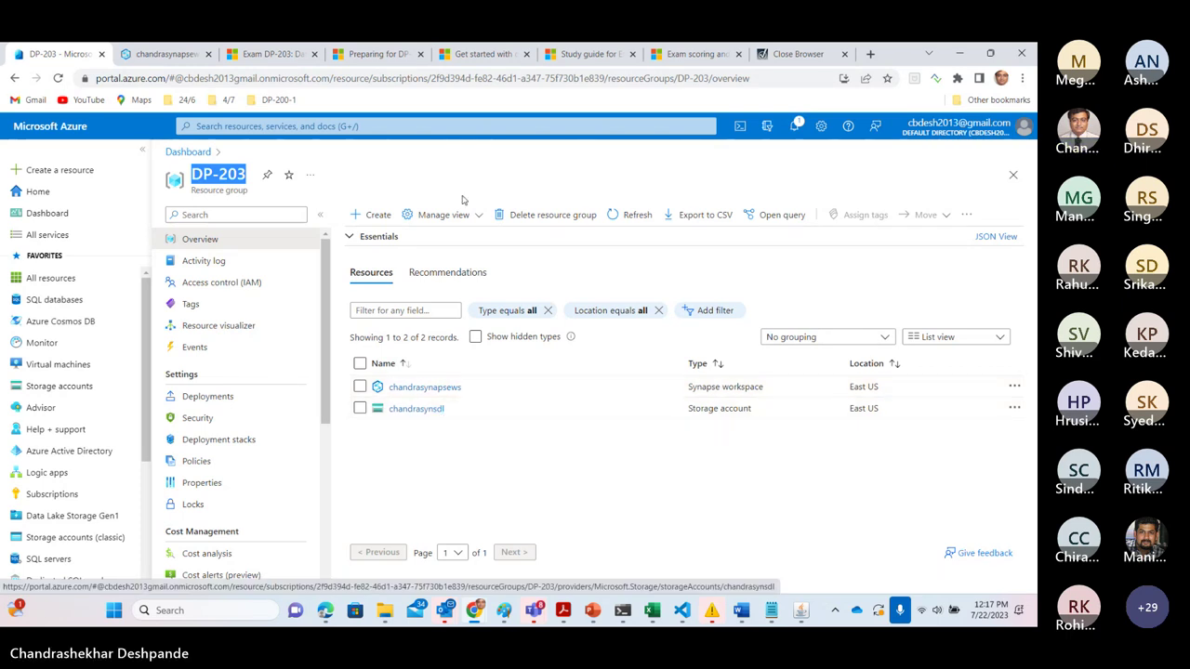
# Step: Start adding a resource to the DP-203 resource group and search the Marketplace for "Synapse"
pyautogui.click(379, 216)
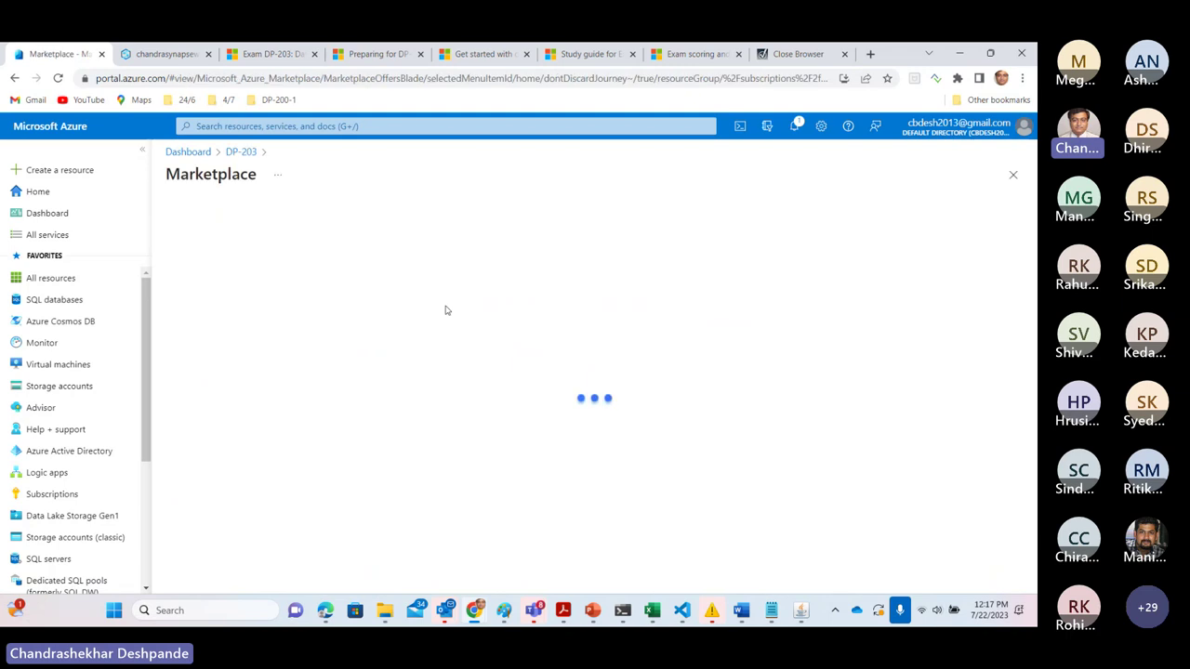
pyautogui.click(354, 227)
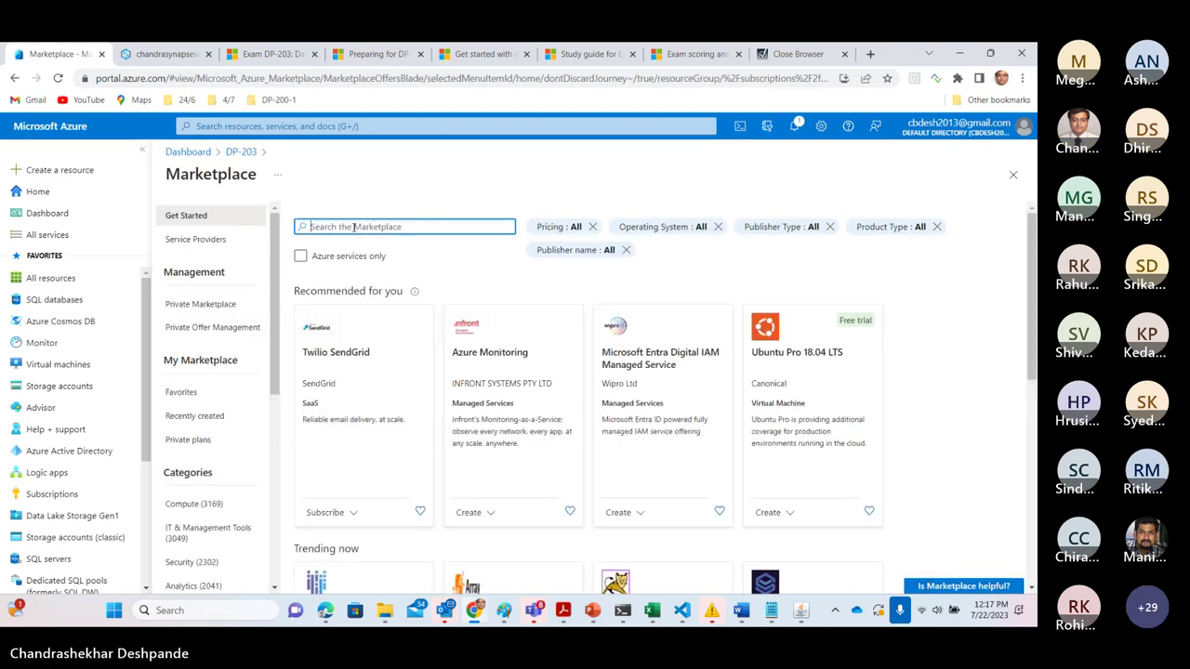
pyautogui.write('Synapse')
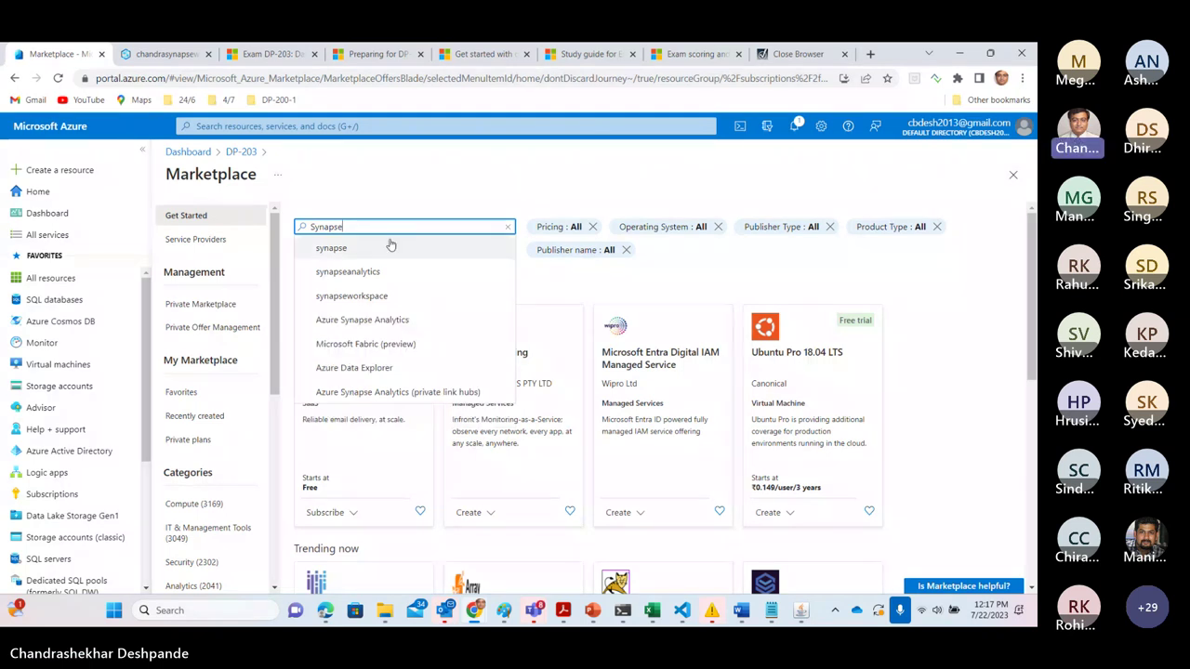
pyautogui.press('Return')
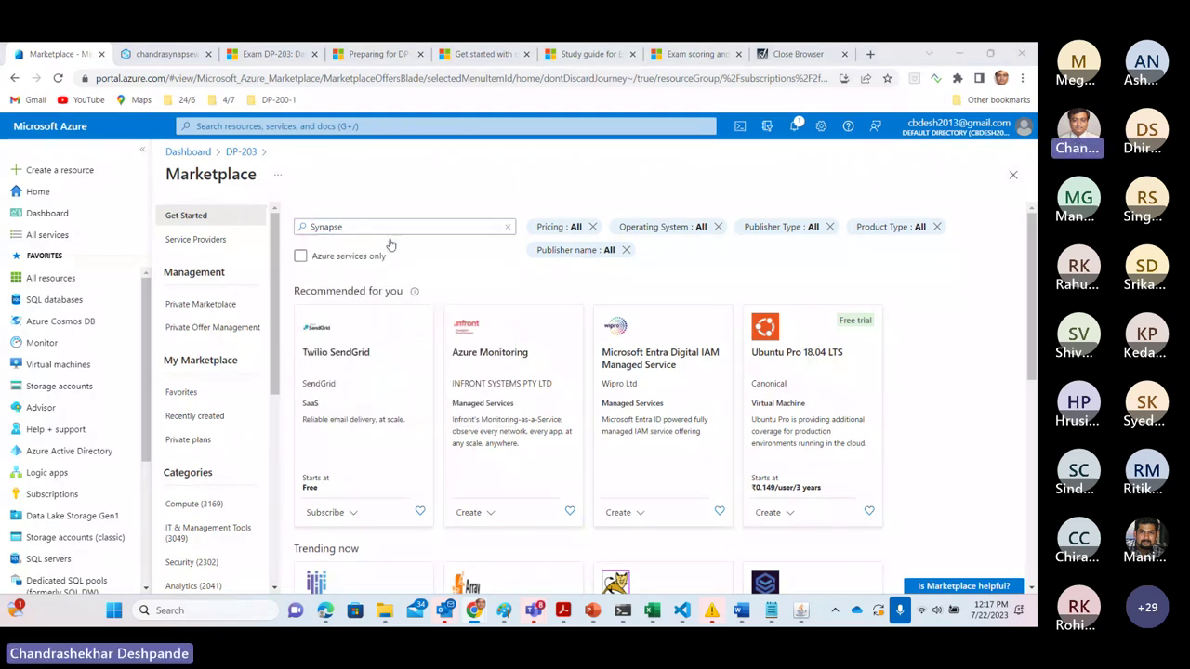
# Step: Switch to the Teams meeting, mute the microphone and unmute it again
pyautogui.hotkey('alt', 'Tab')
pyautogui.hotkey('alt', 'Tab')
pyautogui.hotkey('alt', 'Tab')
pyautogui.hotkey('alt', 'Tab')
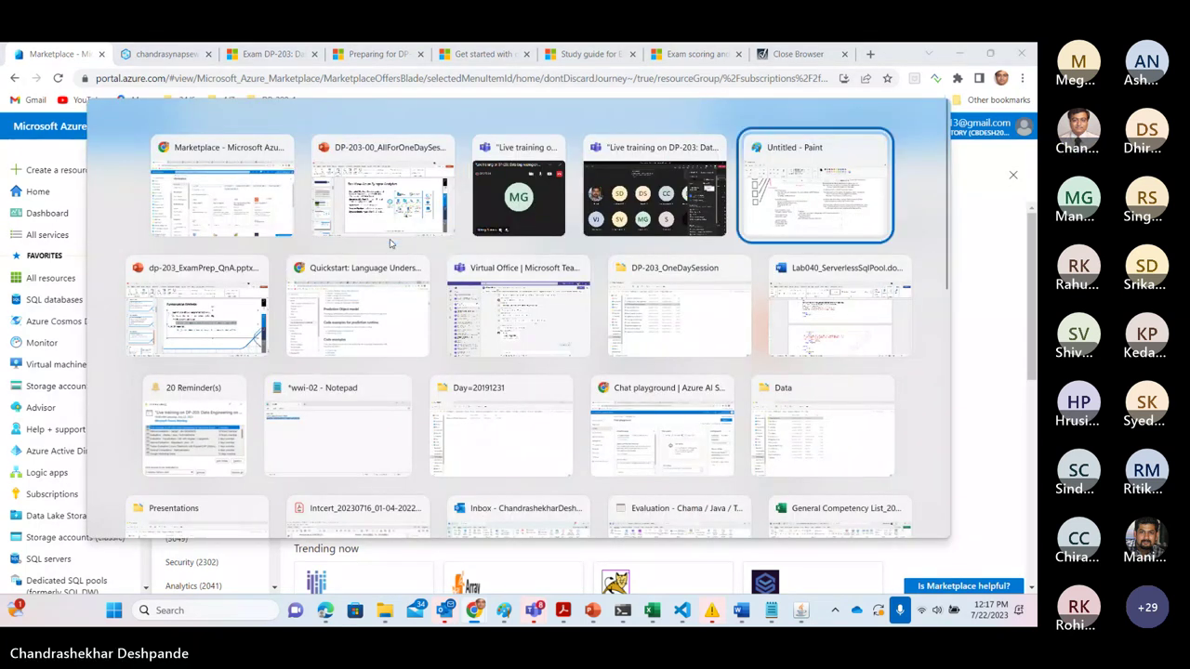
pyautogui.hotkey('alt', 'Tab')
pyautogui.hotkey('alt', 'Tab')
pyautogui.hotkey('alt', 'Tab')
pyautogui.hotkey('alt', 'Tab')
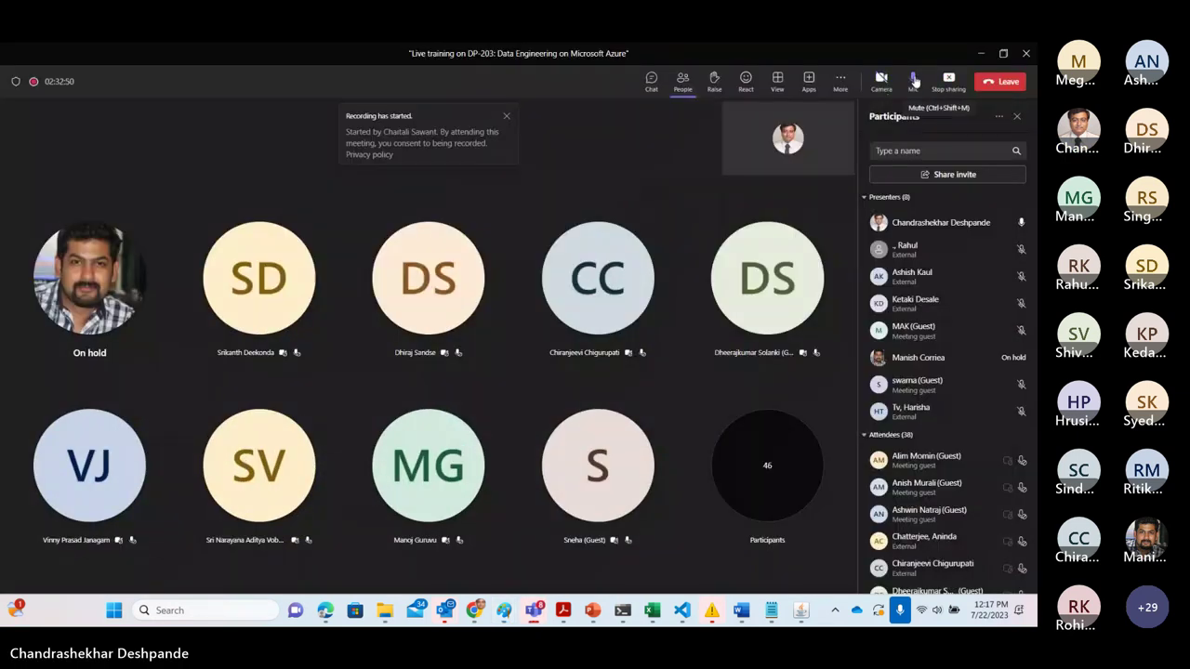
pyautogui.click(915, 82)
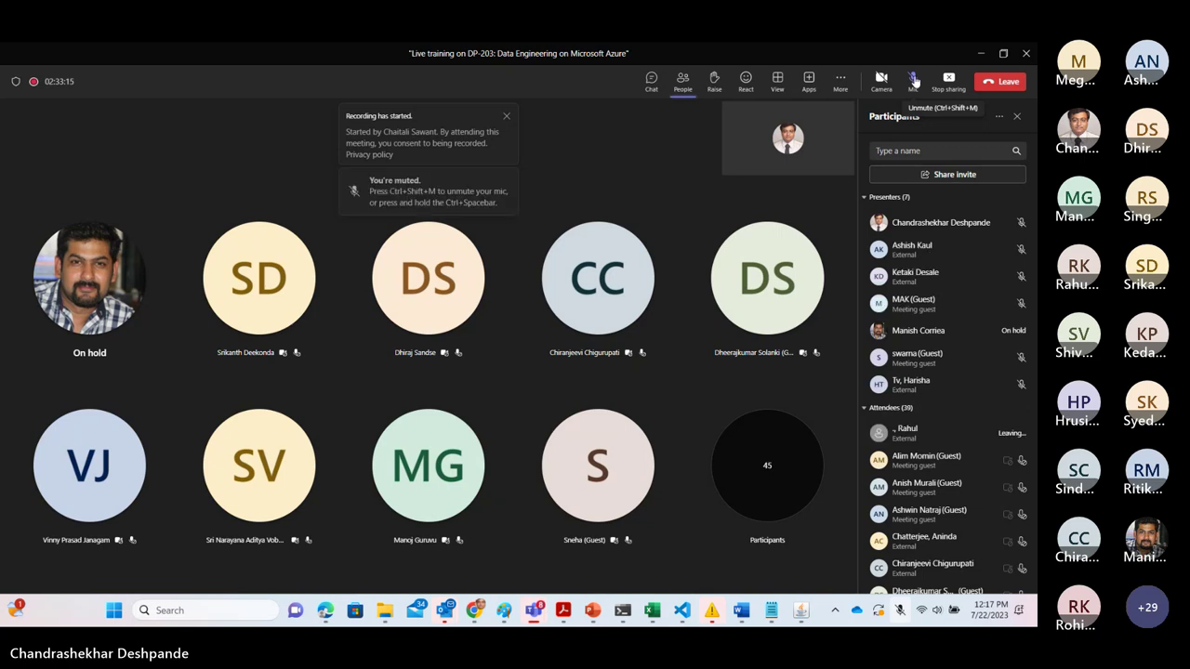
pyautogui.click(914, 82)
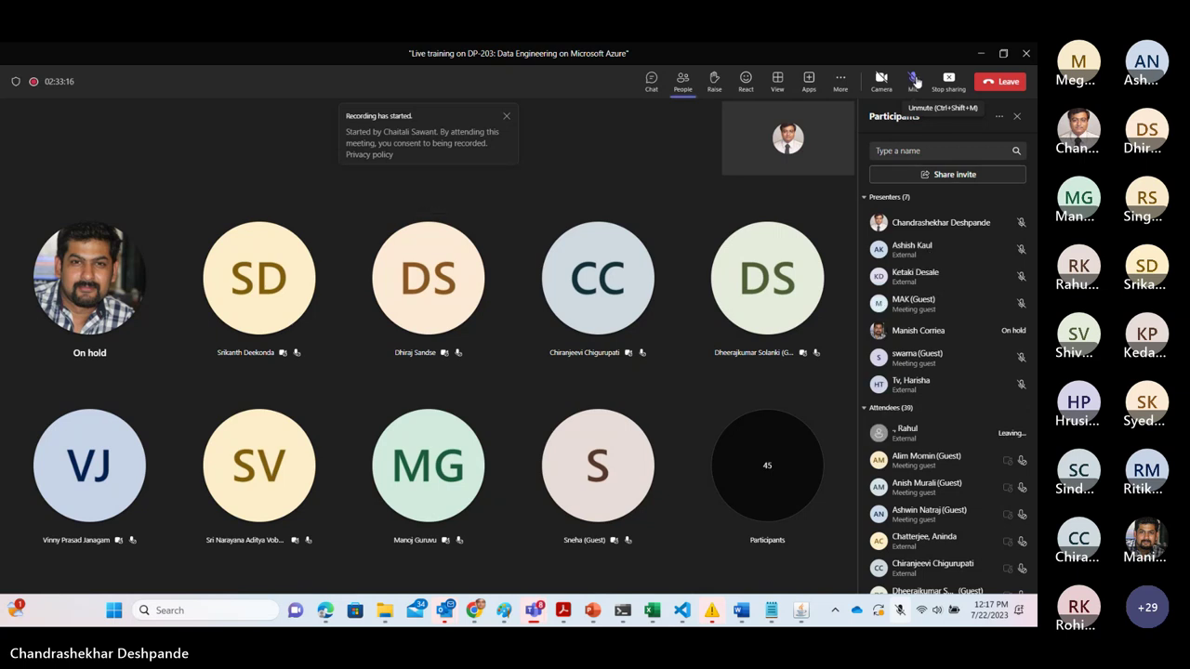
# Step: Return to the Azure portal and search the Marketplace for the suggested "Azure Synapse Analytics"
pyautogui.hotkey('alt', 'Tab')
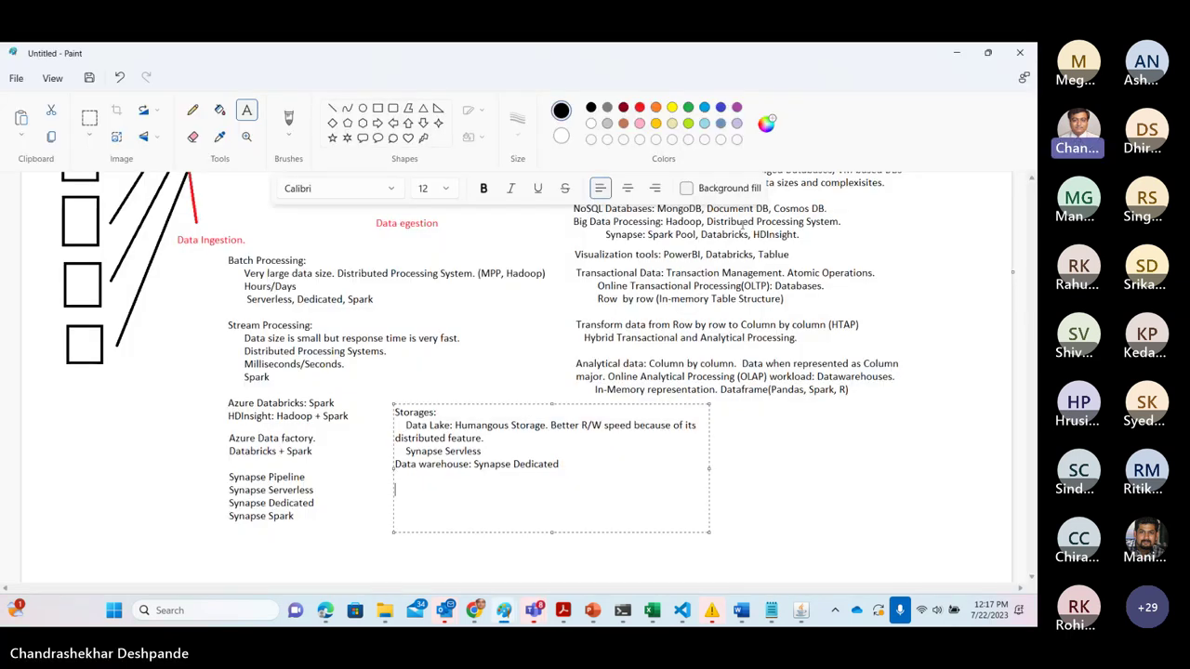
pyautogui.hotkey('alt', 'Tab')
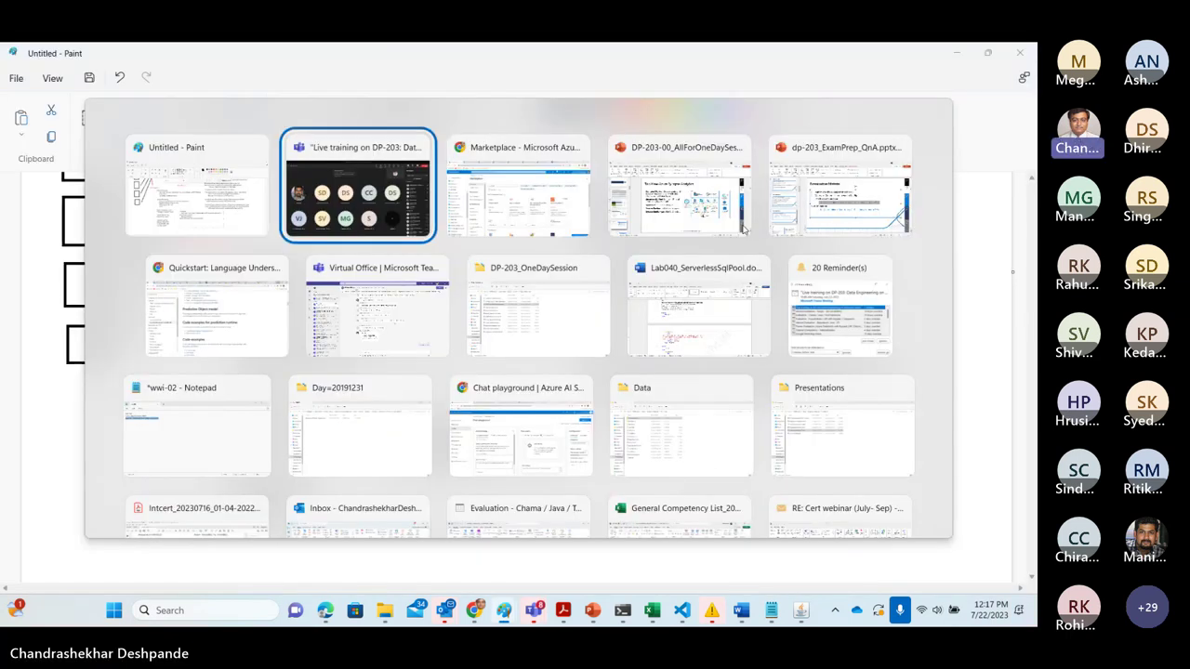
pyautogui.hotkey('alt', 'Tab')
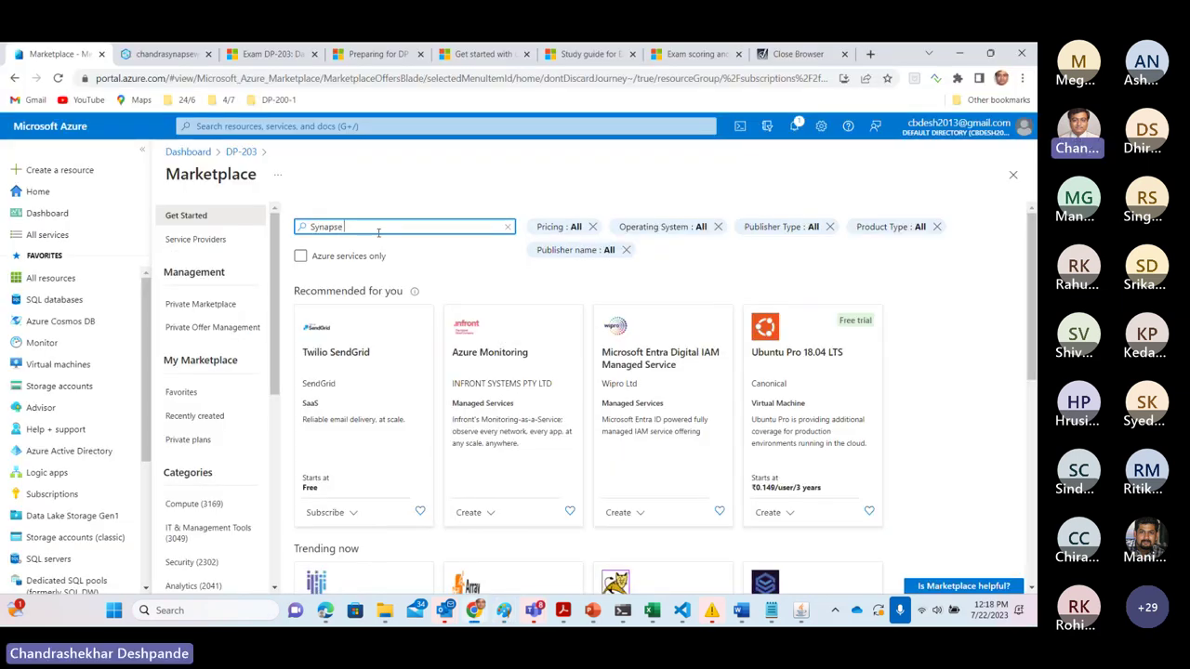
pyautogui.write('na')
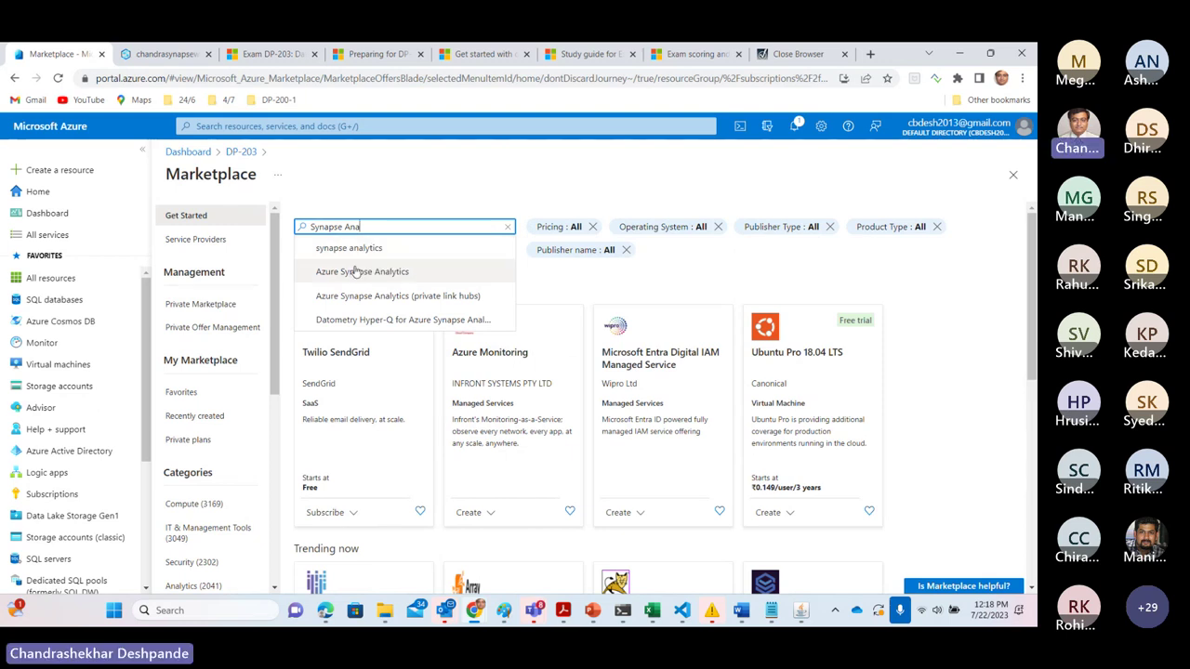
pyautogui.click(361, 272)
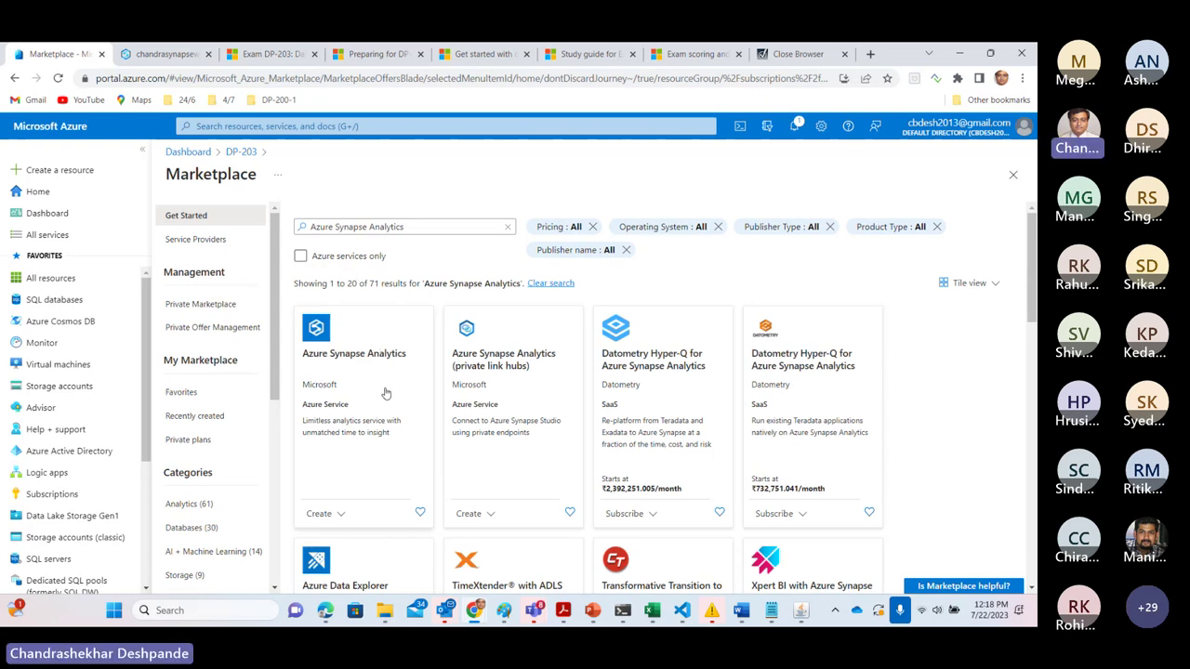
# Step: Open the full list of Azure services and view the services in the Analytics category
pyautogui.click(52, 239)
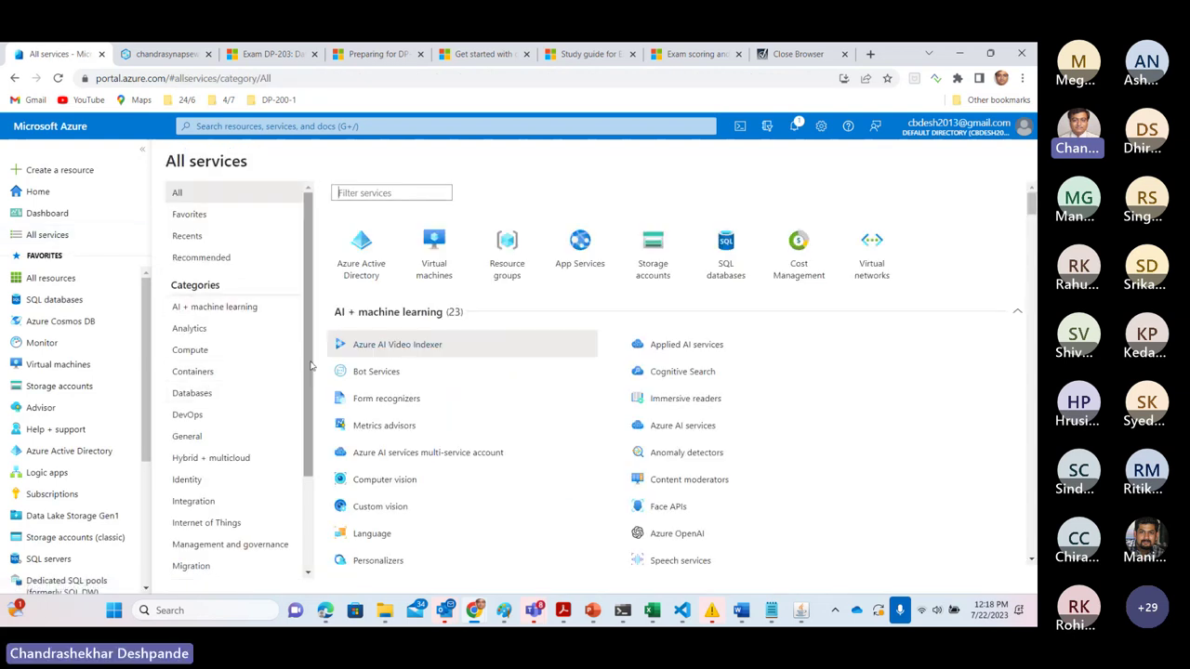
pyautogui.moveTo(307, 369); pyautogui.dragTo(232, 325)
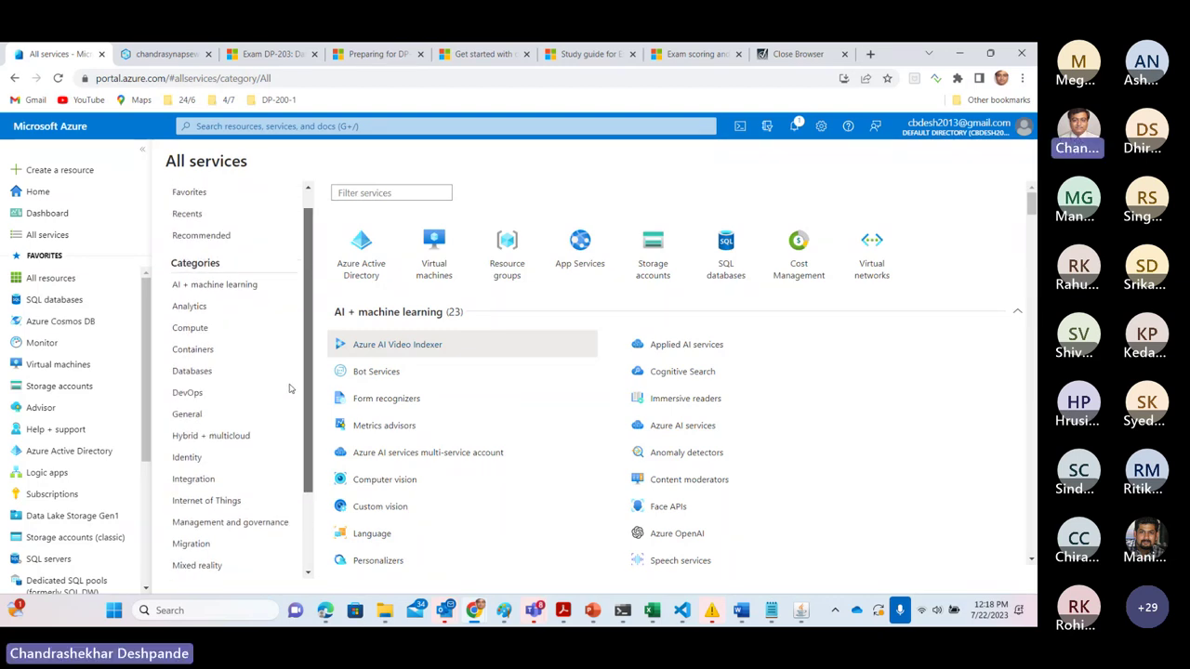
pyautogui.click(212, 315)
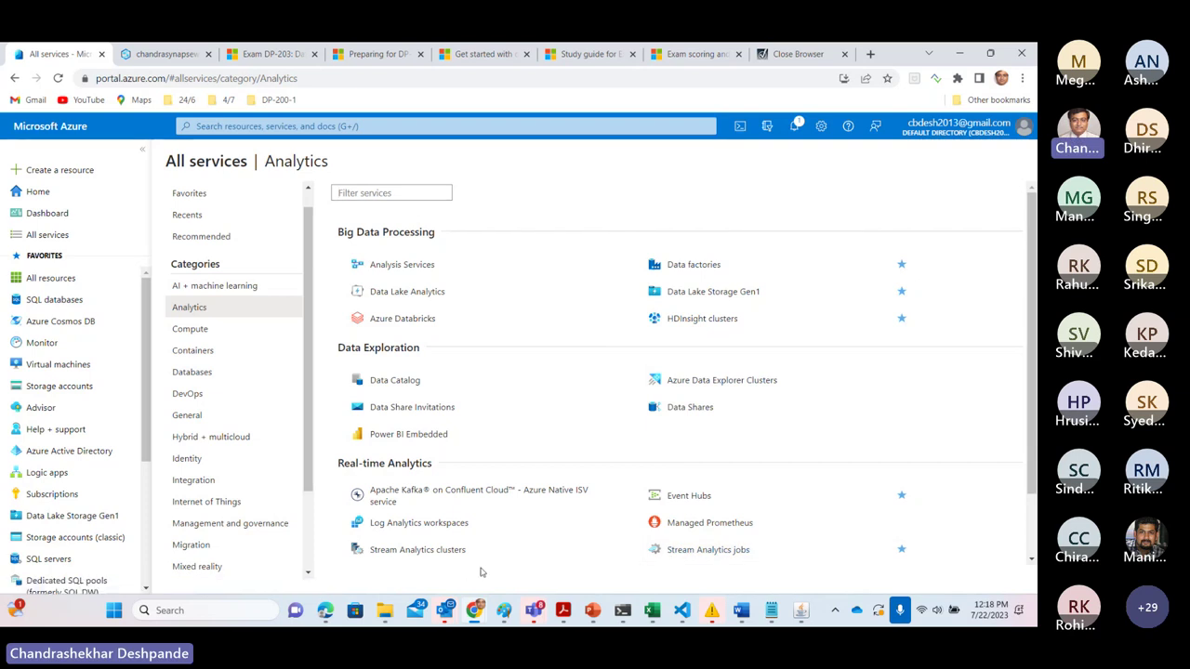
pyautogui.moveTo(565, 263)
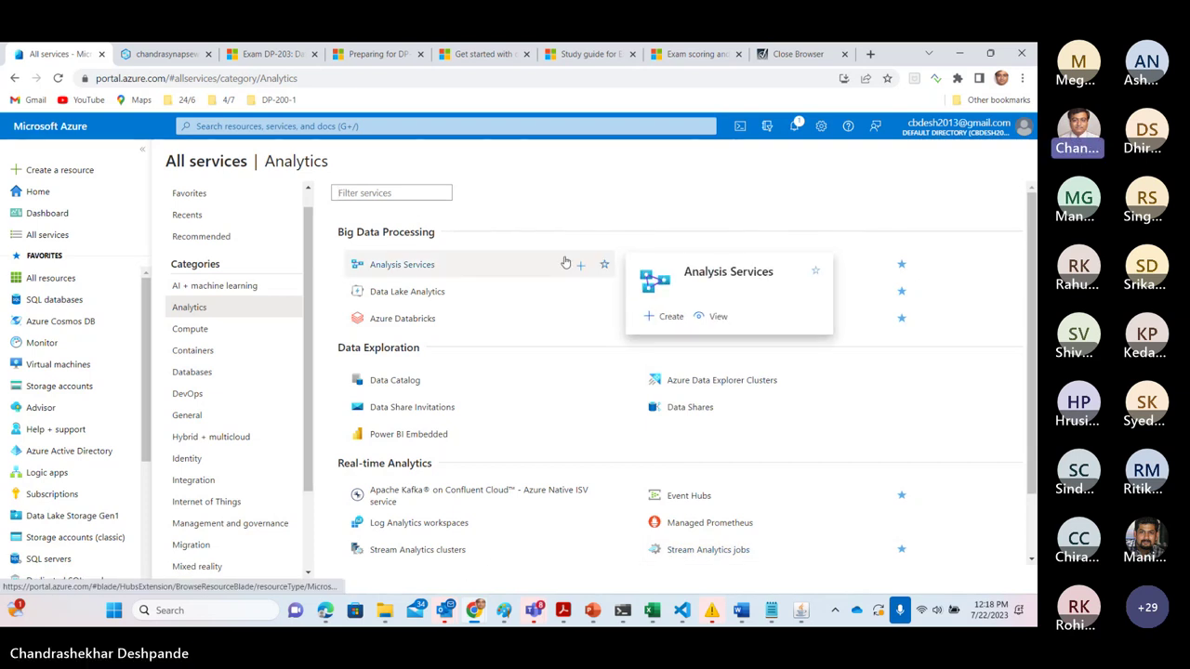
# Step: Look through the services in the Databases, Compute, and AI + machine learning categories
pyautogui.click(204, 377)
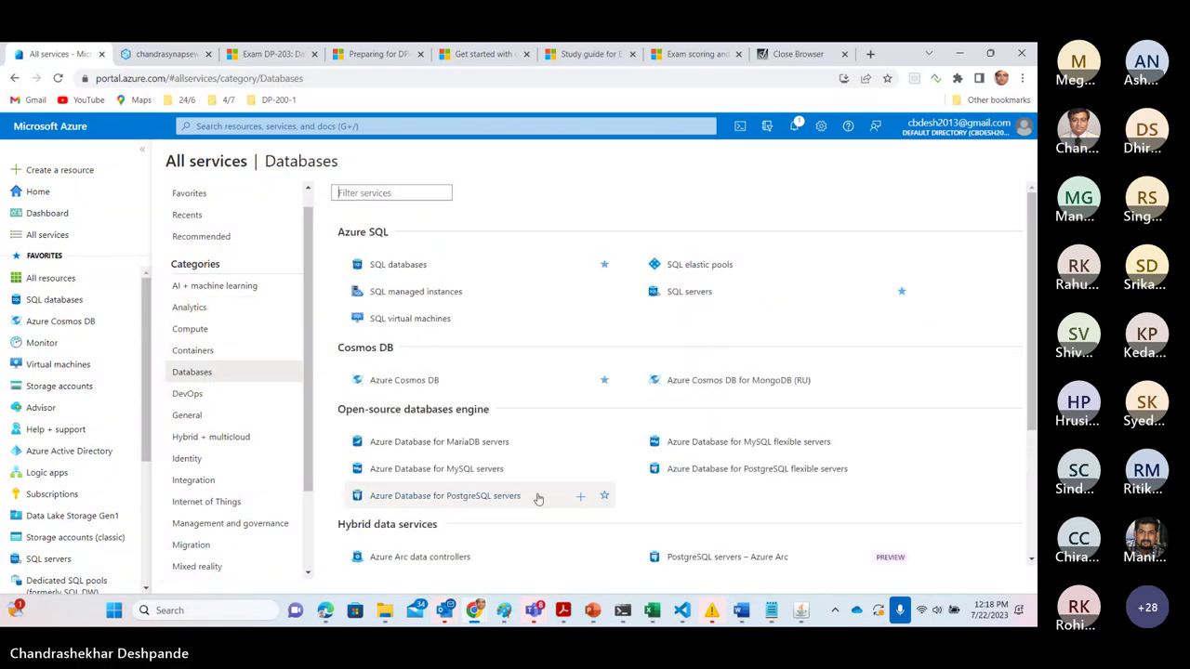
pyautogui.moveTo(1027, 370); pyautogui.dragTo(1017, 340)
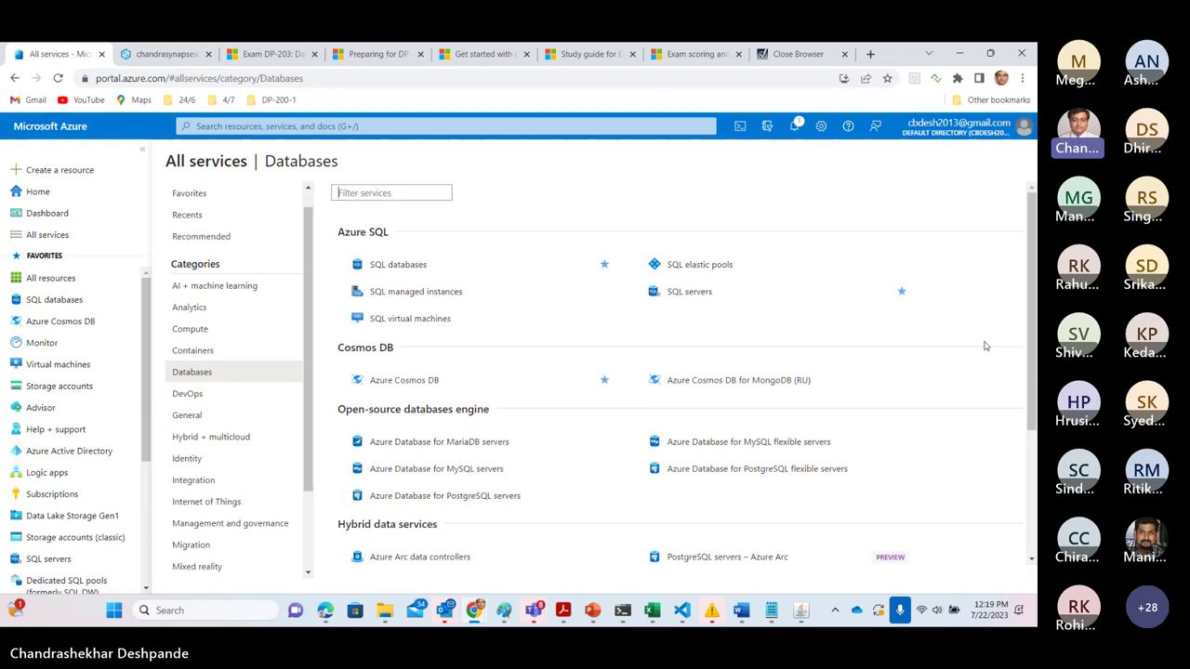
pyautogui.click(209, 332)
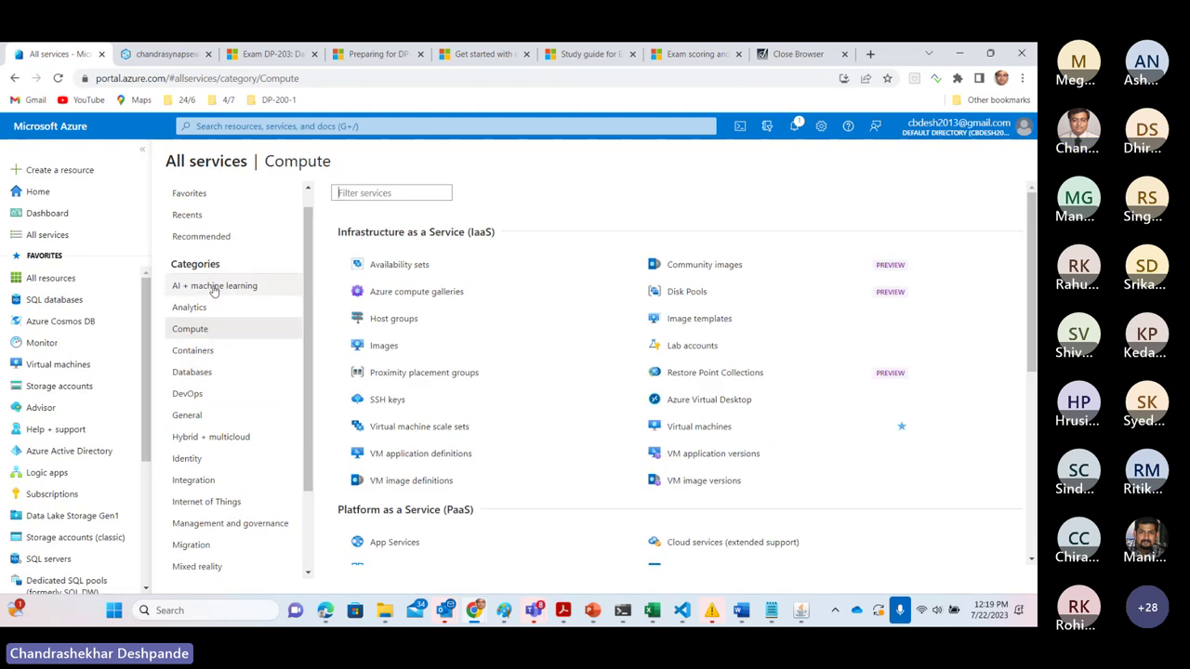
pyautogui.click(212, 290)
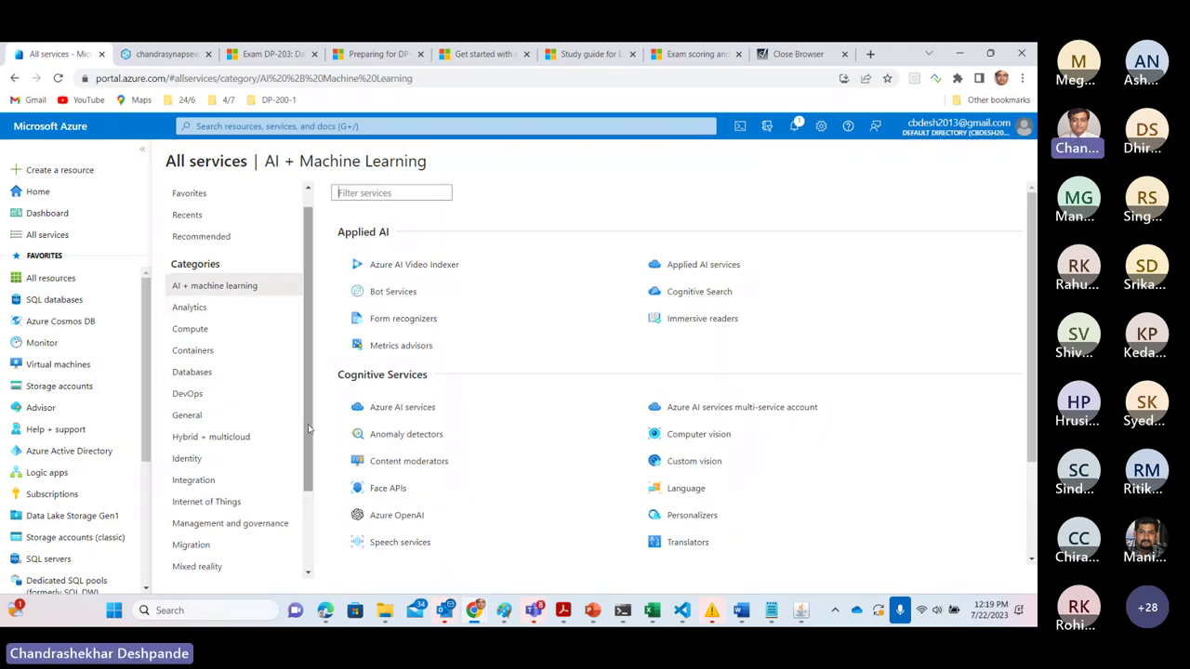
pyautogui.scroll(-1, 307, 432)
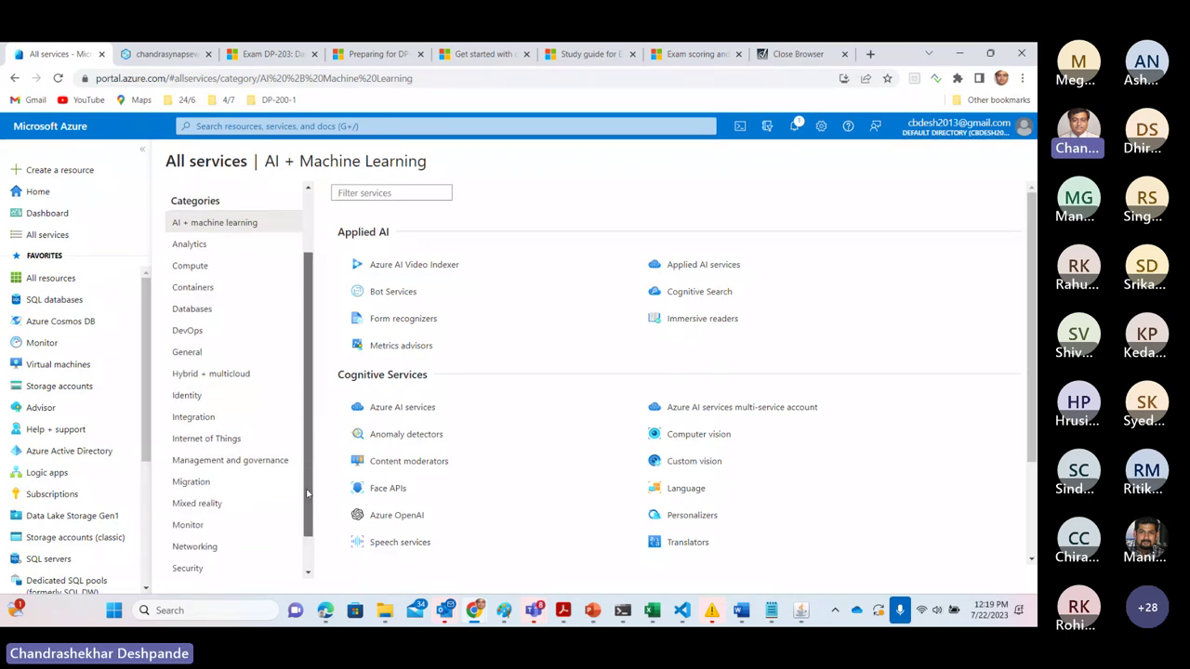
pyautogui.scroll(2, 305, 483)
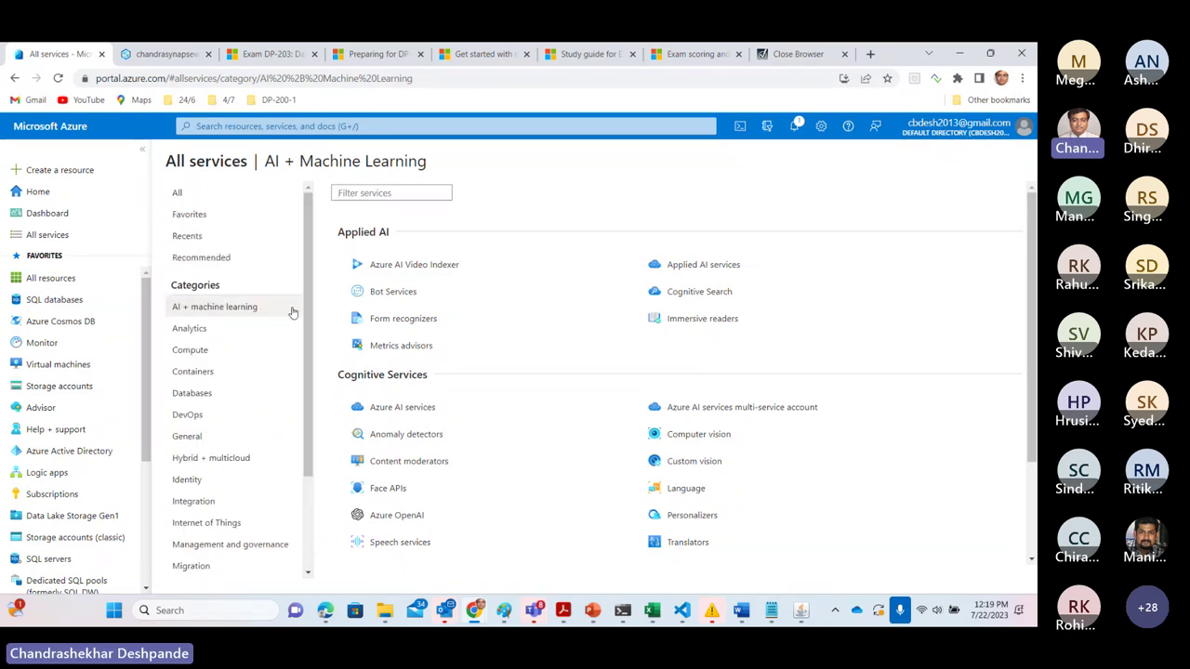
# Step: Filter the services by "Syna" and open Azure Synapse Analytics
pyautogui.click(392, 193)
pyautogui.write('Syna')
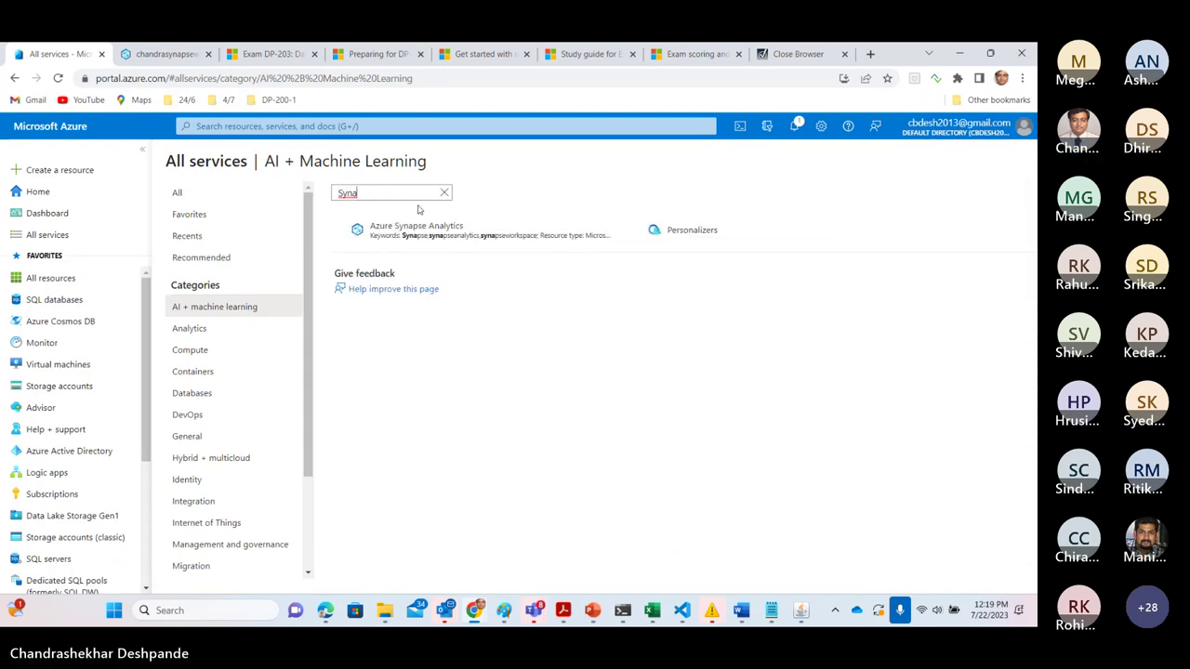
pyautogui.moveTo(430, 238)
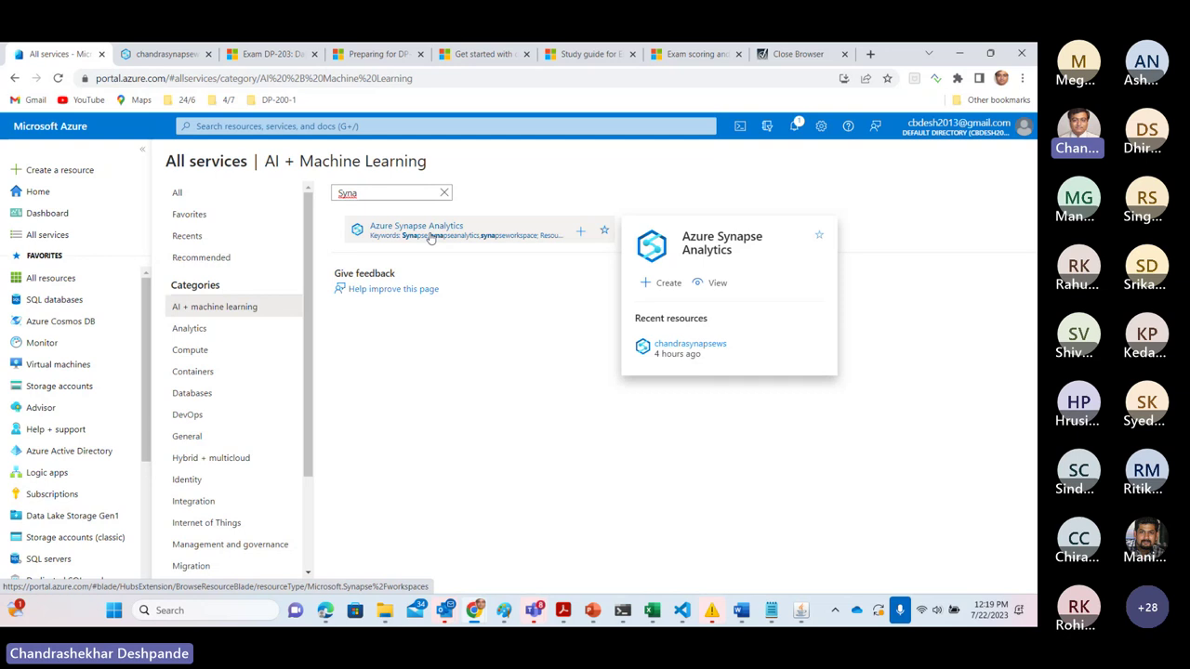
pyautogui.click(430, 238)
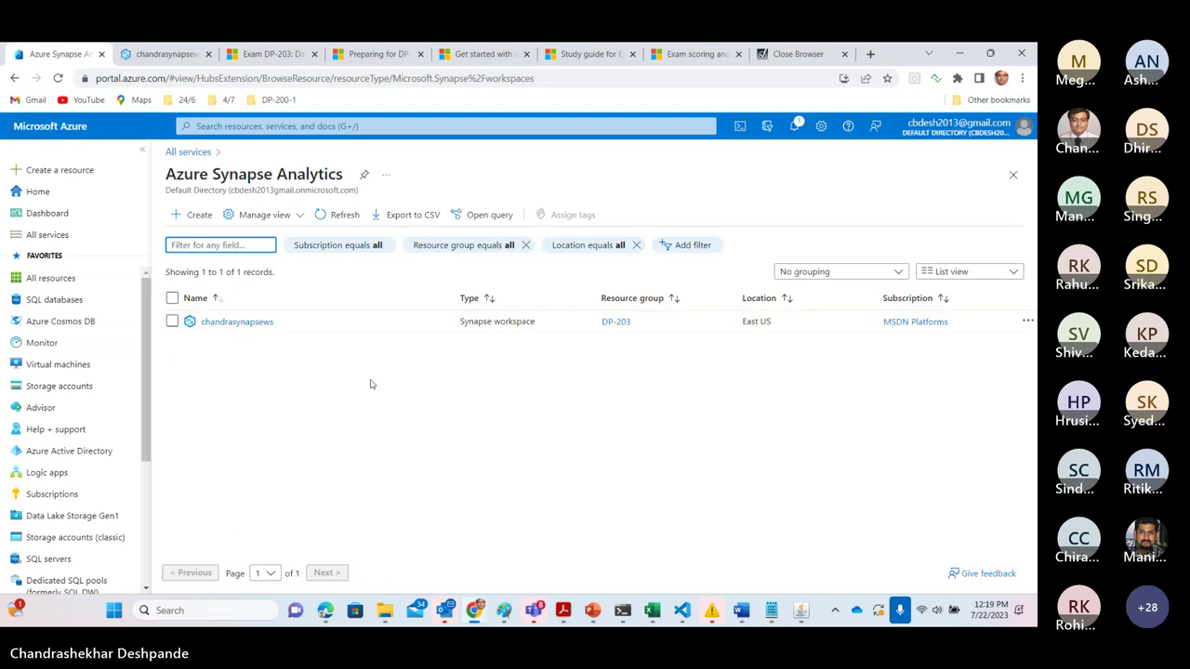
# Step: Open the Synapse workspace creation form and examine its basic settings, including the available Data Lake Storage Gen2 accounts
pyautogui.click(196, 218)
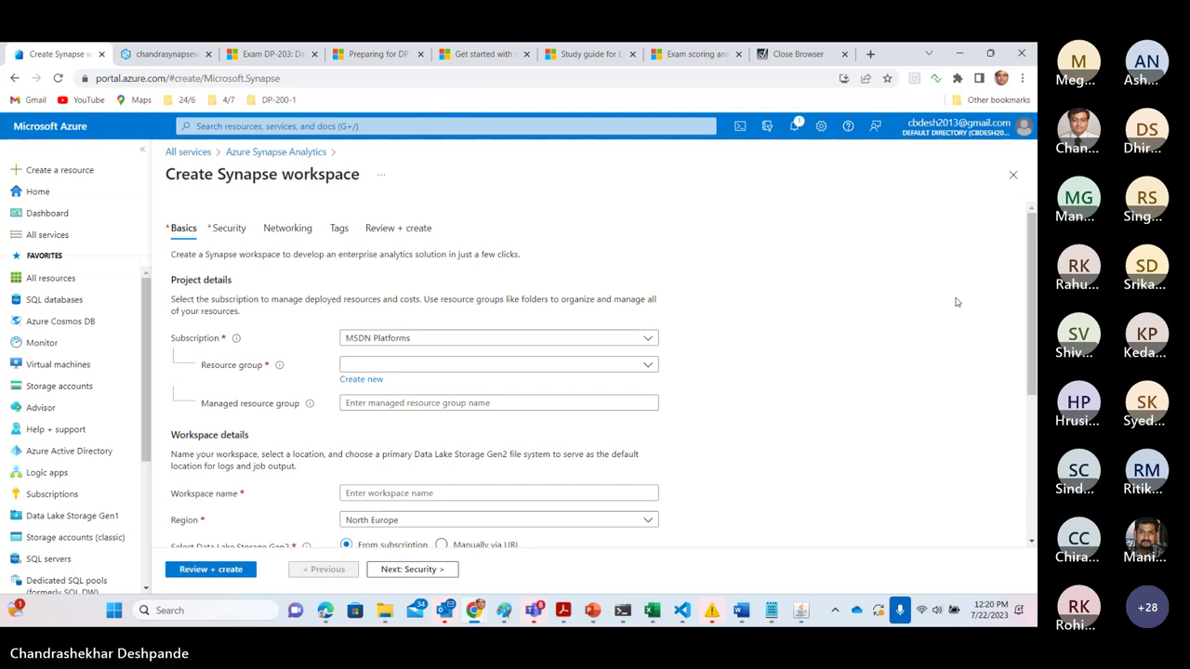
pyautogui.moveTo(1032, 279); pyautogui.dragTo(1032, 351)
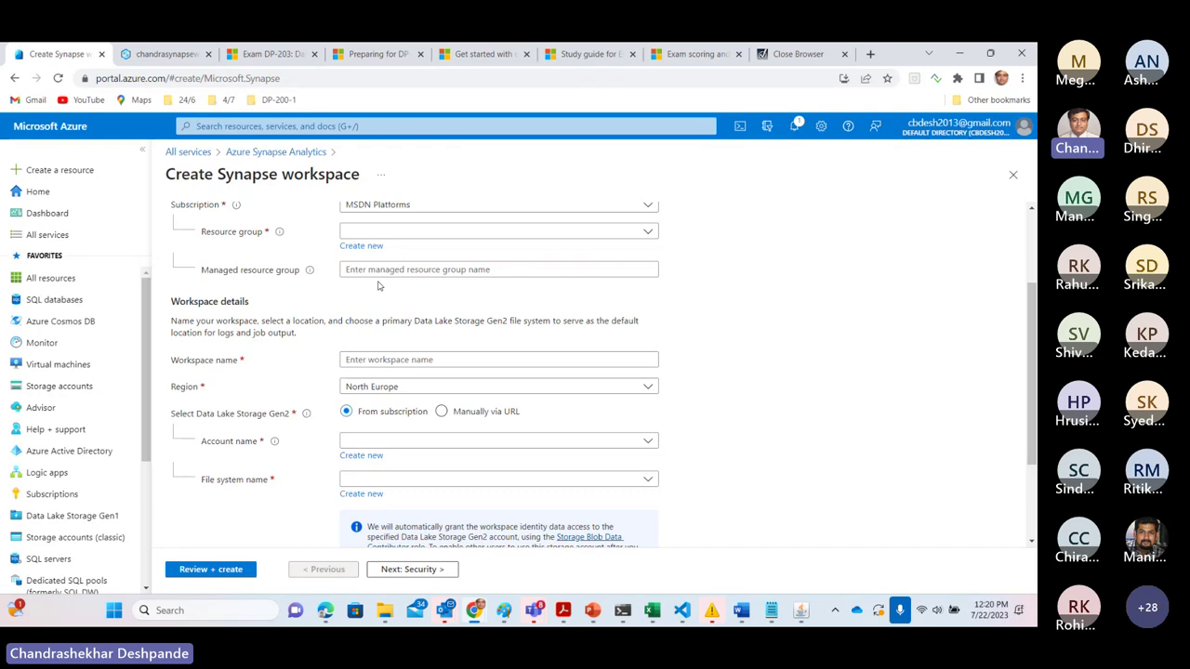
pyautogui.click(377, 273)
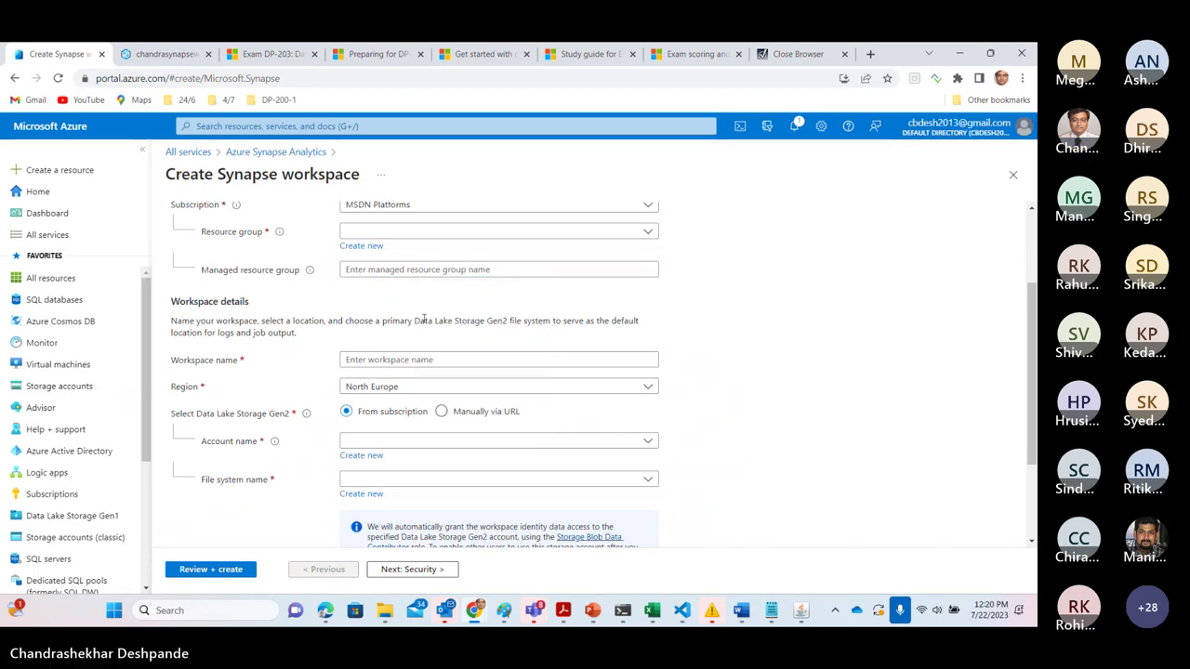
pyautogui.click(356, 359)
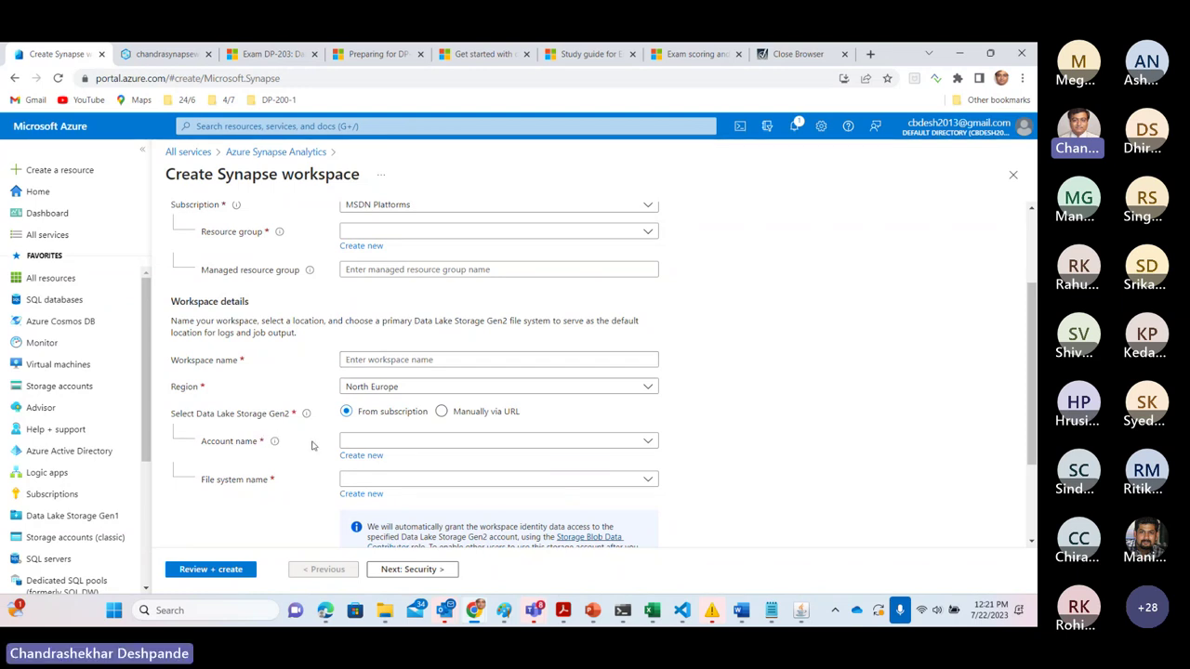
pyautogui.click(389, 444)
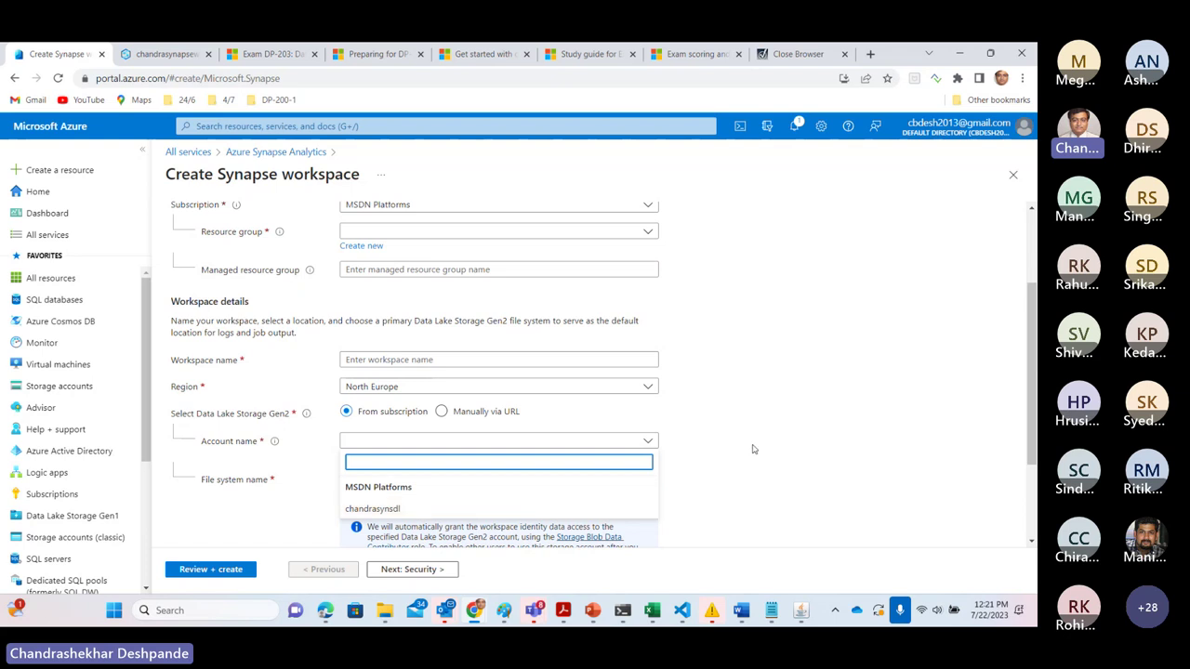
pyautogui.click(706, 460)
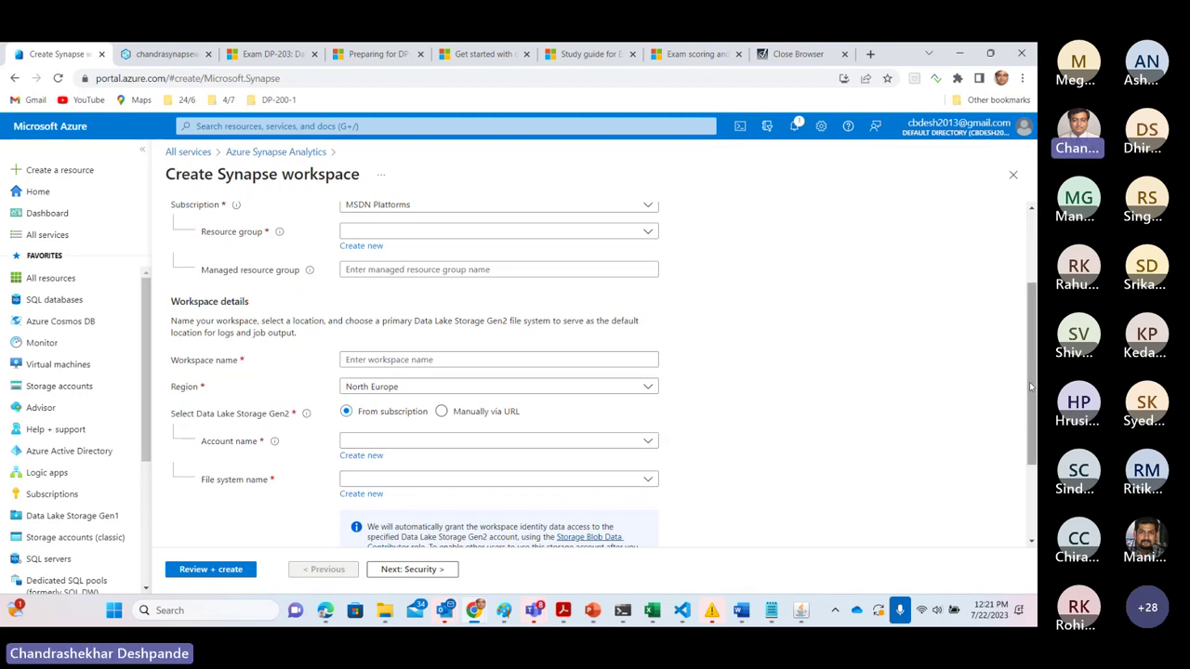
pyautogui.moveTo(1030, 392); pyautogui.dragTo(1016, 414)
pyautogui.scroll(3, 1016, 414)
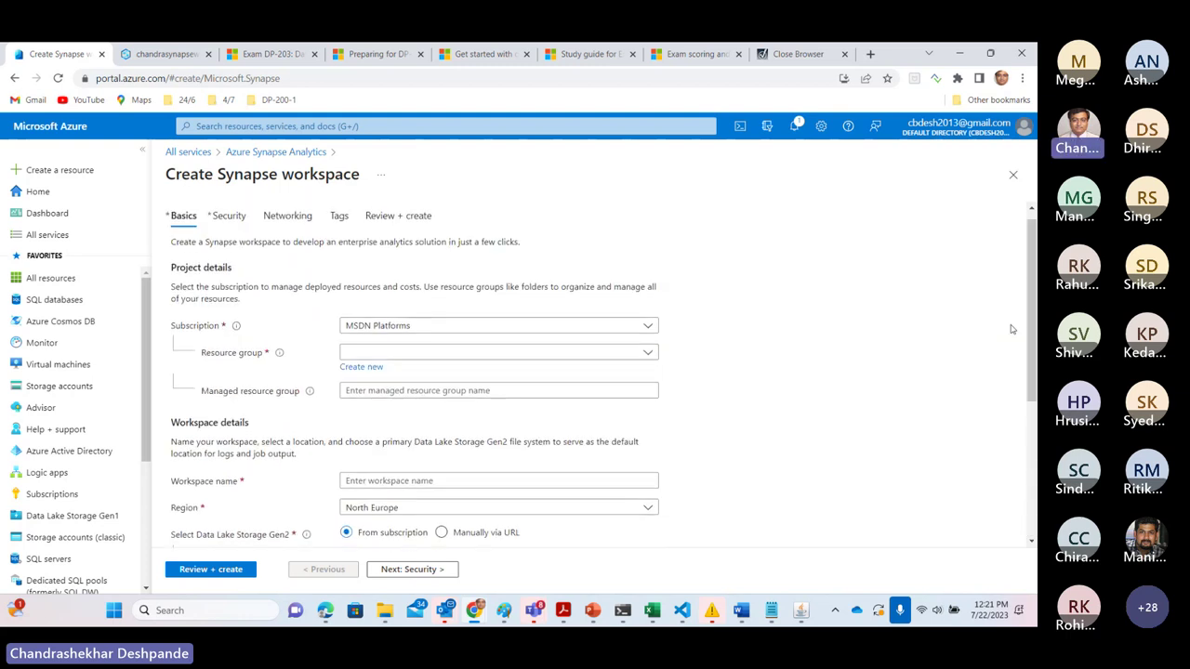
# Step: View the new workspace's security settings and return to the Azure Synapse Analytics workspace list without creating it
pyautogui.click(240, 220)
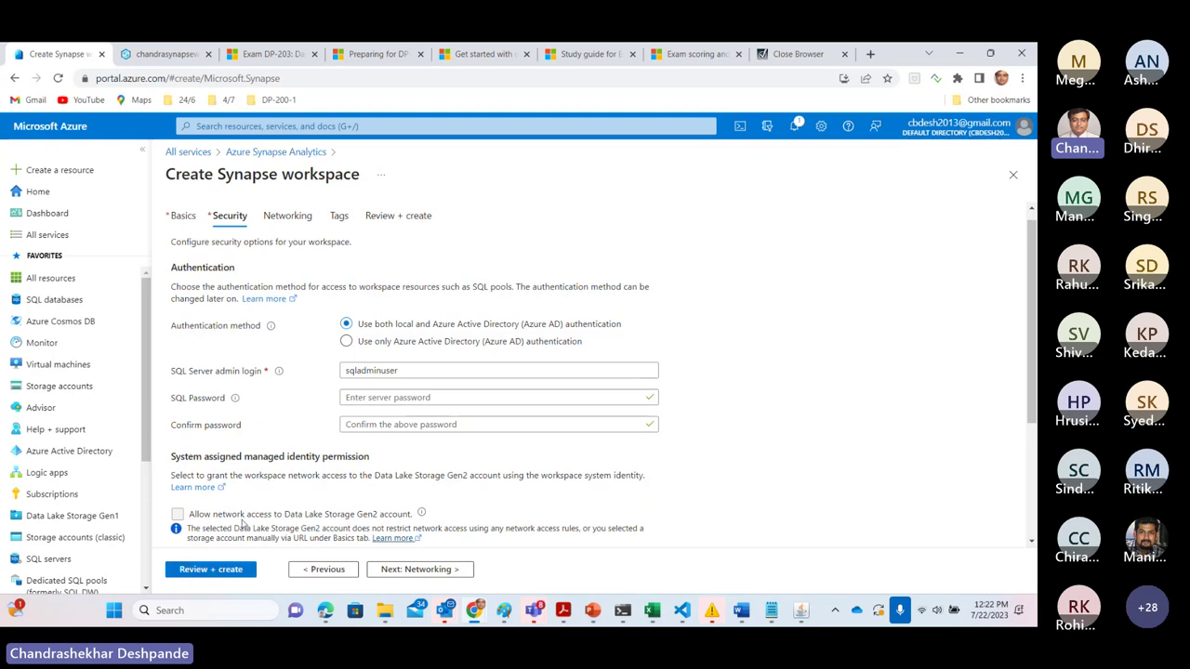
pyautogui.click(246, 154)
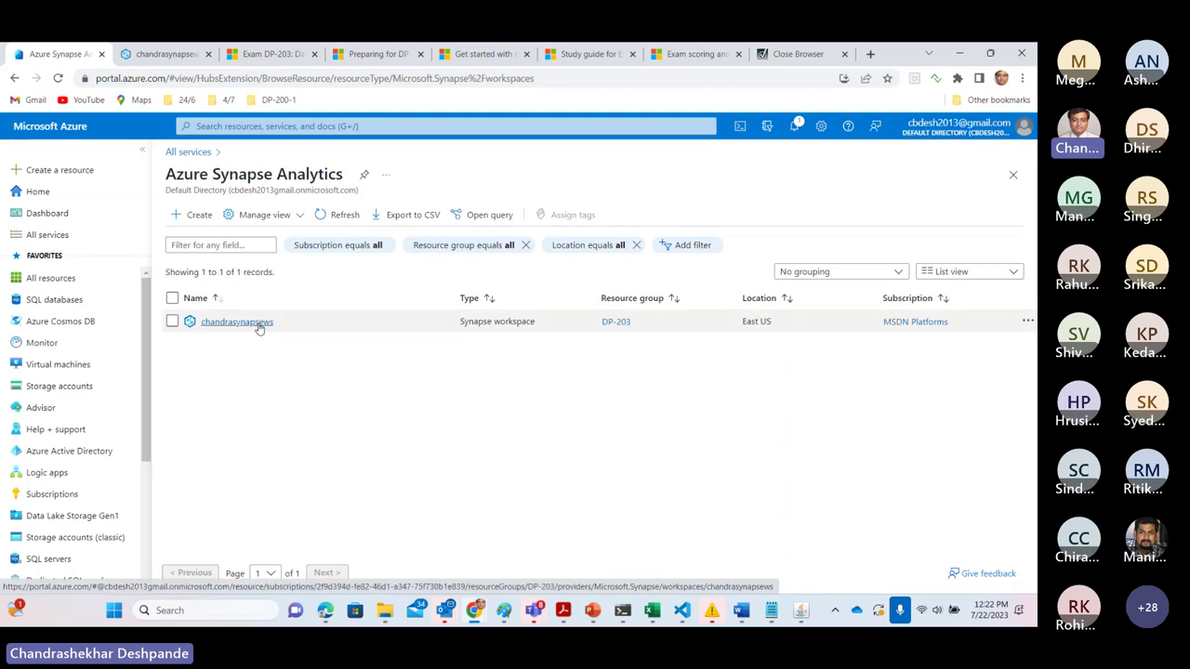
# Step: Open the DP-203 resource group's storage account from the dashboard and check the contents of its synssystem container
pyautogui.click(197, 155)
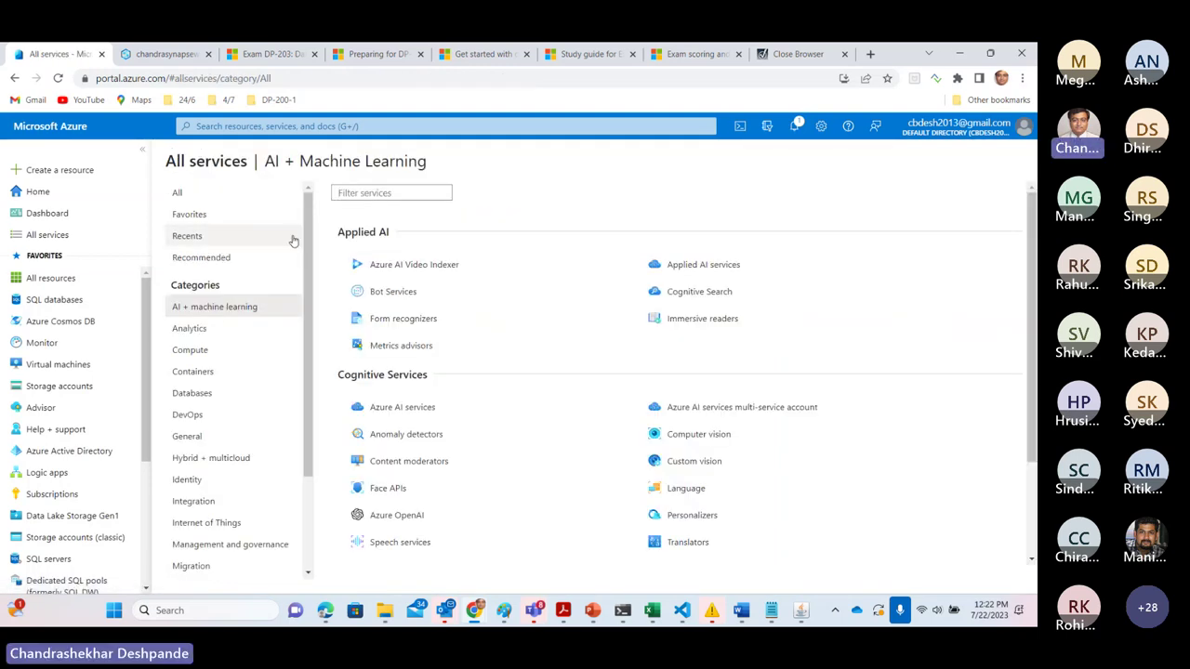
pyautogui.click(61, 219)
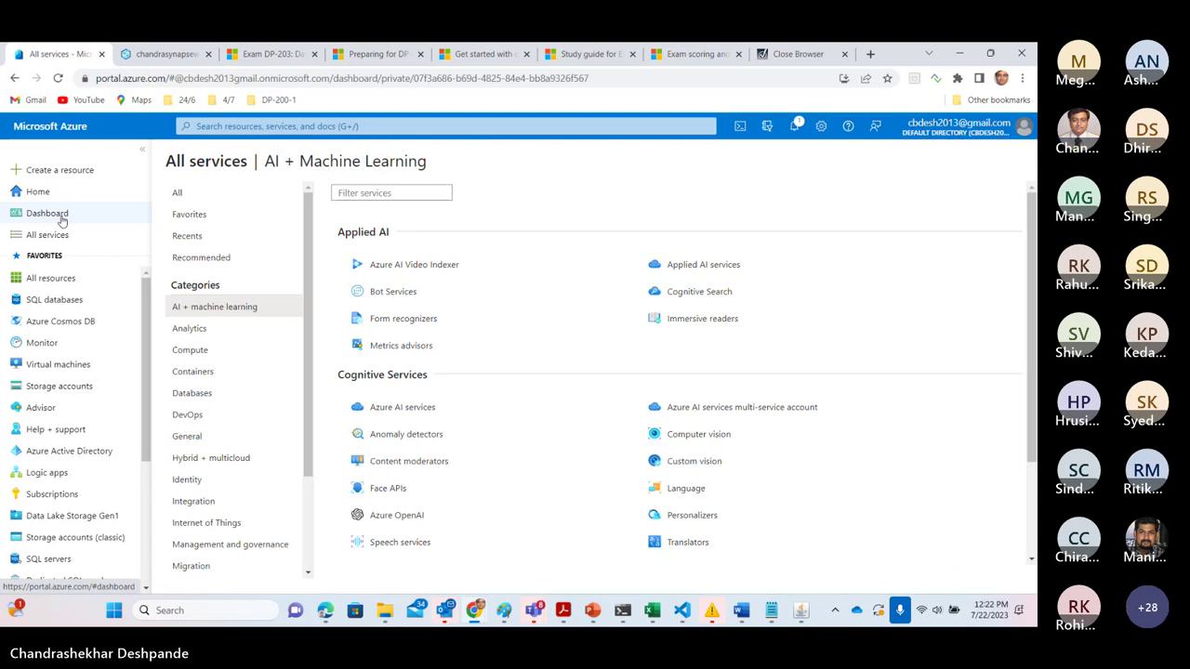
pyautogui.click(219, 427)
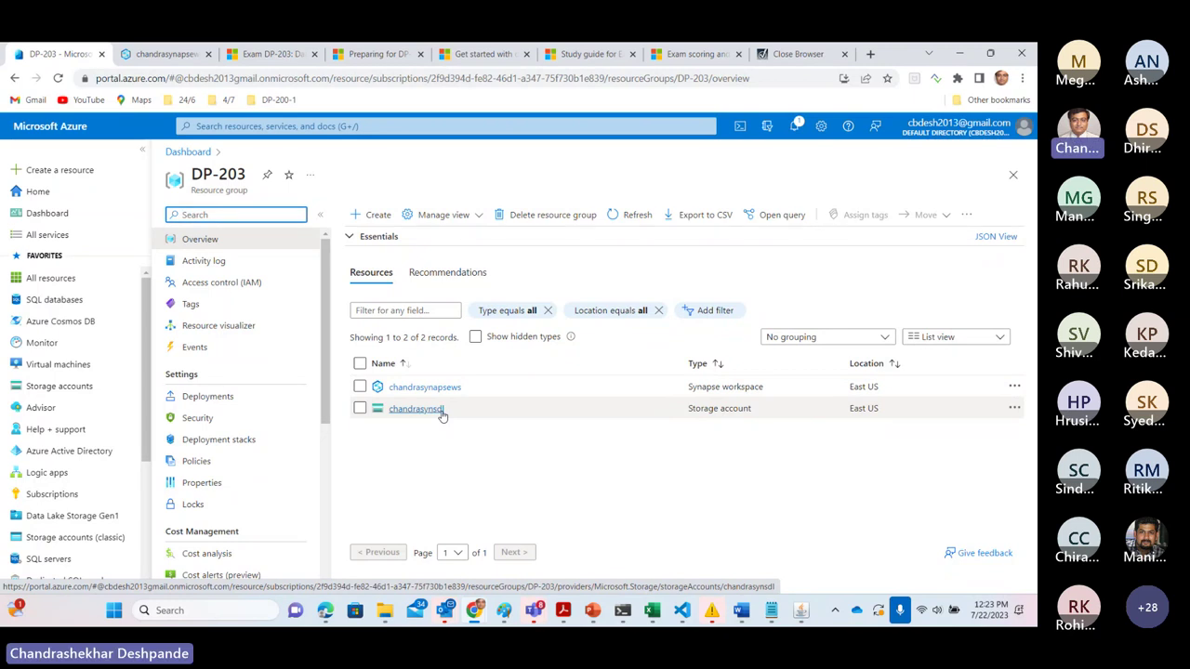
pyautogui.click(442, 416)
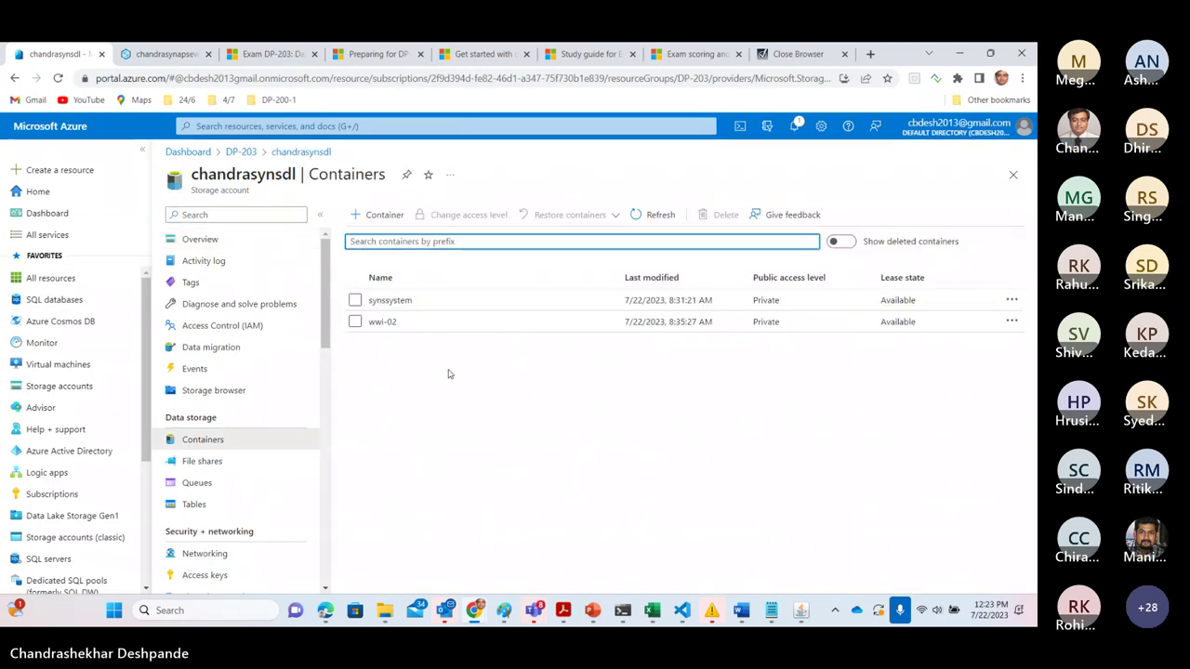
pyautogui.click(400, 303)
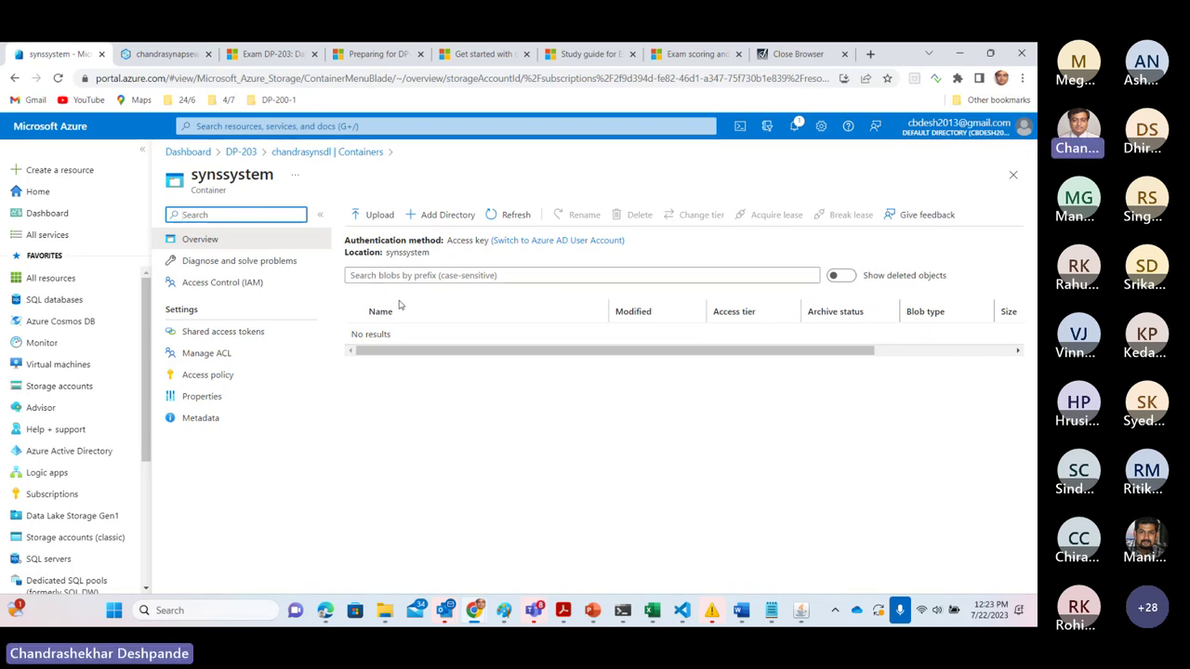
pyautogui.click(323, 155)
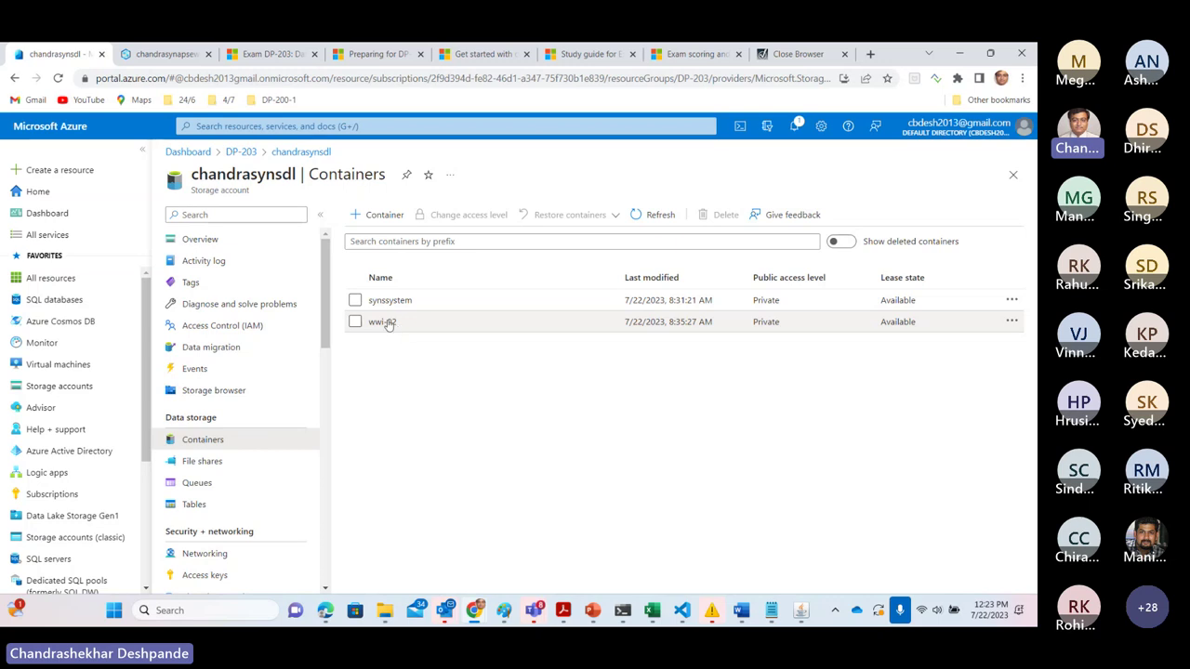
# Step: Open the wwi-02 container and browse through sale-small, Year=2019, Quarter=Q4 and Month=12 to the Day=20191231 folder
pyautogui.click(387, 321)
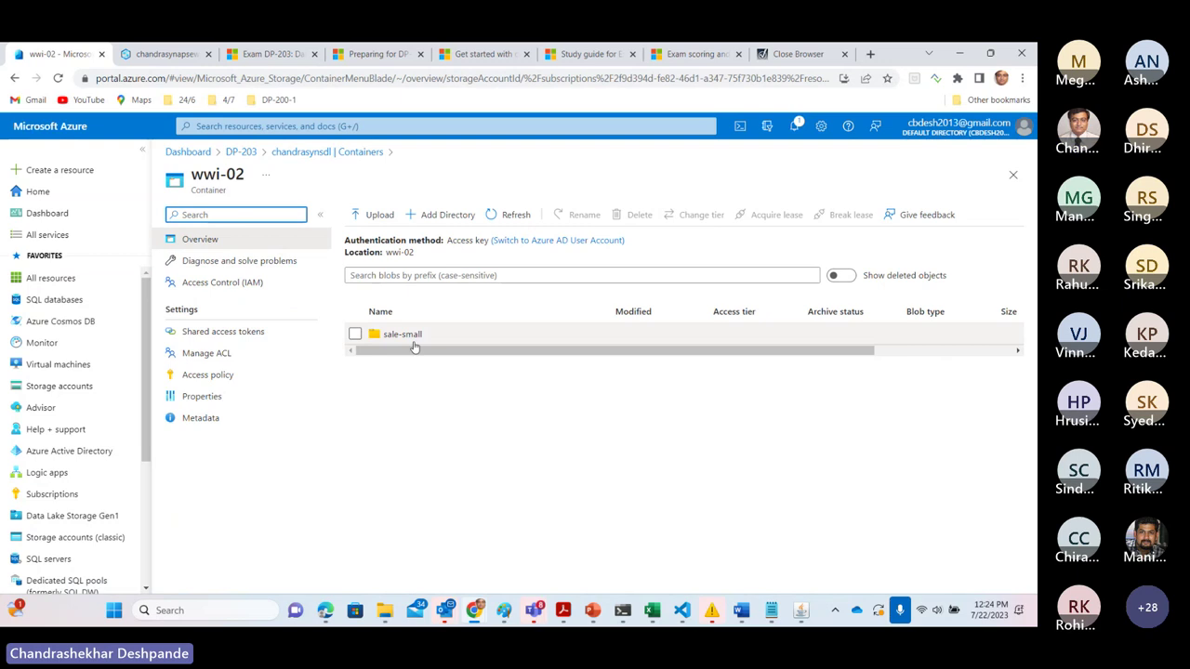
pyautogui.click(413, 340)
pyautogui.click(414, 360)
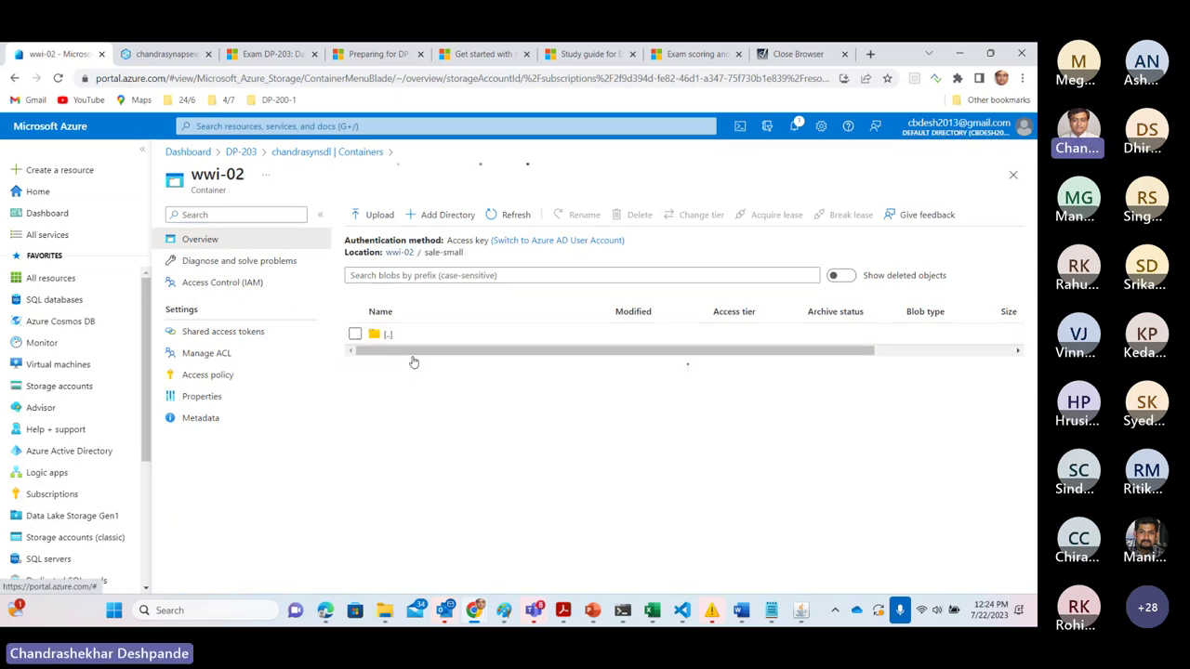
pyautogui.click(431, 361)
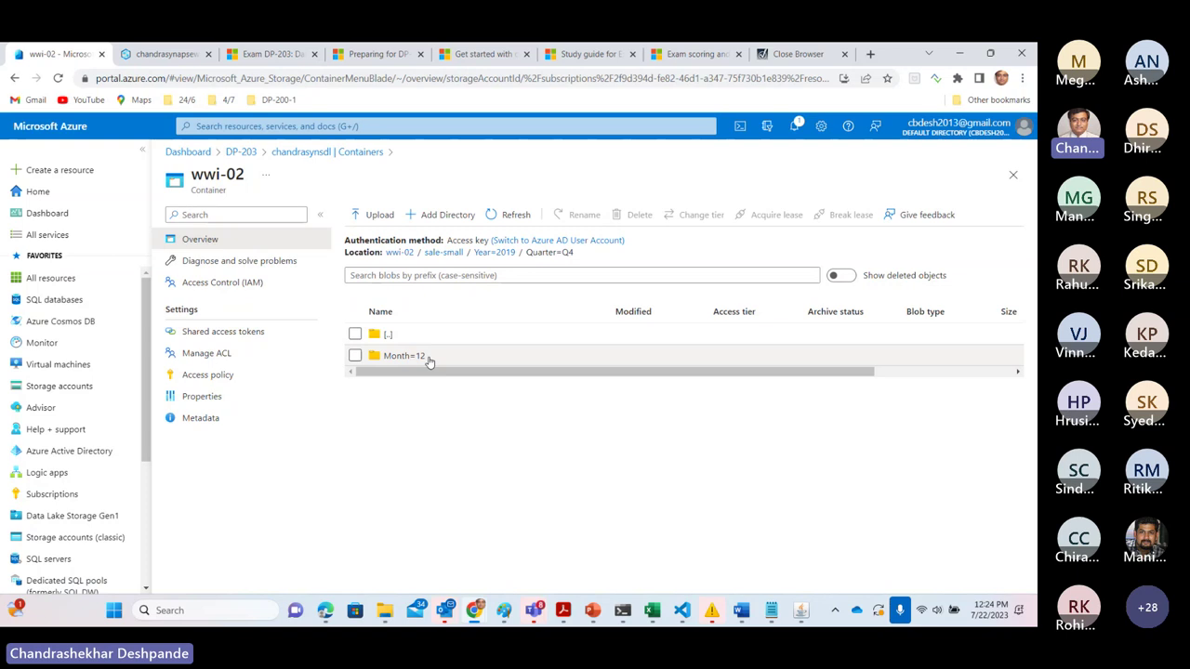
pyautogui.click(430, 362)
pyautogui.click(437, 356)
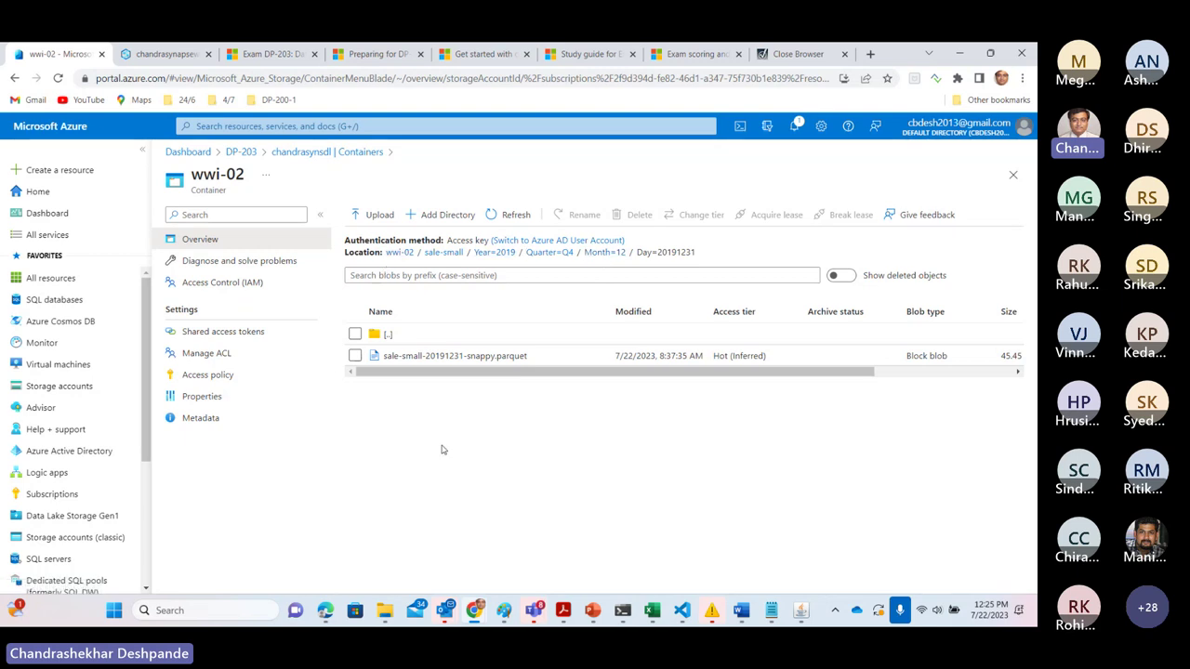
# Step: View SQL script 1 in Synapse Studio and return to the wwi-02 container in the Azure portal
pyautogui.click(174, 55)
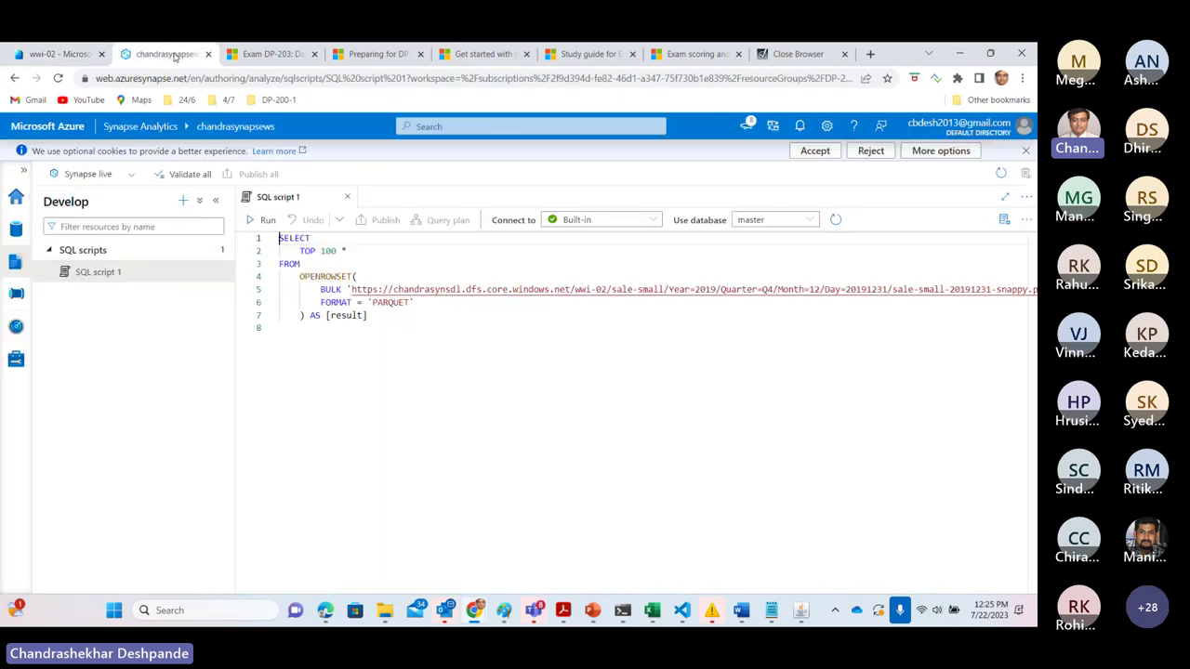
pyautogui.click(413, 378)
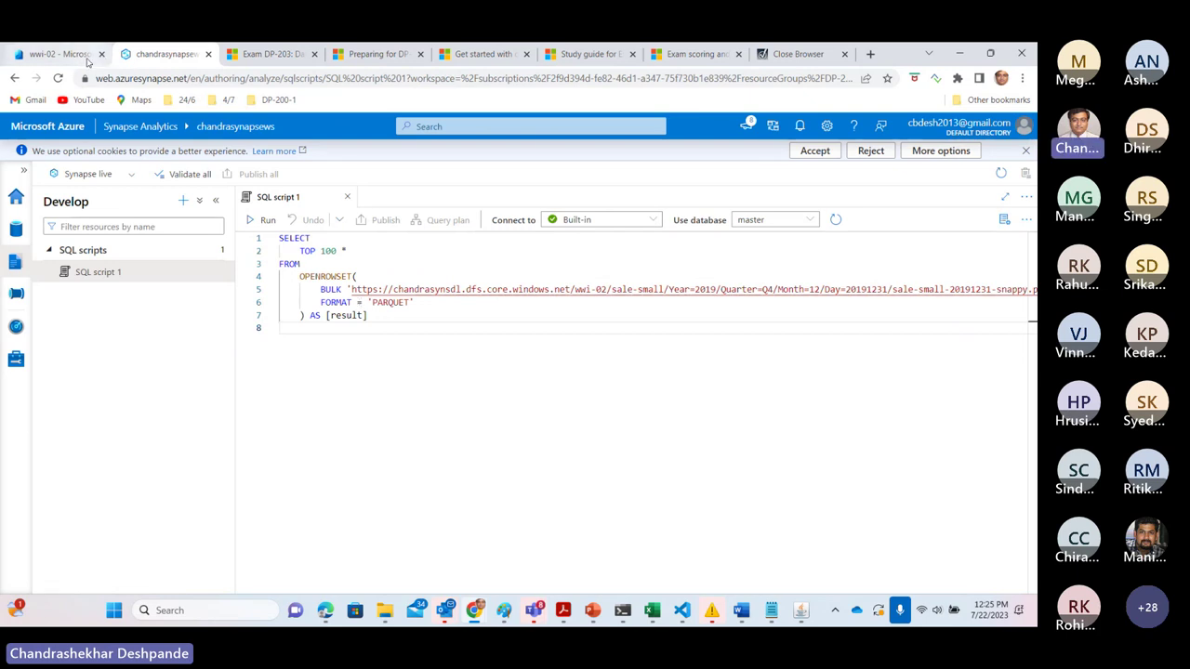
pyautogui.click(56, 53)
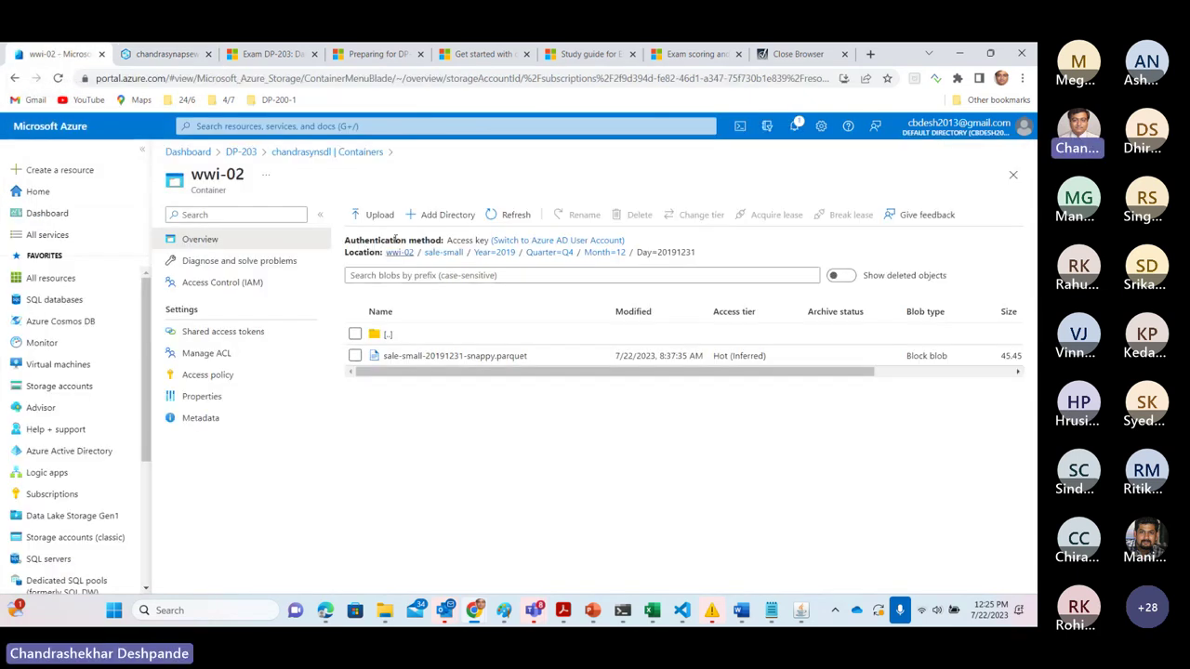
# Step: Open the Synapse workspace from the DP-203 resource group and examine its essentials and analytics pools, including the built-in SQL pool
pyautogui.click(238, 151)
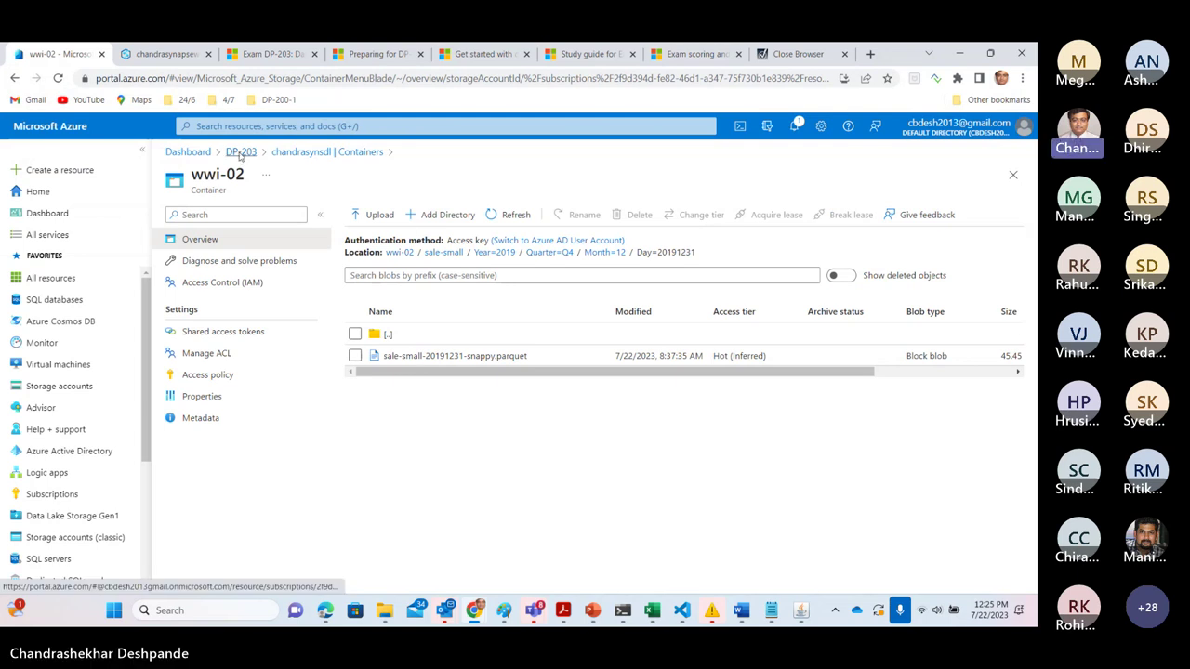
pyautogui.click(457, 390)
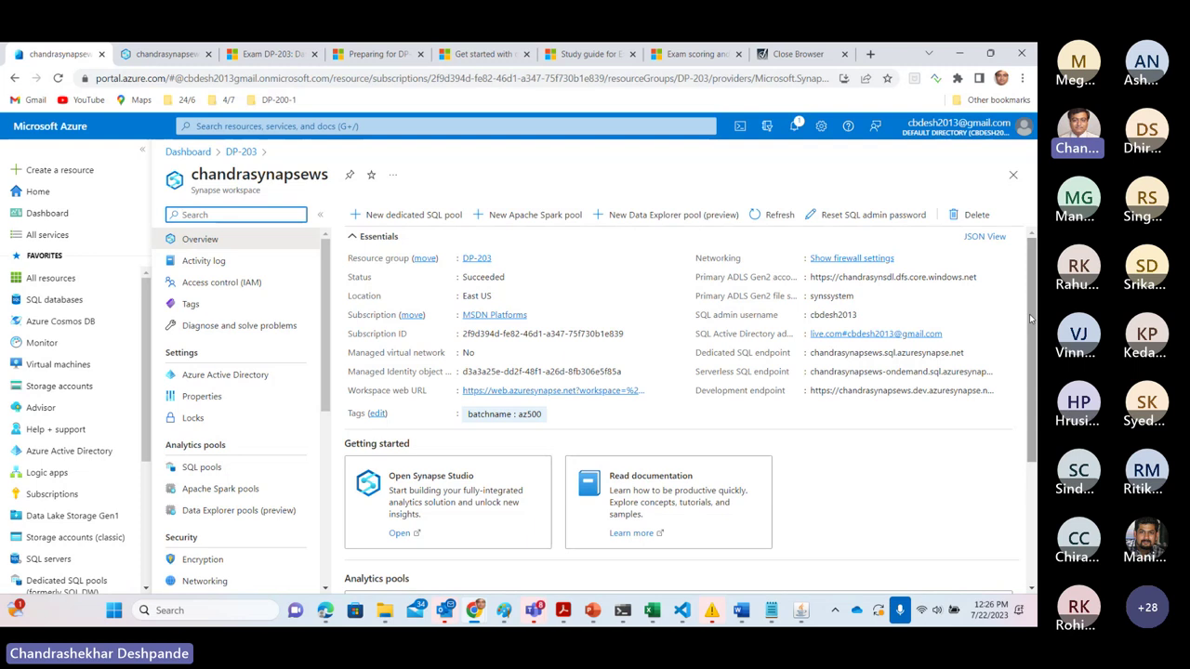
pyautogui.scroll(-3, 1030, 318)
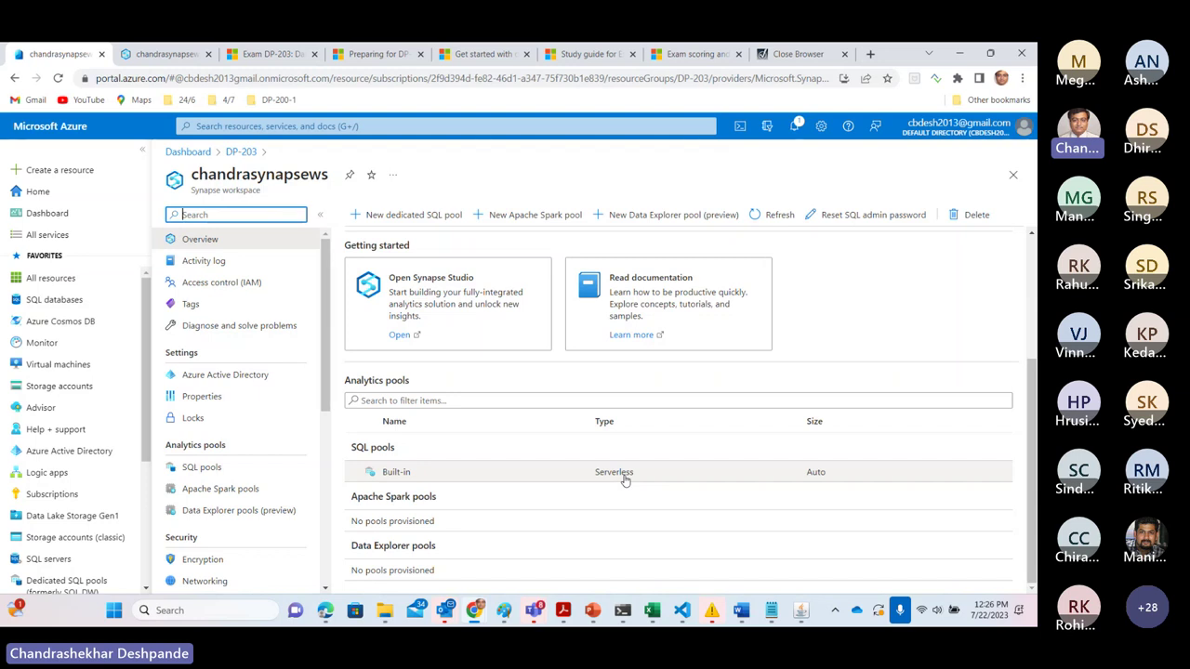
pyautogui.click(609, 479)
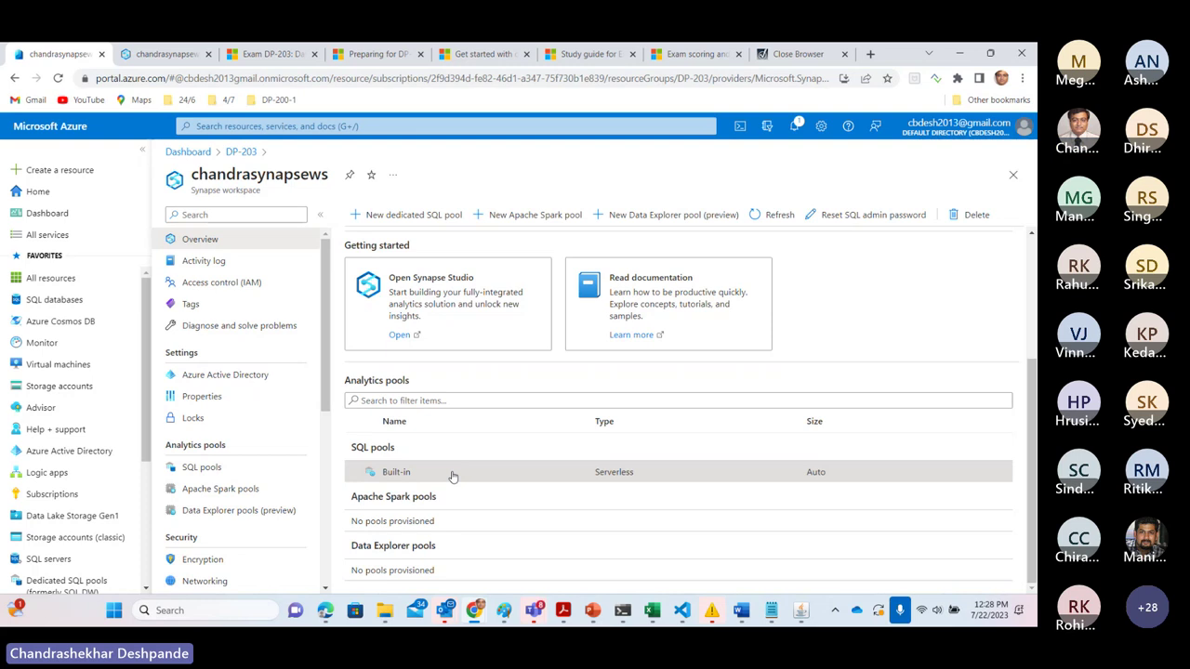
pyautogui.moveTo(1031, 463)
pyautogui.mouseDown()
pyautogui.moveTo(1016, 316)
pyautogui.moveTo(1033, 358)
pyautogui.moveTo(1032, 455)
pyautogui.mouseUp()
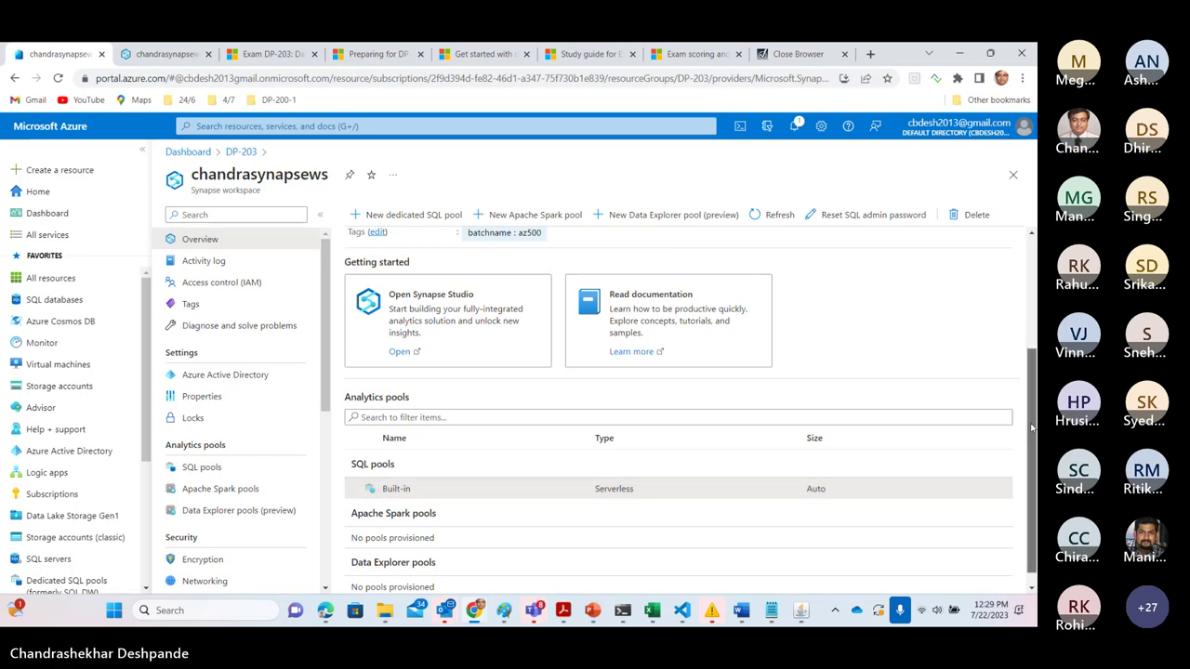
pyautogui.scroll(2, 1019, 332)
pyautogui.scroll(1, 1020, 332)
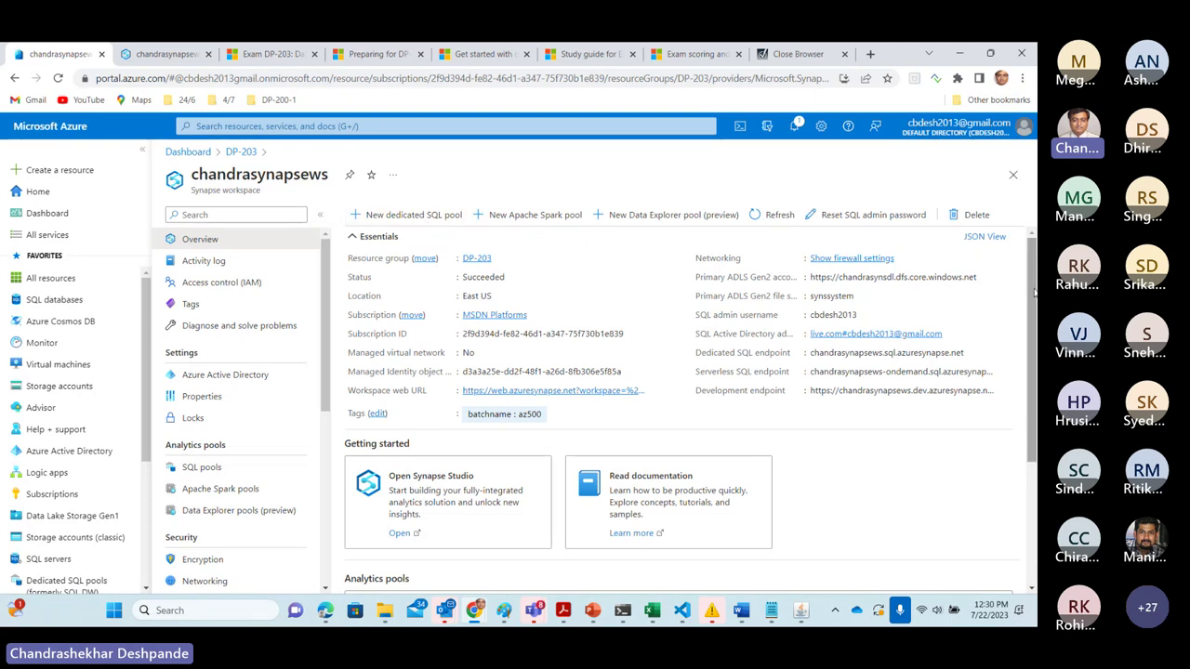
pyautogui.moveTo(1034, 294); pyautogui.dragTo(1034, 416)
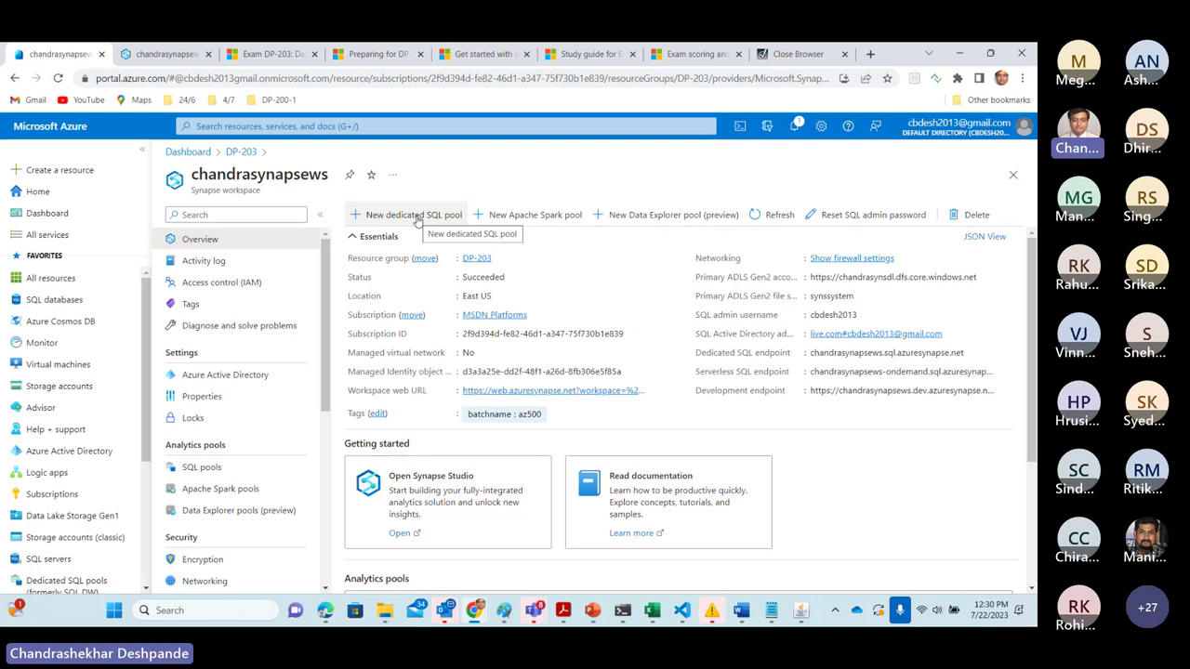
# Step: Switch to Paint and add a text note headed "Synapse Analytics" with an indented "DWU:" line, beneath the analytical data notes
pyautogui.hotkey('alt', 'Tab')
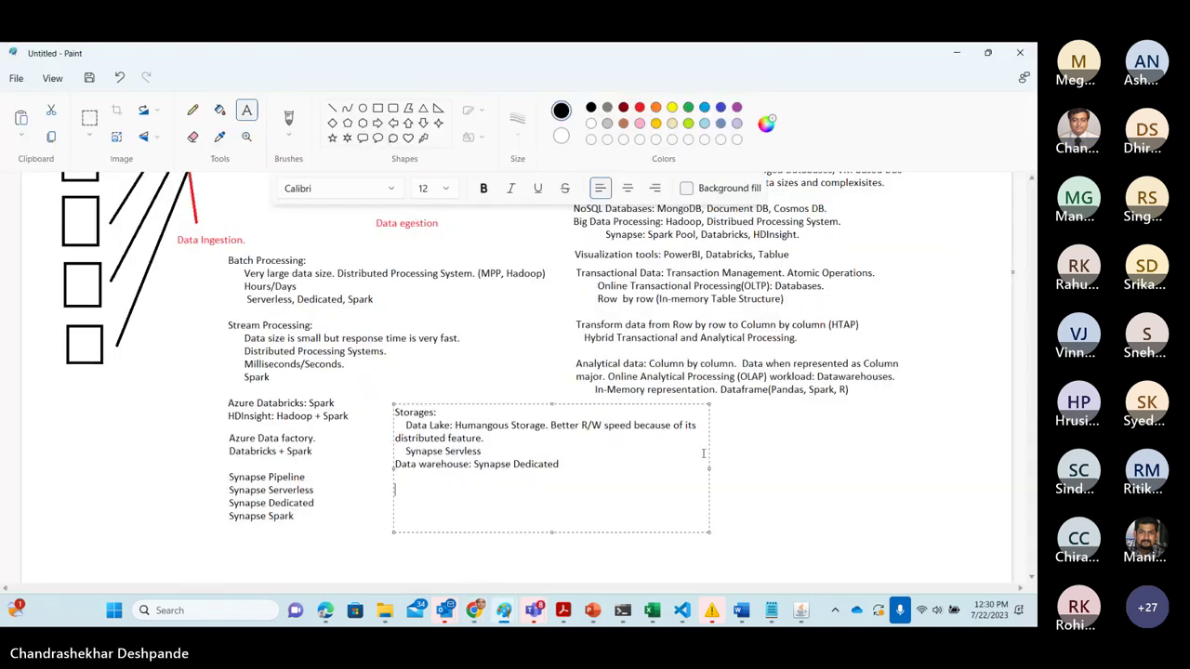
pyautogui.click(727, 409)
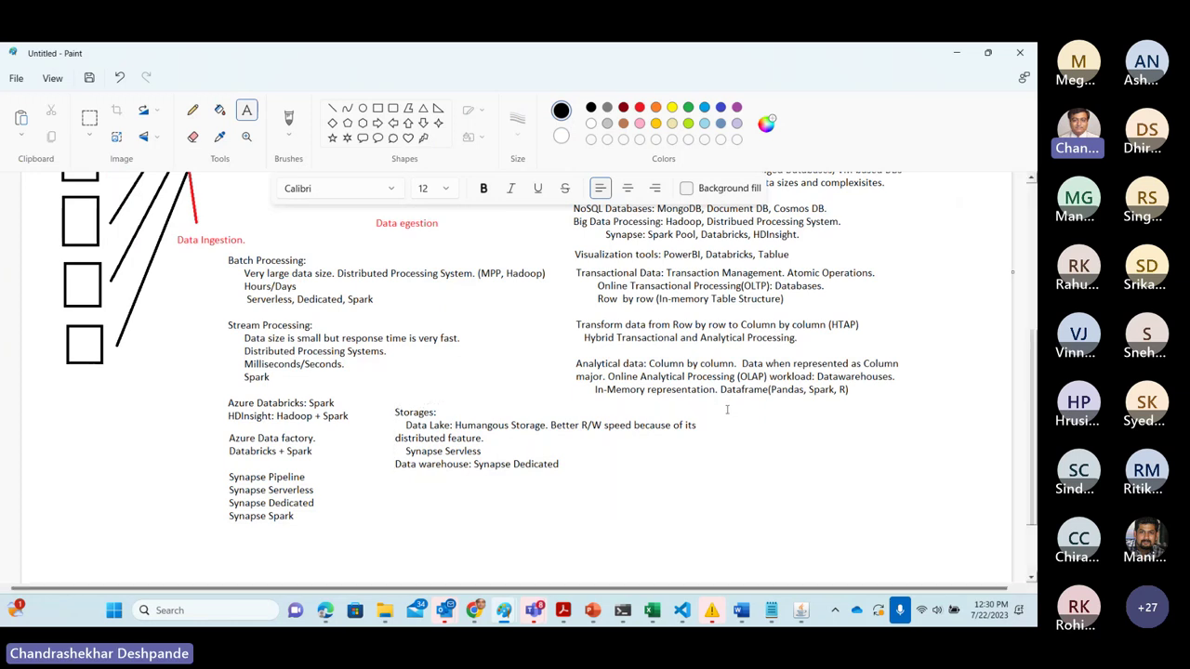
pyautogui.click(727, 409)
pyautogui.write('Syna')
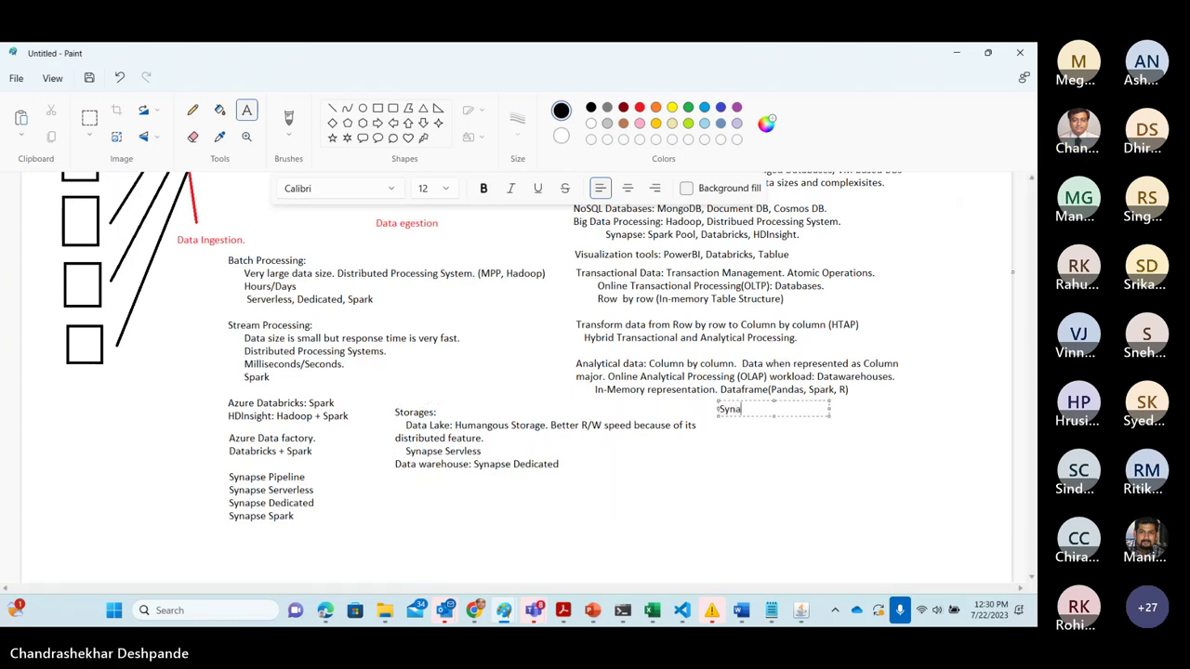
pyautogui.write('pse Analytic')
pyautogui.write('s')
pyautogui.press('Return')
pyautogui.write('DWU:')
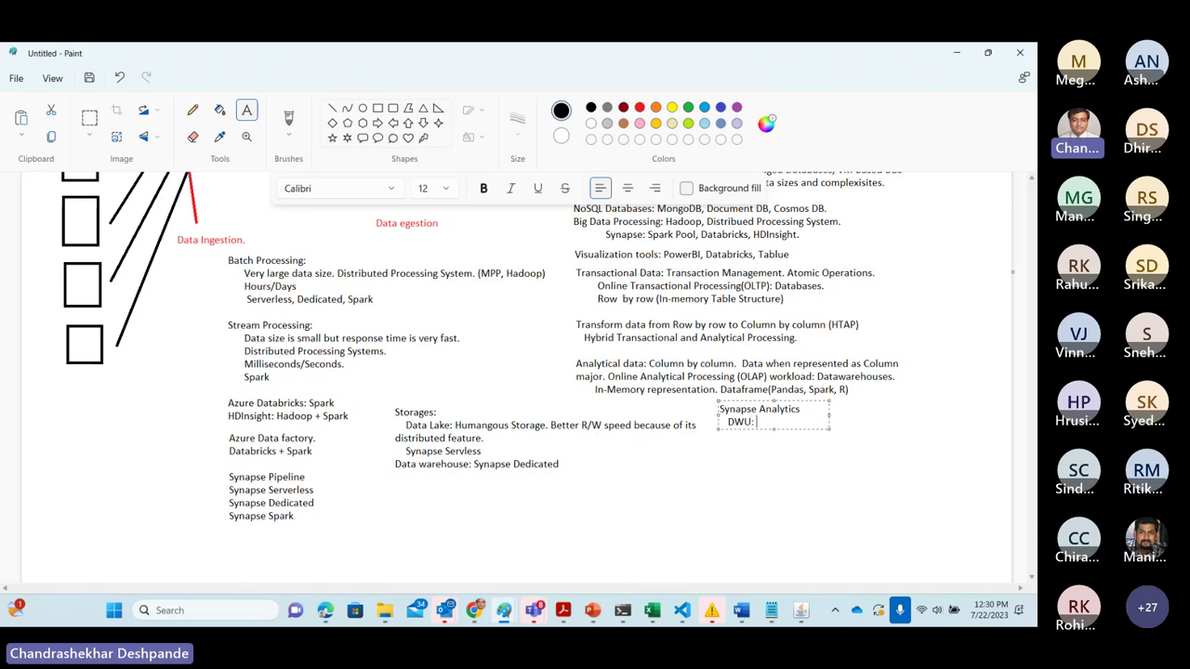
# Step: Enlarge the note's text box and insert the line "DBU: Database Unit. CPU's, RAM, IO speed." above the DWU line
pyautogui.moveTo(829, 429); pyautogui.dragTo(1004, 530)
pyautogui.click(821, 414)
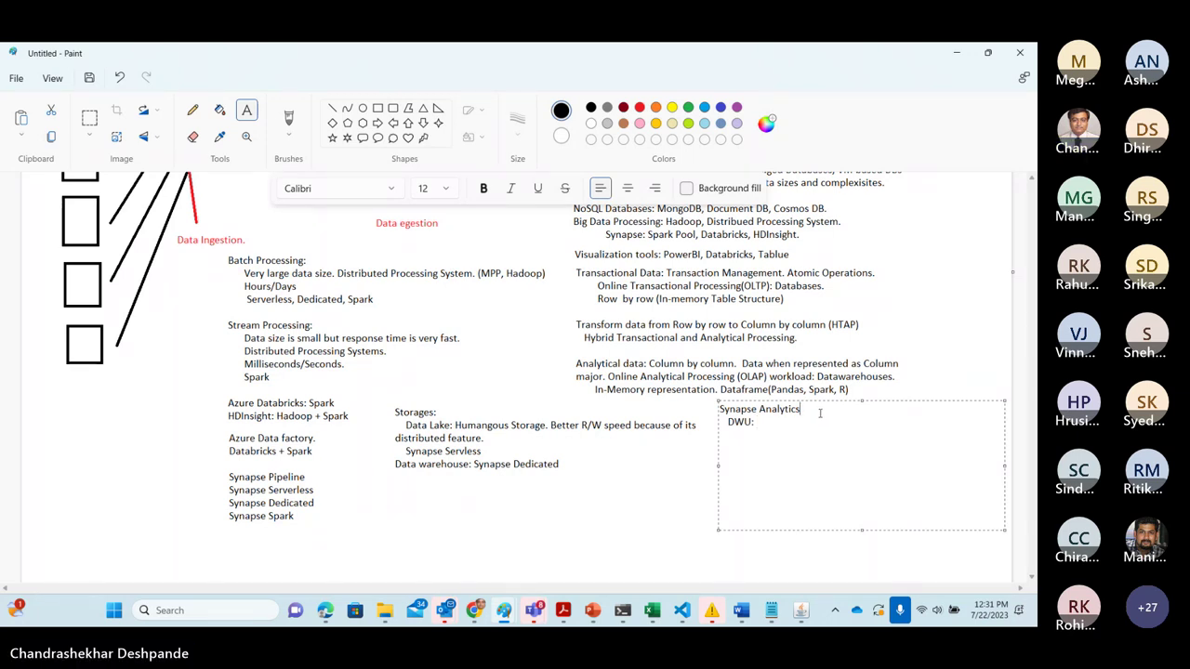
pyautogui.press('Return')
pyautogui.write('DBU: Database Unit.')
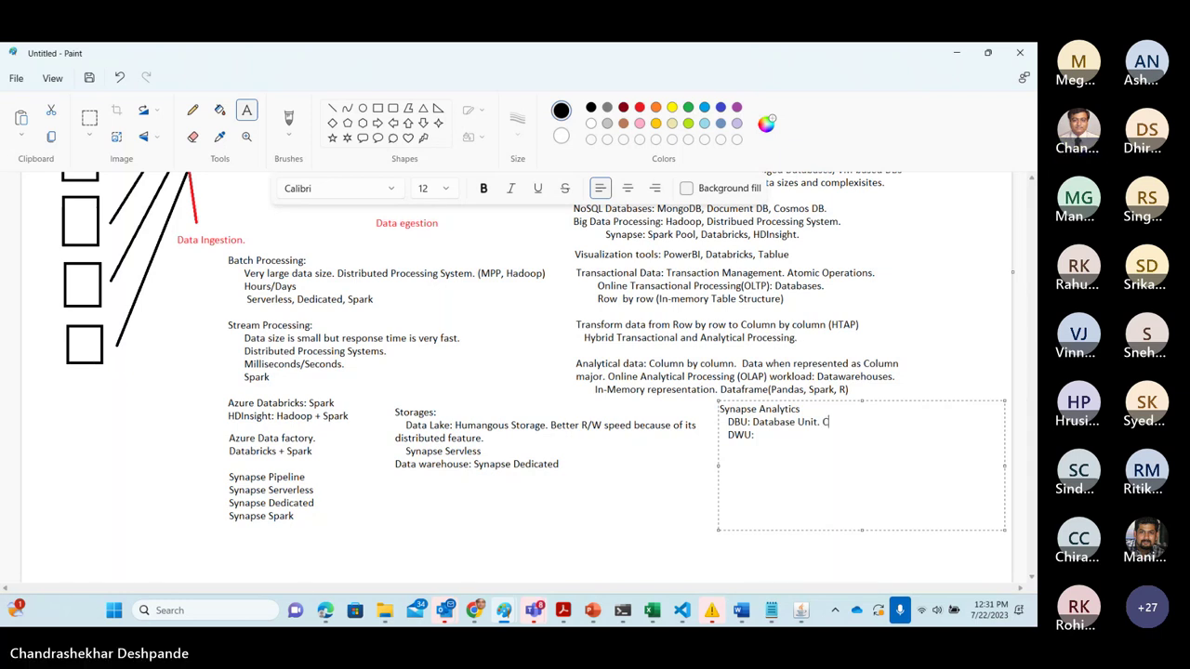
pyautogui.write("CPU's, RAM, IO")
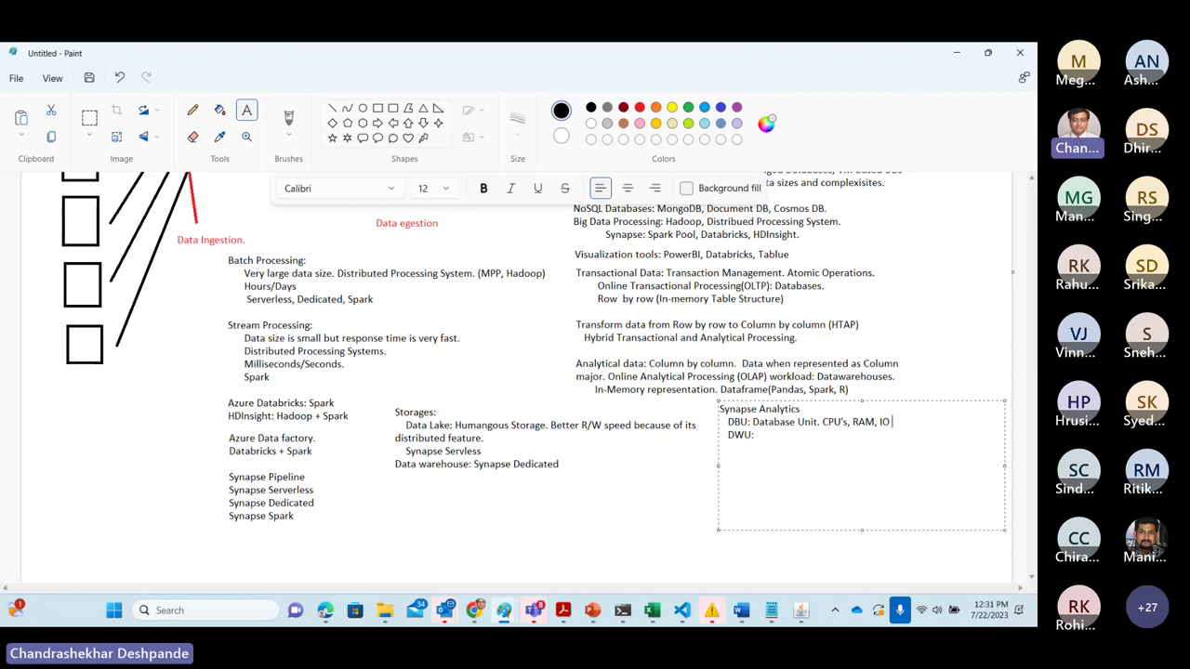
pyautogui.write(' speed.')
# Step: Complete the DWU line with "Datawarehouse Unit." and a copy of "CPU's, RAM, IO speed." from the DBU line
pyautogui.write('Data')
pyautogui.write('warehouse ')
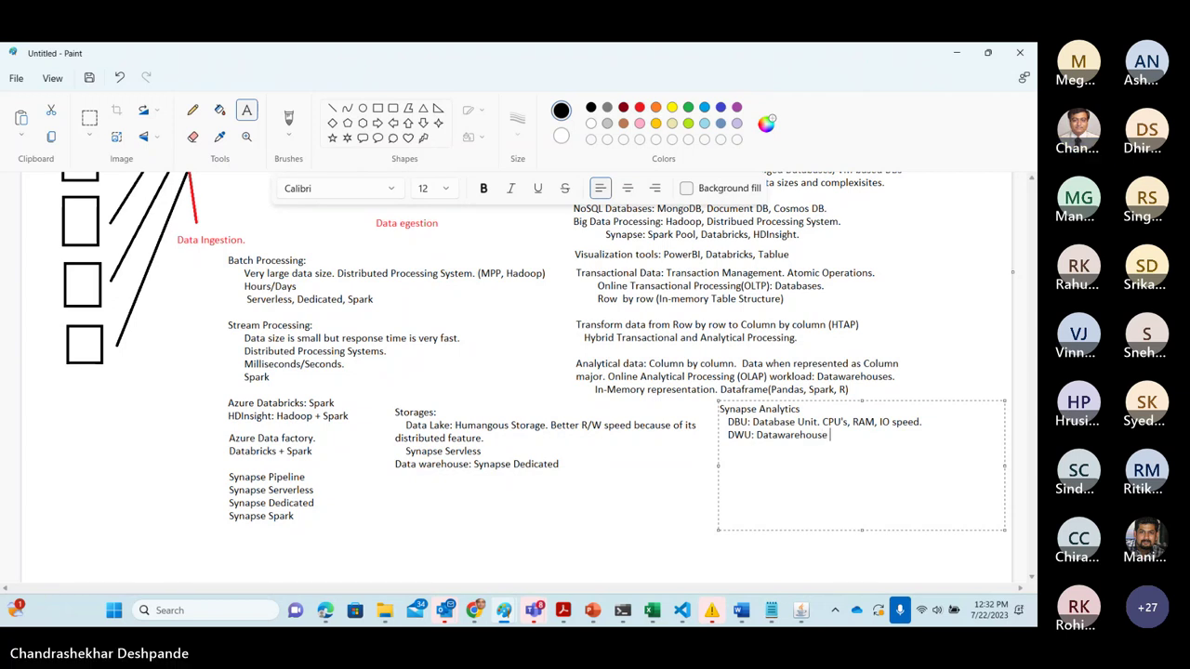
pyautogui.write('Unit.')
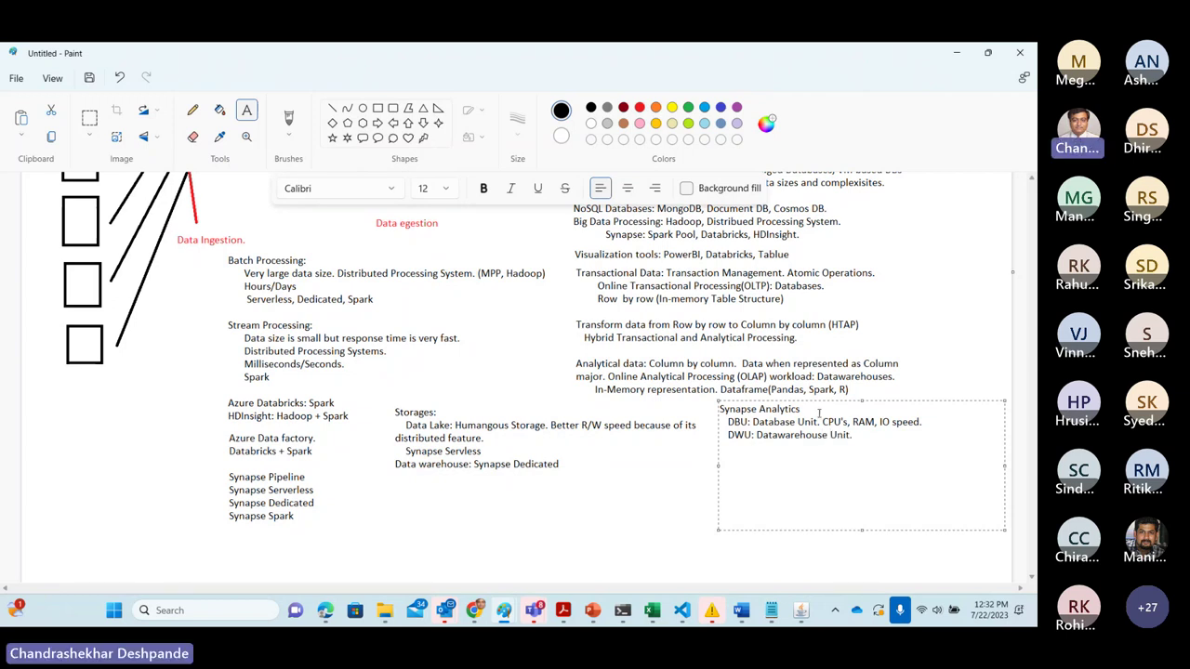
pyautogui.moveTo(821, 421); pyautogui.dragTo(927, 421)
pyautogui.hotkey('ctrl', 'c')
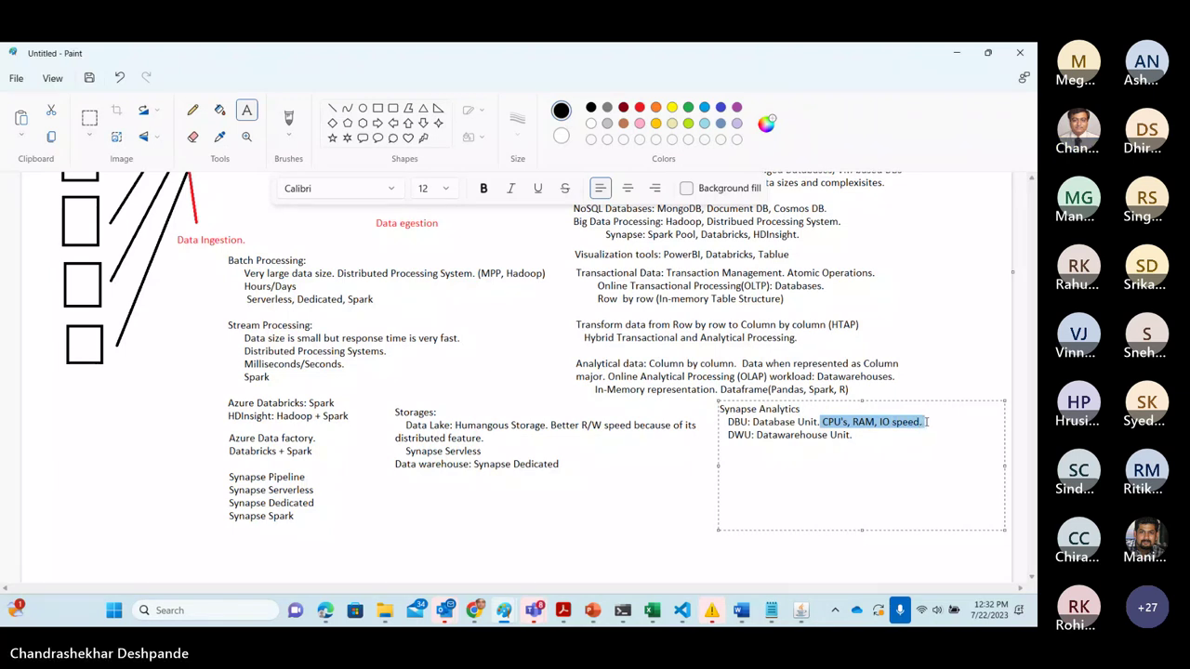
pyautogui.click(870, 438)
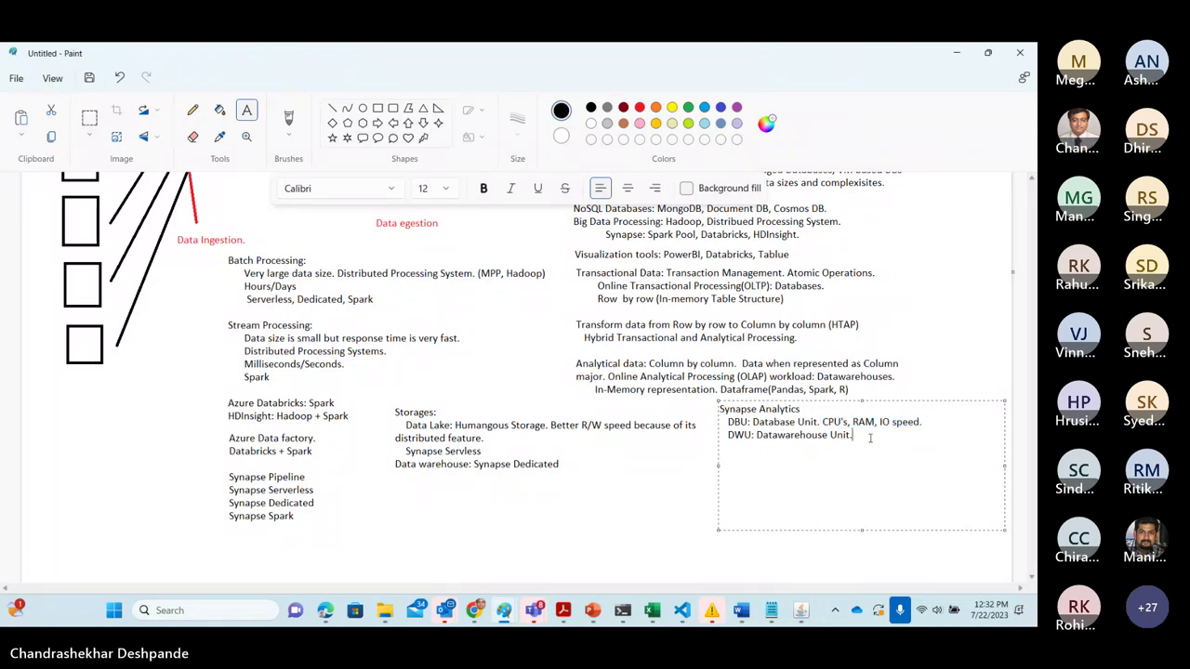
pyautogui.hotkey('ctrl', 'v')
pyautogui.press('Return')
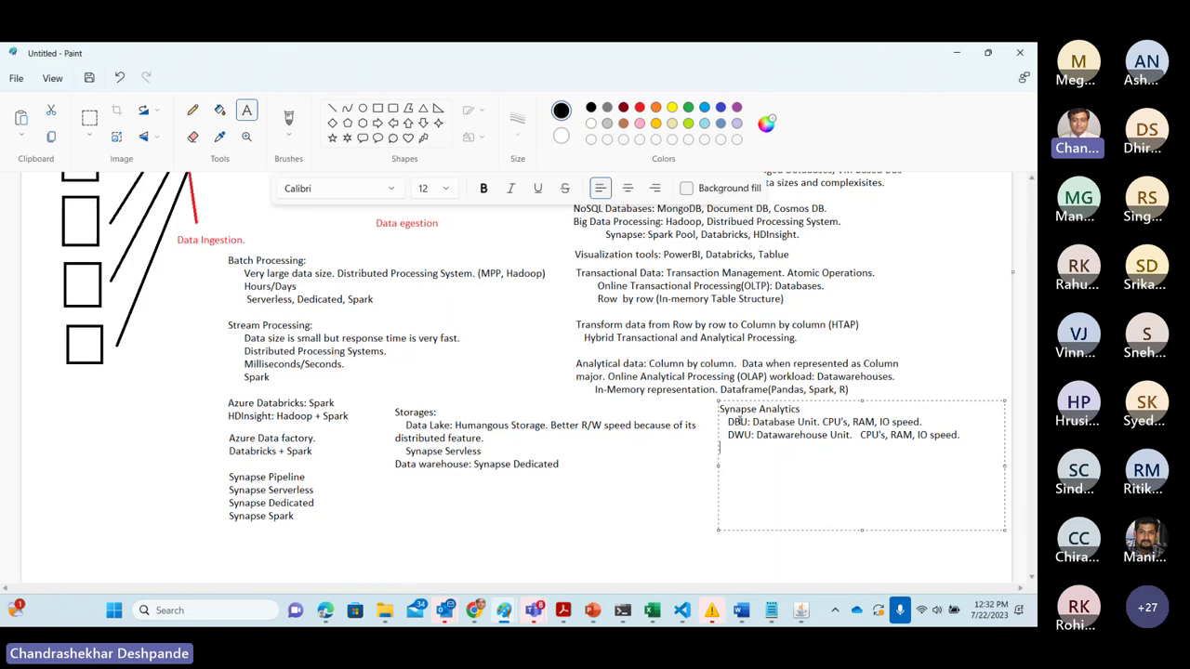
# Step: Add the lines "RU: Cosmos DB" and "DIU: Azure Data Factory." beneath the DWU line in the Synapse Analytics note
pyautogui.moveTo(728, 422); pyautogui.dragTo(968, 435)
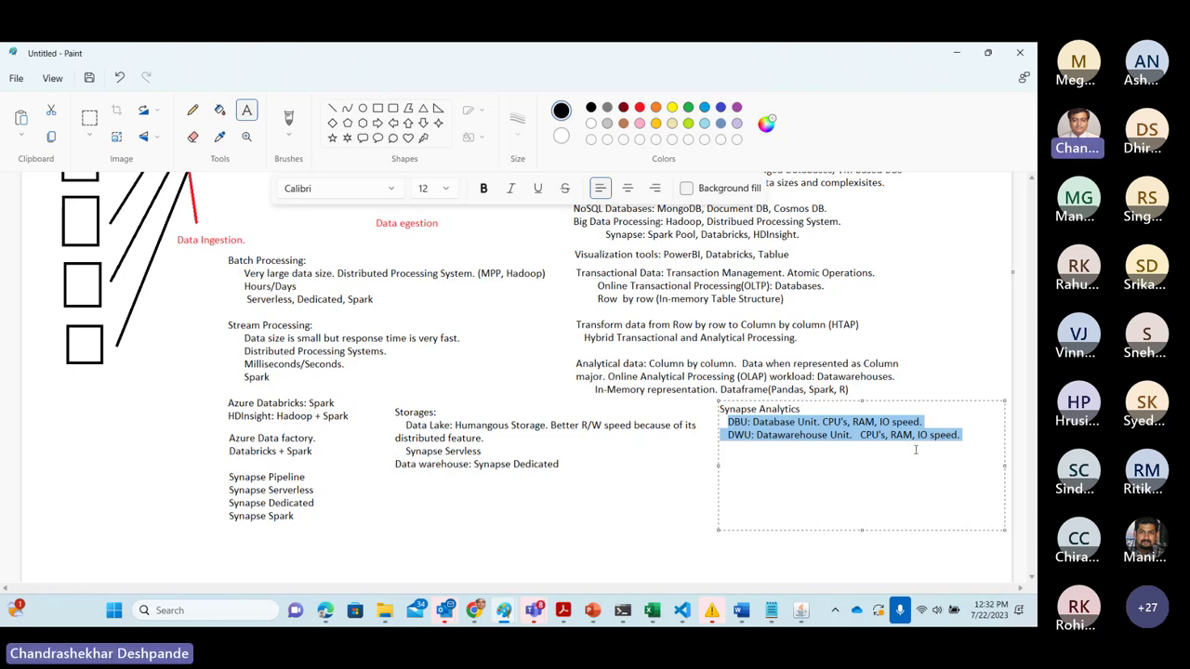
pyautogui.click(864, 434)
pyautogui.moveTo(864, 434); pyautogui.dragTo(957, 435)
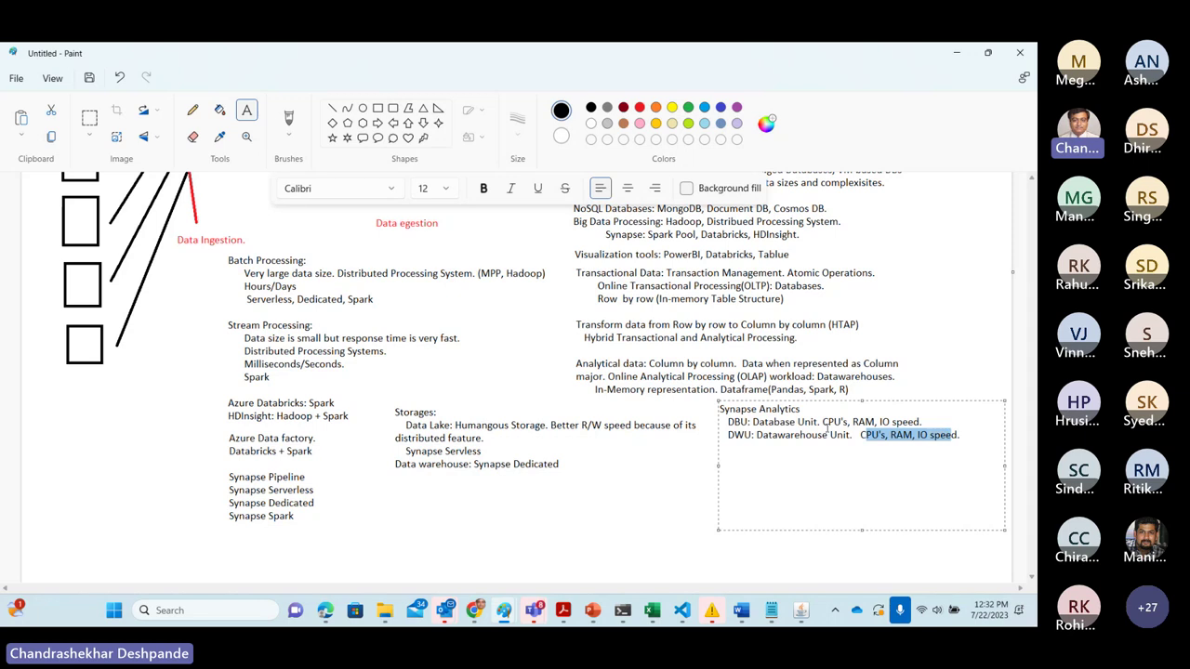
pyautogui.click(977, 436)
pyautogui.press('Return')
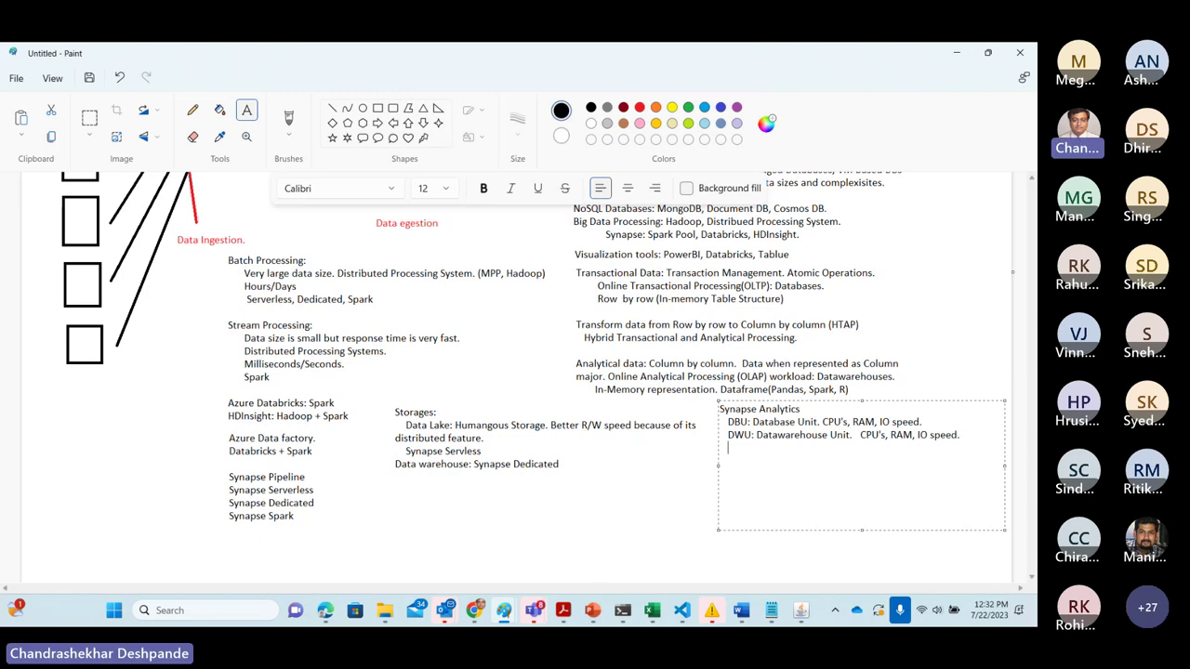
pyautogui.write('RU: Cosmos DB')
pyautogui.press('Return')
pyautogui.write('DIU: Azure Data Factory')
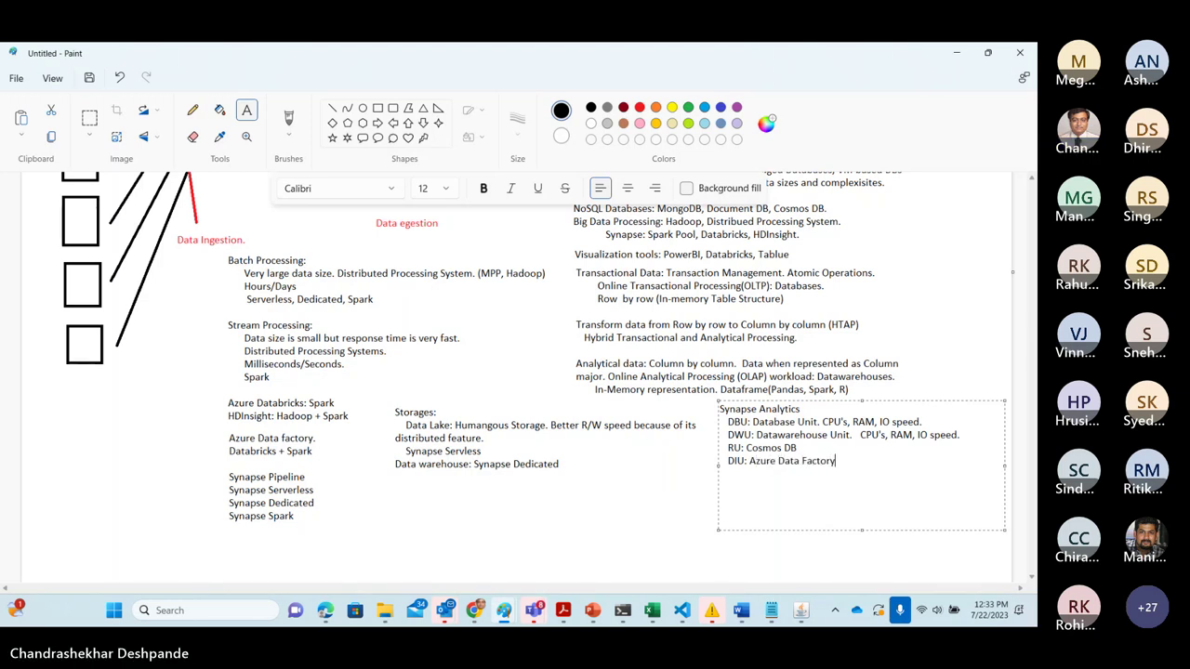
pyautogui.write('.')
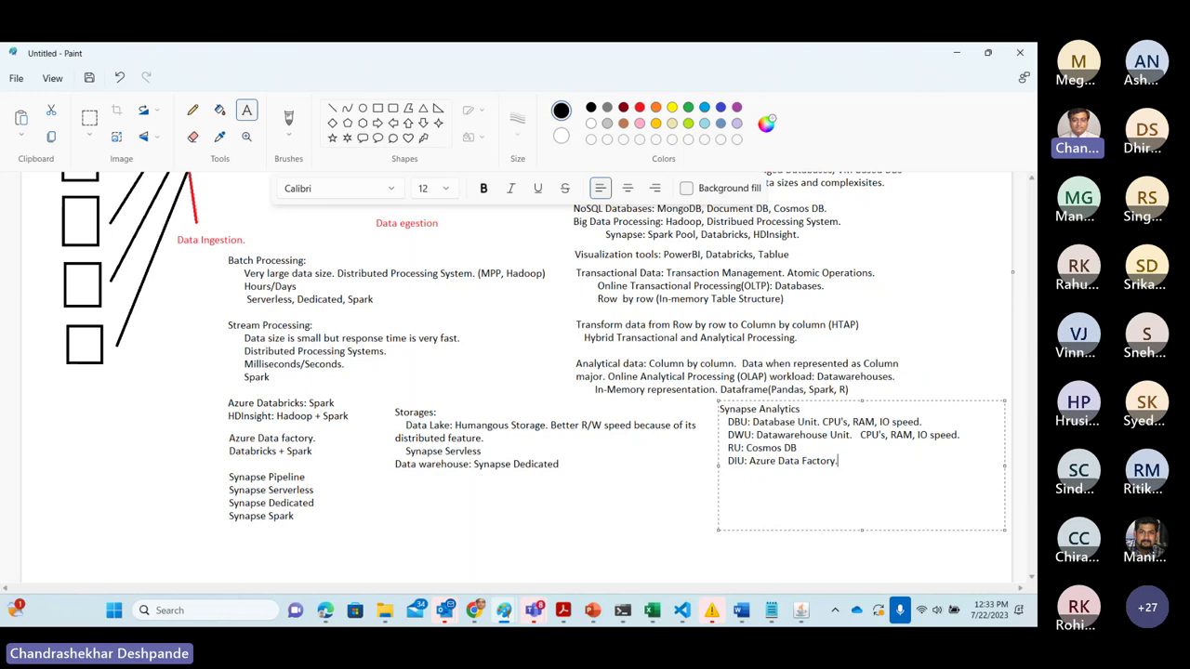
# Step: Switch to the browser and open the home page of the workspace in Synapse Studio
pyautogui.hotkey('alt', 'Tab')
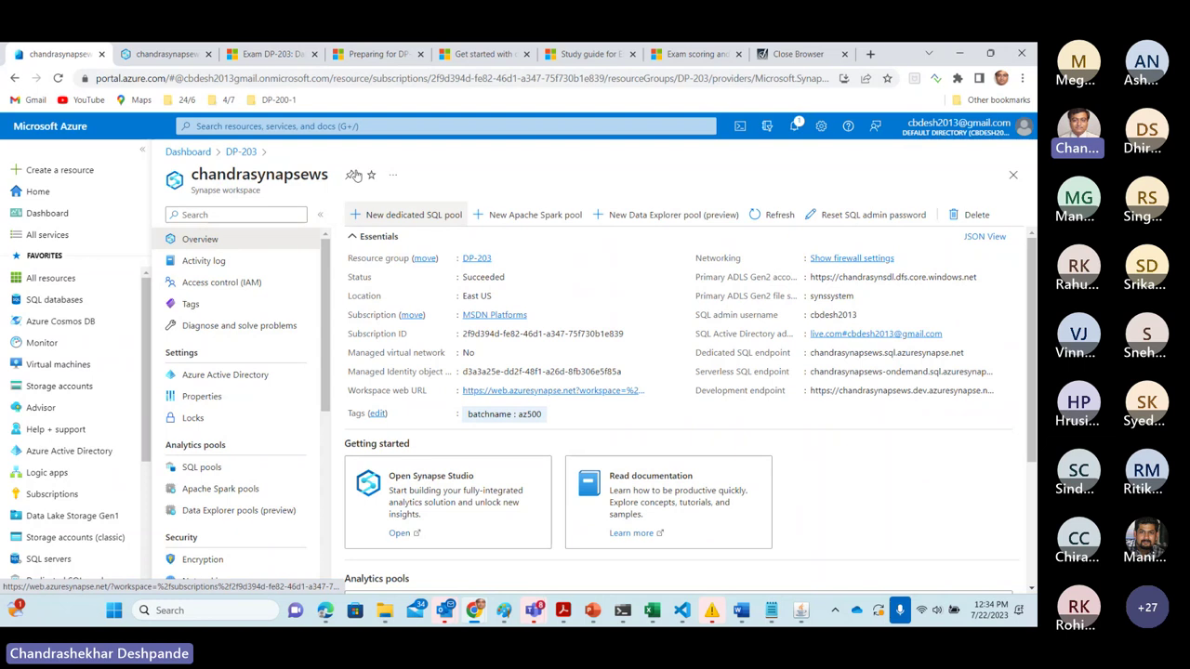
pyautogui.click(159, 54)
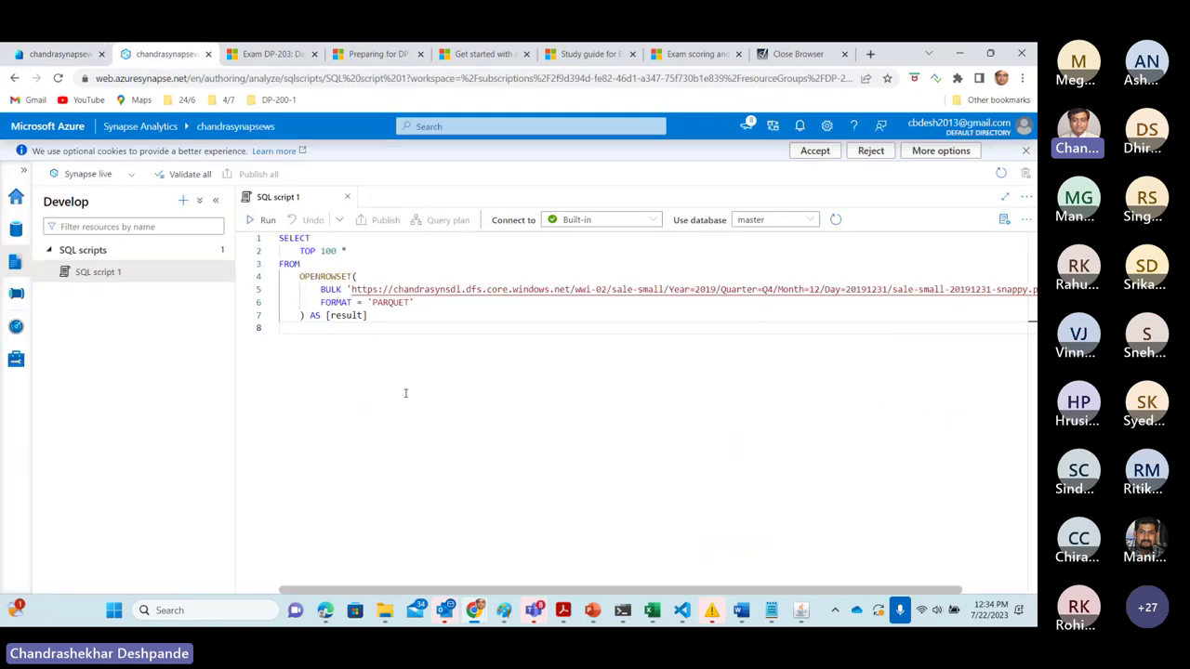
pyautogui.click(16, 199)
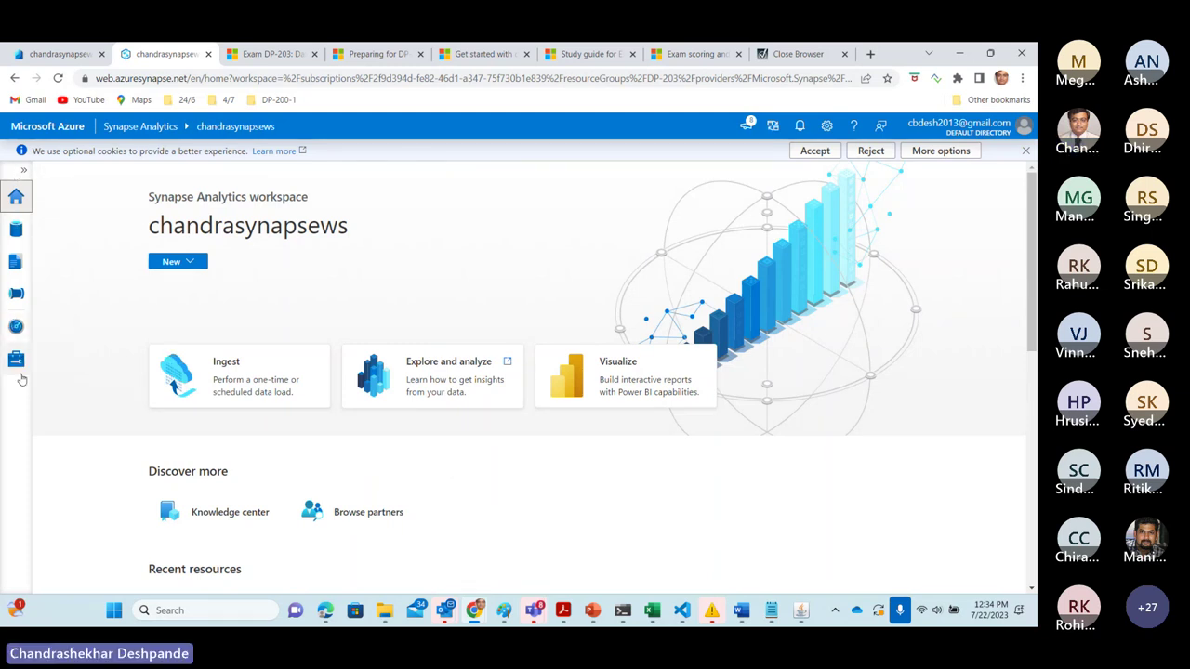
# Step: Examine the Data hub, including the containers of the linked Azure Data Lake Storage Gen2 account and the workspace data
pyautogui.click(15, 232)
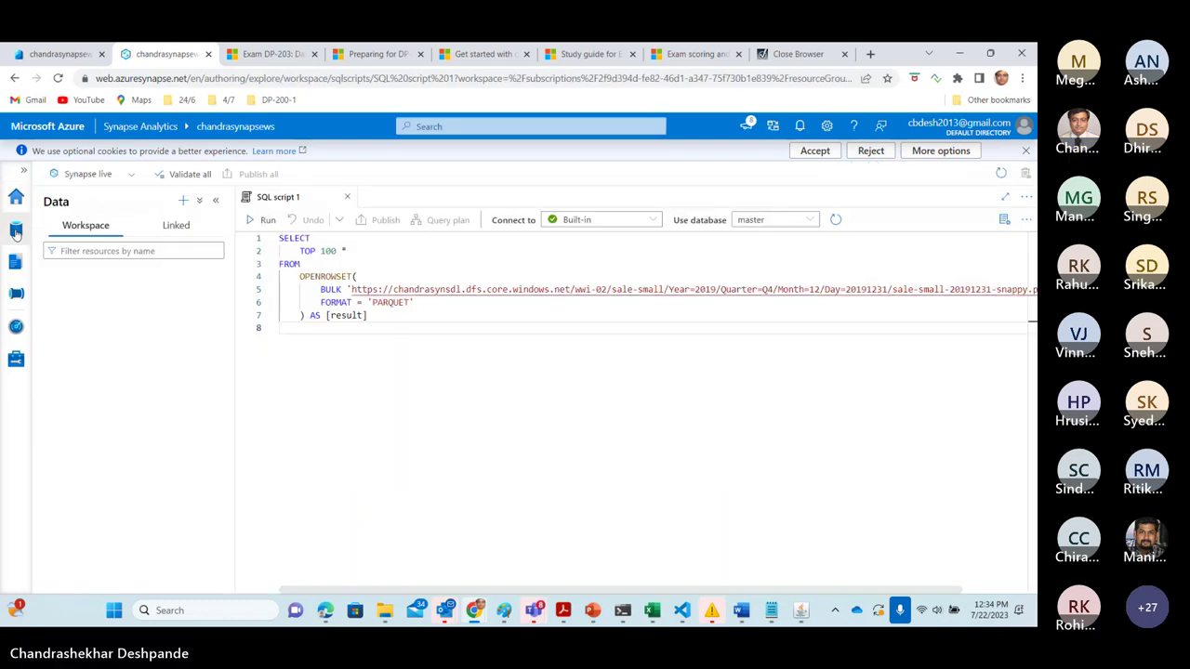
pyautogui.click(176, 229)
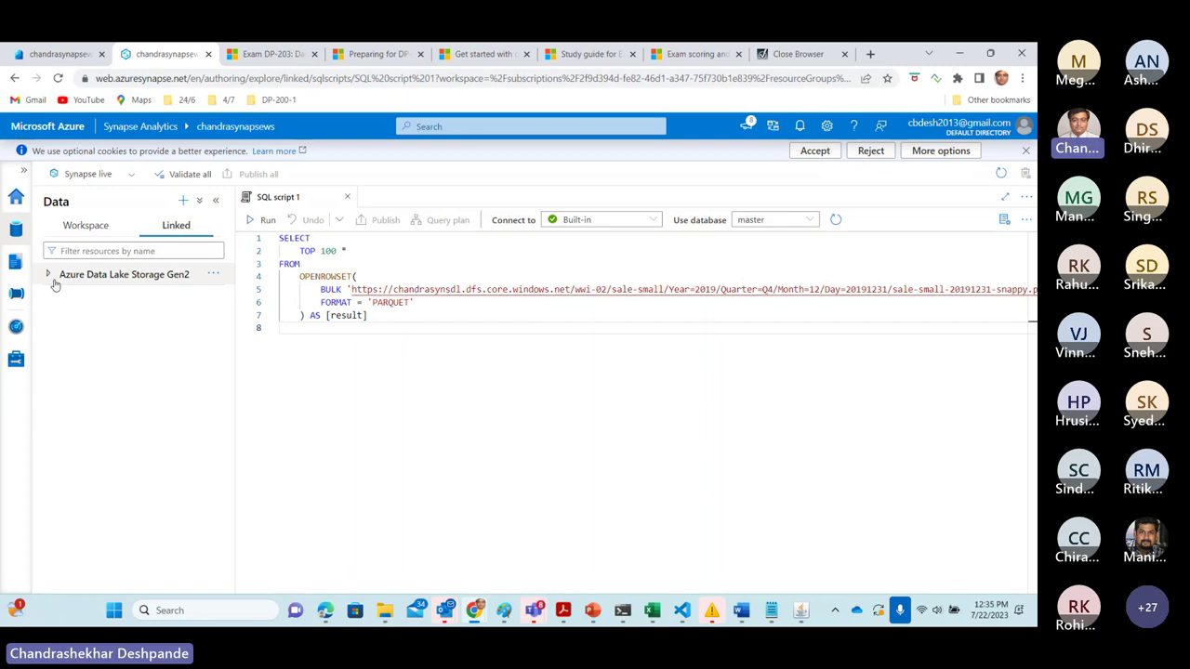
pyautogui.click(48, 275)
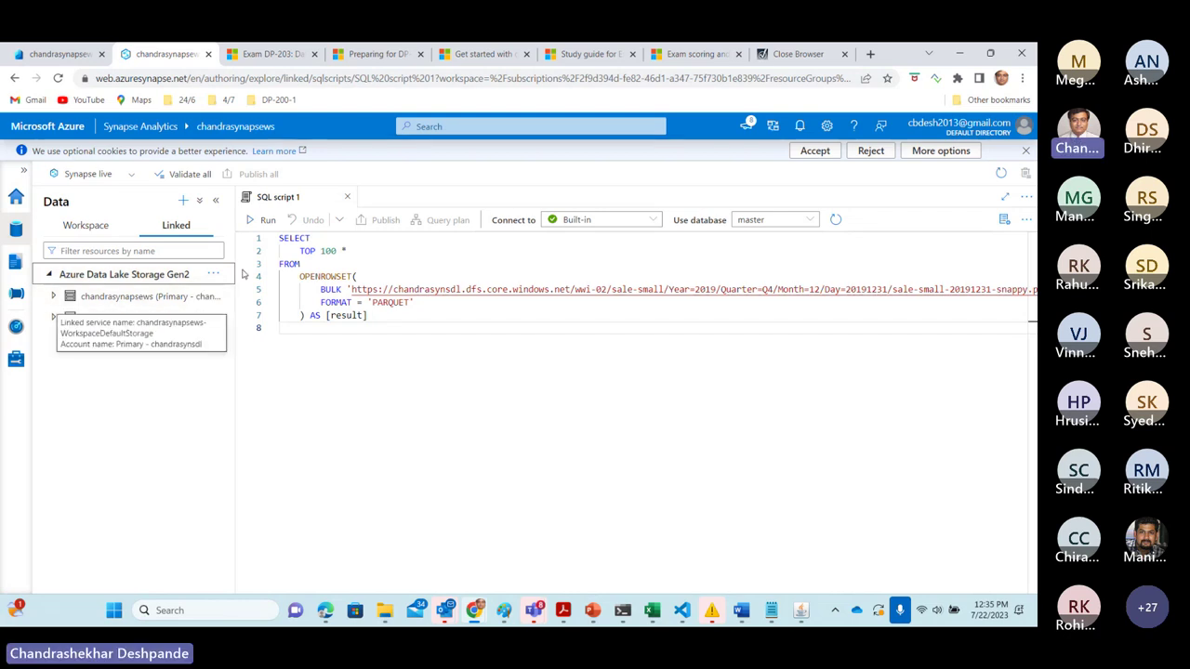
pyautogui.moveTo(236, 240); pyautogui.dragTo(316, 240)
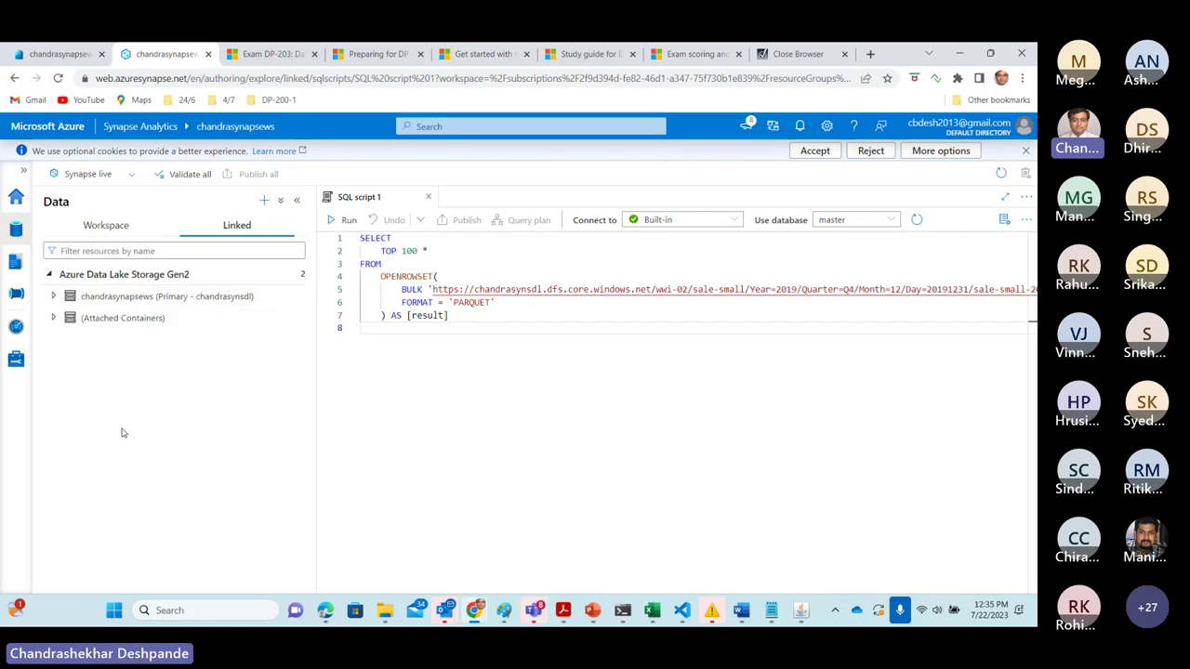
pyautogui.click(53, 296)
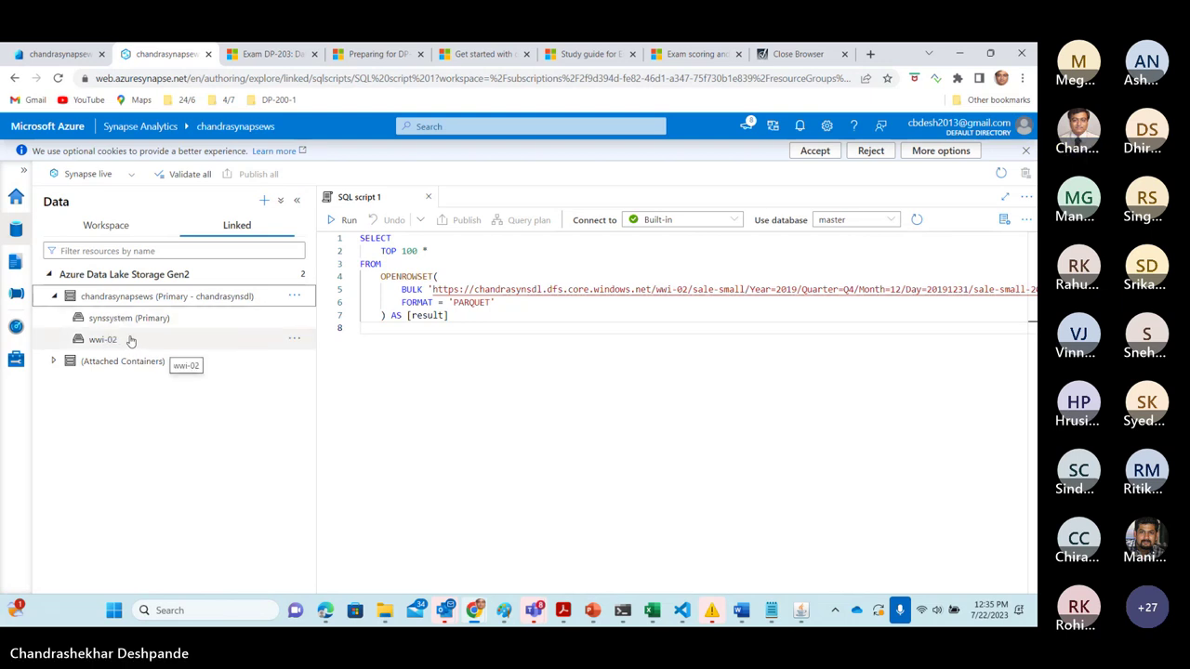
pyautogui.click(54, 296)
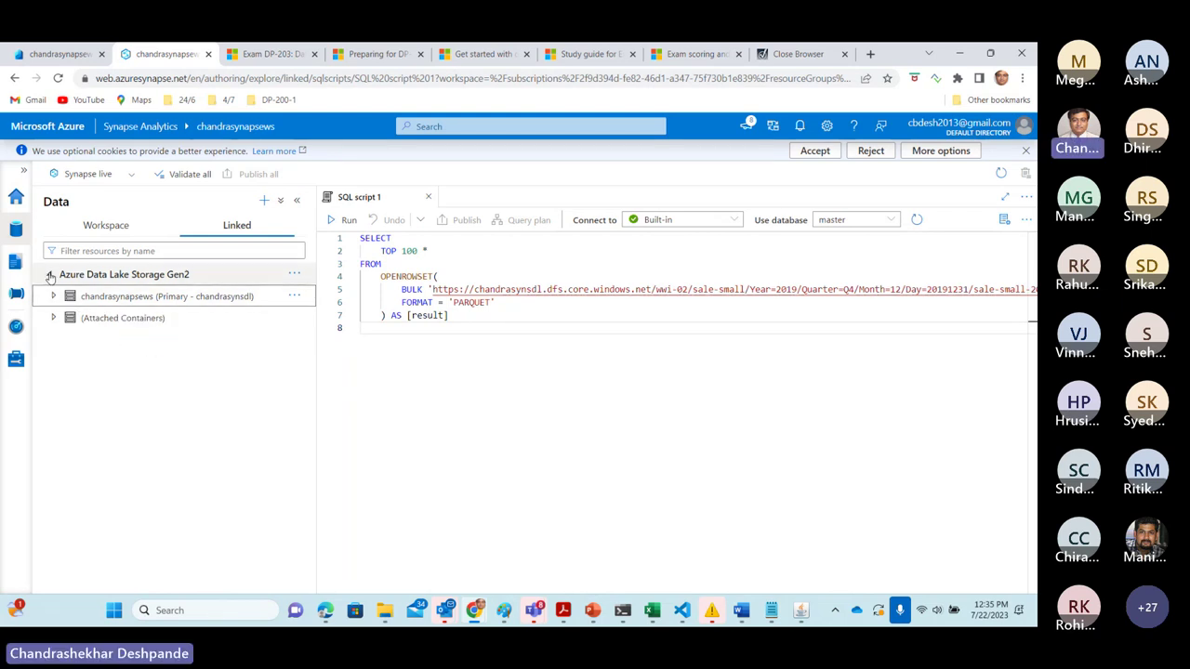
pyautogui.click(50, 276)
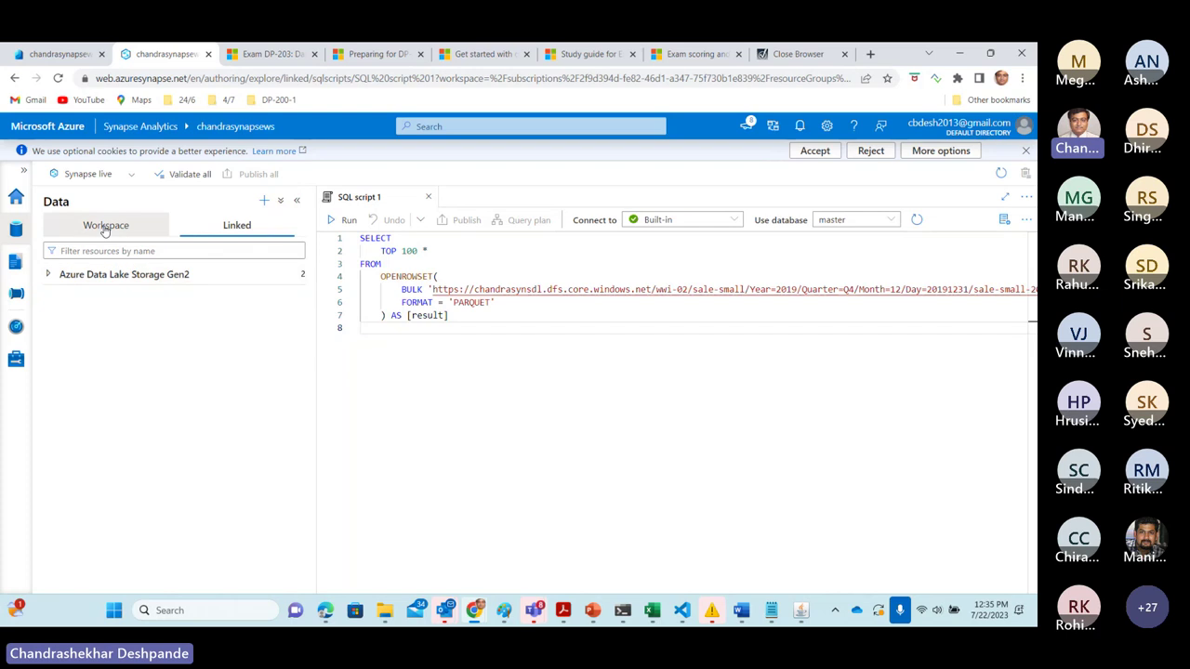
pyautogui.click(105, 227)
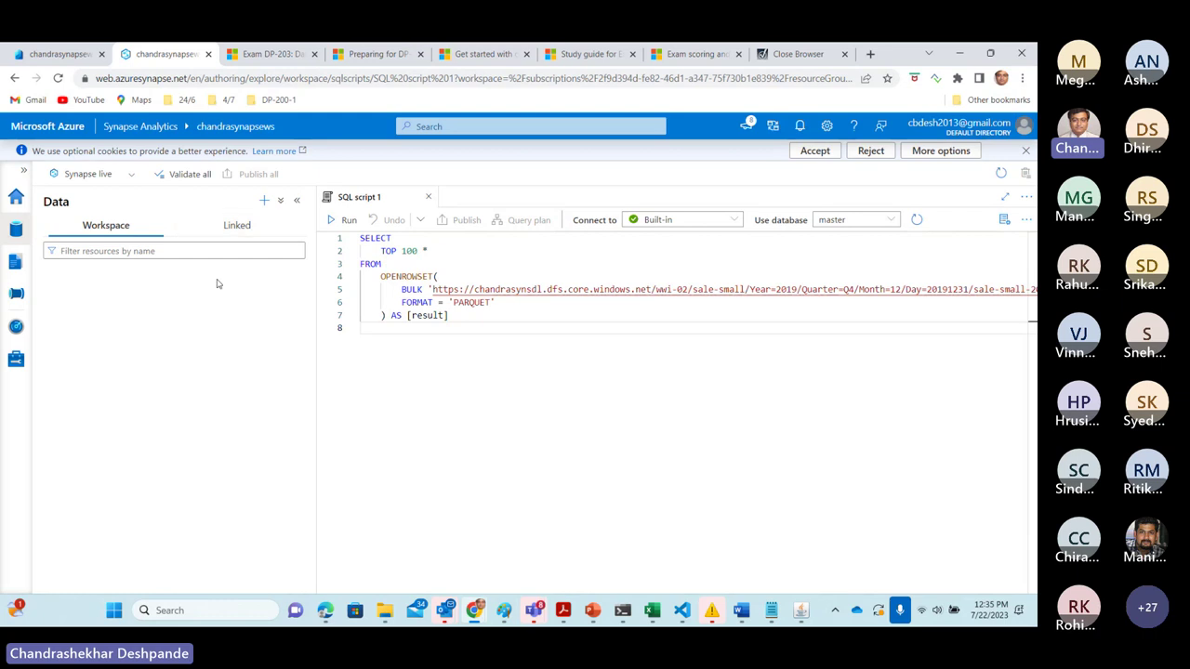
# Step: Review the types of resources that can be added in the Develop hub
pyautogui.click(15, 265)
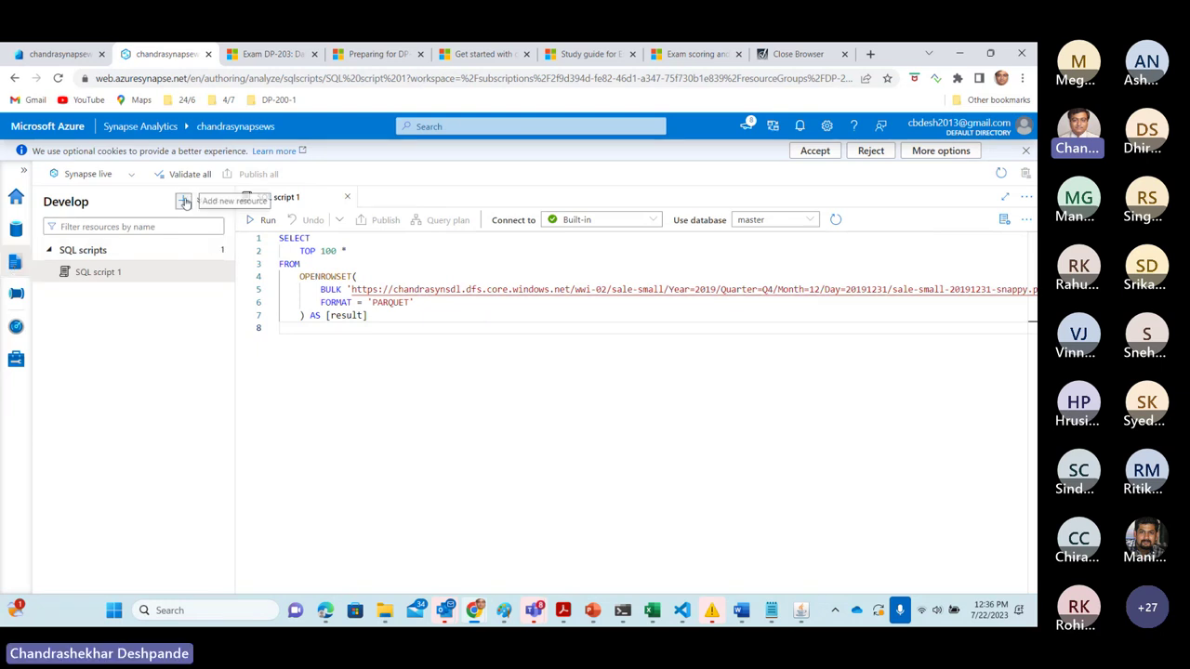
pyautogui.click(184, 201)
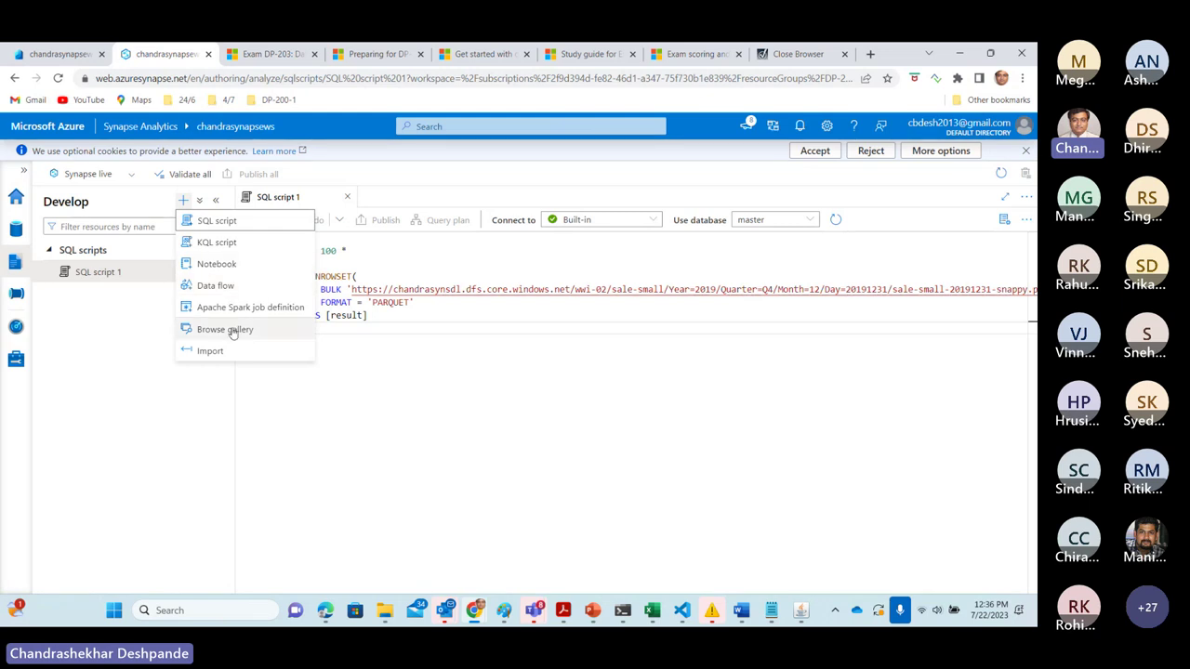
pyautogui.click(212, 406)
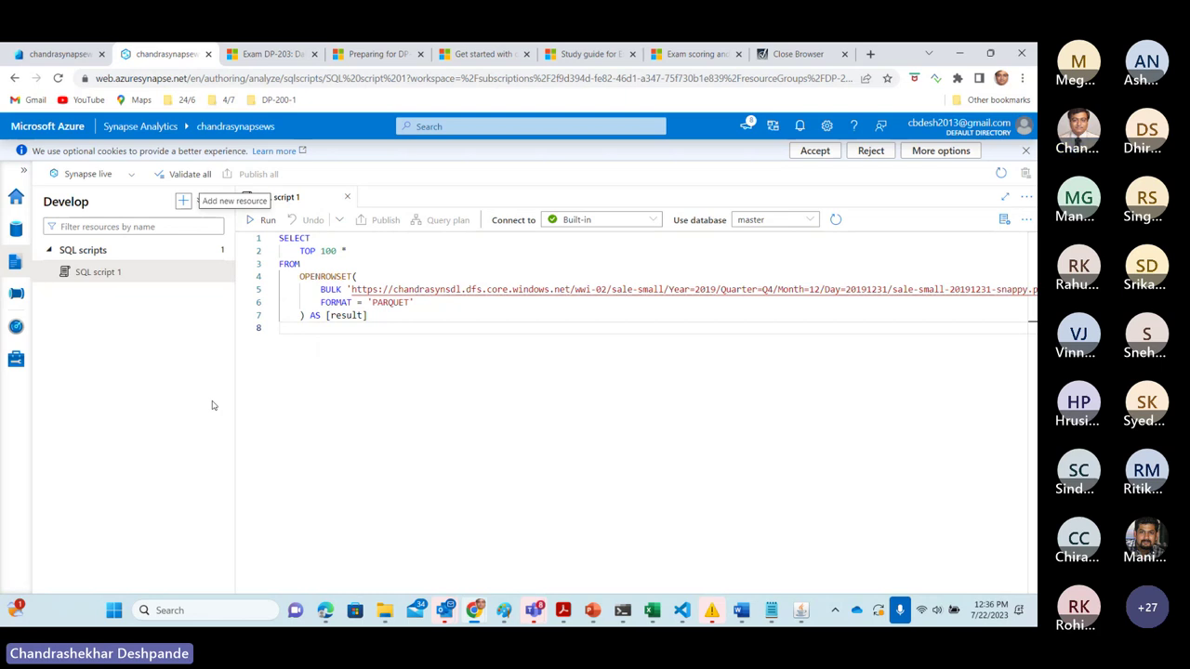
# Step: Review the resource types that can be added in the Integrate hub and the pipeline runs in the Monitor hub
pyautogui.click(17, 295)
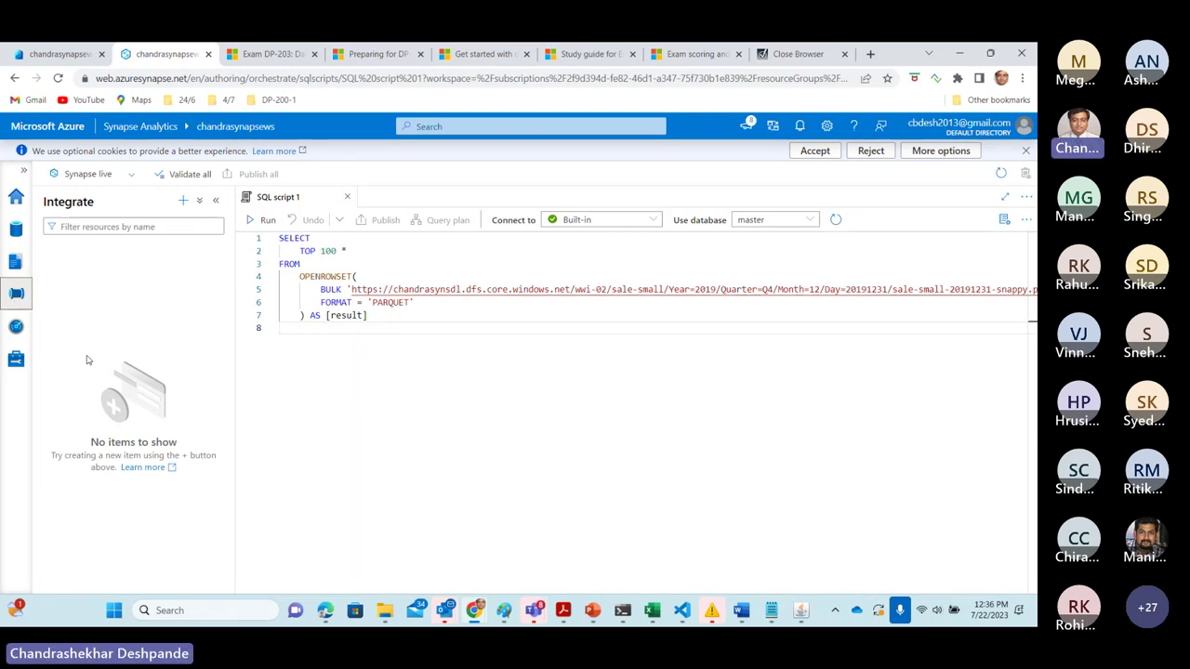
pyautogui.click(183, 201)
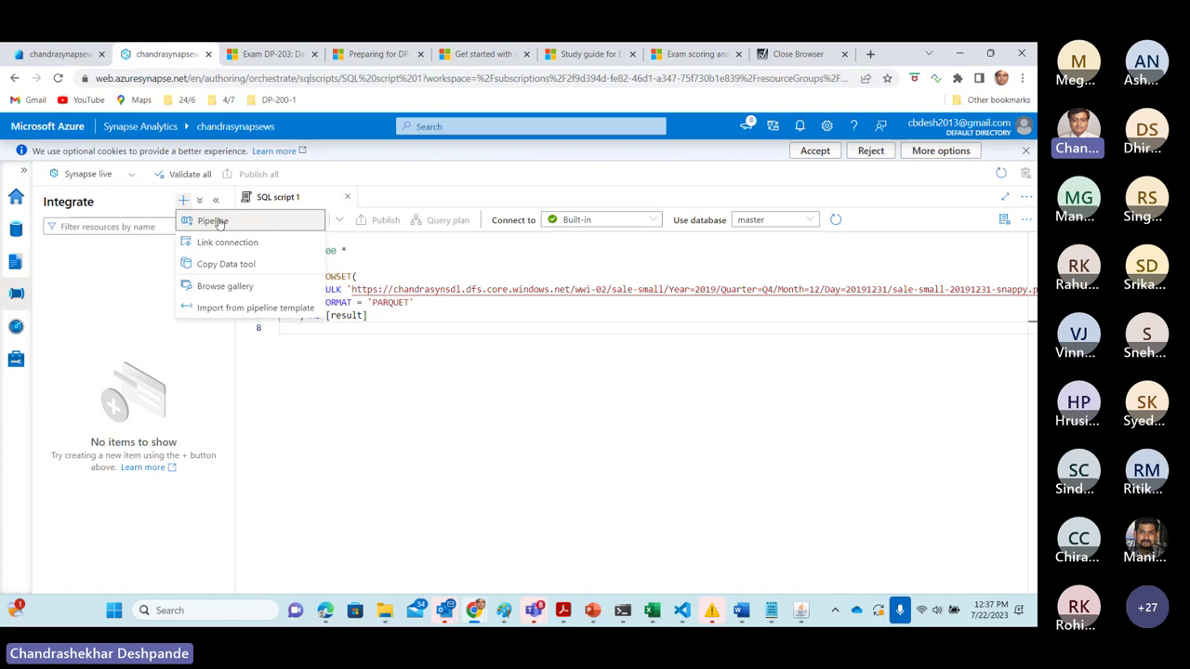
pyautogui.click(16, 328)
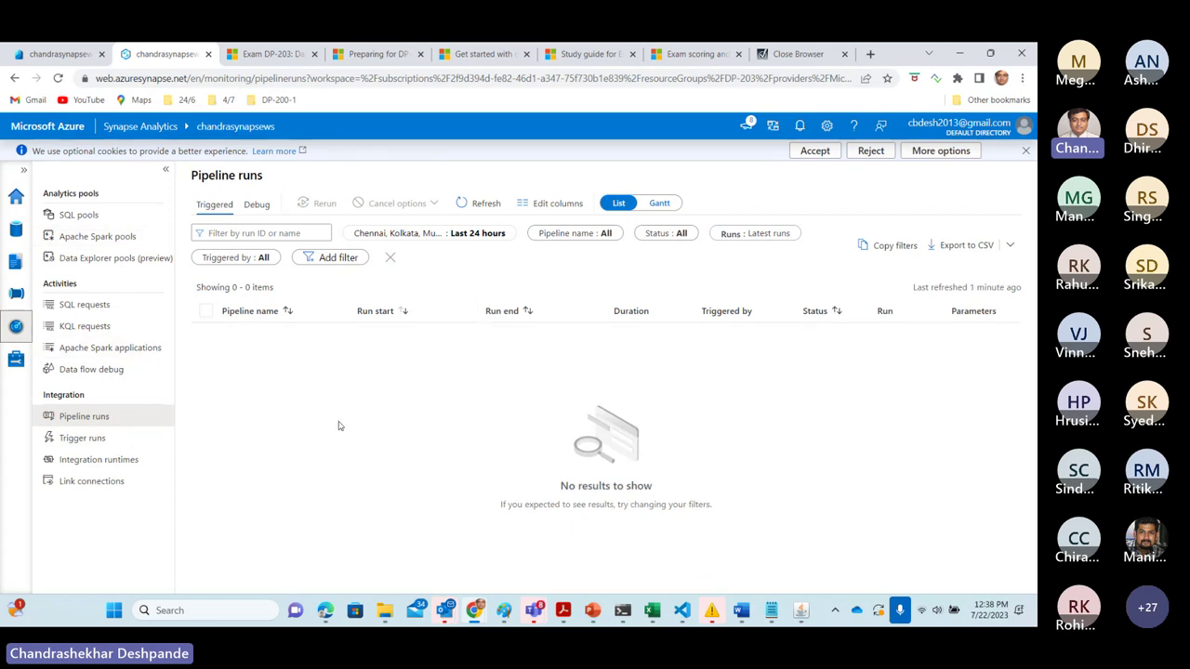
# Step: Examine SQL pools and the new dedicated SQL pool form in the Manage hub, comparing them with the Azure portal's pool creation options
pyautogui.click(15, 362)
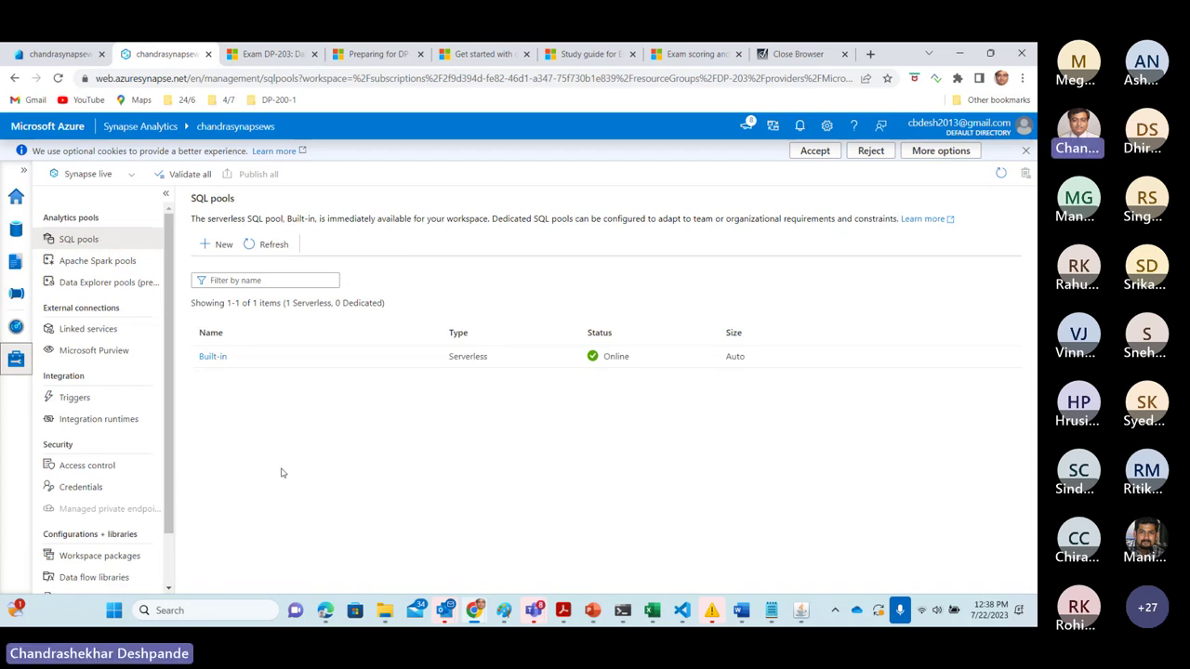
pyautogui.click(55, 58)
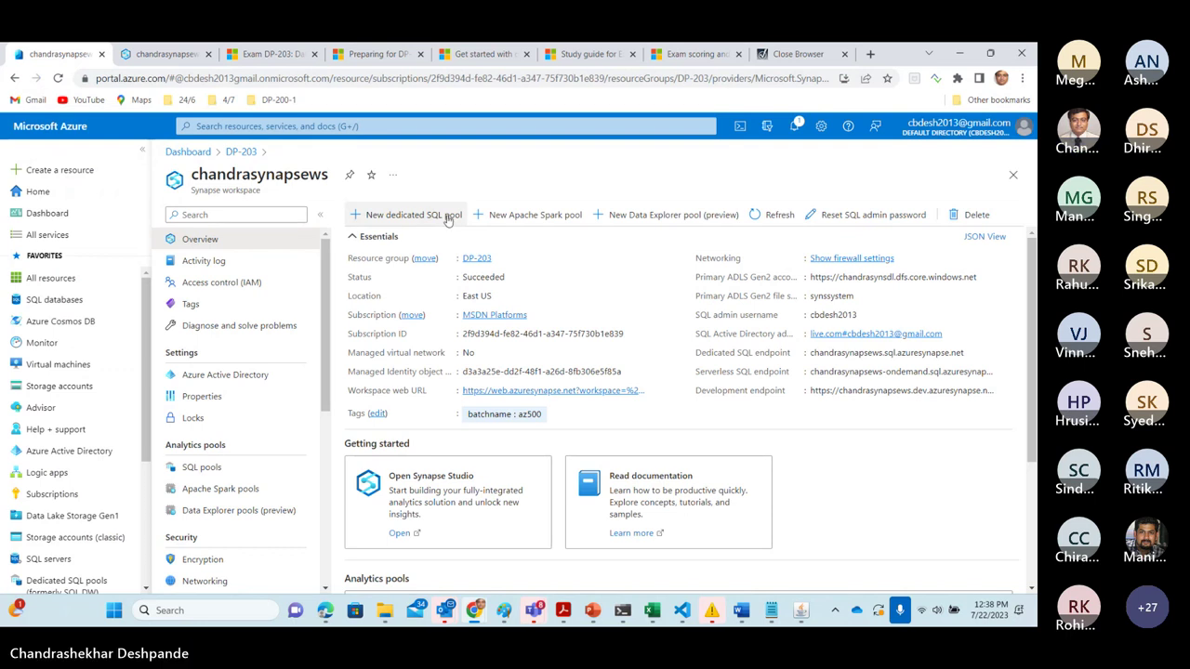
pyautogui.click(170, 55)
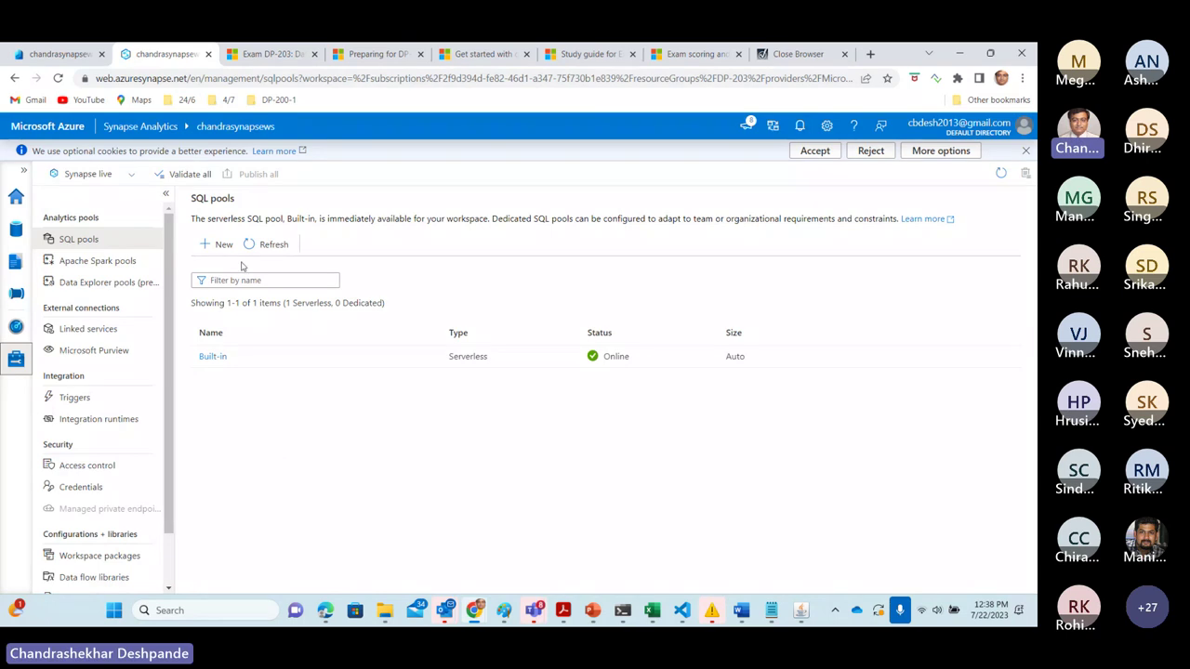
pyautogui.click(221, 246)
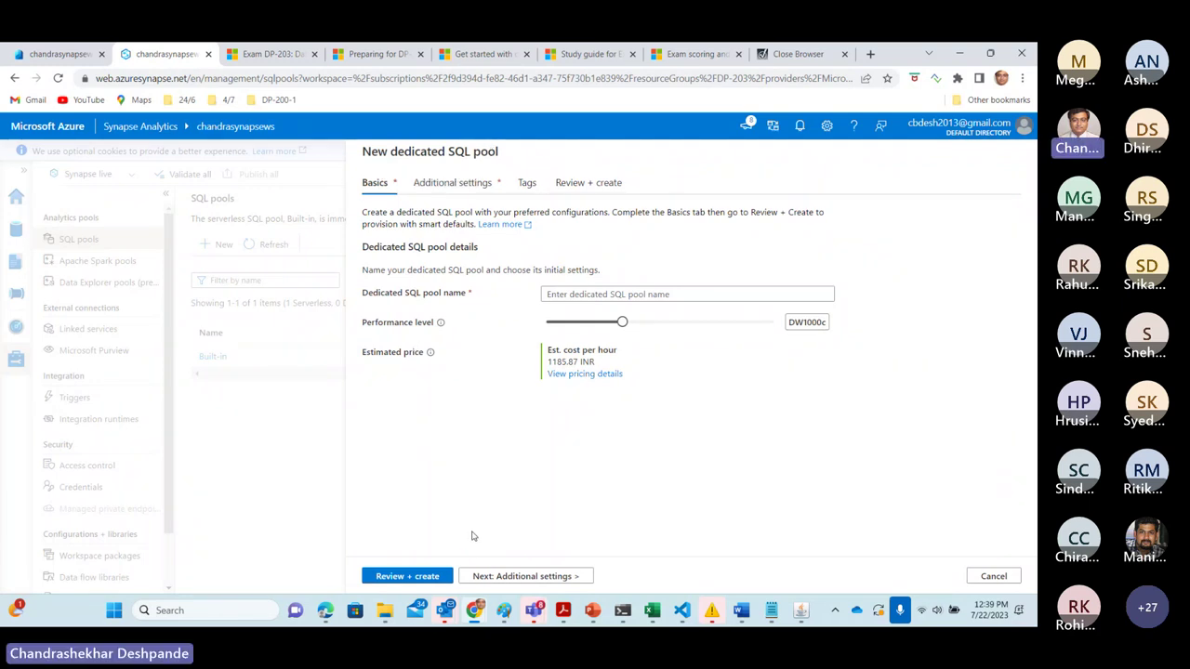
pyautogui.click(1008, 580)
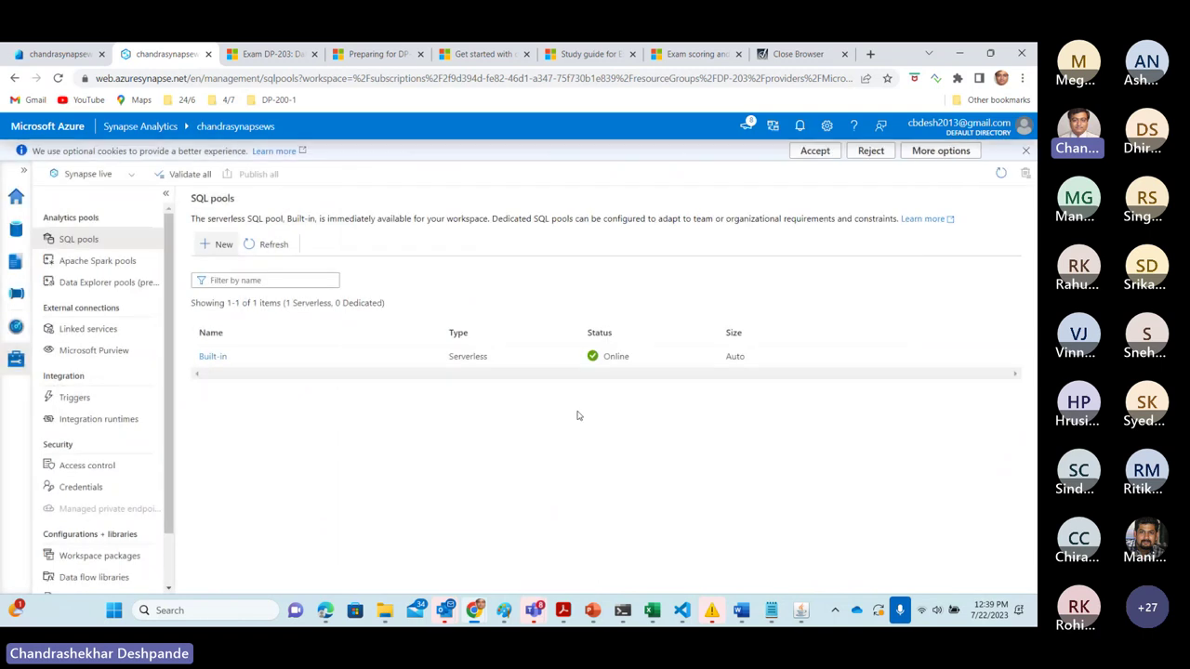
pyautogui.click(48, 54)
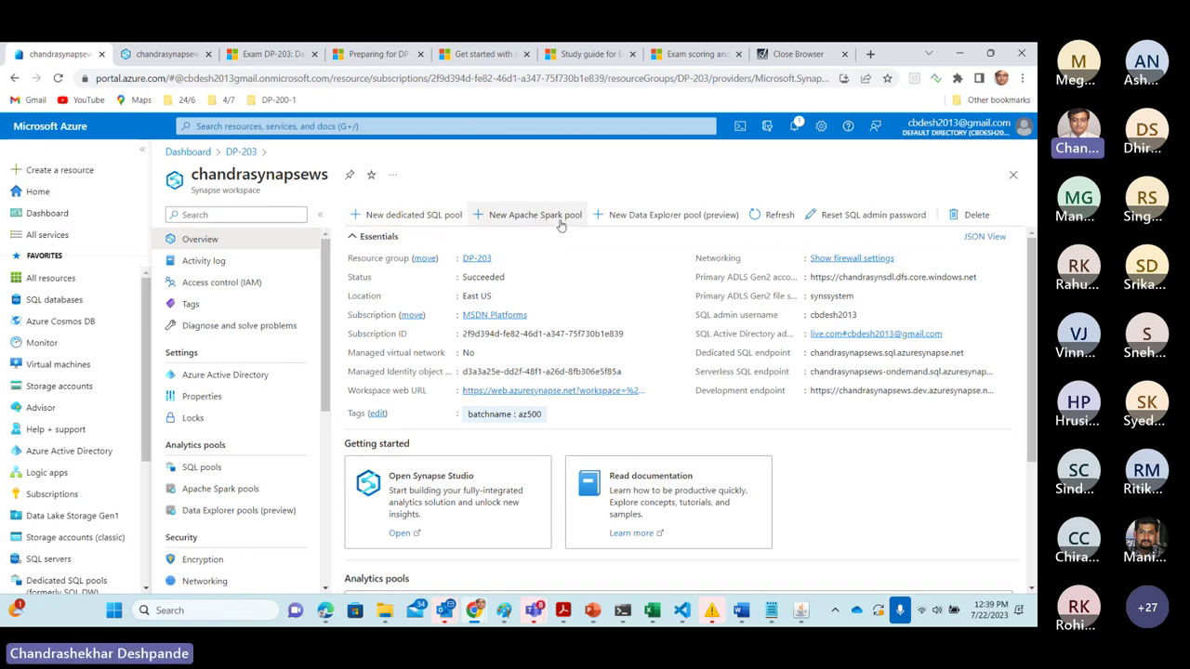
pyautogui.click(158, 54)
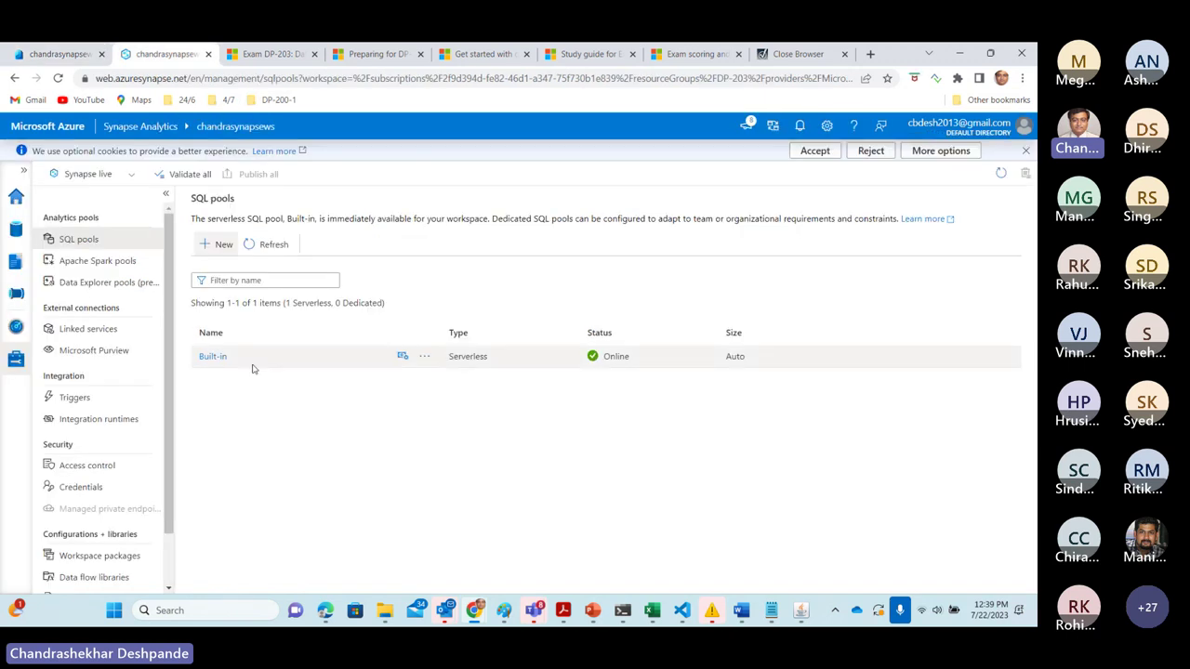
# Step: Review the Manage hub's Apache Spark pools and the workspace's access control role assignments
pyautogui.click(117, 265)
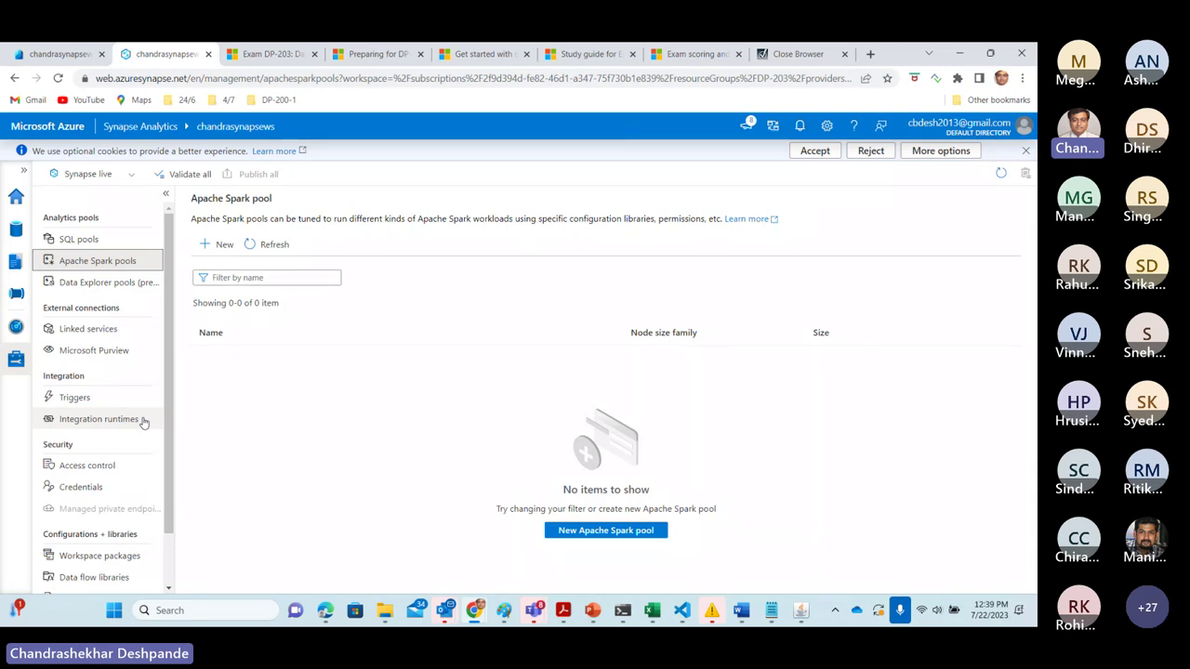
pyautogui.click(162, 464)
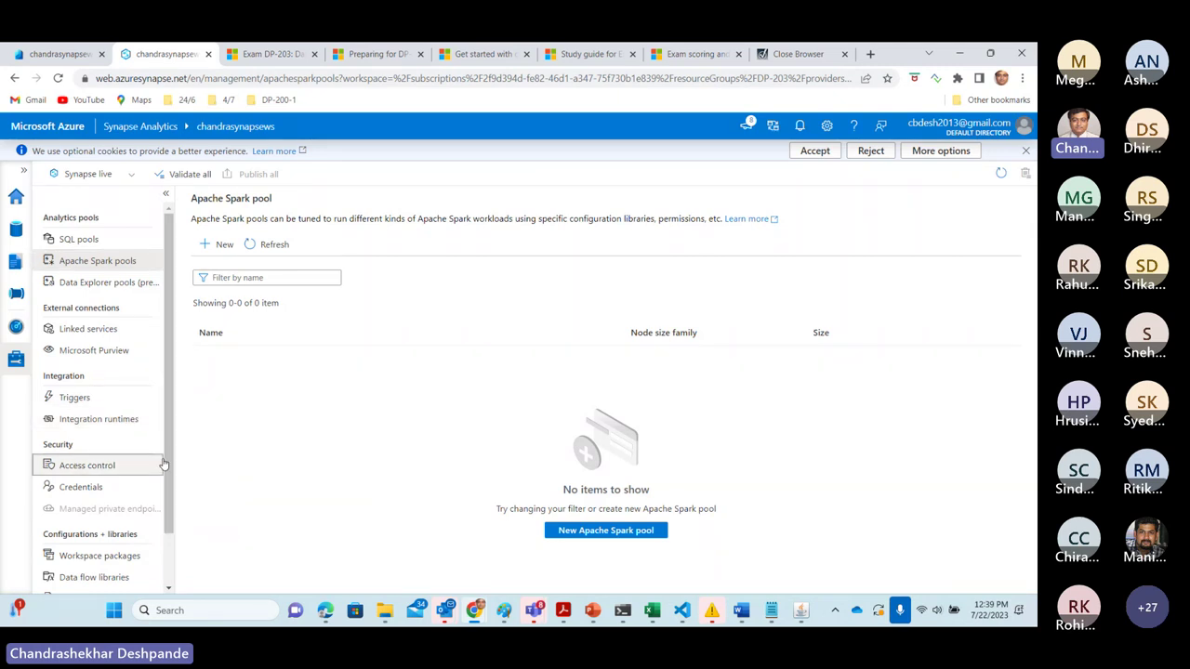
pyautogui.scroll(-2, 168, 536)
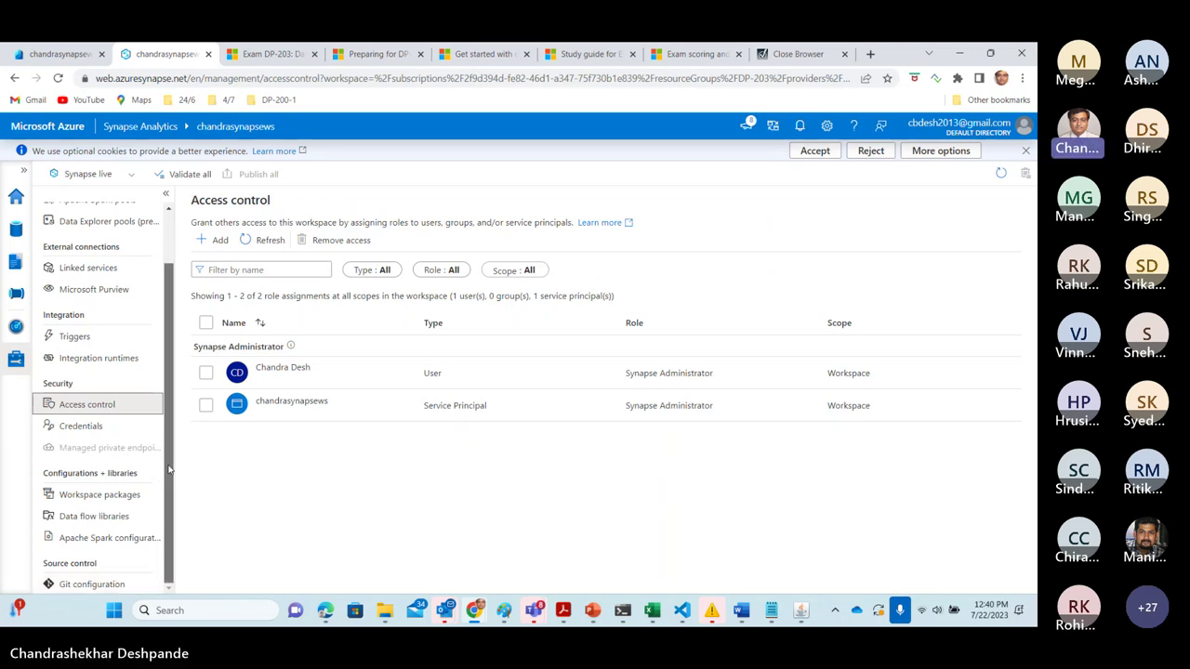
pyautogui.scroll(1, 172, 386)
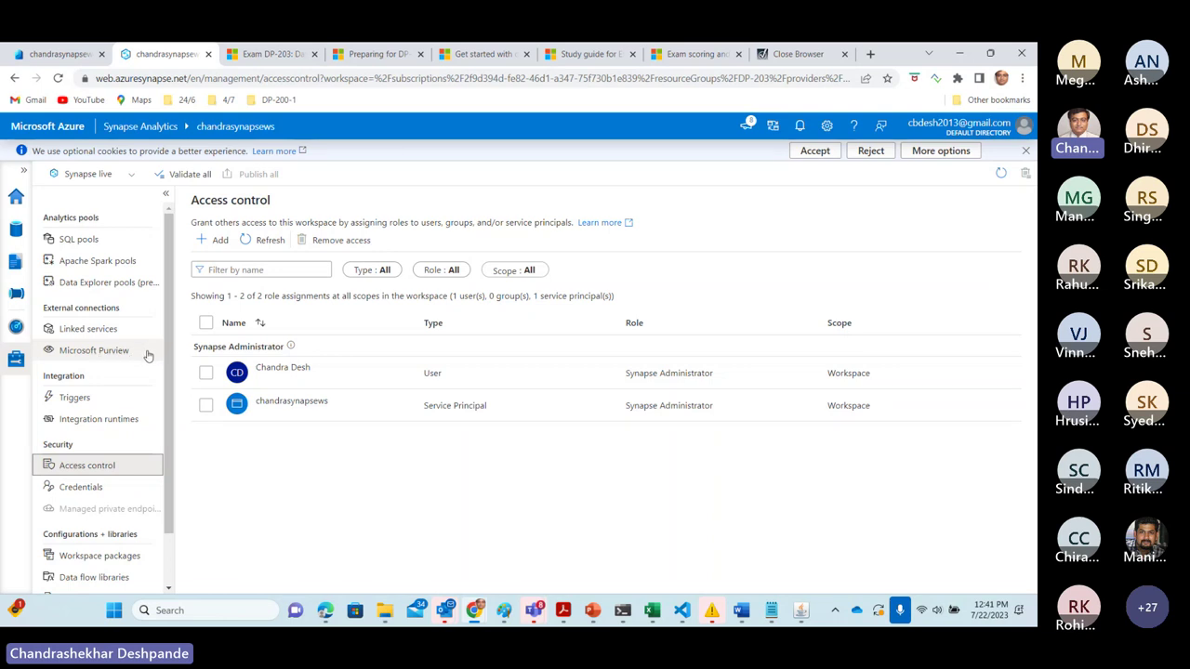
# Step: Expand the primary linked Azure Data Lake Storage Gen2 account in the Data hub and widen the resource list
pyautogui.click(16, 230)
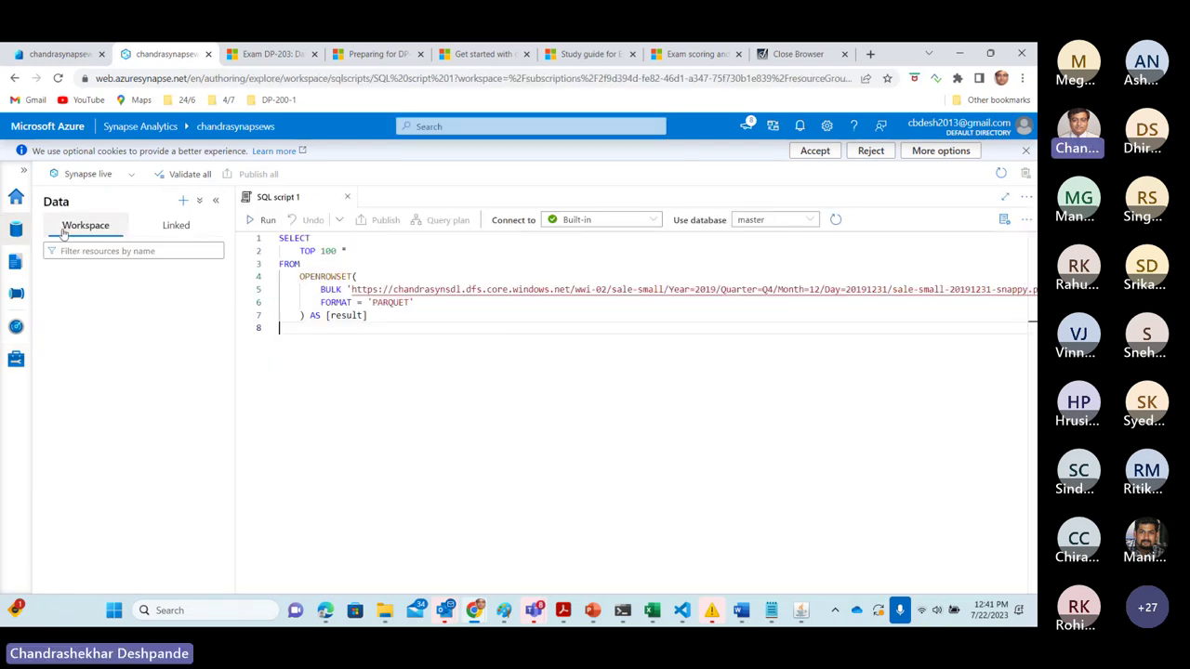
pyautogui.click(179, 228)
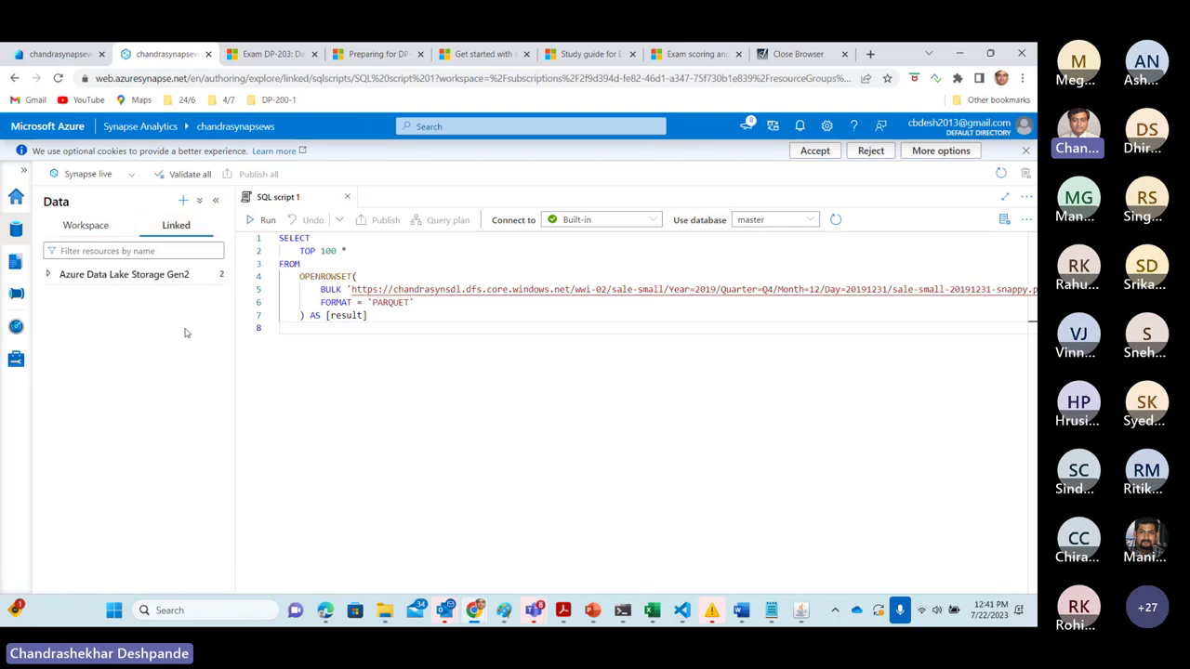
pyautogui.click(121, 274)
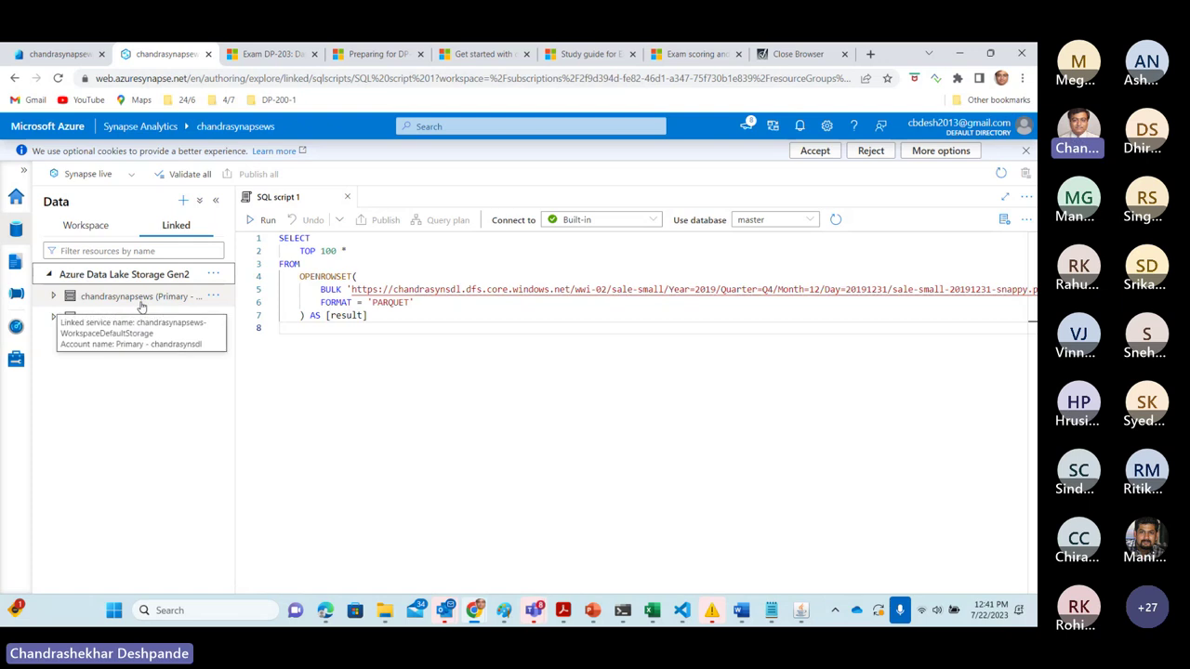
pyautogui.click(54, 296)
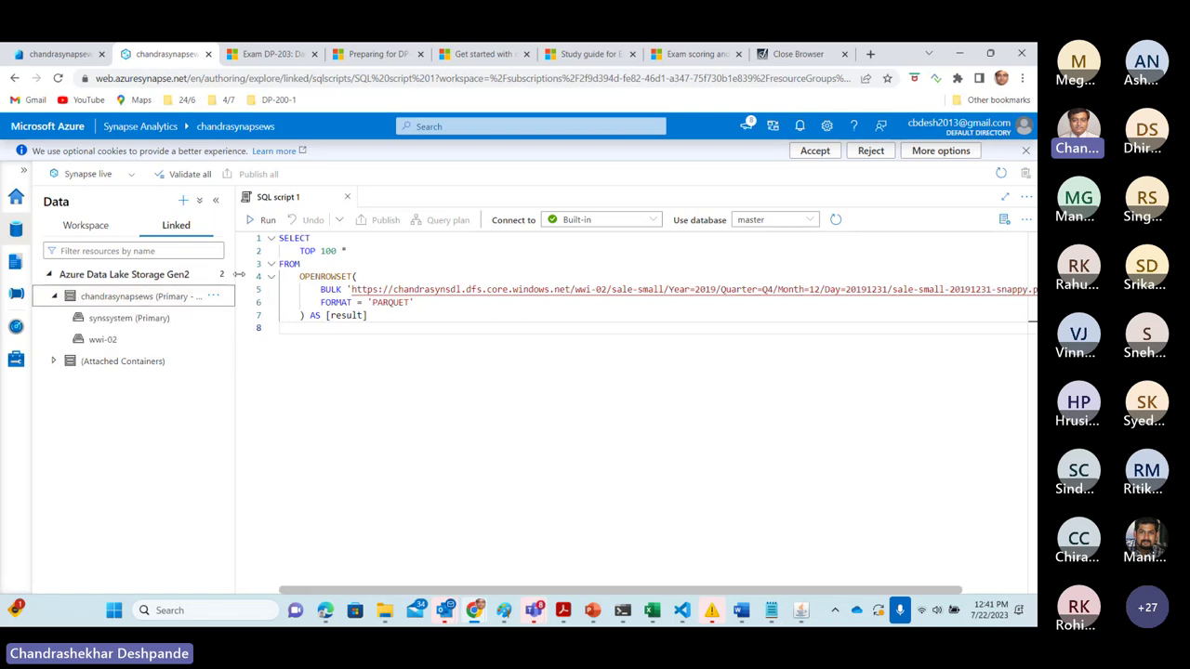
pyautogui.moveTo(236, 271); pyautogui.dragTo(330, 271)
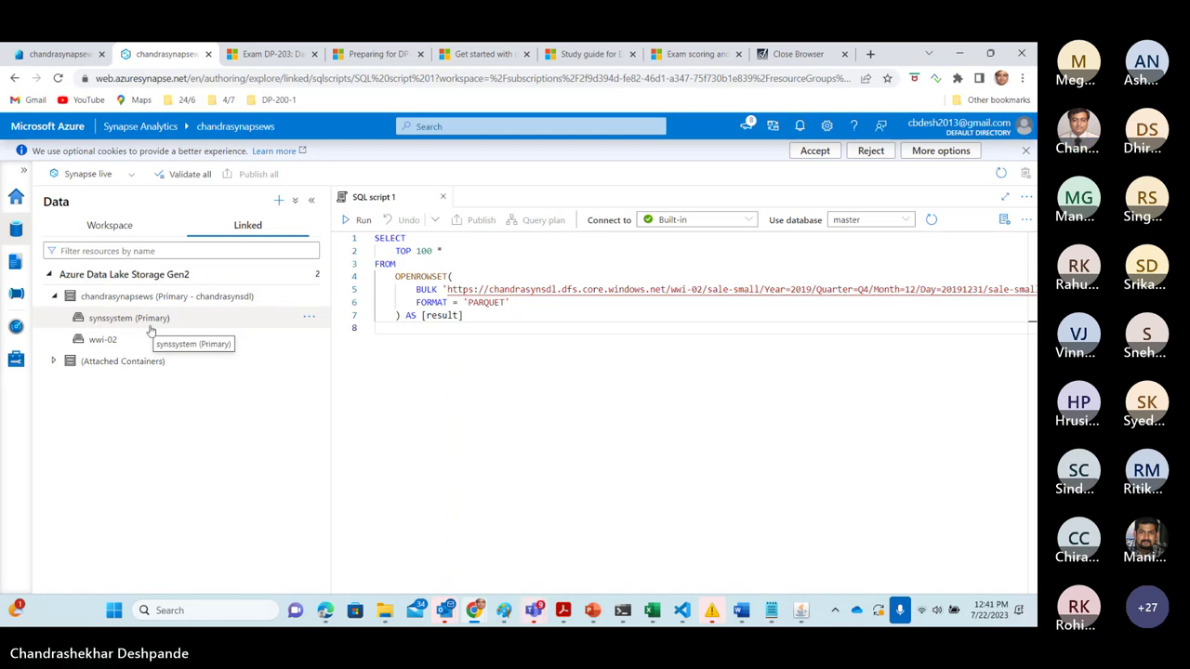
# Step: Browse the wwi-02 container through sale-small, Year=2019, Quarter=Q4 and Month=12 to the Day=20191231 folder
pyautogui.click(105, 340)
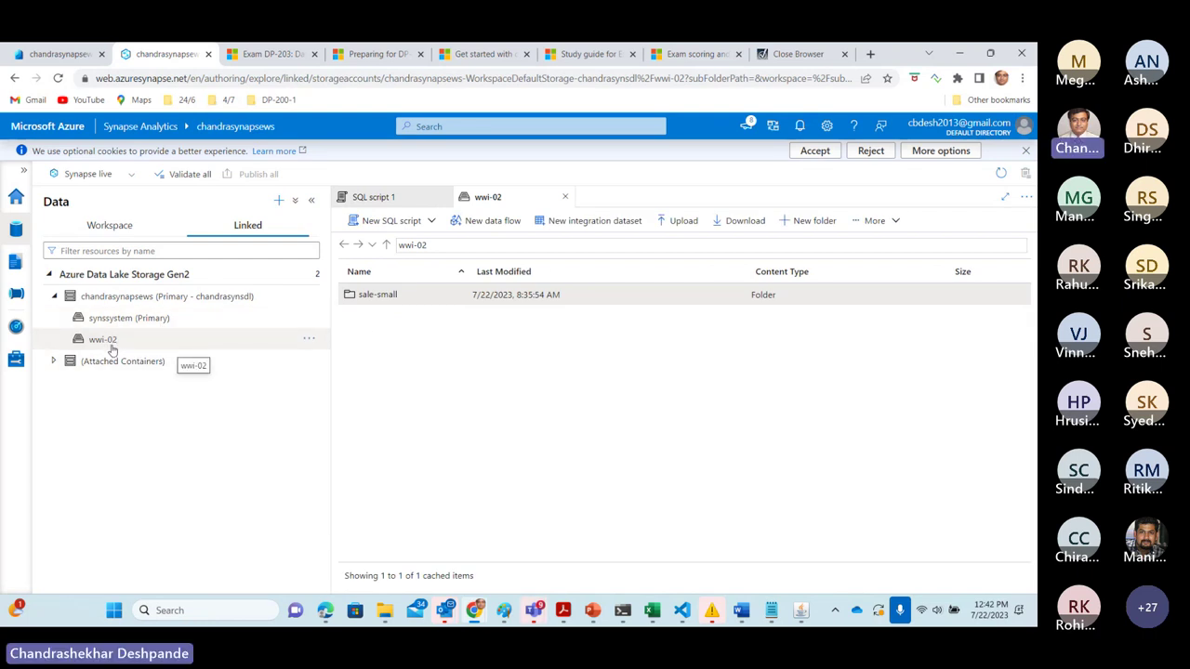
pyautogui.doubleClick(394, 296)
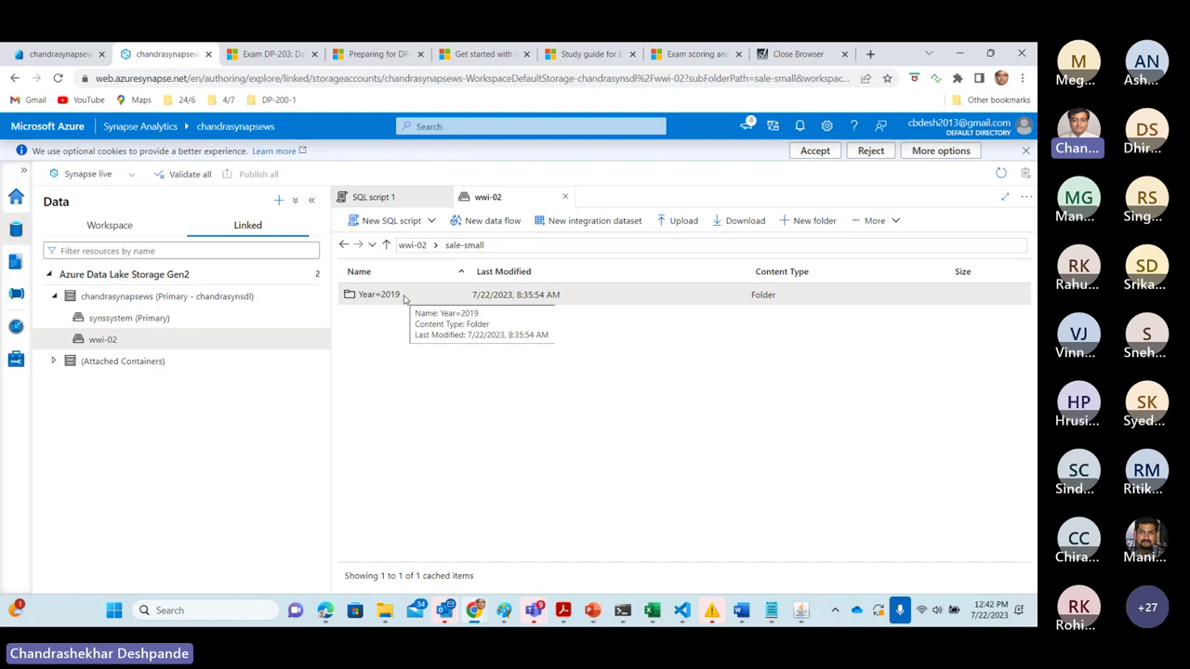
pyautogui.doubleClick(403, 296)
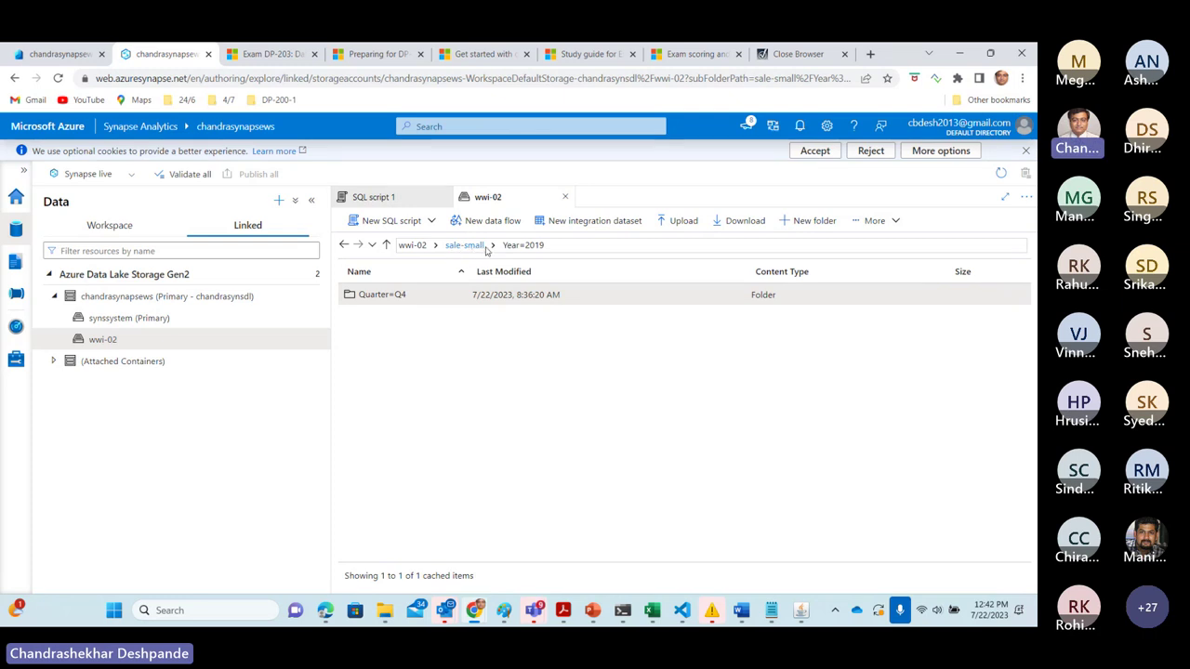
pyautogui.doubleClick(408, 296)
pyautogui.doubleClick(394, 295)
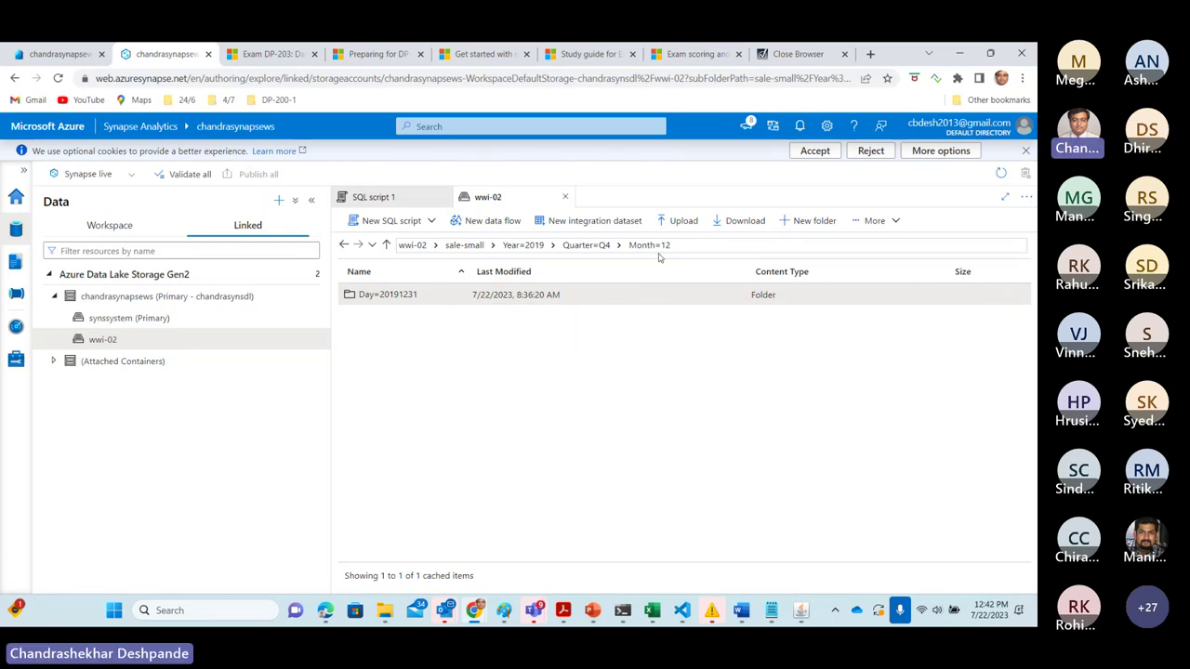
pyautogui.doubleClick(429, 294)
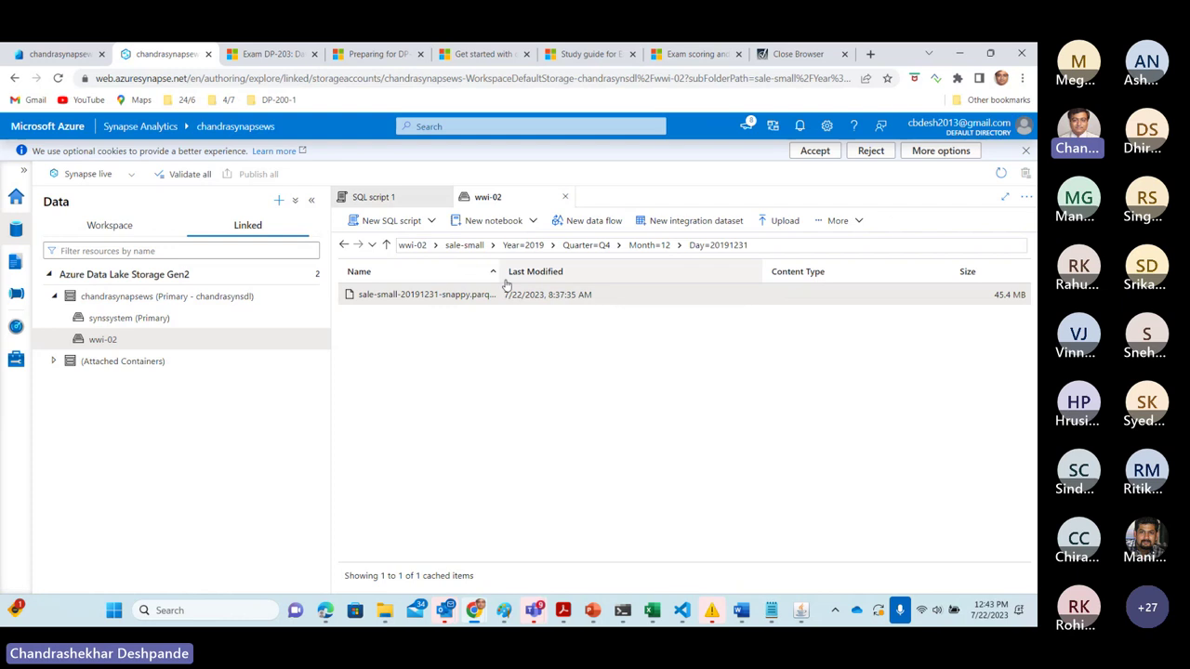
# Step: Generate a SQL script that selects the top 100 rows of the sale-small-20191231-snappy Parquet file, and hide the script's properties
pyautogui.rightClick(446, 298)
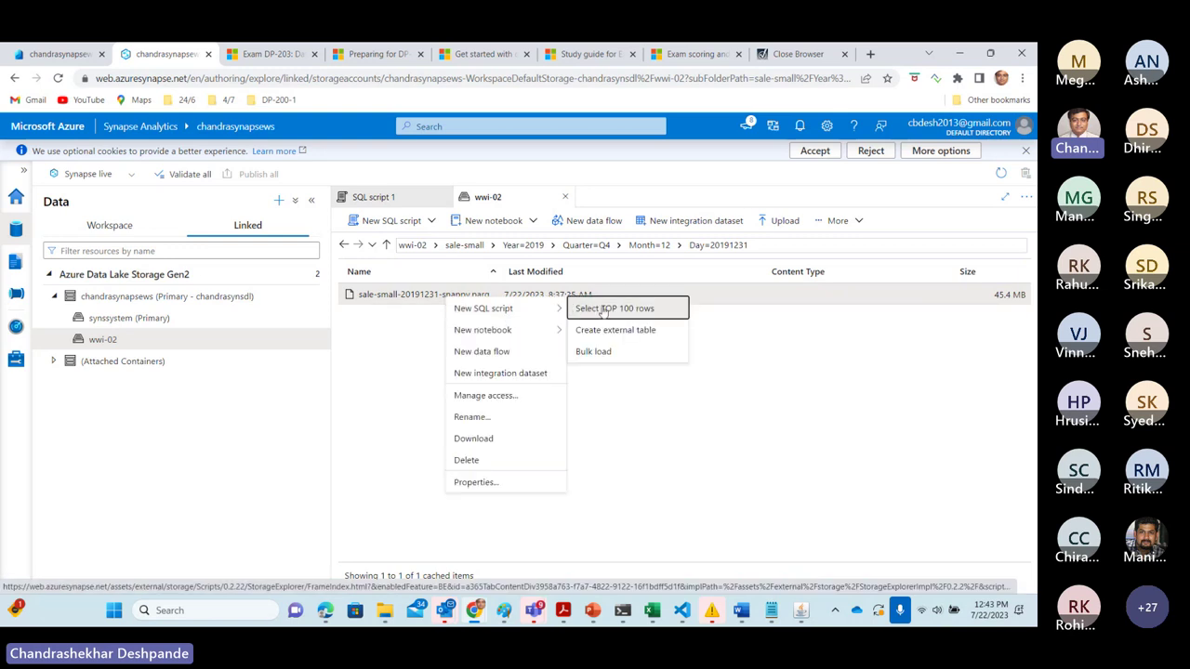
pyautogui.click(648, 312)
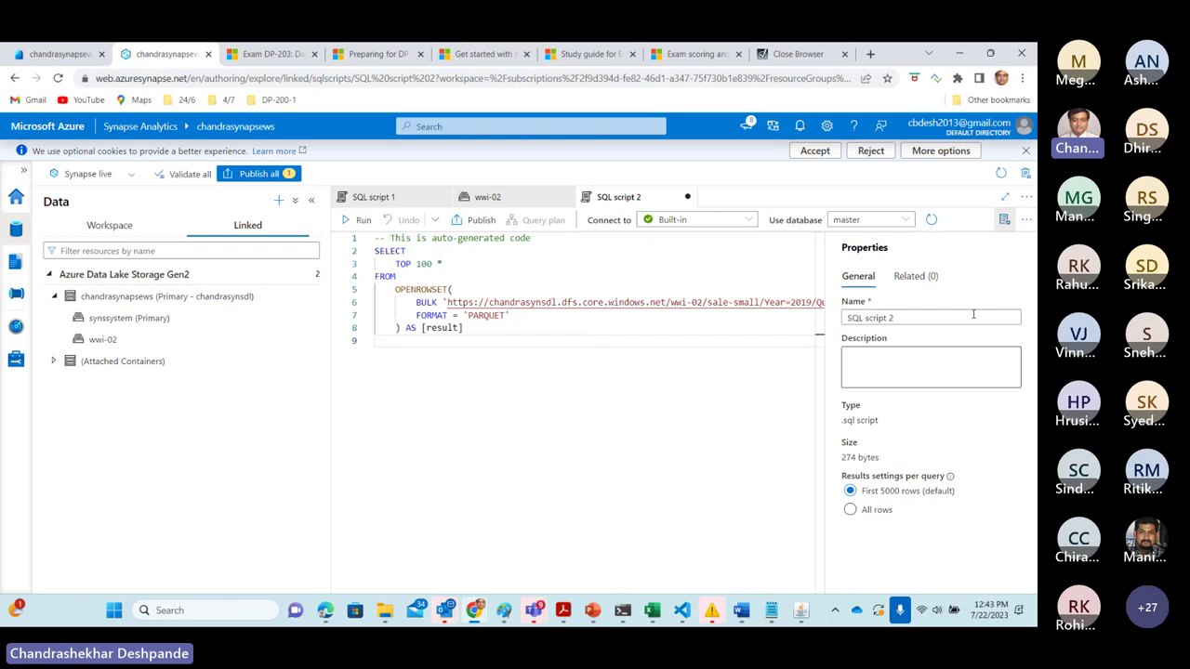
pyautogui.click(1004, 223)
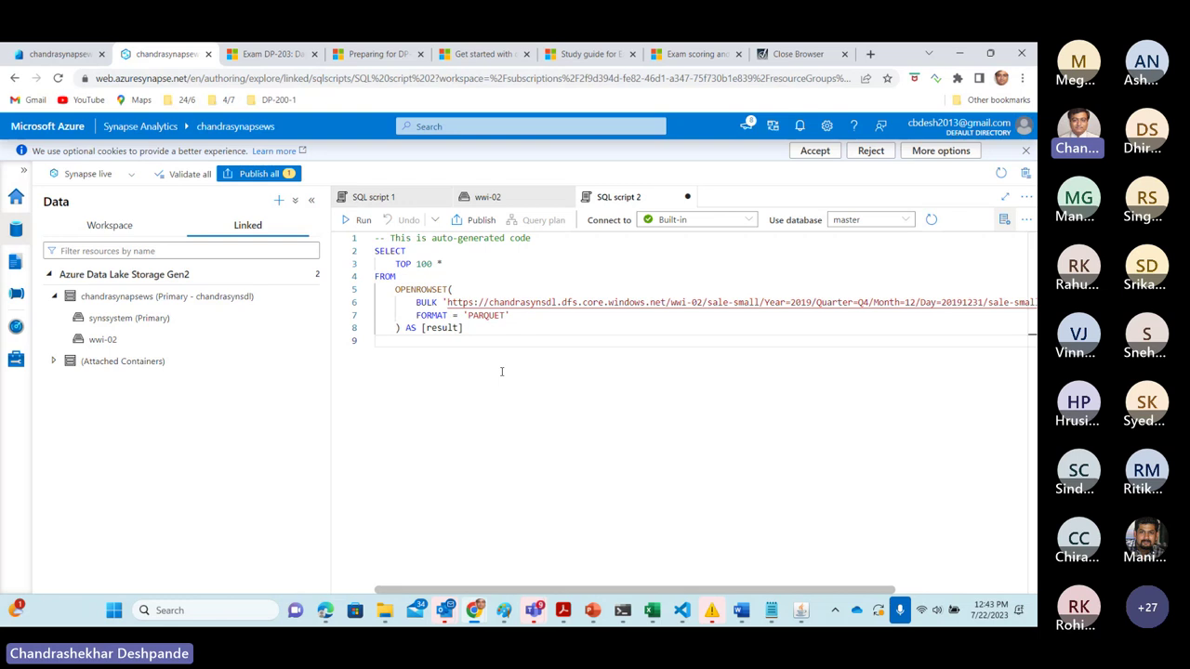
# Step: Examine the generated query's column wildcard, OPENROWSET function and file format setting
pyautogui.click(443, 264)
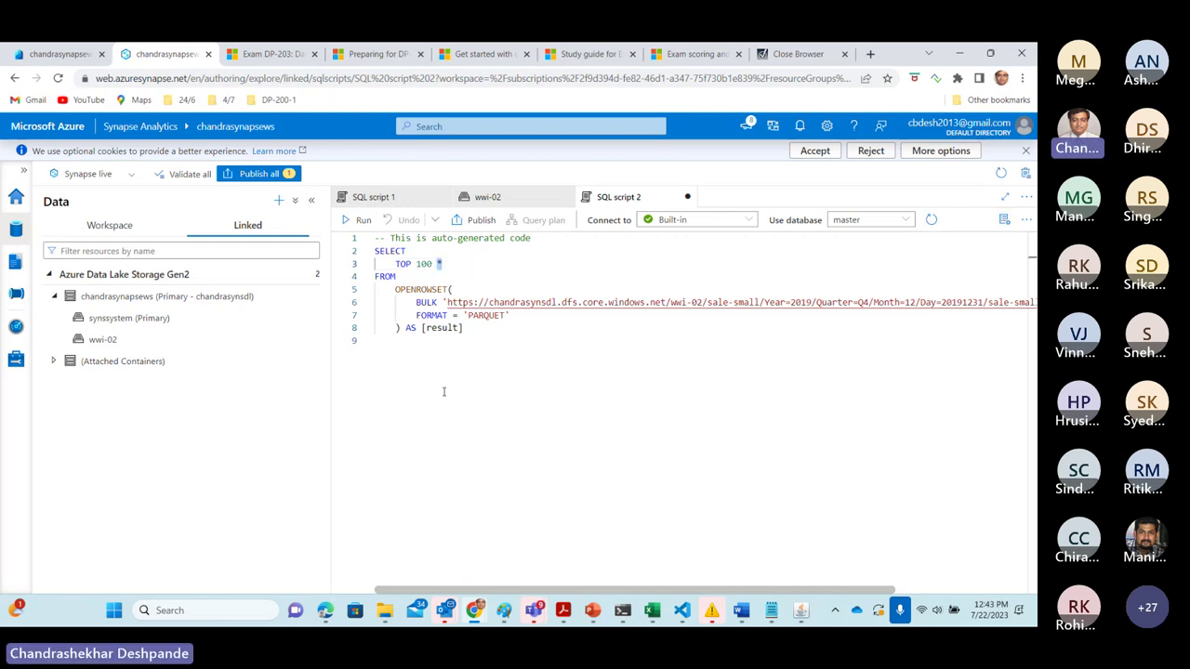
pyautogui.moveTo(397, 289); pyautogui.dragTo(450, 289)
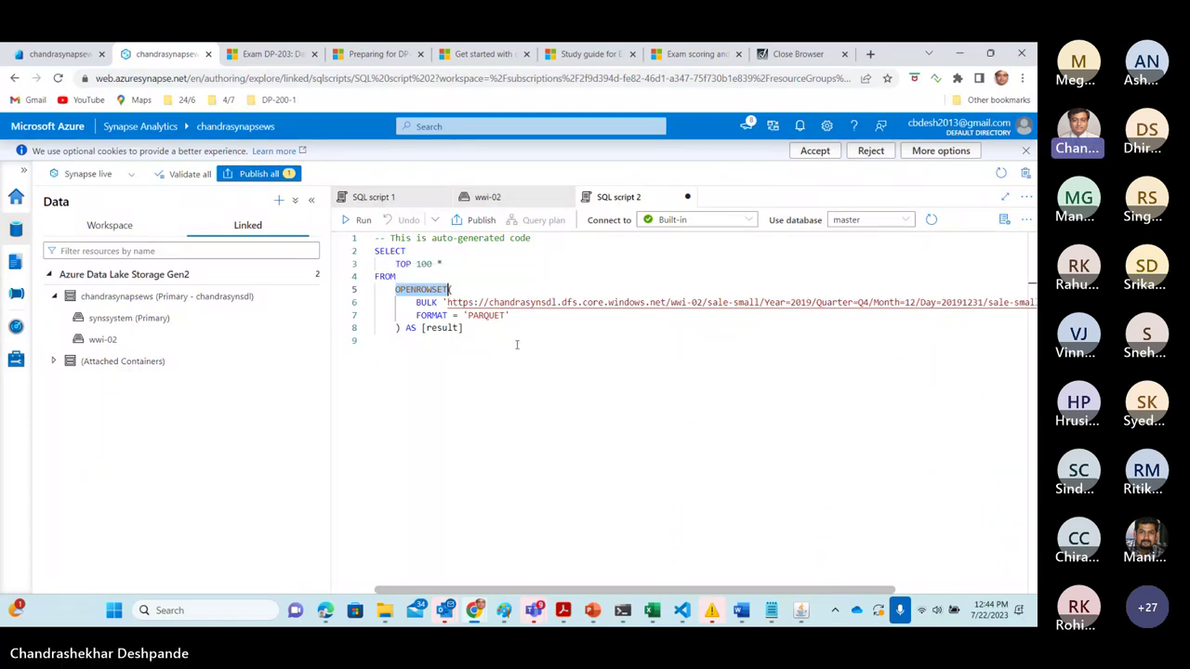
pyautogui.moveTo(468, 315); pyautogui.dragTo(490, 316)
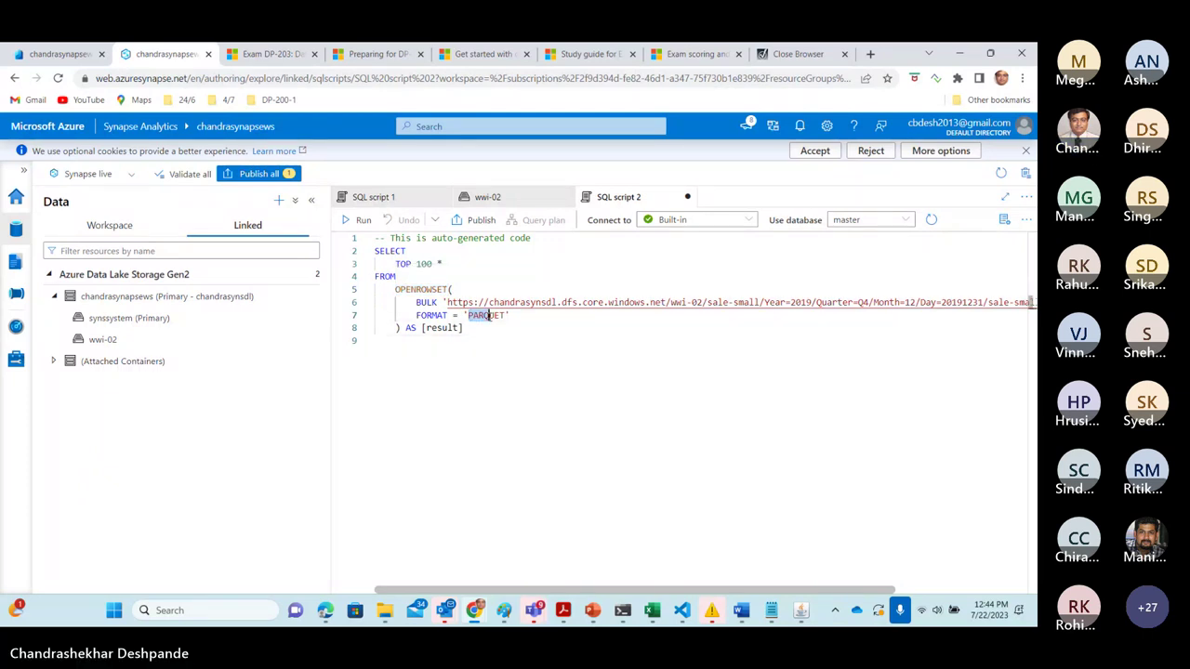
pyautogui.click(495, 338)
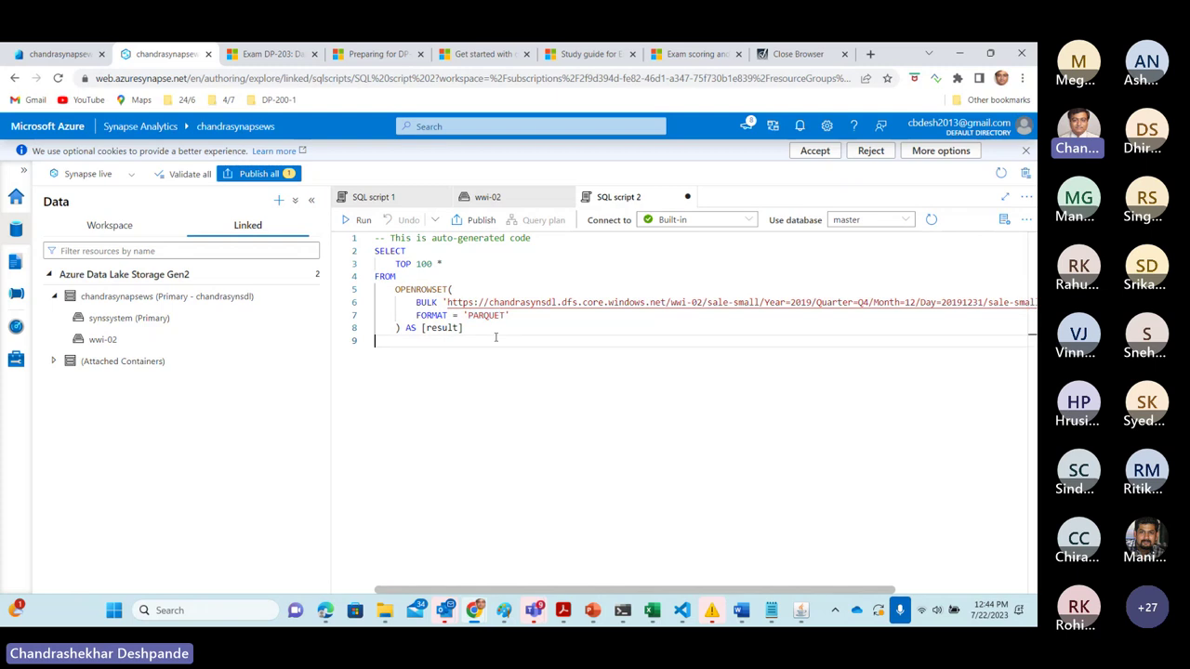
# Step: Examine the BULK file URL in the query, covering the storage account address, the dfs endpoint and the path starting at wwi-02
pyautogui.moveTo(447, 302); pyautogui.dragTo(557, 302)
pyautogui.click(554, 302)
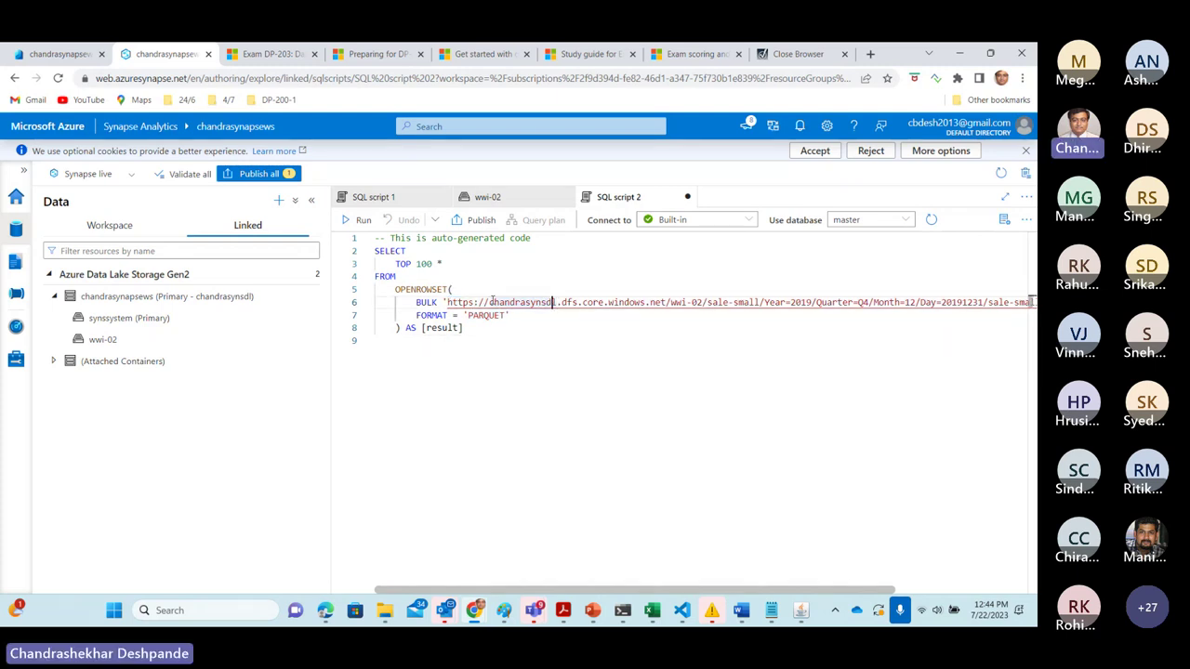
pyautogui.doubleClick(553, 302)
pyautogui.keyDown('shift'); pyautogui.click(561, 302); pyautogui.keyUp('shift')
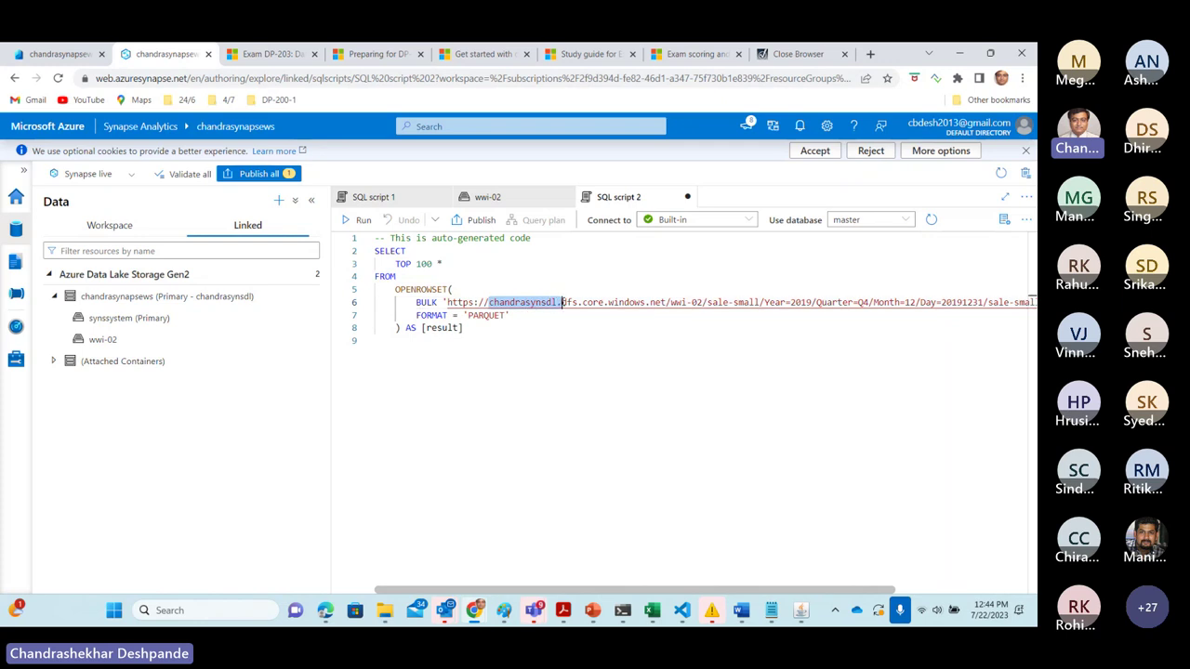
pyautogui.keyDown('shift'); pyautogui.click(666, 302); pyautogui.keyUp('shift')
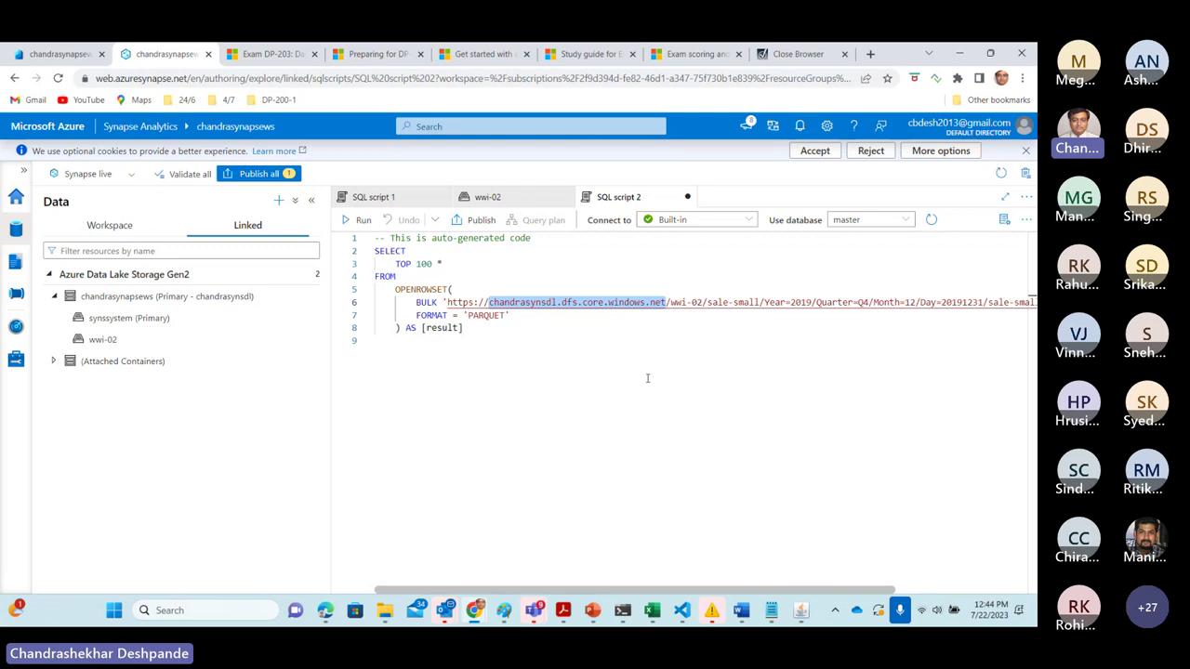
pyautogui.click(546, 325)
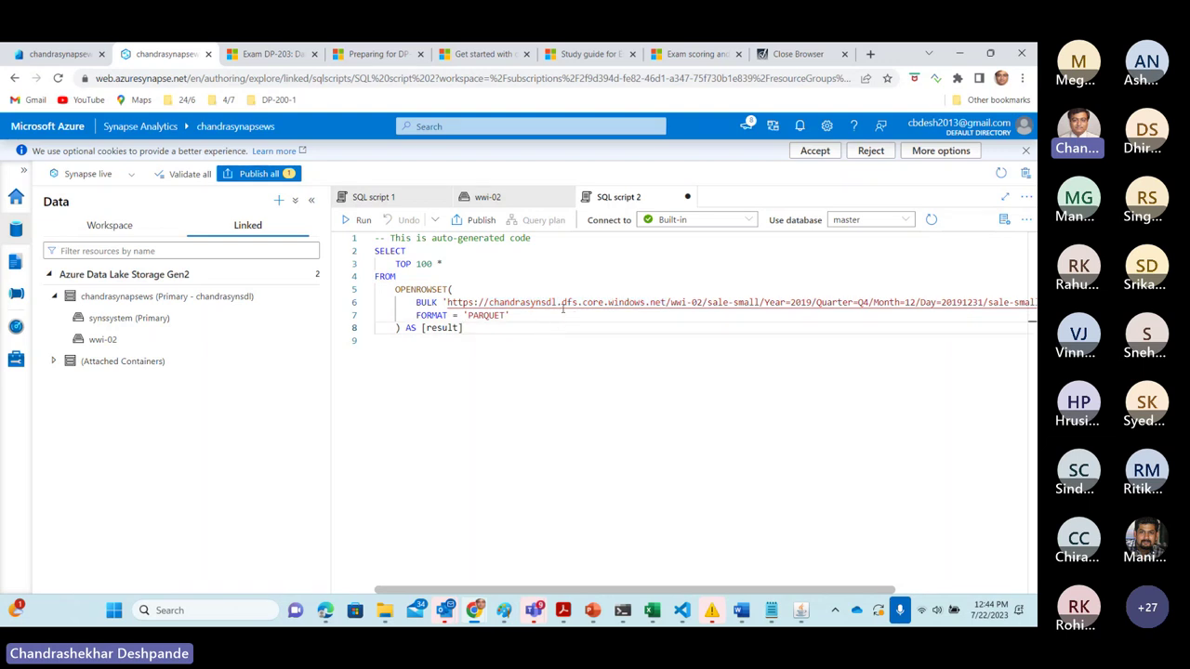
pyautogui.doubleClick(569, 302)
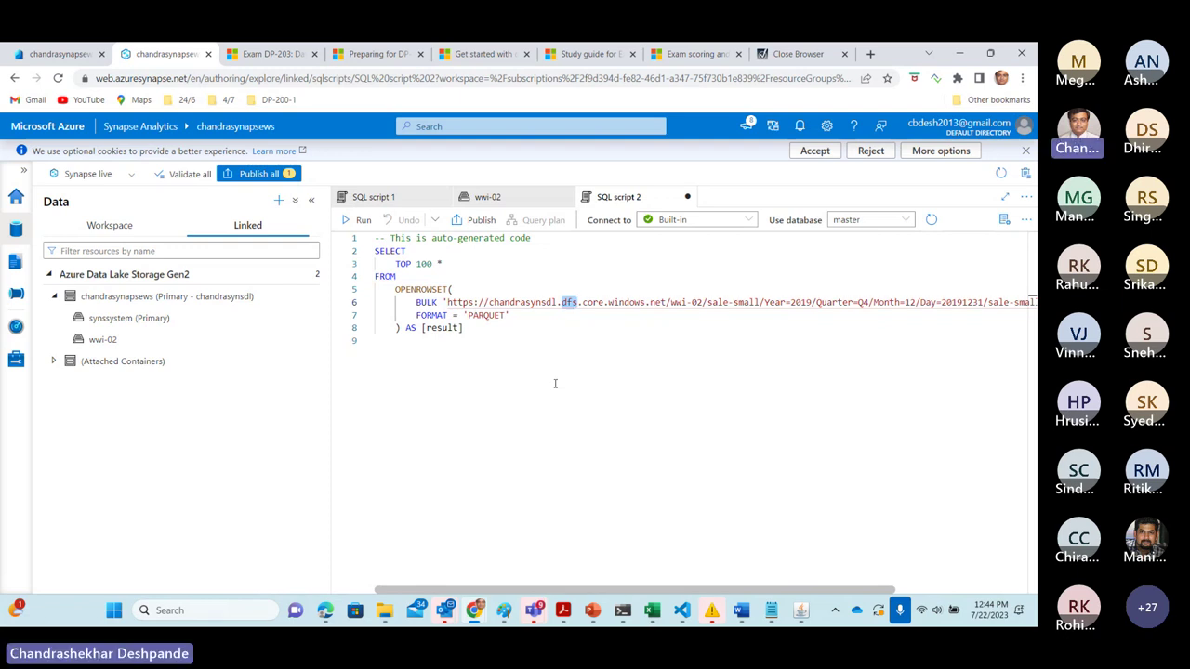
pyautogui.moveTo(447, 302); pyautogui.dragTo(1015, 303)
pyautogui.click(669, 302)
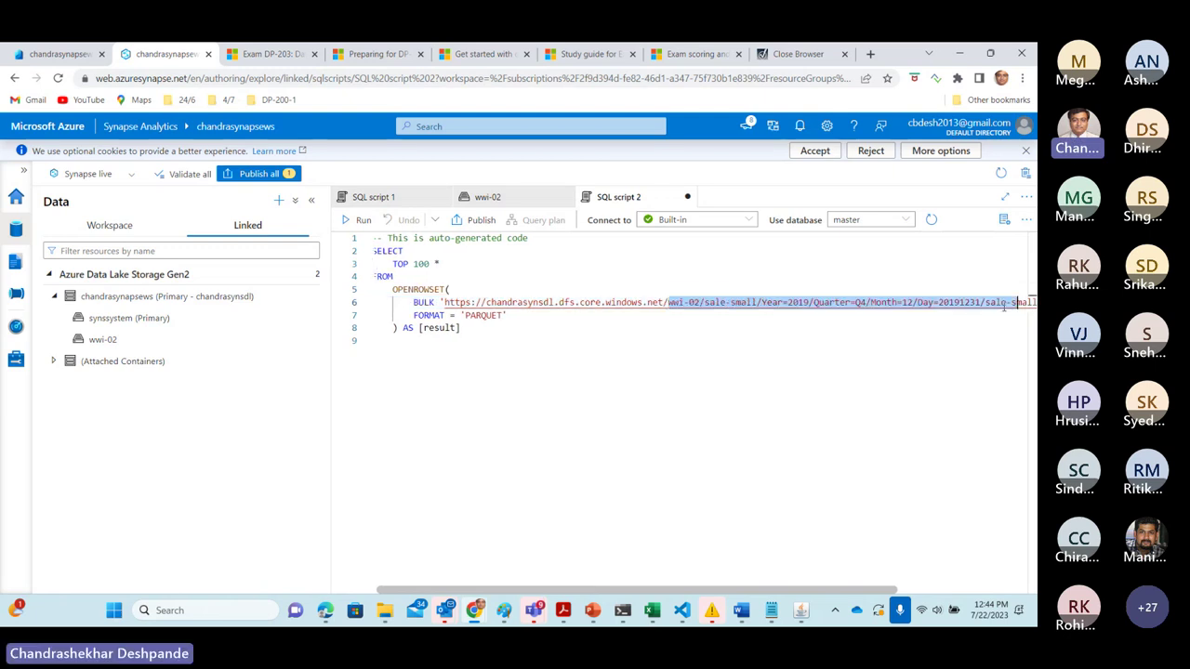
pyautogui.click(494, 329)
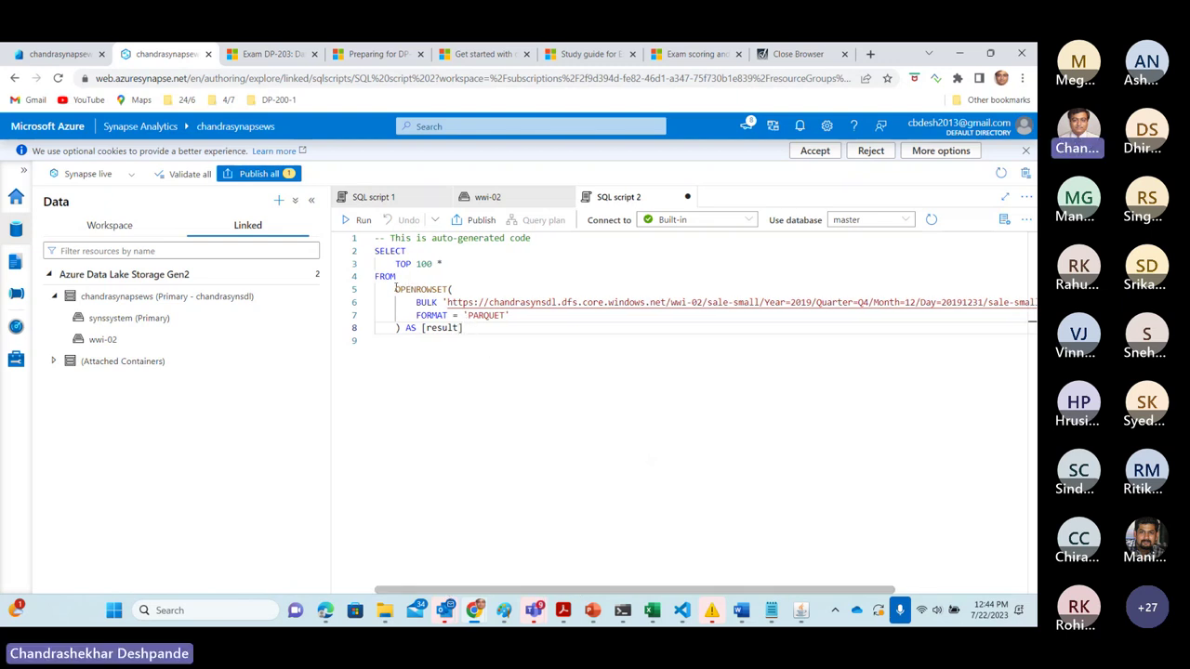
# Step: Review the complete OPENROWSET query and the SQL pools available for running the script
pyautogui.moveTo(395, 289); pyautogui.dragTo(683, 302)
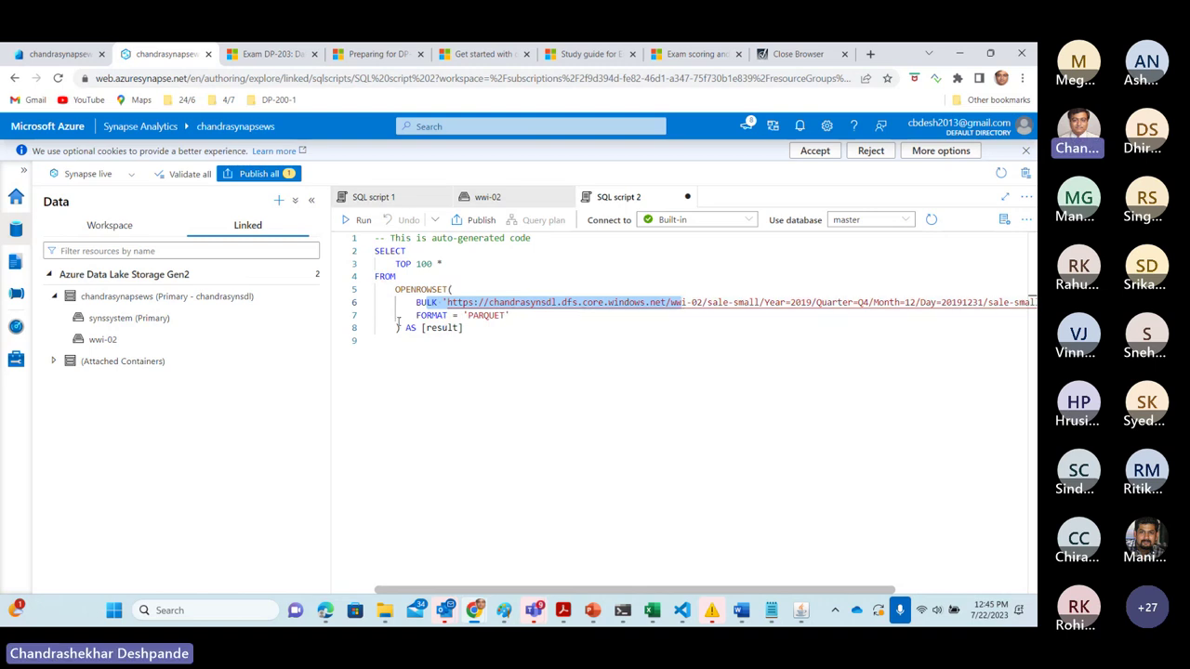
pyautogui.moveTo(414, 316); pyautogui.dragTo(372, 251)
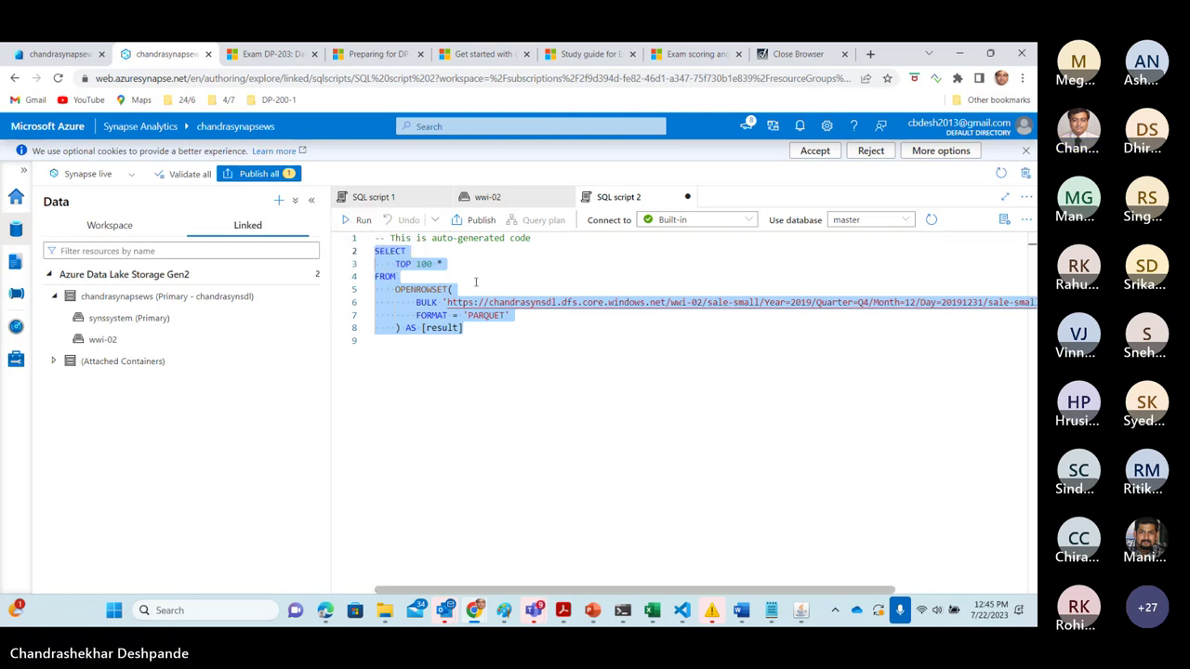
pyautogui.click(749, 222)
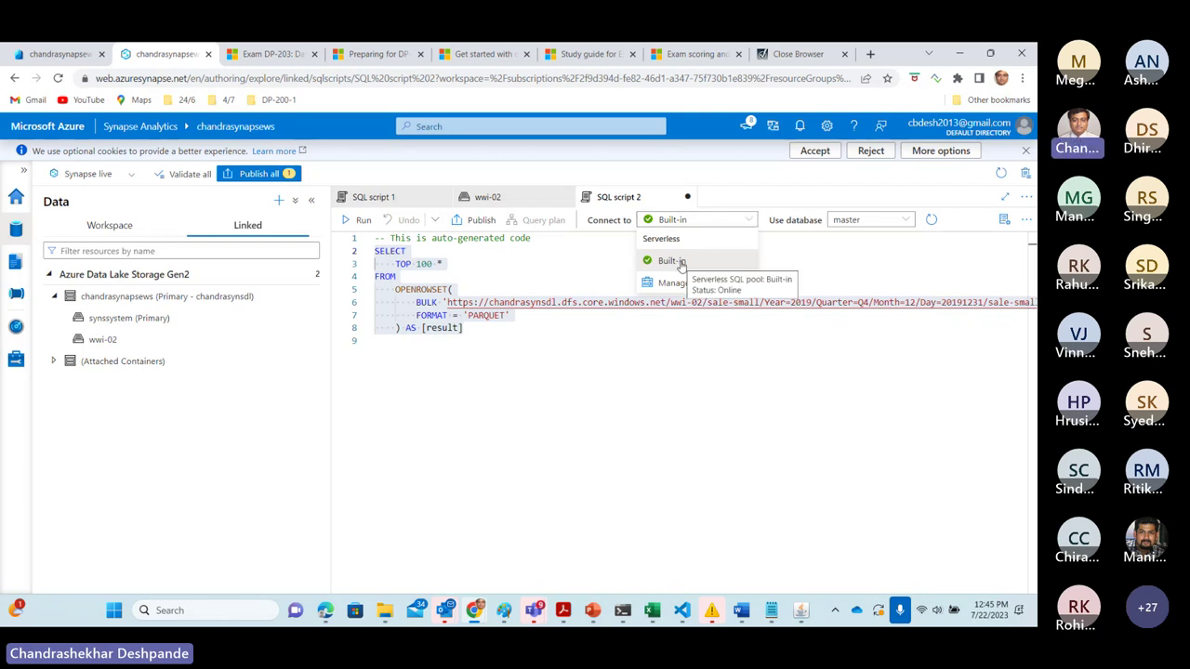
pyautogui.click(789, 262)
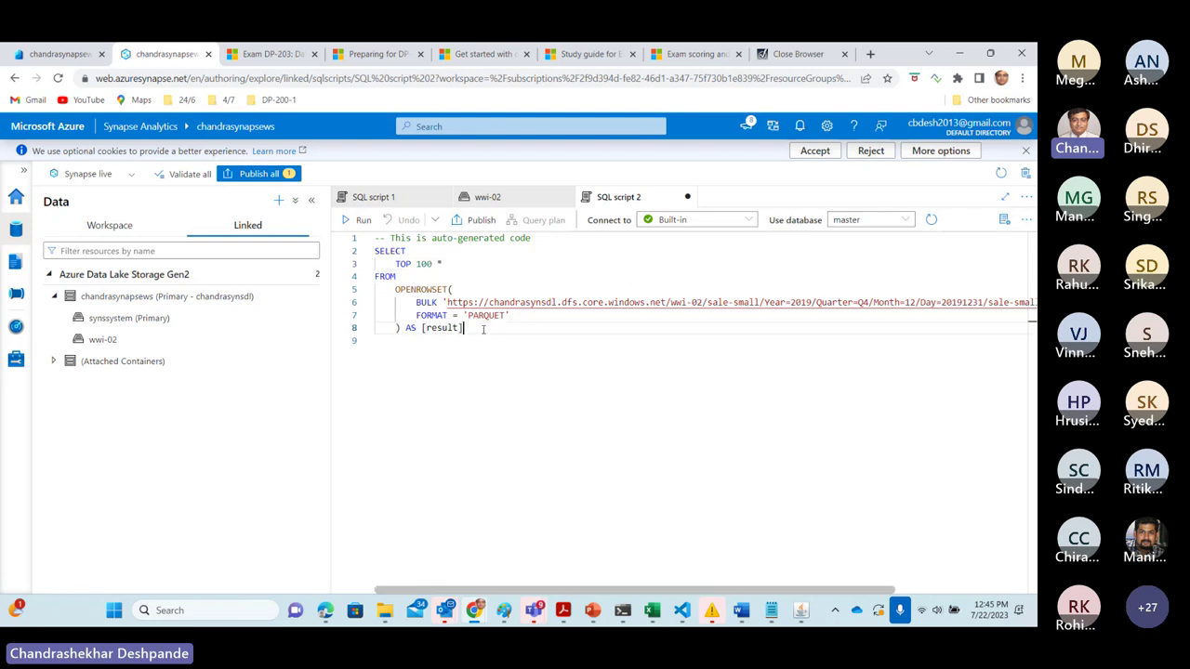
pyautogui.moveTo(483, 328); pyautogui.dragTo(374, 238)
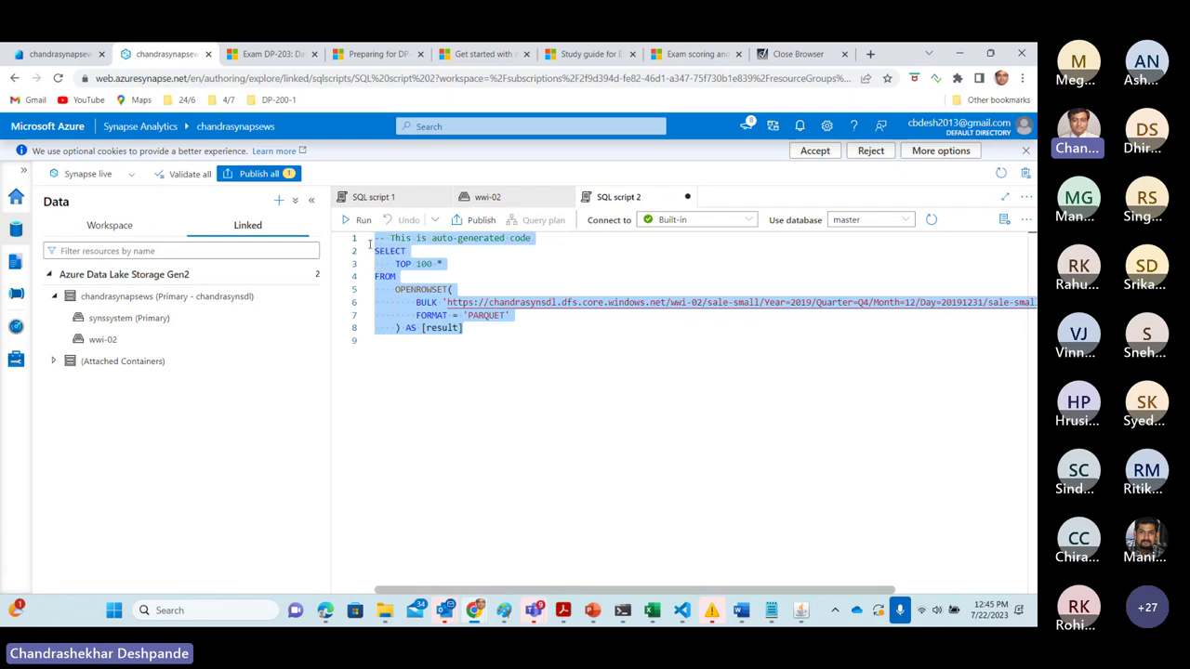
pyautogui.click(526, 338)
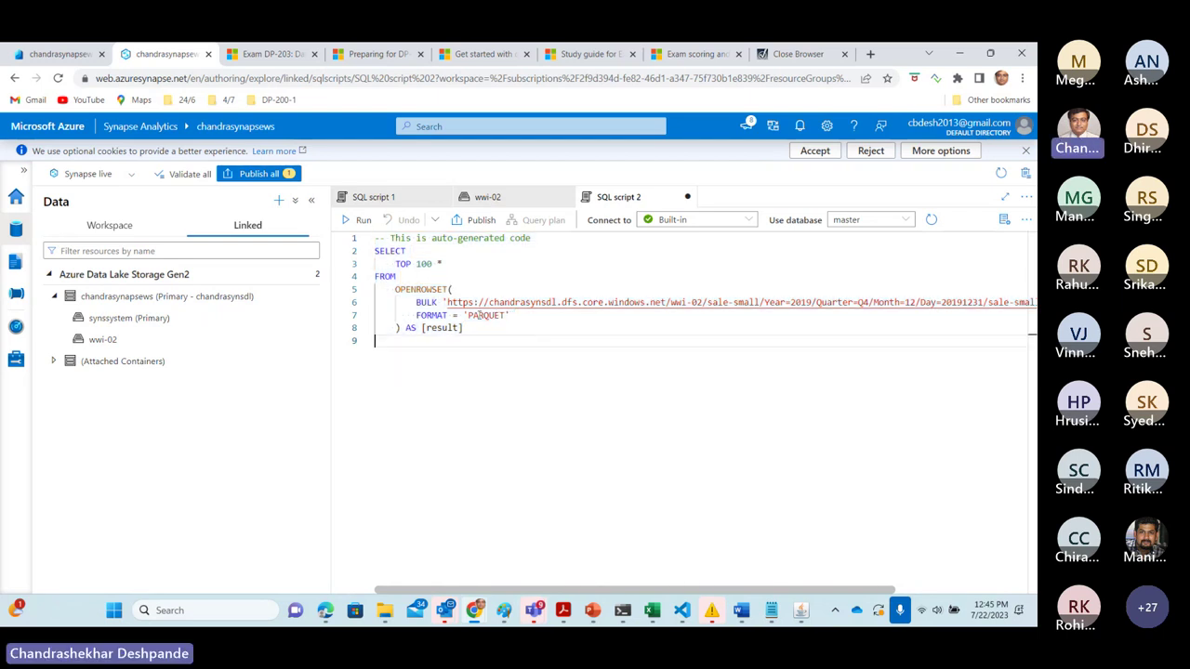
# Step: Append ": Parquet, ORC" to the auto-generated code comment on the script's first line and highlight the ", ORC" part
pyautogui.moveTo(479, 316); pyautogui.dragTo(502, 316)
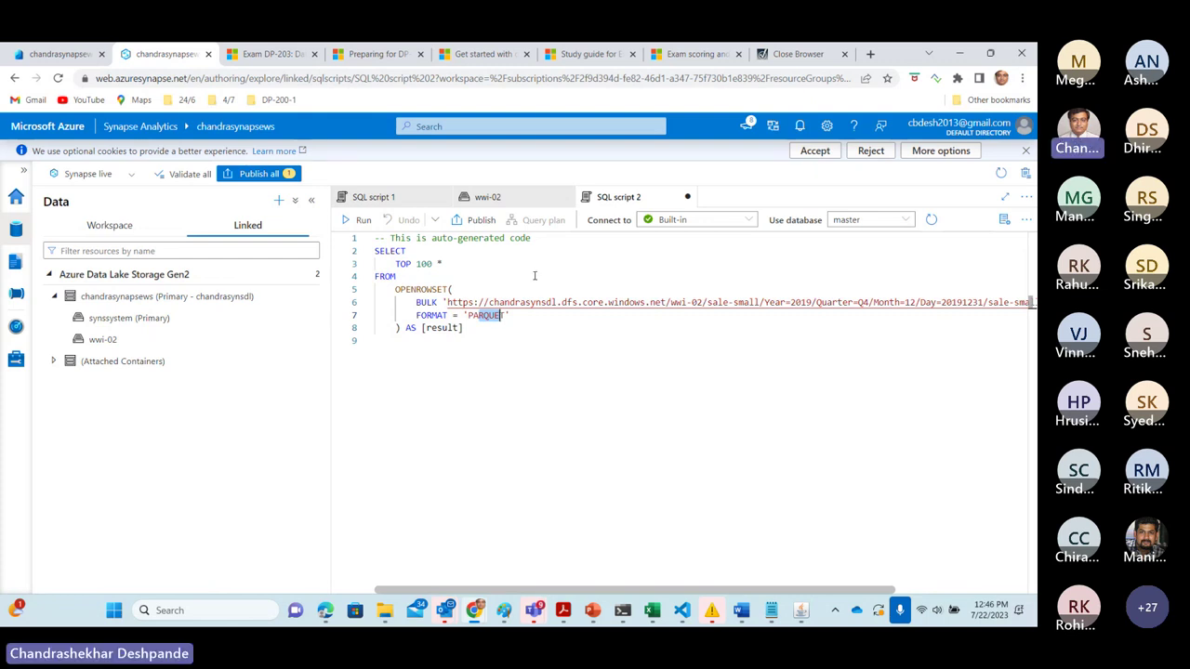
pyautogui.click(551, 241)
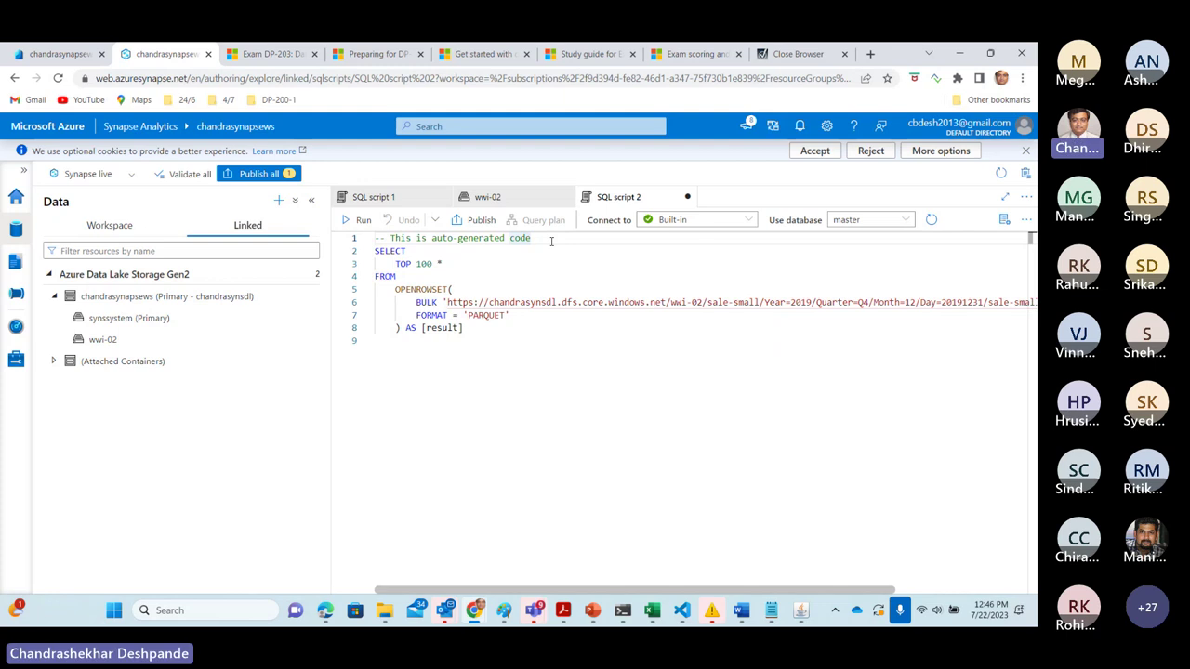
pyautogui.write(': Parquet')
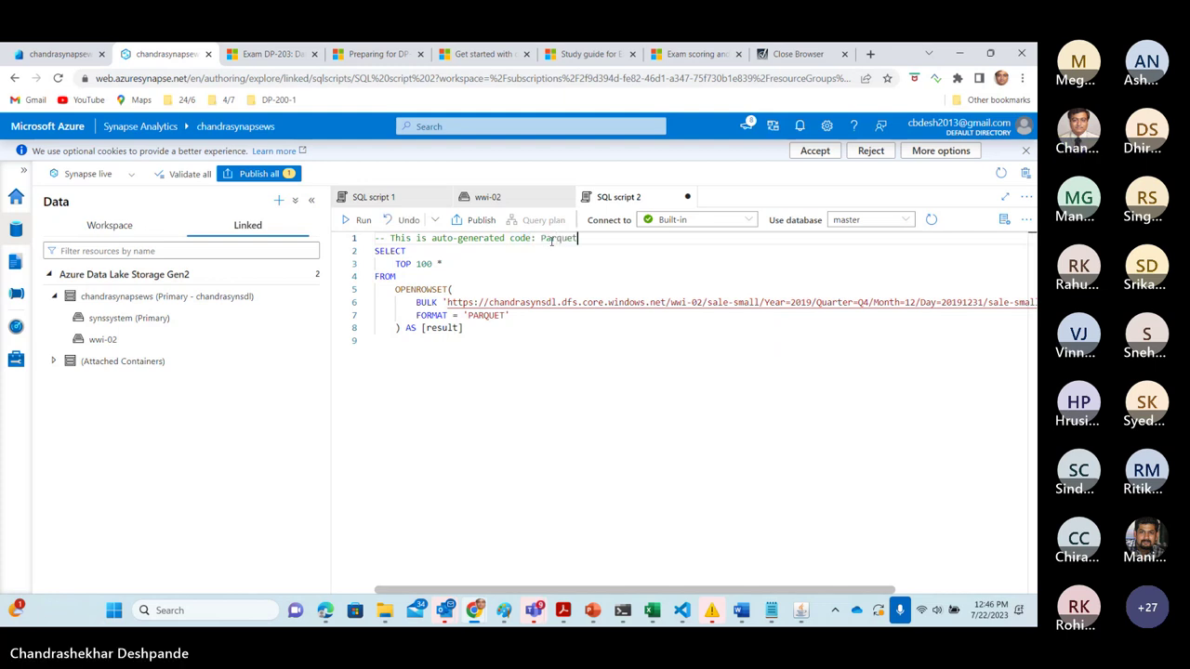
pyautogui.write(', ORC')
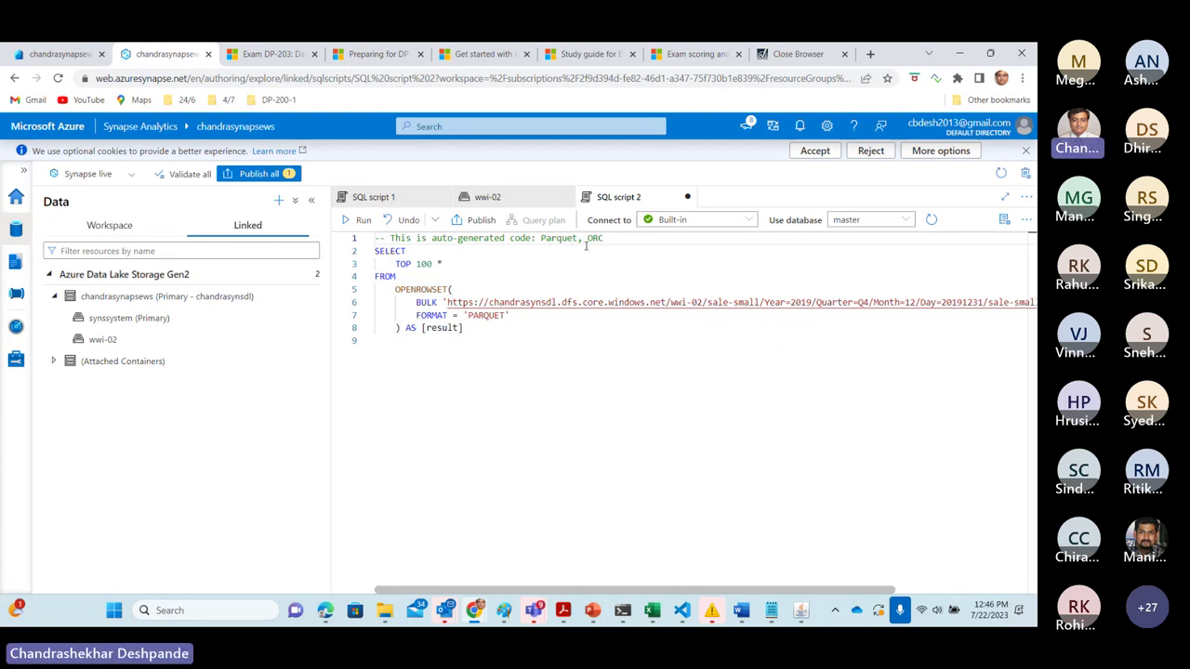
pyautogui.keyDown('shift'); pyautogui.click(578, 238); pyautogui.keyUp('shift')
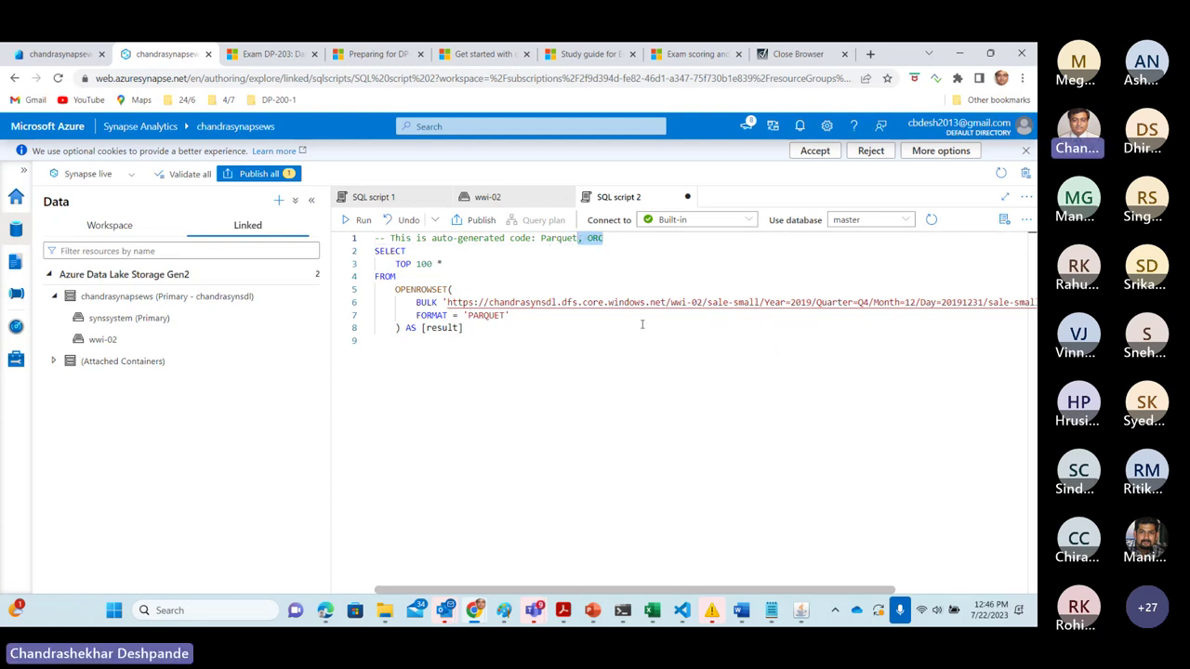
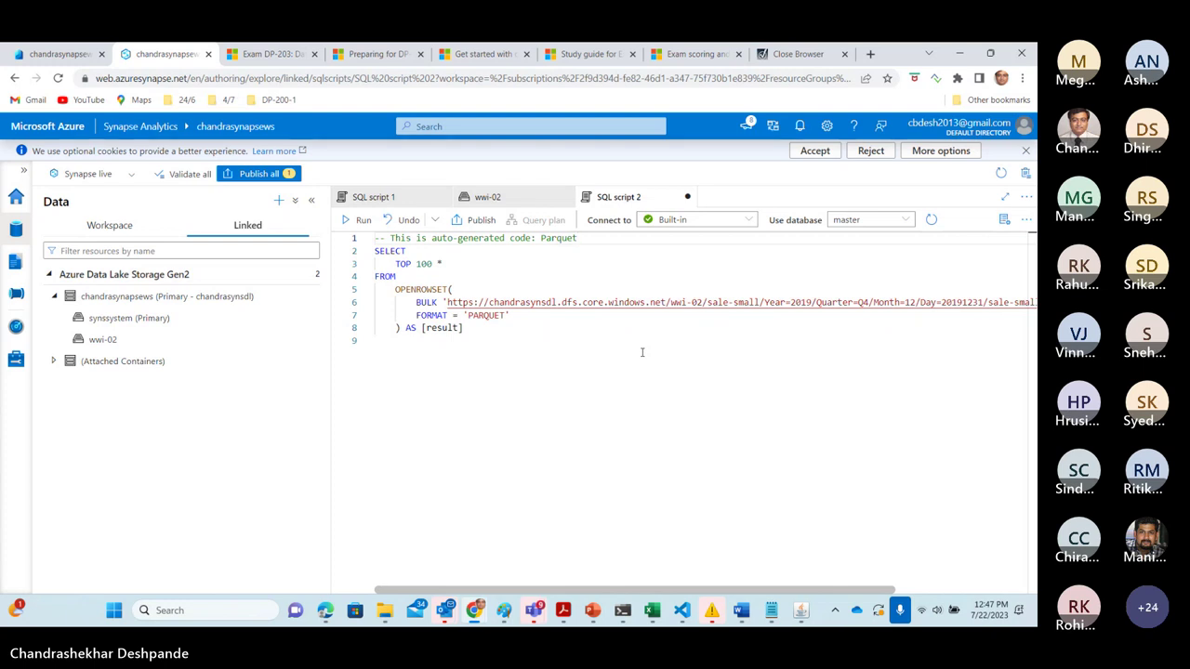
# Step: Run the SELECT TOP 100 OPENROWSET query on the Parquet file and enlarge the results area
pyautogui.click(484, 331)
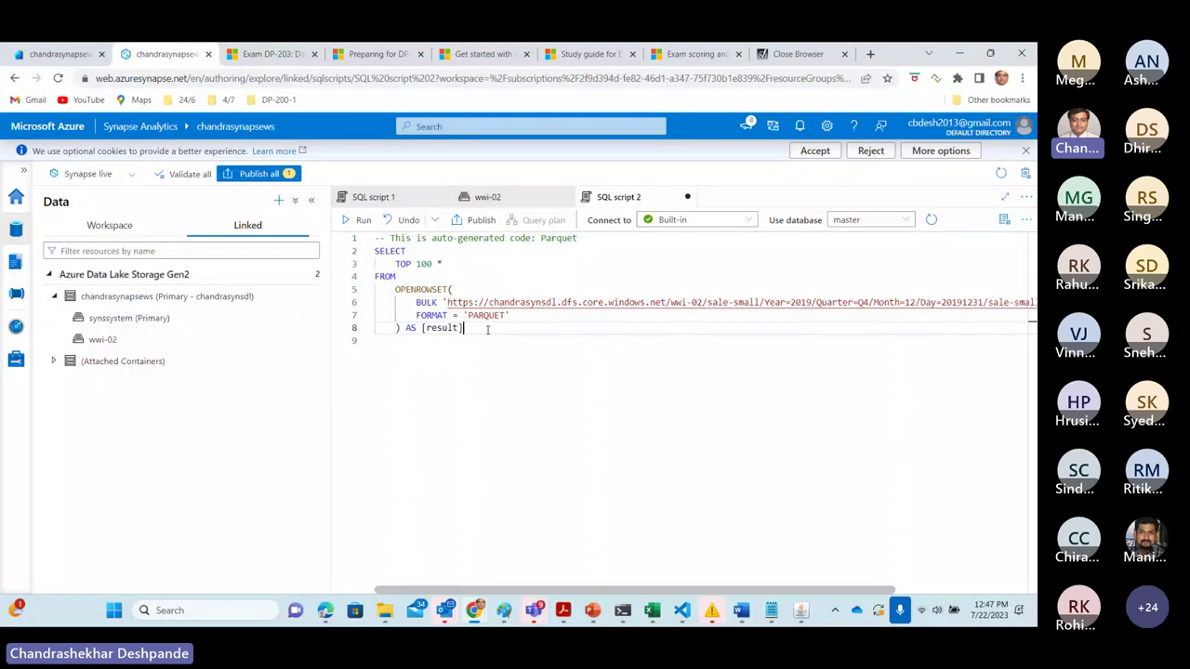
pyautogui.moveTo(484, 331); pyautogui.dragTo(375, 251)
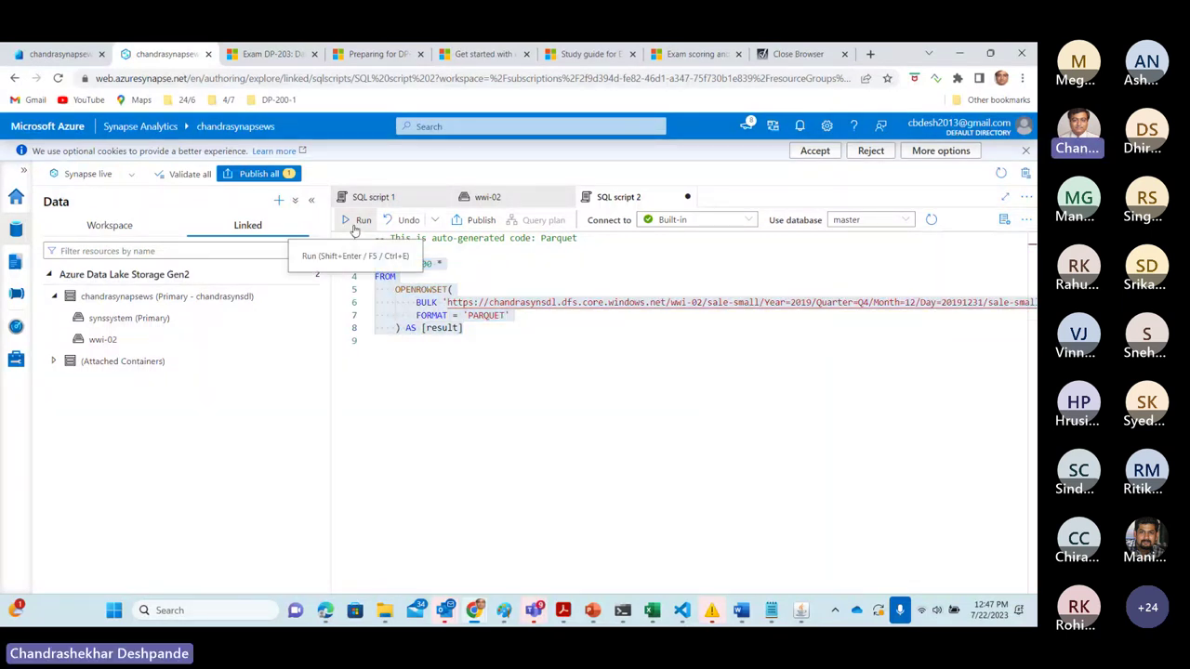
pyautogui.click(355, 220)
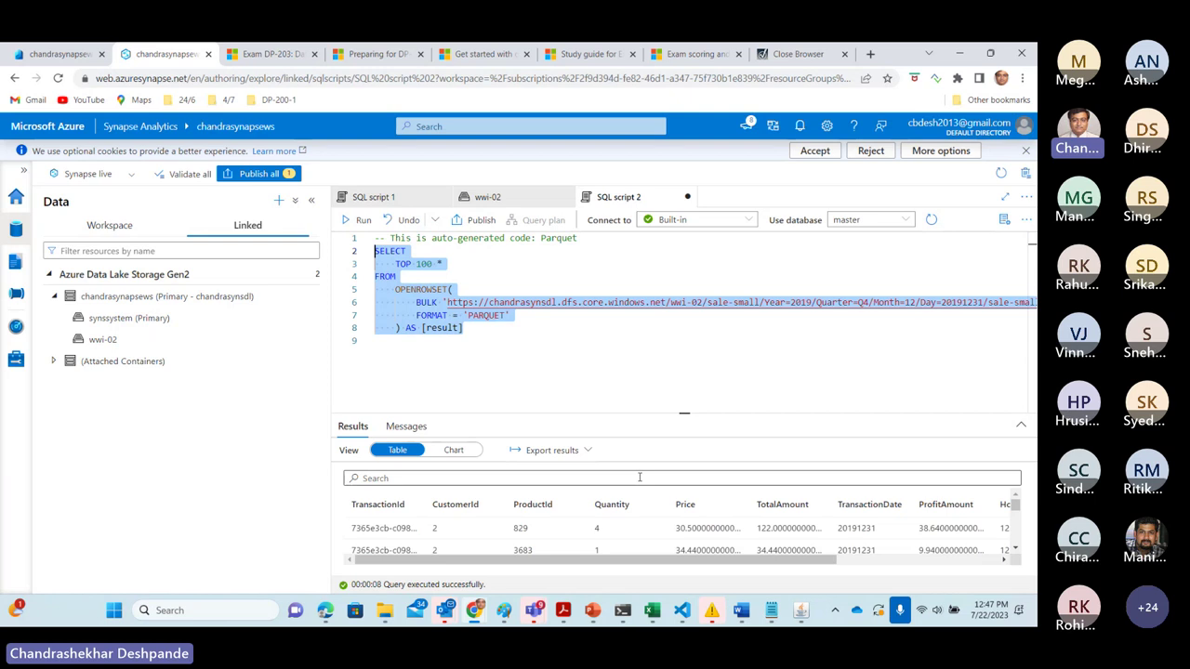
pyautogui.moveTo(684, 413); pyautogui.dragTo(682, 353)
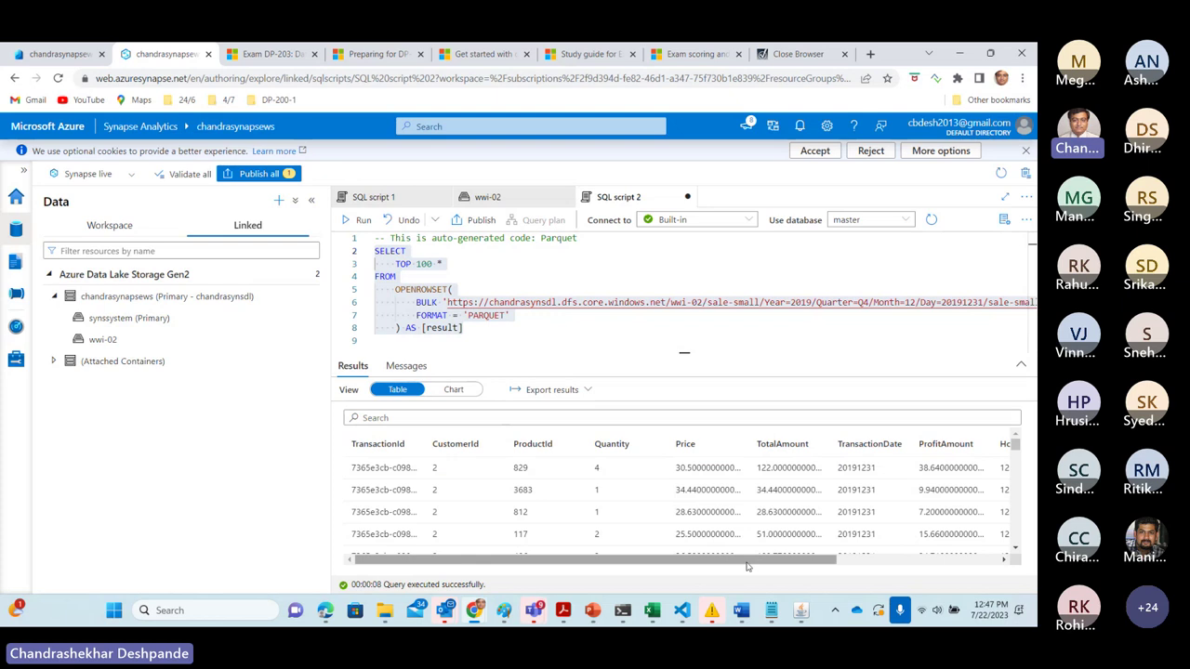
pyautogui.moveTo(746, 565); pyautogui.dragTo(688, 569)
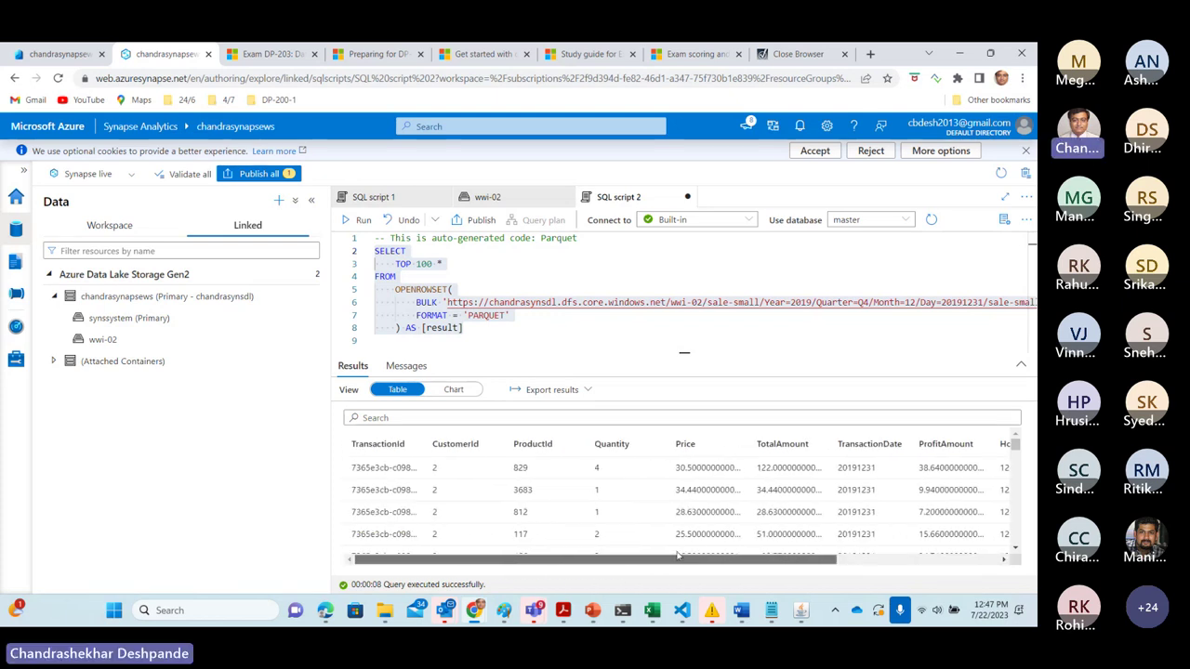
# Step: Review the query results as a line chart along with the available chart types, and return to the table view
pyautogui.click(455, 391)
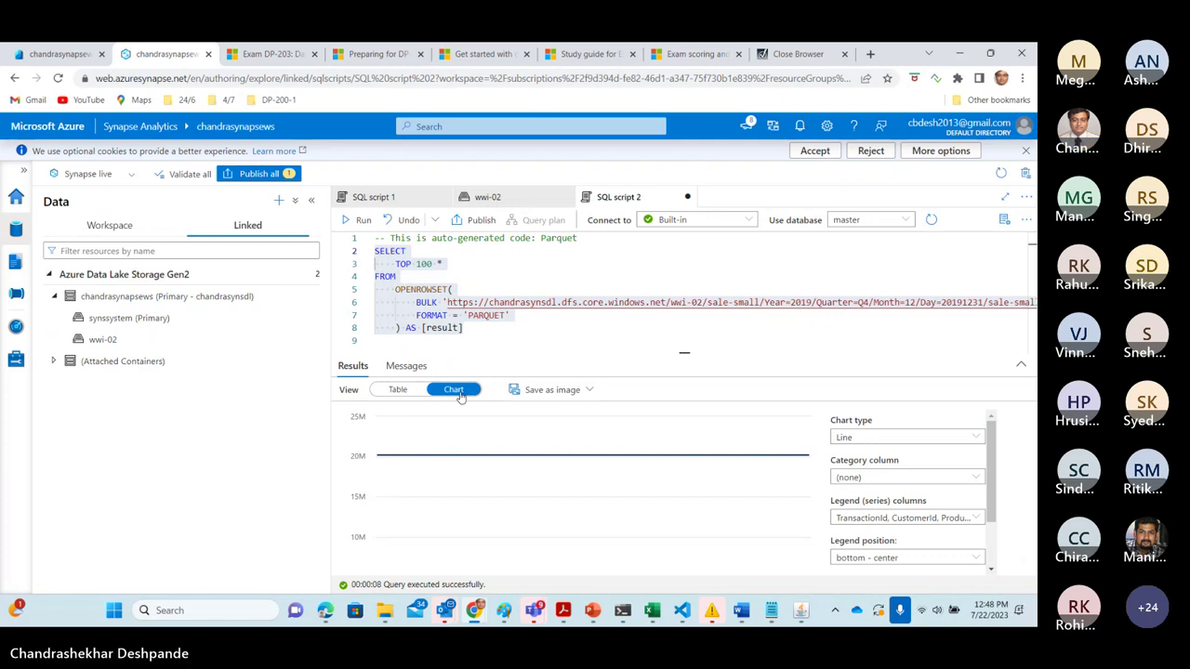
pyautogui.moveTo(678, 449)
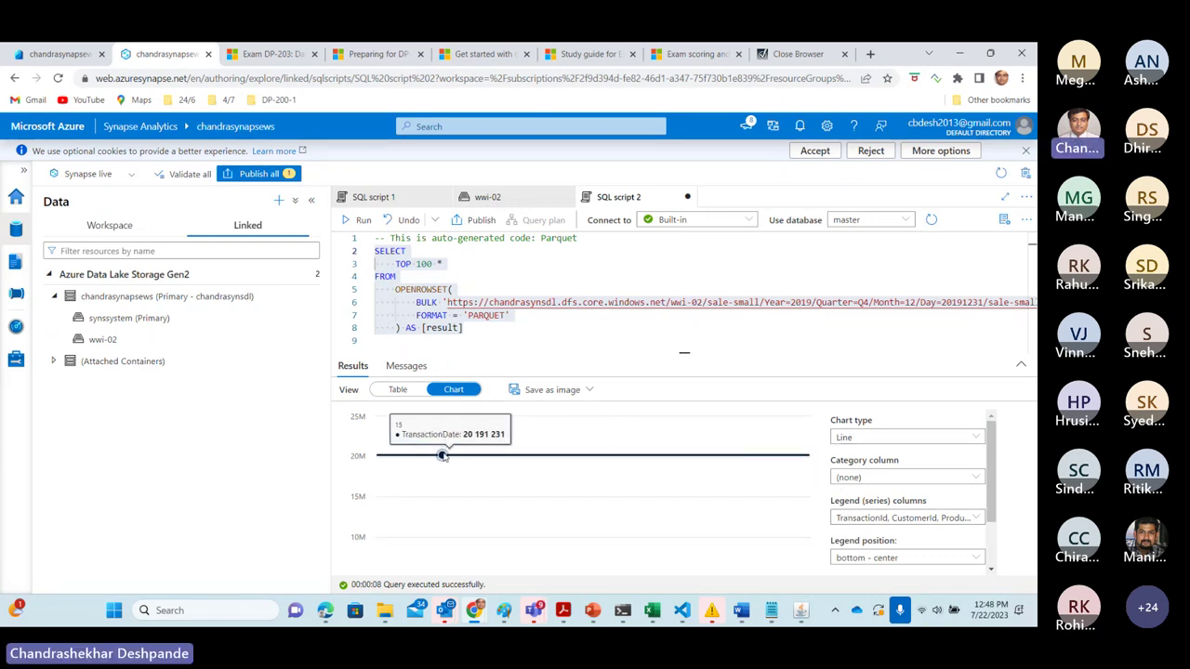
pyautogui.click(976, 438)
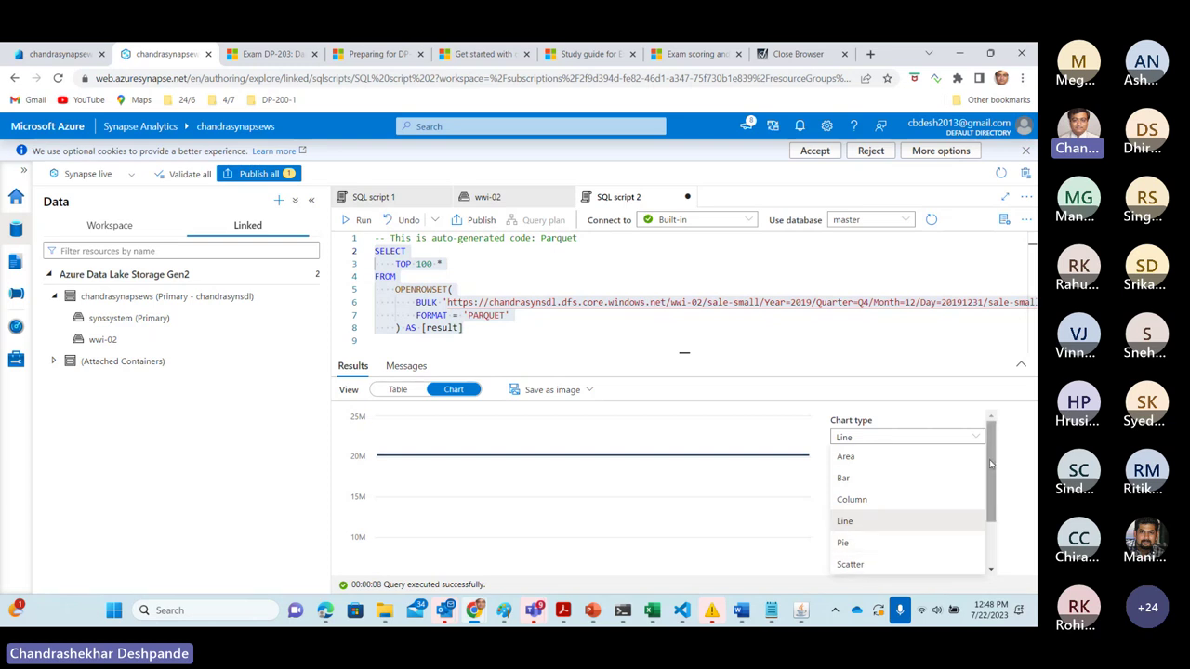
pyautogui.moveTo(991, 462)
pyautogui.mouseDown()
pyautogui.moveTo(988, 506)
pyautogui.moveTo(991, 454)
pyautogui.mouseUp()
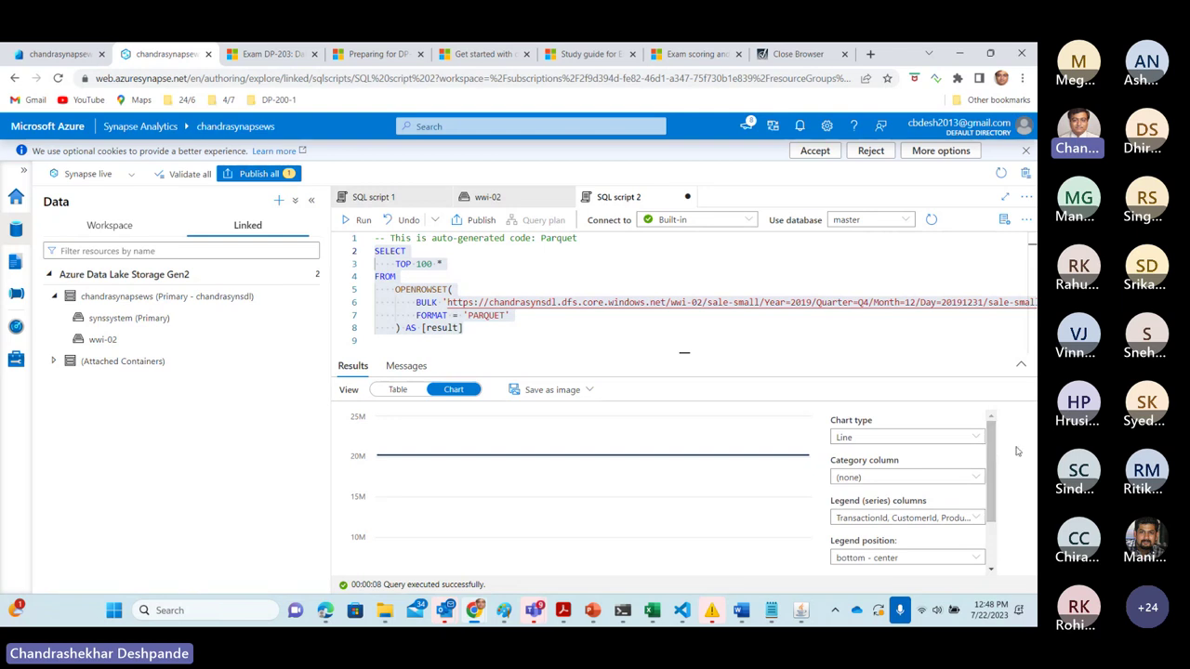
pyautogui.moveTo(632, 456)
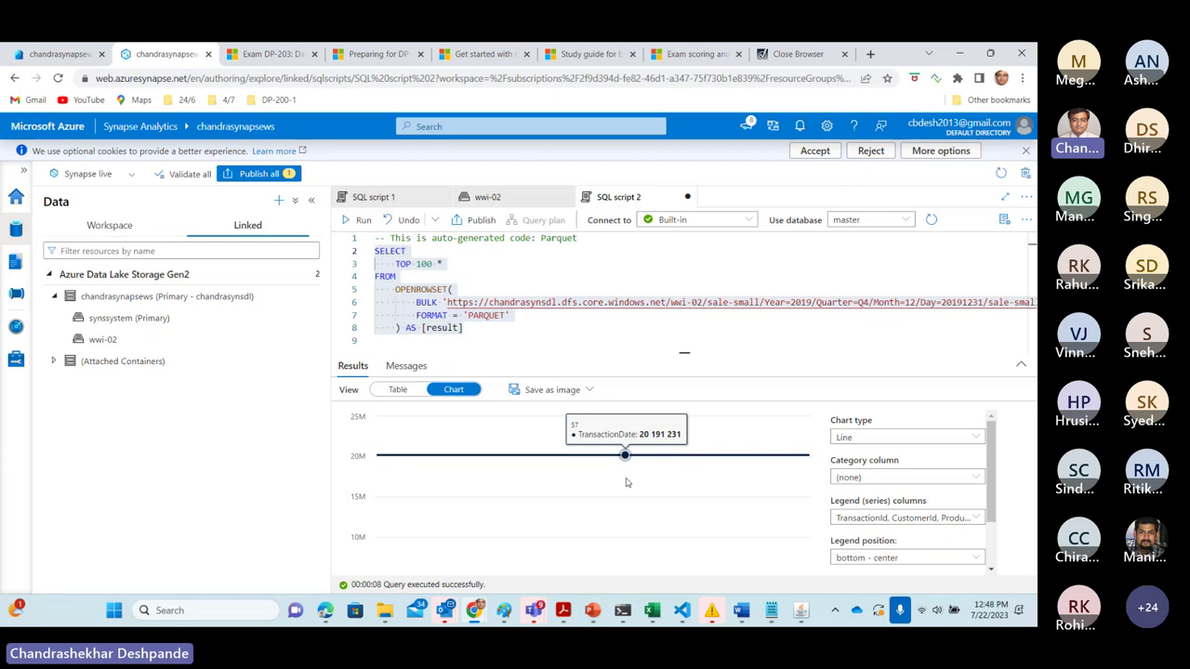
pyautogui.click(398, 389)
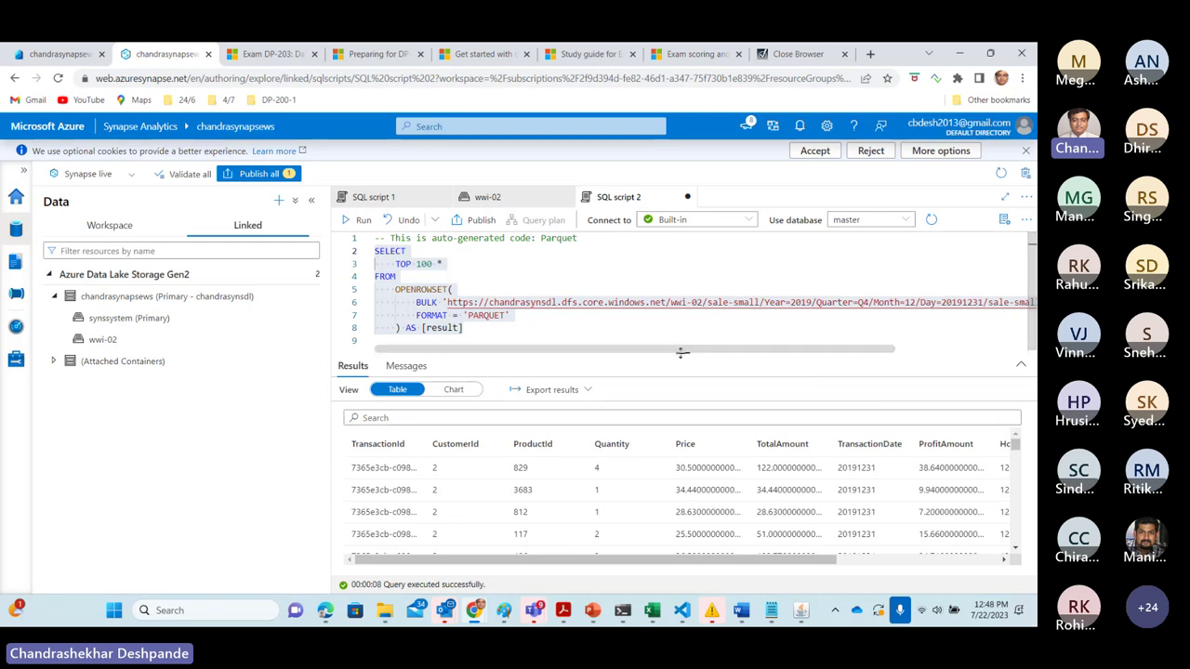
pyautogui.moveTo(684, 352); pyautogui.dragTo(684, 432)
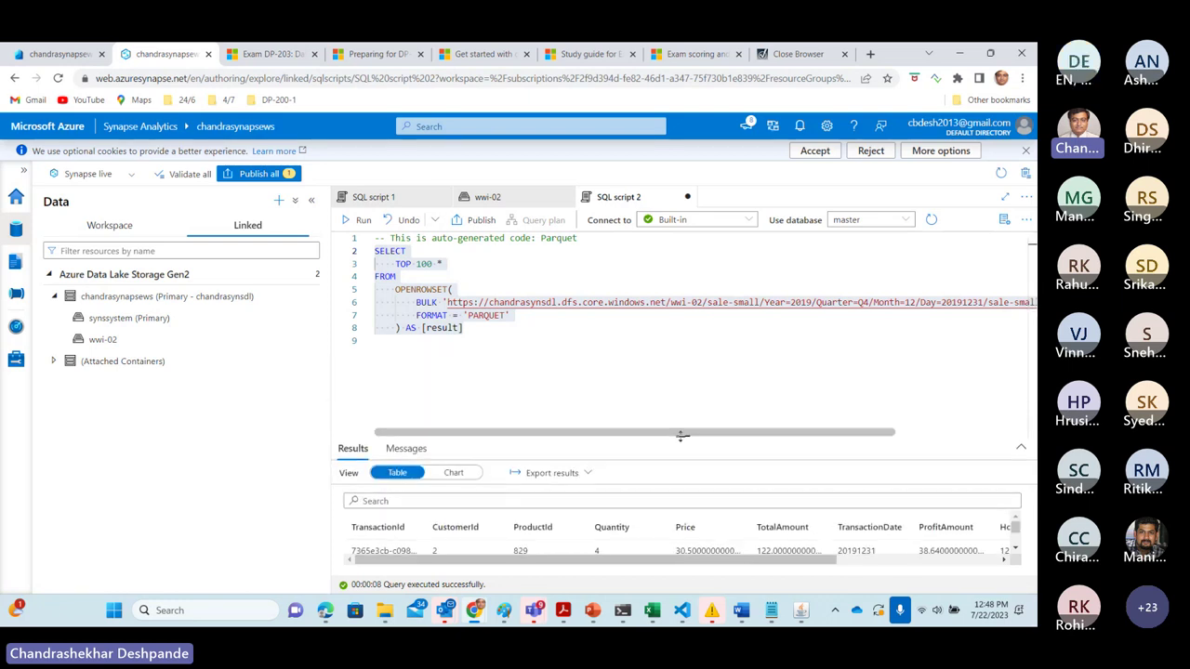
# Step: Switch to the Lab040_ServerlessSqlPool.docx Word document and copy the section IV query that uses the *.parquet wildcard path
pyautogui.click(493, 327)
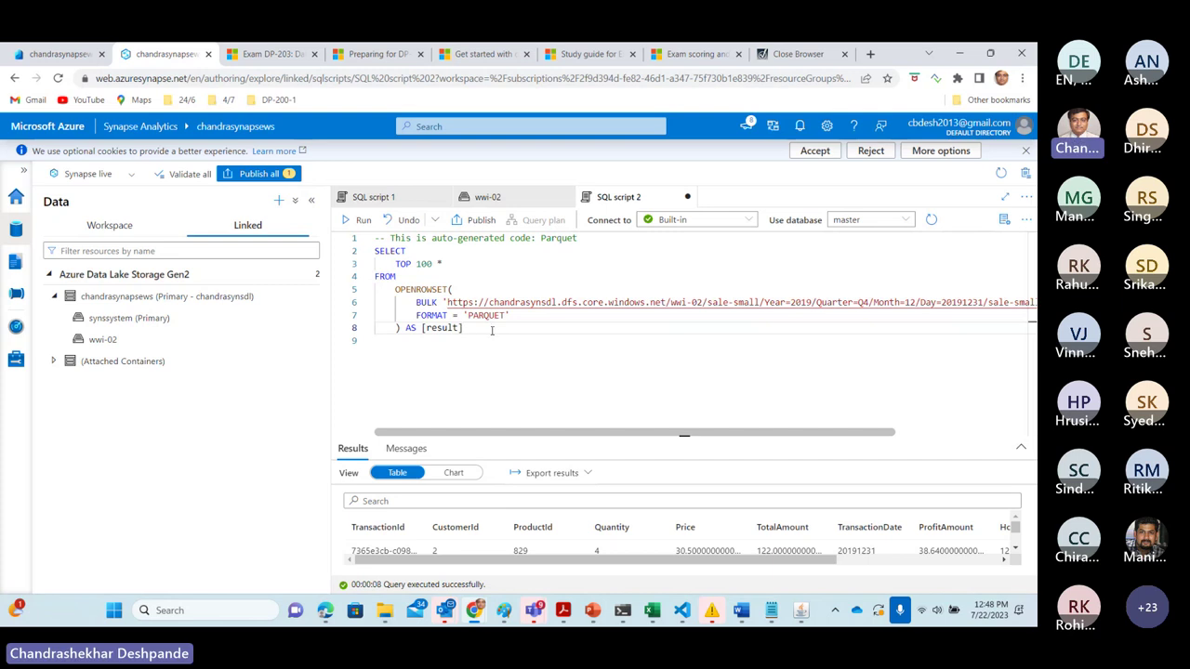
pyautogui.moveTo(491, 327); pyautogui.dragTo(375, 251)
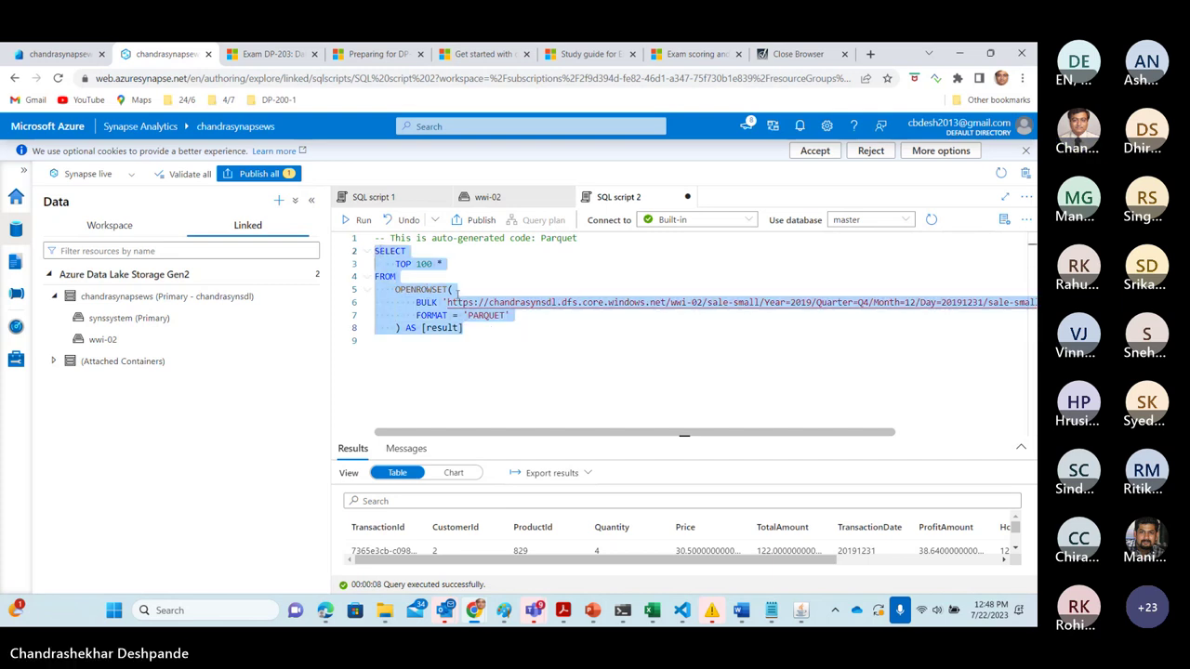
pyautogui.hotkey('alt', 'Tab')
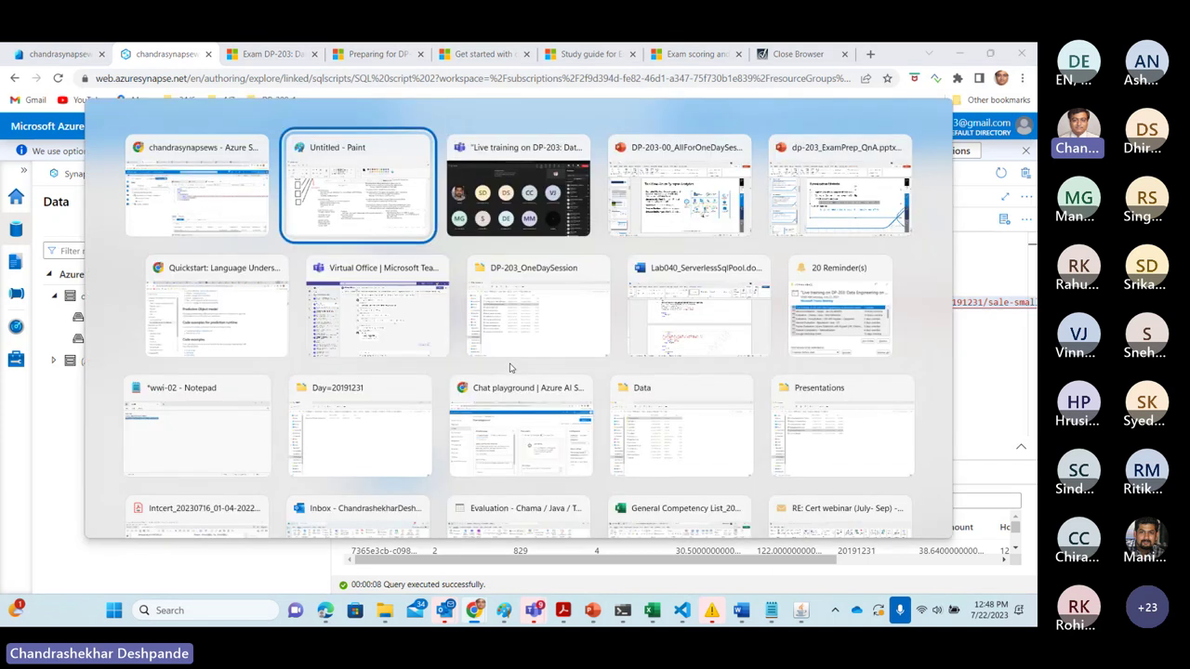
pyautogui.press('Tab')
pyautogui.press('Tab')
pyautogui.press('Tab')
pyautogui.press('Tab')
pyautogui.press('Tab')
pyautogui.press('Tab')
pyautogui.press('Tab')
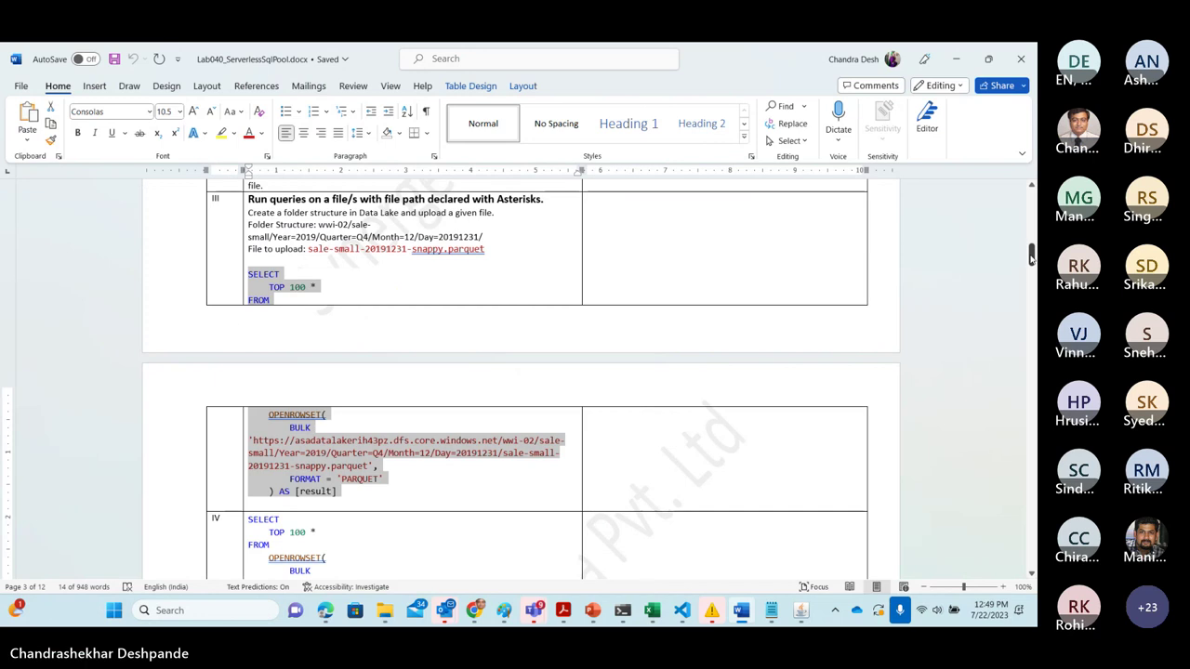
pyautogui.moveTo(1031, 252); pyautogui.dragTo(1031, 270)
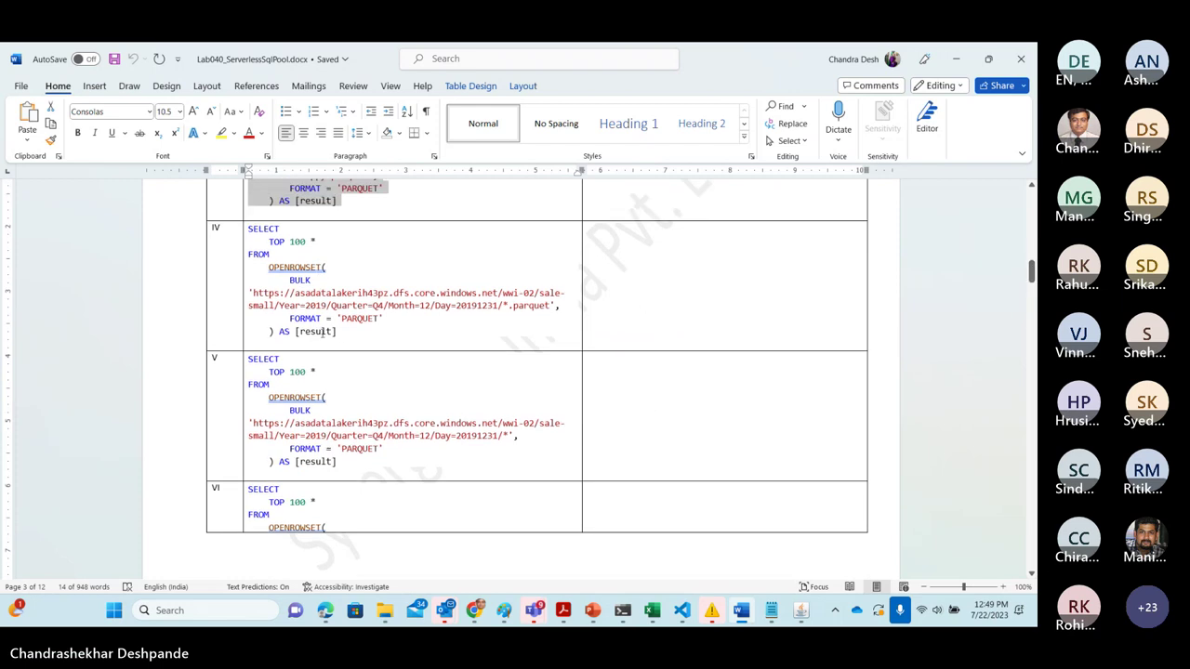
pyautogui.moveTo(337, 331); pyautogui.dragTo(249, 228)
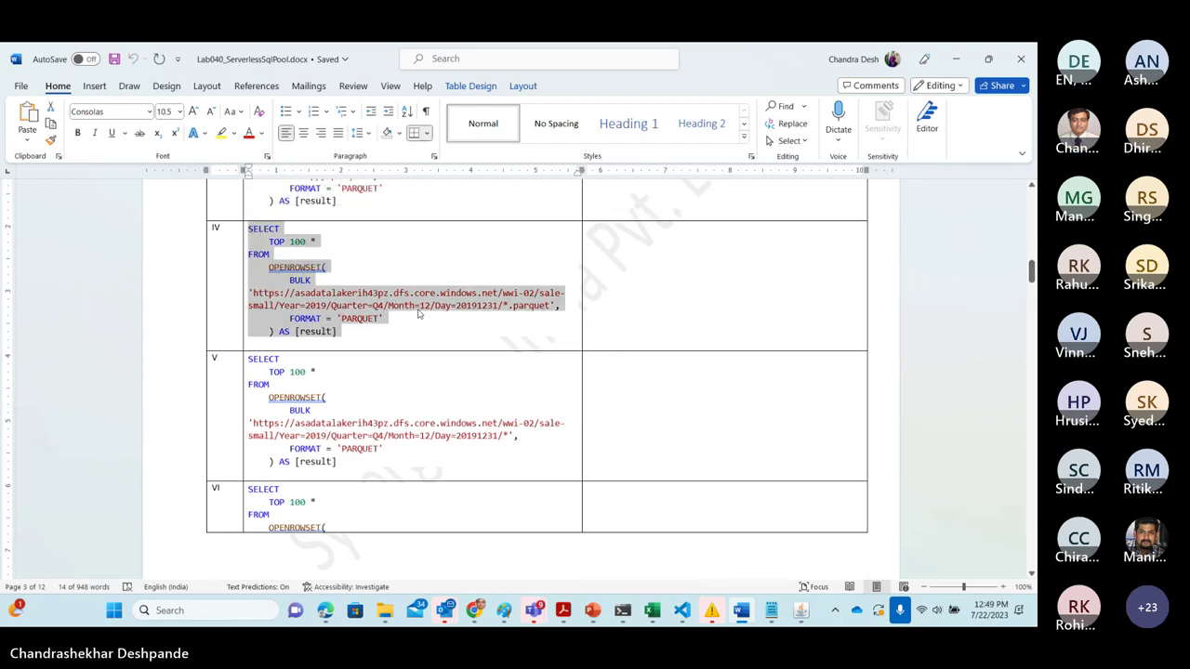
# Step: Switch back to Synapse Studio and paste the copied *.parquet query below the existing query in SQL script 2
pyautogui.hotkey('alt', 'Tab')
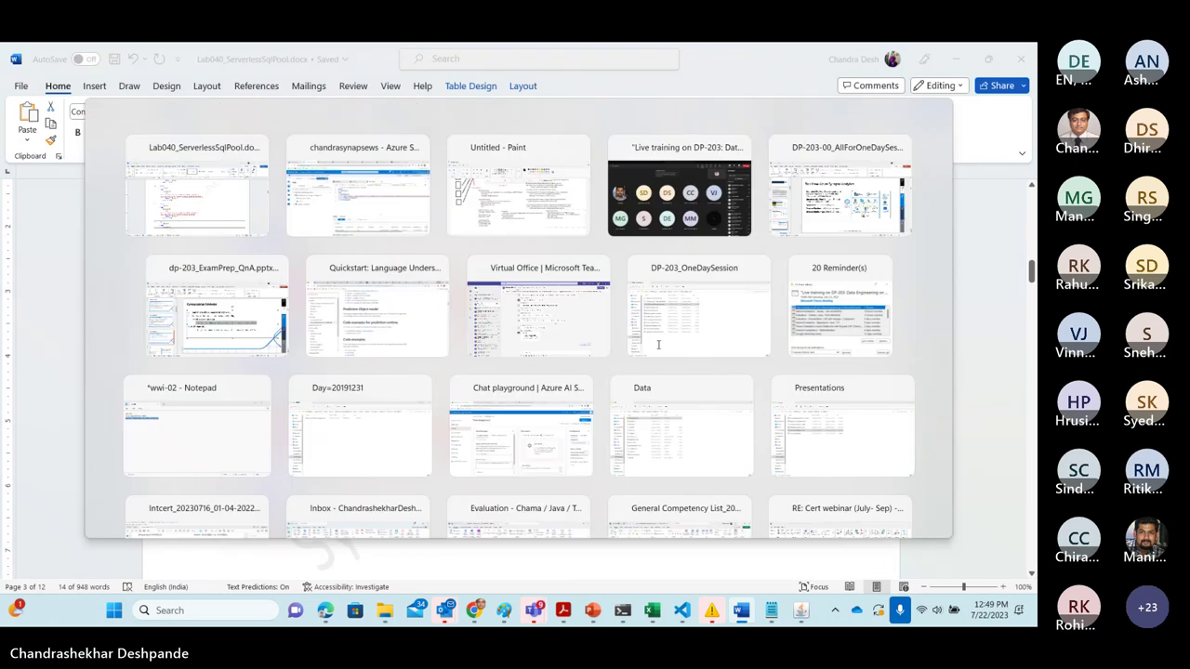
pyautogui.click(524, 331)
pyautogui.press('Return')
pyautogui.press('Return')
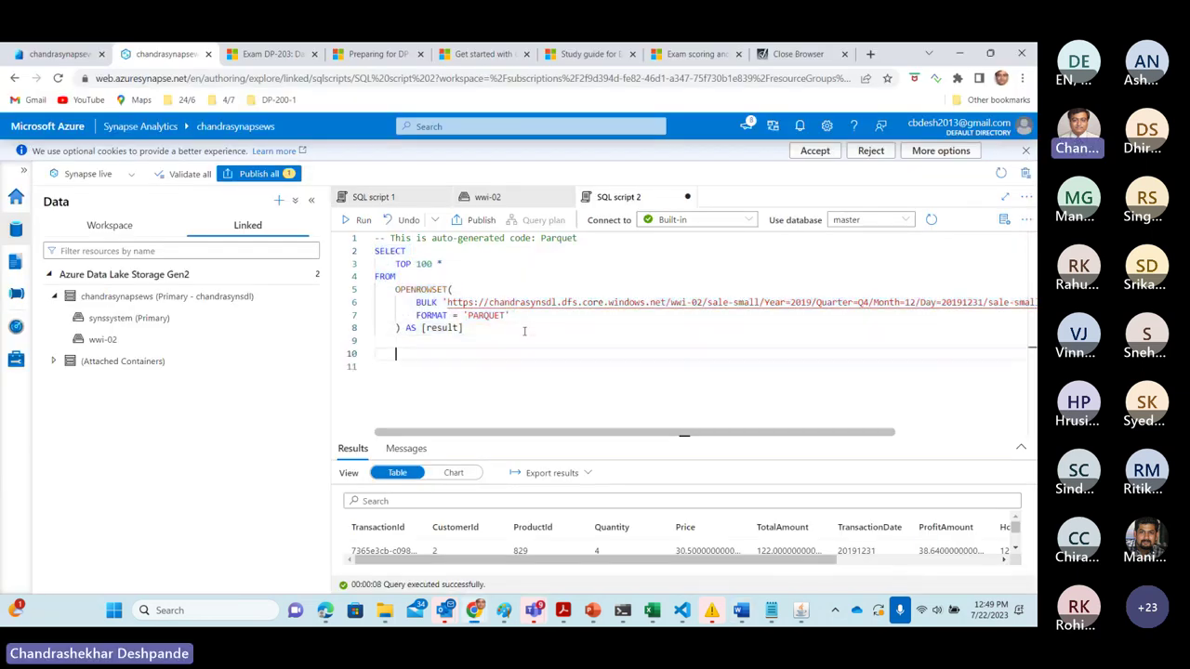
pyautogui.press('BackSpace')
pyautogui.hotkey('ctrl', 'v')
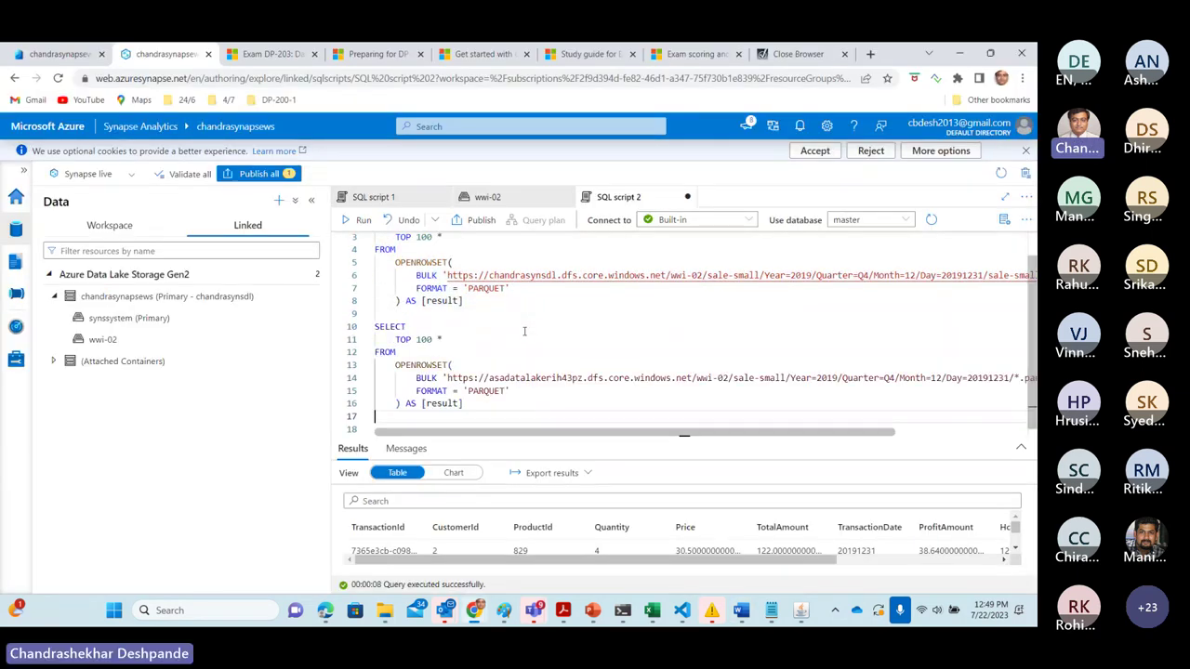
# Step: Replace the storage account name in the pasted query's BULK URL with the one from the first query
pyautogui.moveTo(513, 430); pyautogui.dragTo(513, 434)
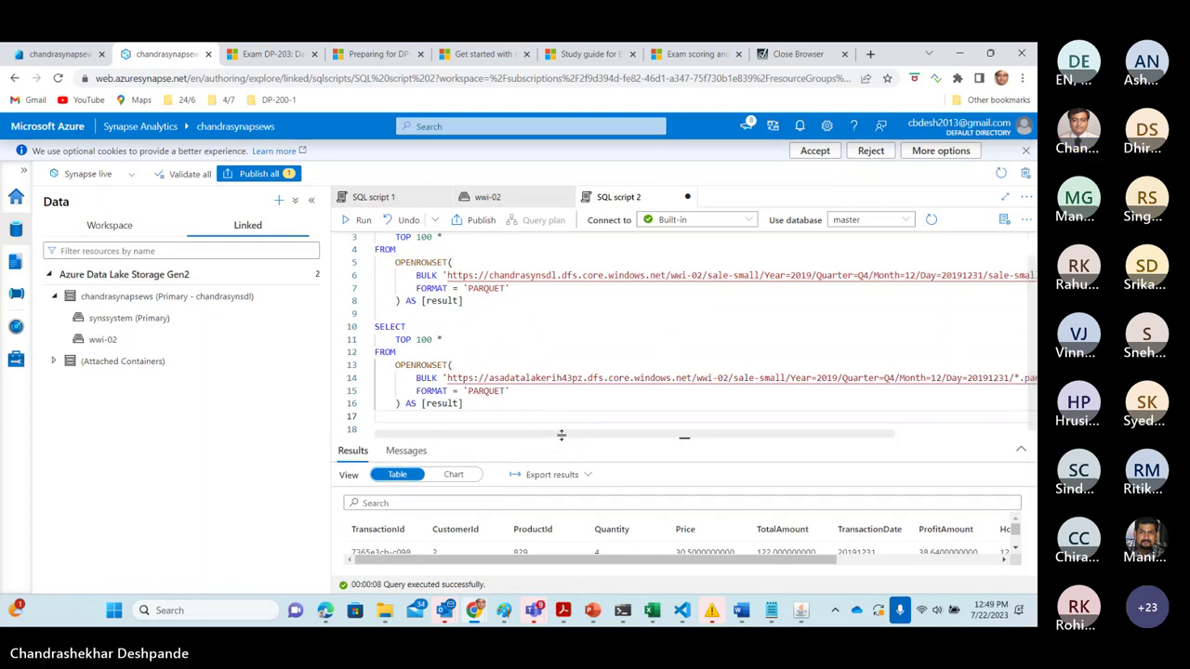
pyautogui.moveTo(490, 275); pyautogui.dragTo(558, 275)
pyautogui.hotkey('ctrl', 'c')
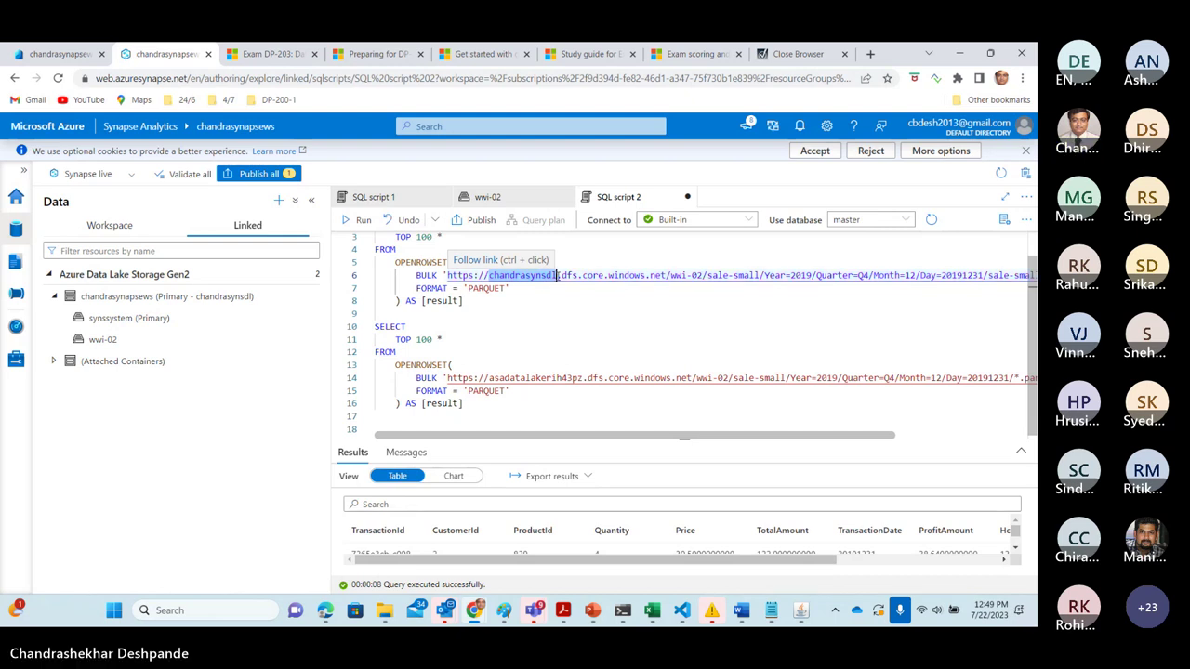
pyautogui.moveTo(489, 377); pyautogui.dragTo(583, 377)
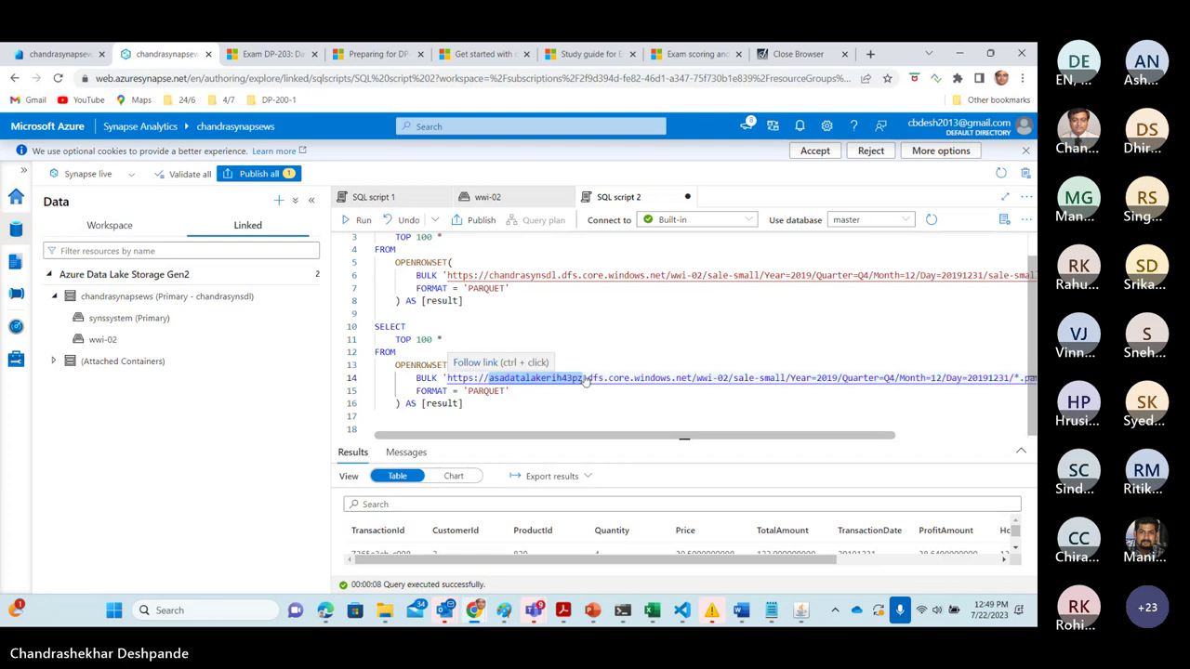
pyautogui.hotkey('ctrl', 'v')
# Step: Compare the two BULK paths, covering the Day=20191231 folder, the full sale-small-20191231-snappy.parquet file name and the *.parquet wildcard
pyautogui.moveTo(576, 436); pyautogui.dragTo(751, 437)
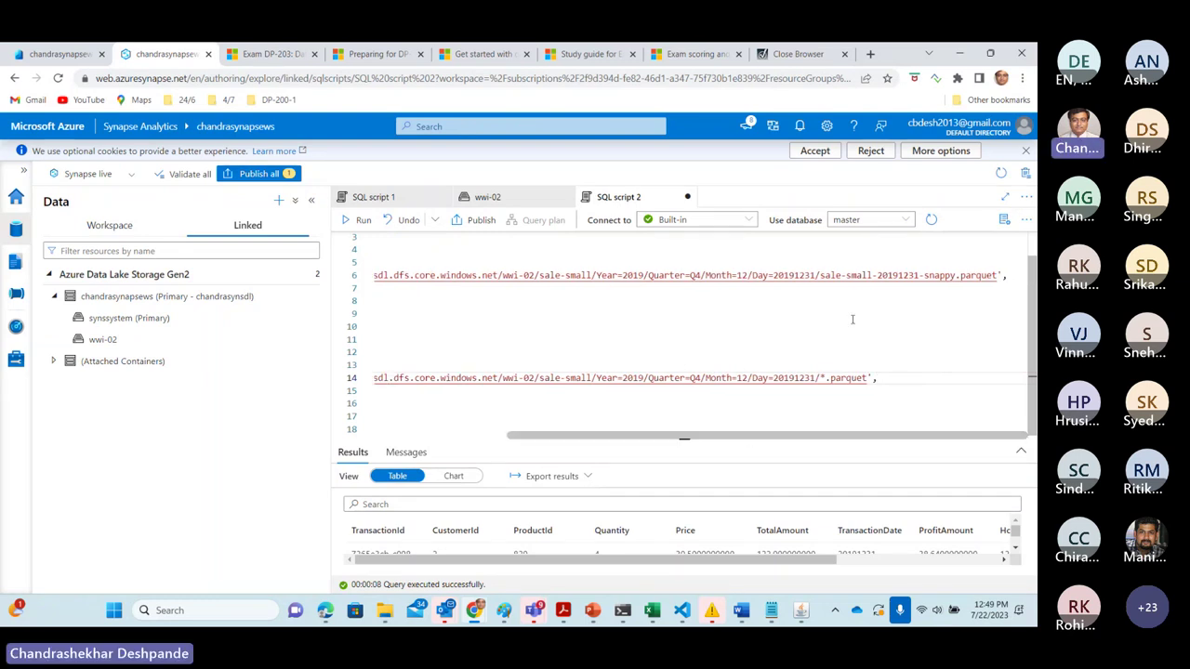
pyautogui.moveTo(755, 275); pyautogui.dragTo(804, 275)
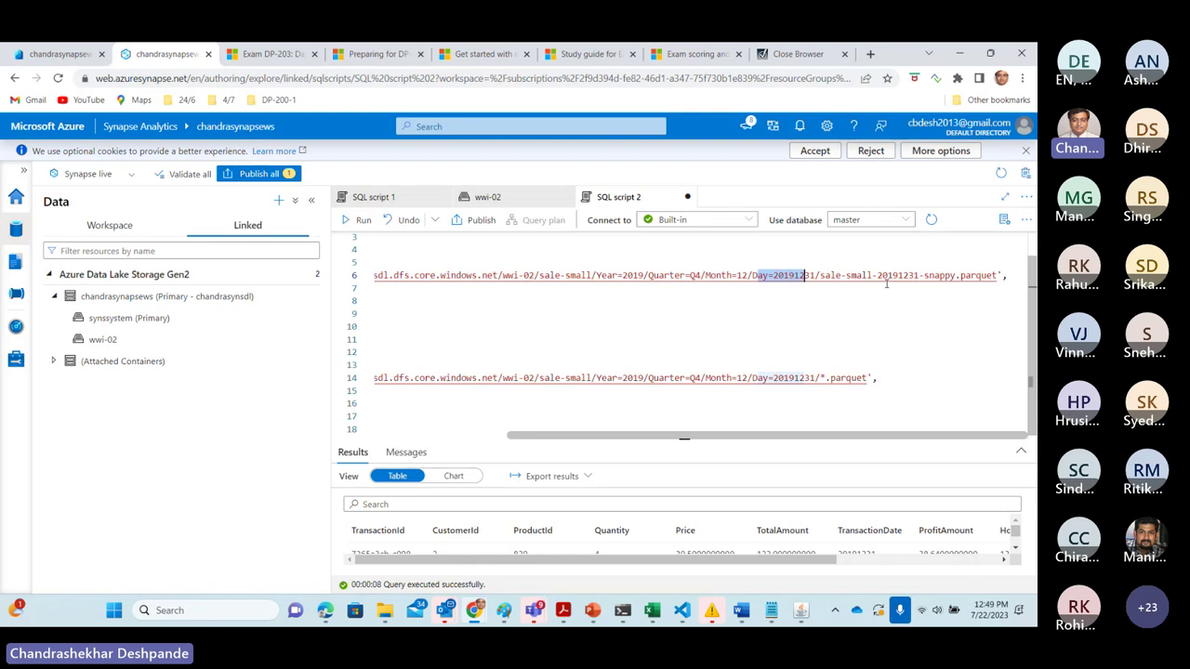
pyautogui.moveTo(772, 275); pyautogui.dragTo(816, 275)
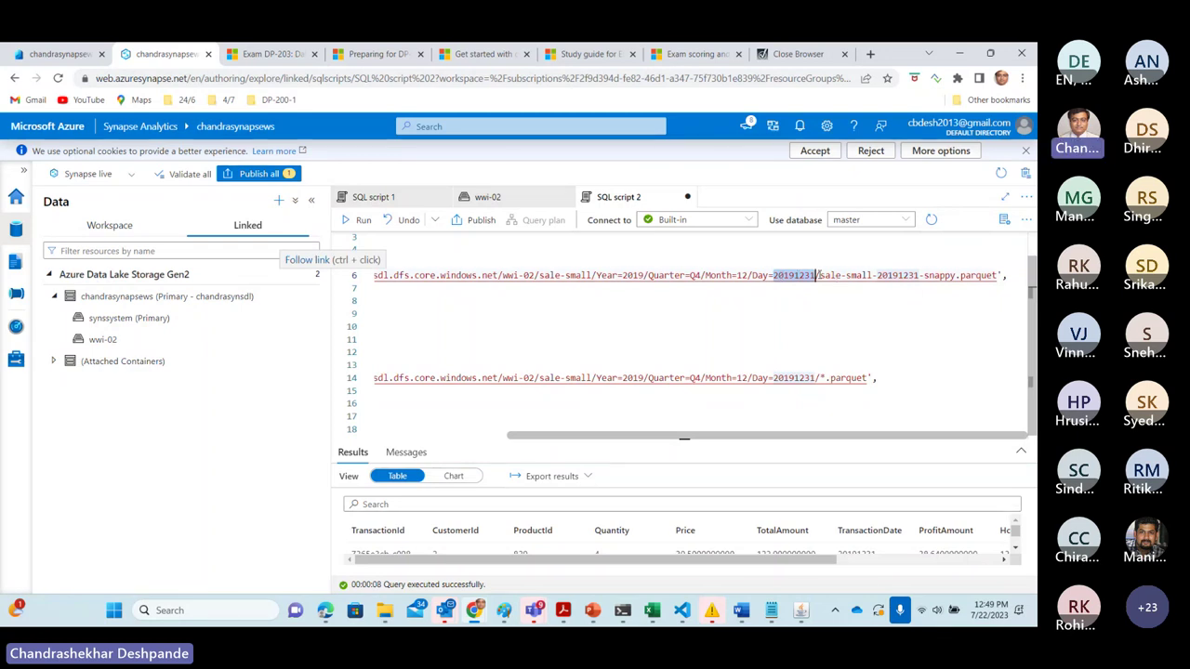
pyautogui.moveTo(820, 275); pyautogui.dragTo(998, 275)
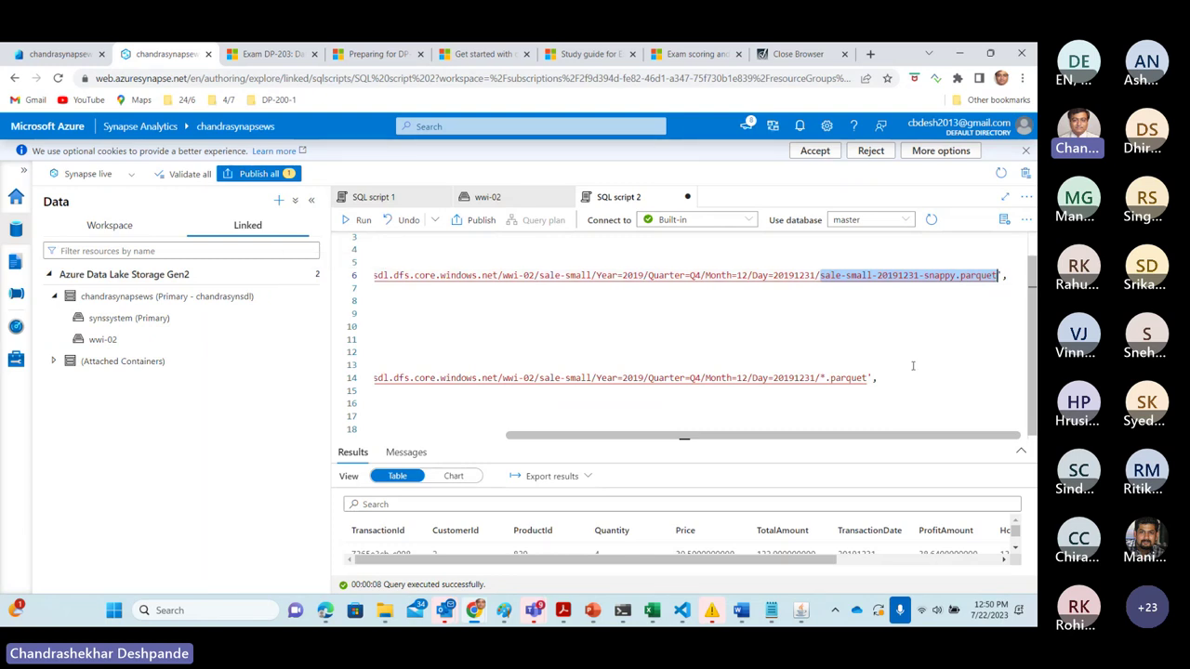
pyautogui.click(825, 378)
pyautogui.doubleClick(824, 378)
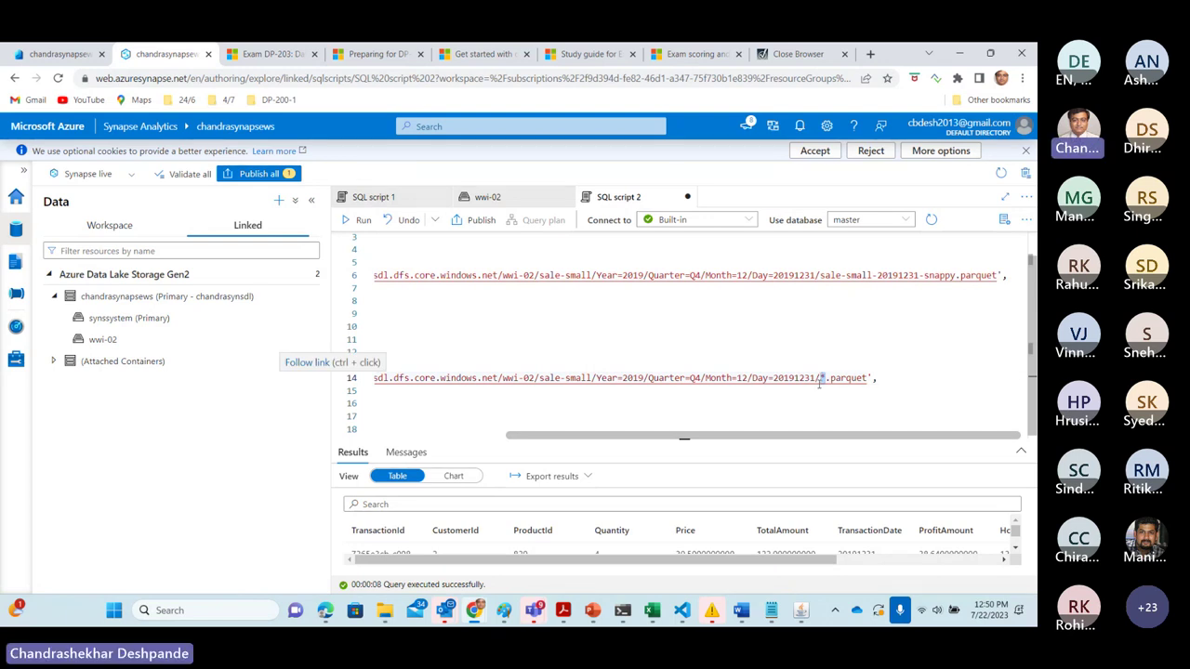
pyautogui.moveTo(762, 436); pyautogui.dragTo(631, 436)
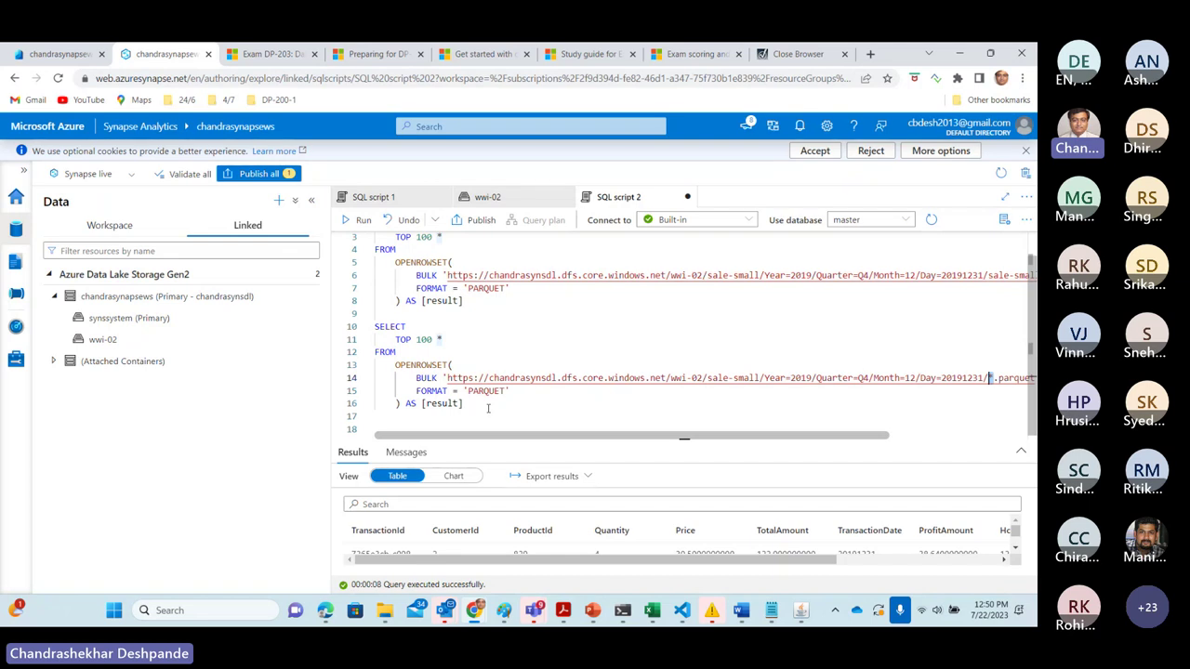
# Step: Run only the *.parquet wildcard query and enlarge the script editor area
pyautogui.write('*')
pyautogui.moveTo(487, 408); pyautogui.dragTo(370, 326)
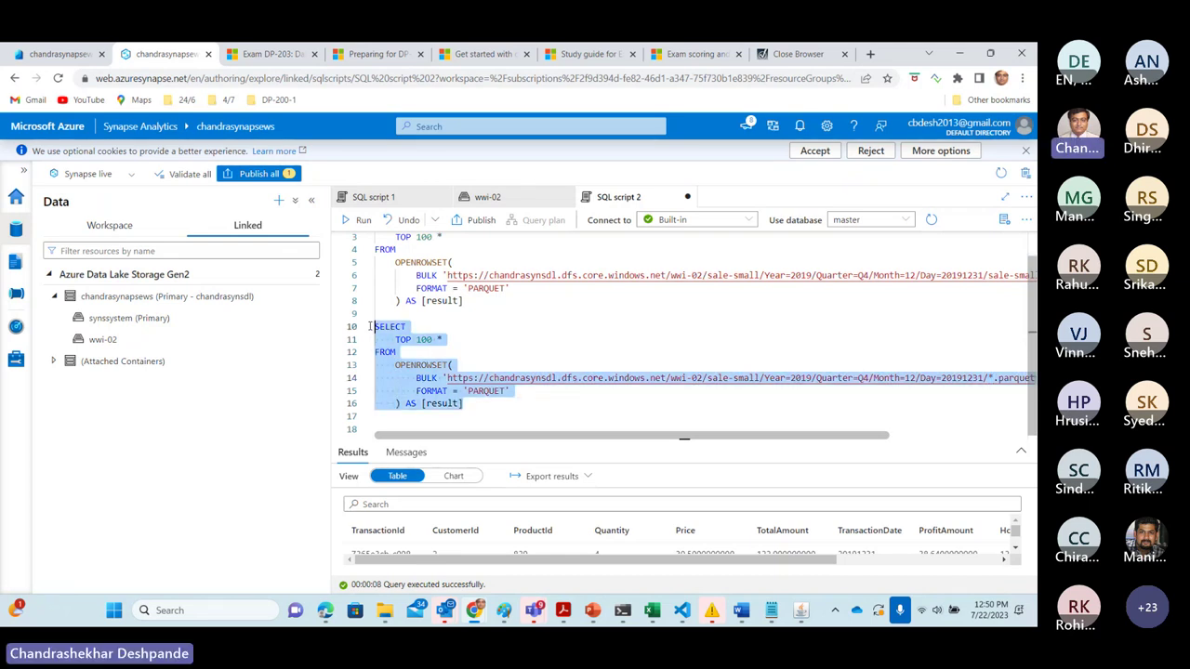
pyautogui.click(356, 219)
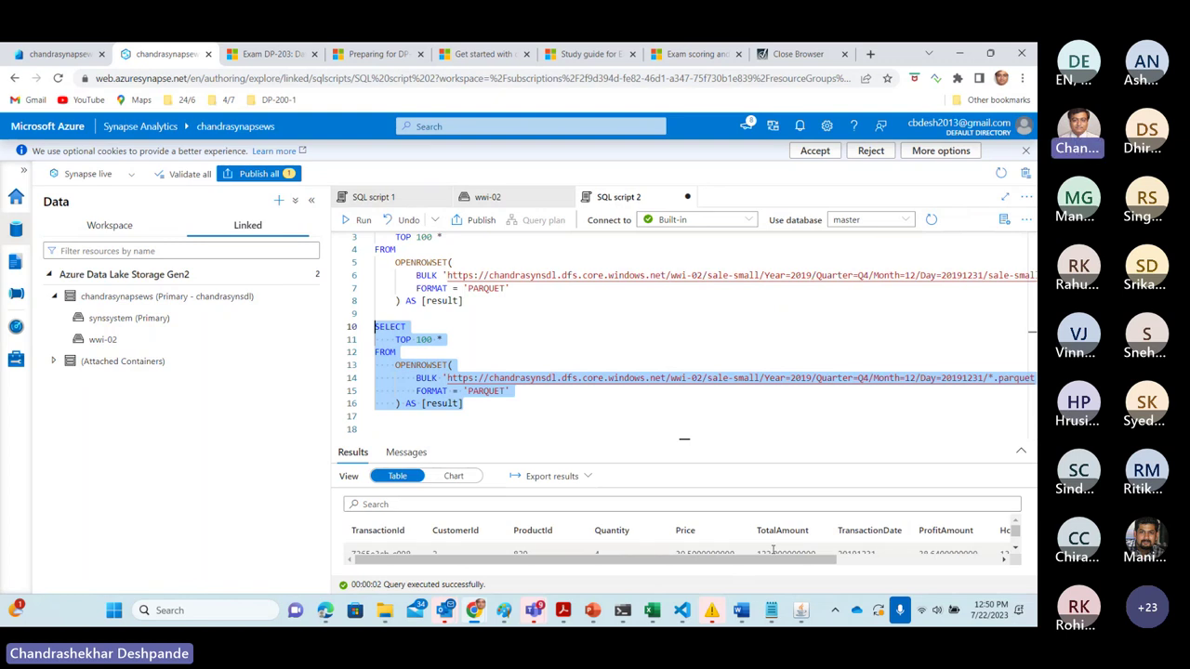
pyautogui.moveTo(685, 439); pyautogui.dragTo(685, 489)
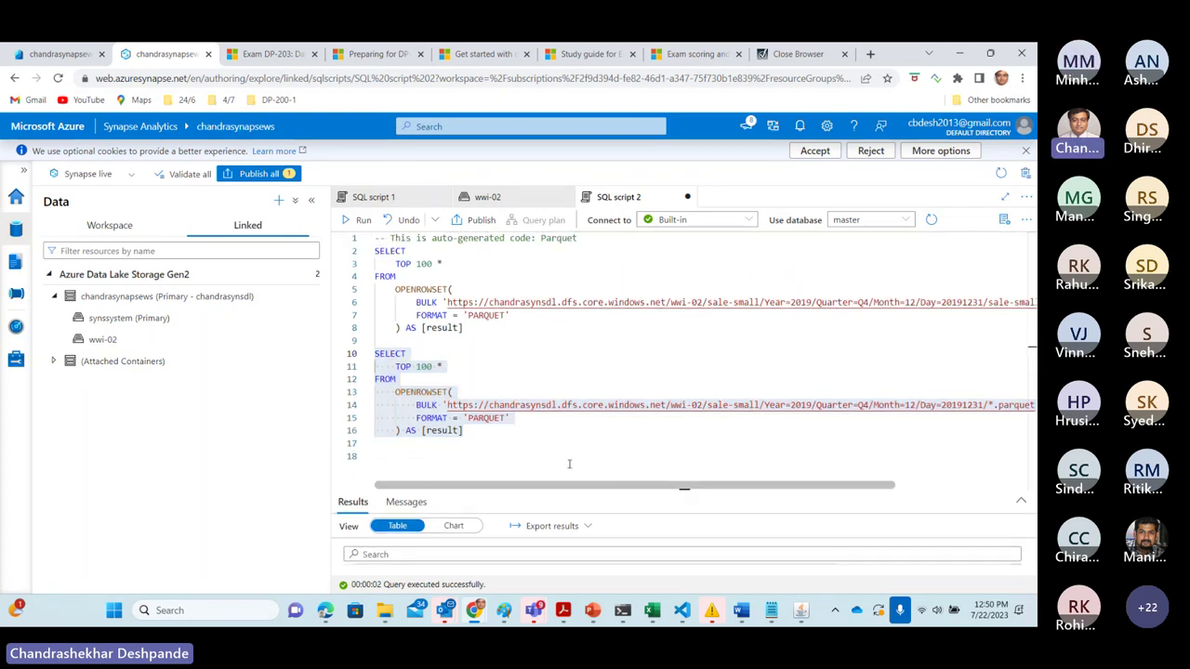
# Step: Duplicate the *.parquet wildcard query below itself in SQL script 2
pyautogui.moveTo(463, 444); pyautogui.dragTo(377, 355)
pyautogui.hotkey('ctrl', 'c')
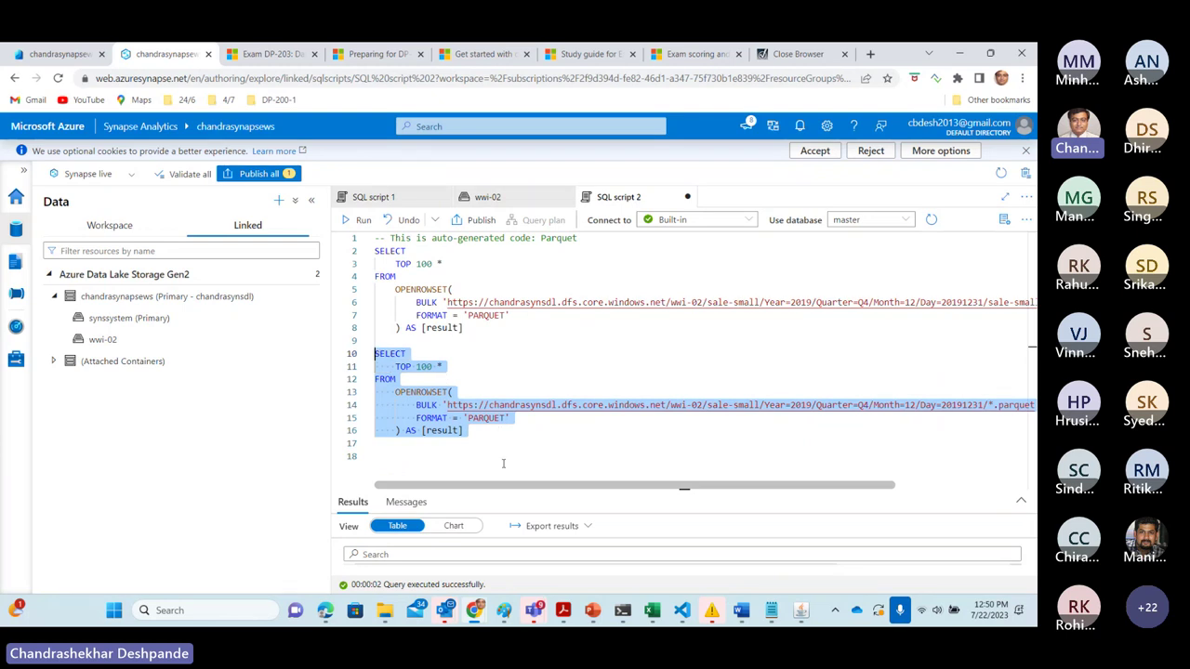
pyautogui.click(503, 463)
pyautogui.hotkey('ctrl', 'v')
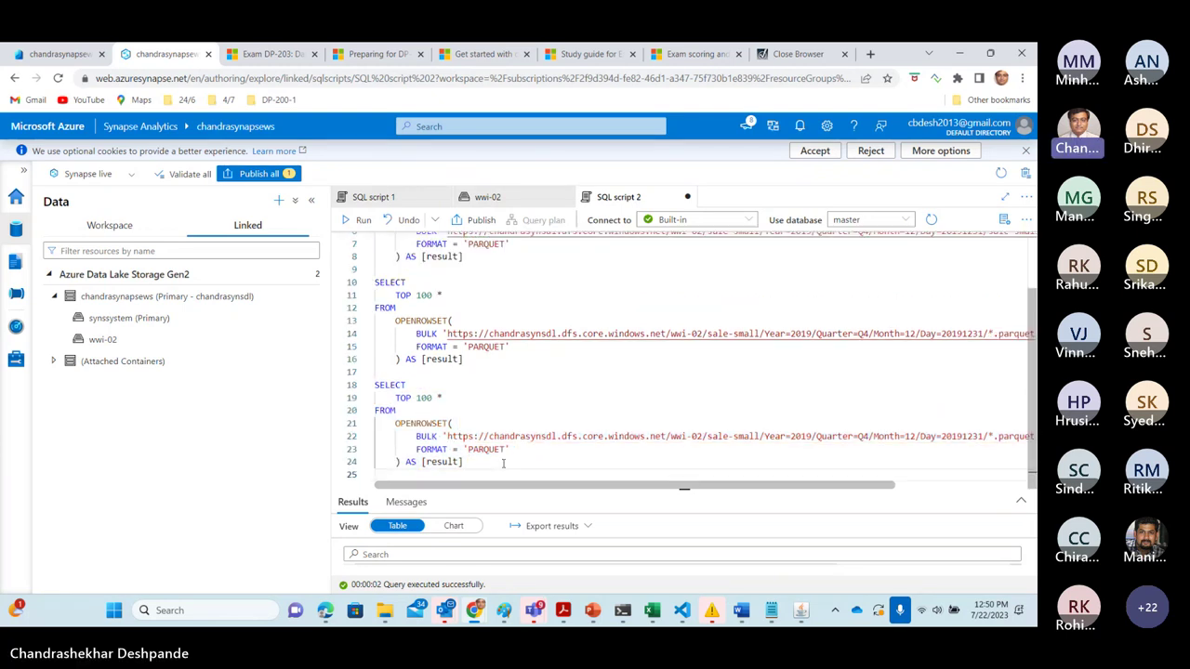
# Step: Replace the Day=20191231 folder in the copied query's BULK path with *, so the path ends in Month=12/*/*.parquet
pyautogui.moveTo(679, 488); pyautogui.dragTo(811, 488)
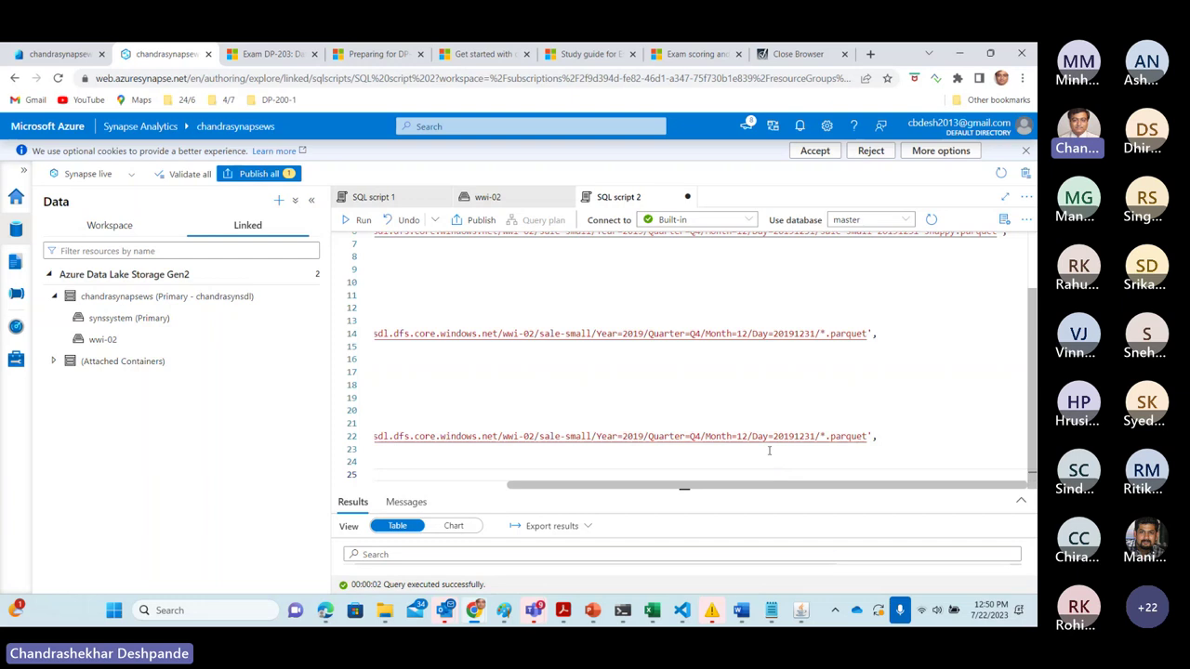
pyautogui.moveTo(751, 436); pyautogui.dragTo(815, 436)
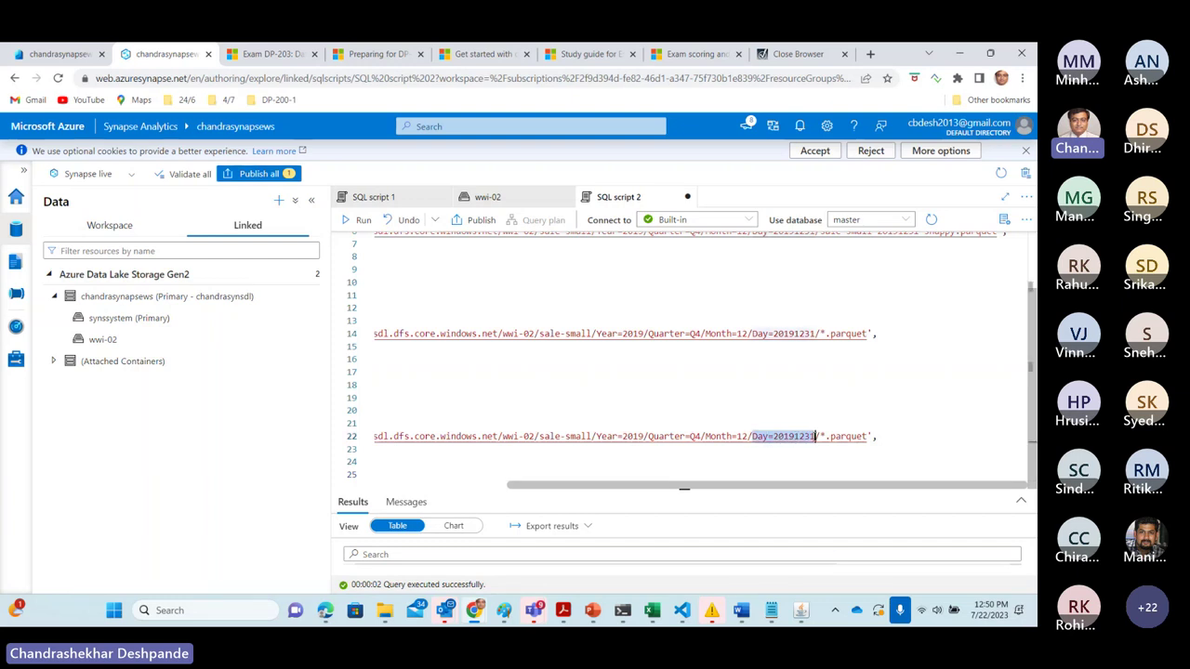
pyautogui.moveTo(704, 436); pyautogui.dragTo(811, 436)
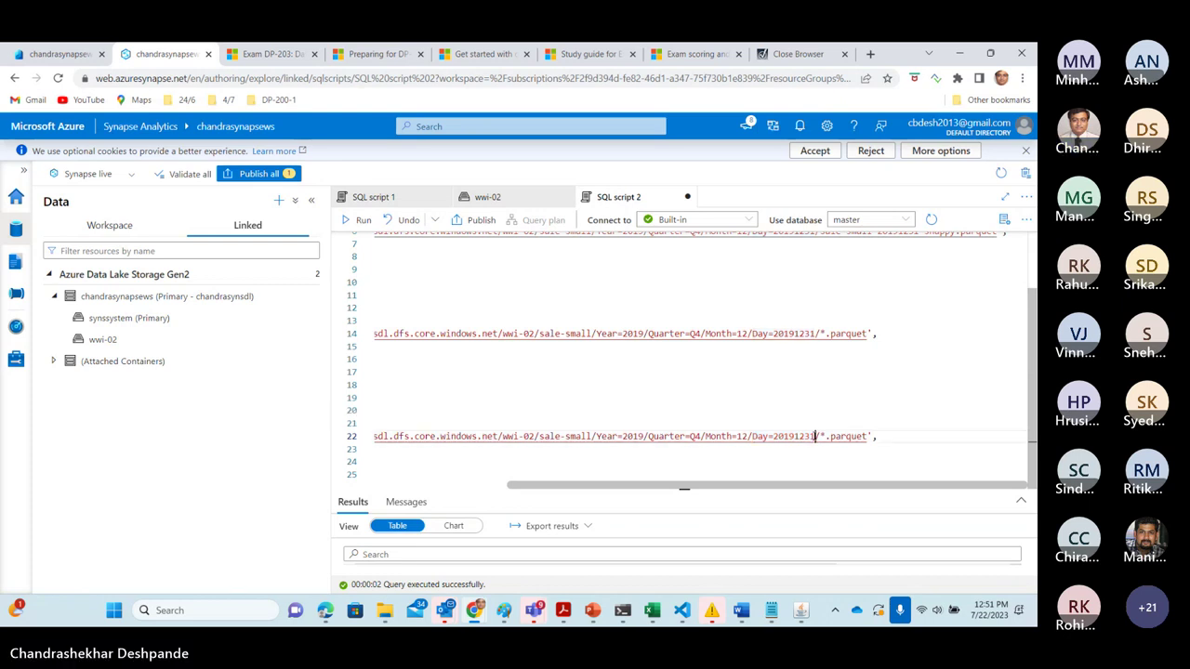
pyautogui.click(813, 436)
pyautogui.press('BackSpace')
pyautogui.press('BackSpace')
pyautogui.press('BackSpace')
pyautogui.press('BackSpace')
pyautogui.press('BackSpace')
pyautogui.press('BackSpace')
pyautogui.press('BackSpace')
pyautogui.press('BackSpace')
pyautogui.press('BackSpace')
pyautogui.press('BackSpace')
pyautogui.press('BackSpace')
pyautogui.press('BackSpace')
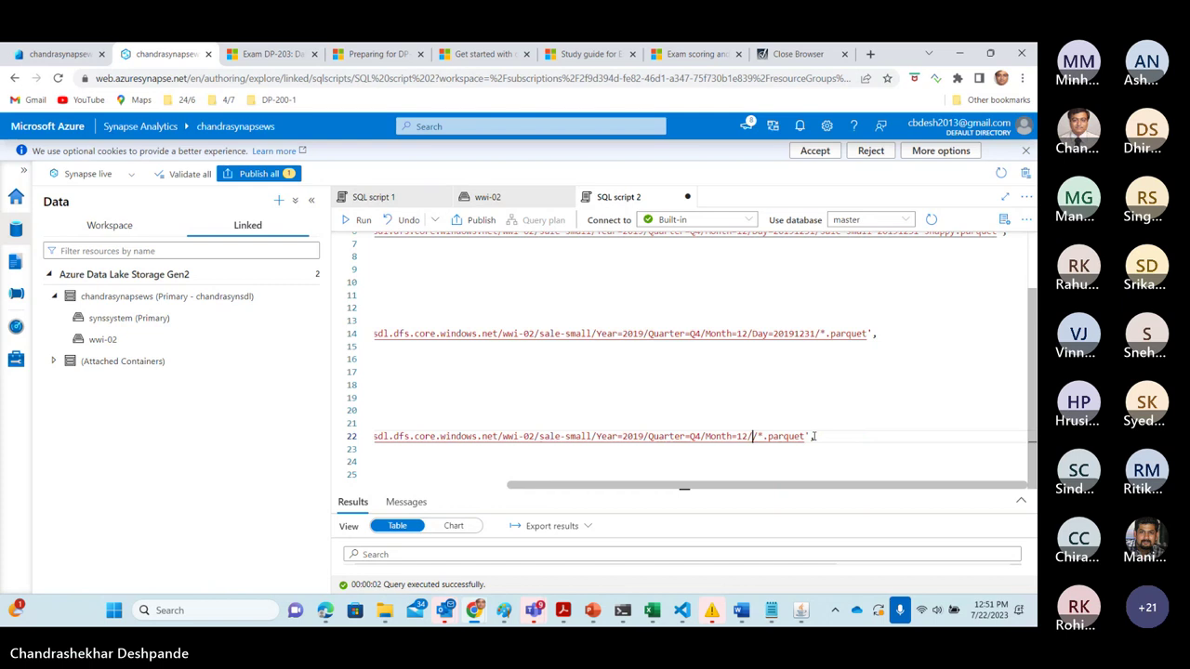
pyautogui.write('*')
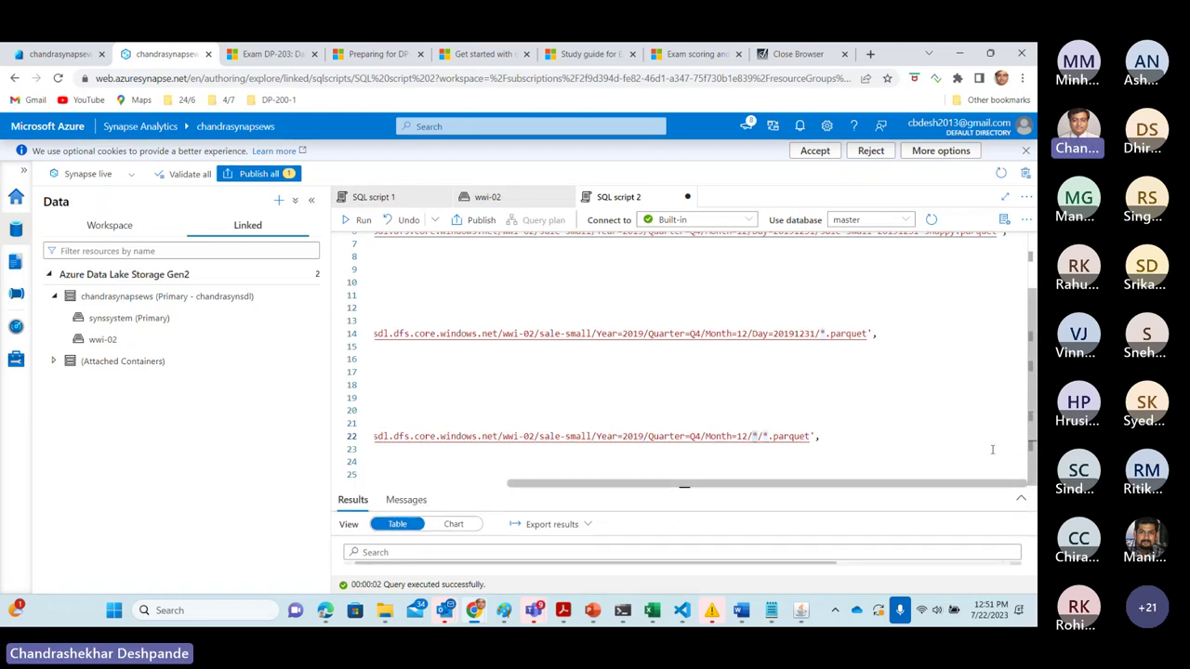
# Step: Run only the Month=12/*/*.parquet query and enlarge the results area to view the returned rows
pyautogui.moveTo(949, 486); pyautogui.dragTo(725, 516)
pyautogui.moveTo(476, 459); pyautogui.dragTo(374, 385)
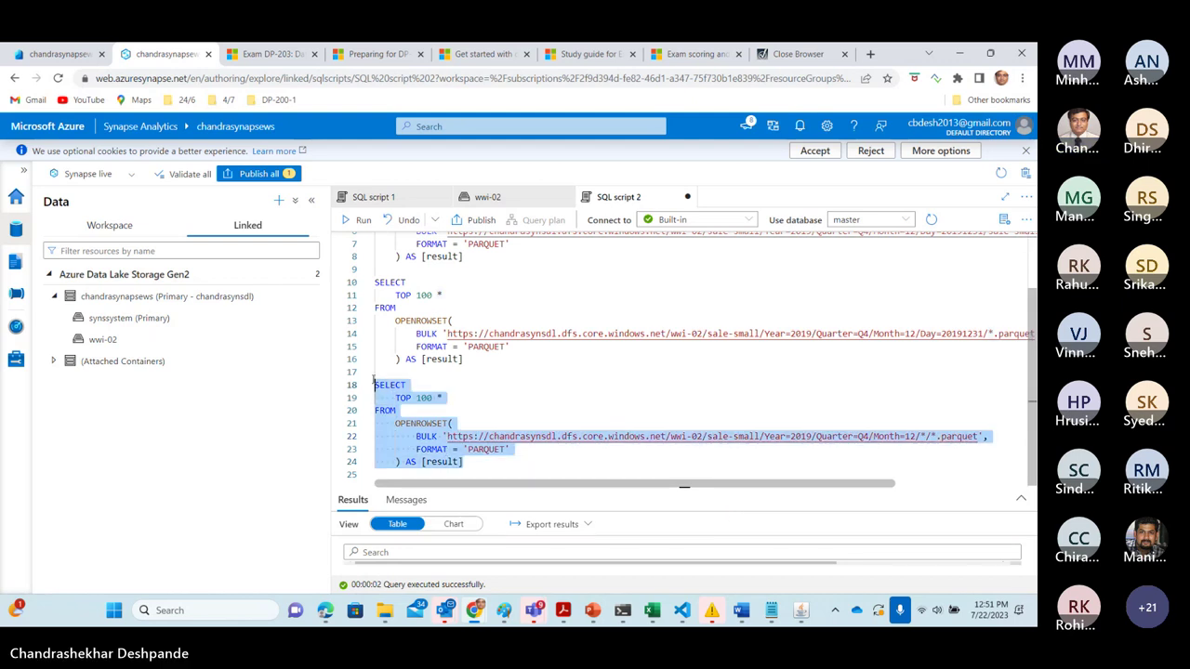
pyautogui.click(350, 219)
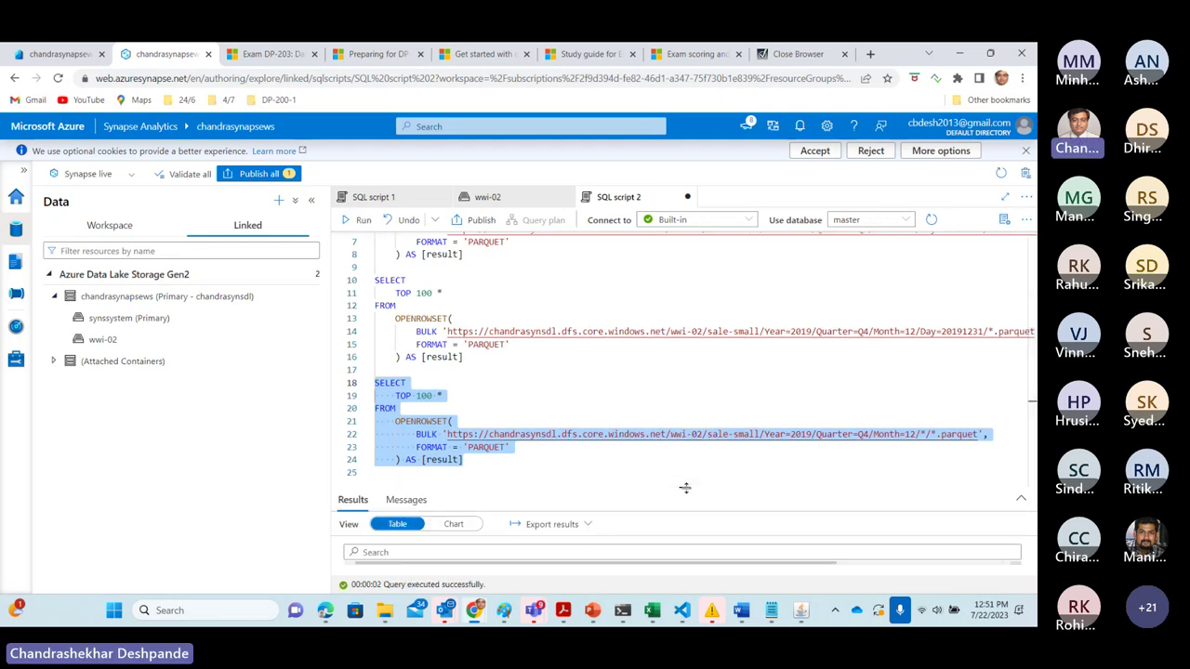
pyautogui.moveTo(685, 486); pyautogui.dragTo(683, 327)
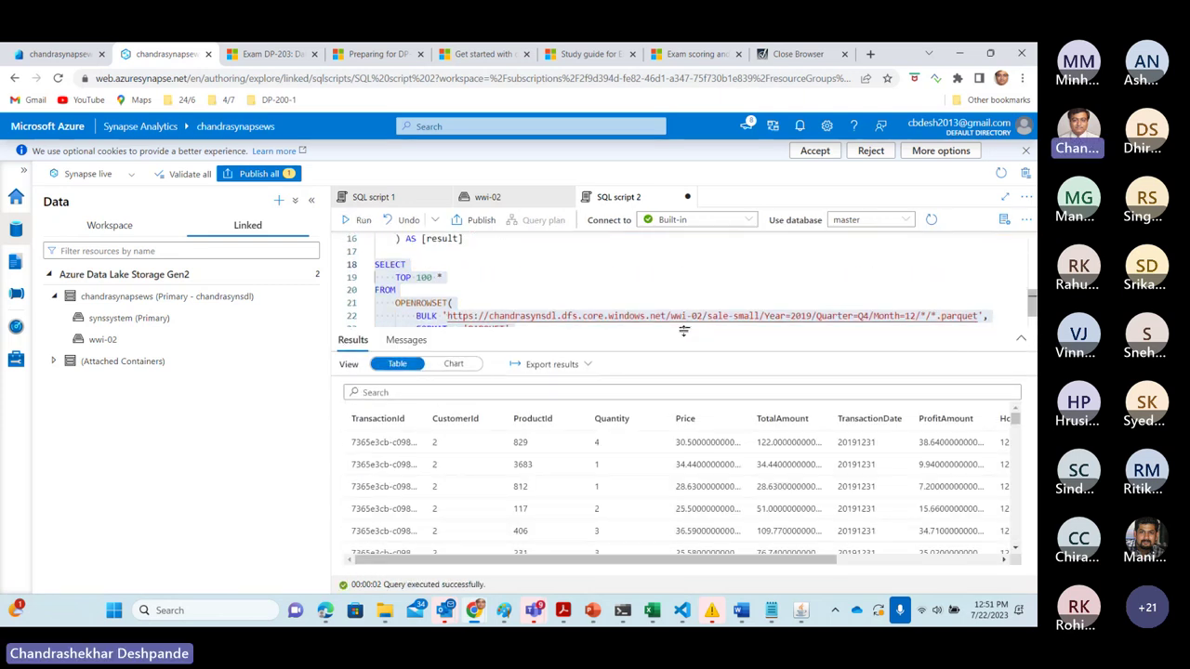
pyautogui.moveTo(1032, 300); pyautogui.dragTo(1032, 313)
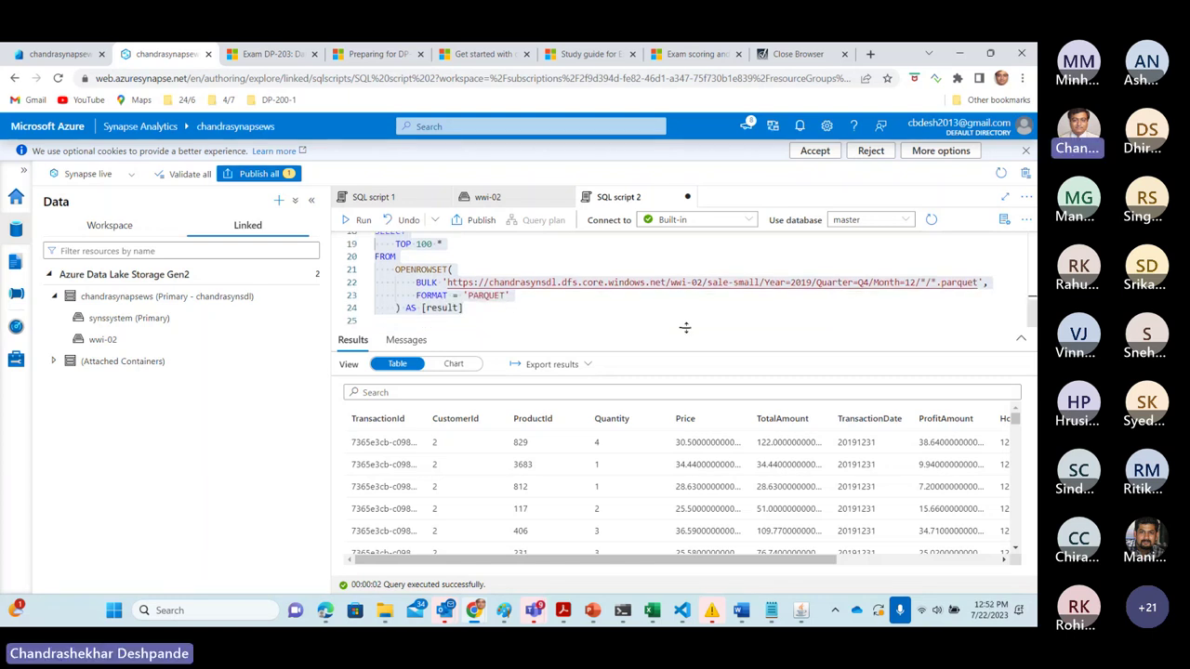
# Step: Enlarge the script editor area and duplicate the Month=12/*/*.parquet query at the end of the script
pyautogui.moveTo(688, 326); pyautogui.dragTo(702, 426)
pyautogui.moveTo(464, 388); pyautogui.dragTo(374, 318)
pyautogui.hotkey('ctrl', 'c')
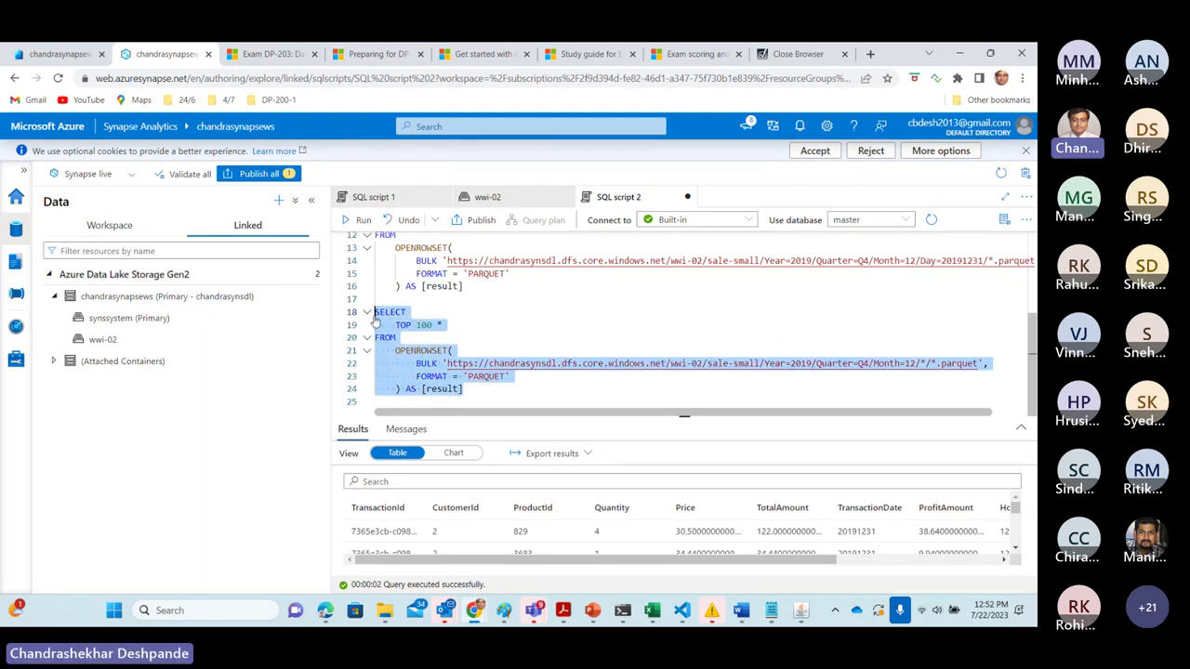
pyautogui.click(499, 401)
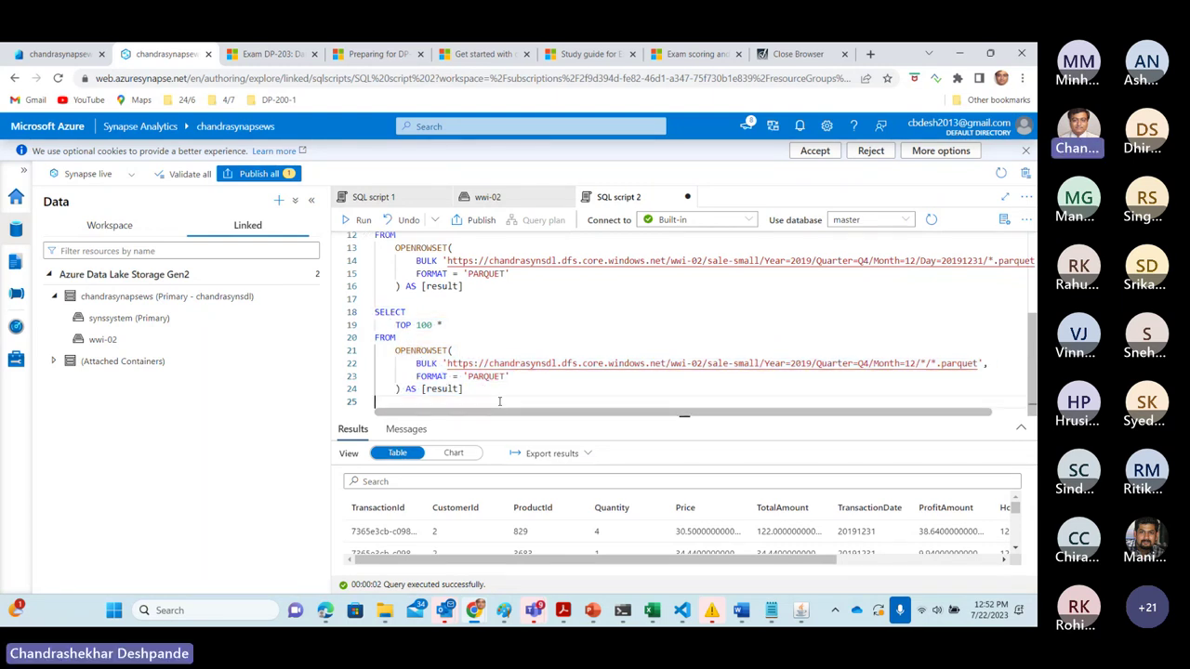
pyautogui.press('Return')
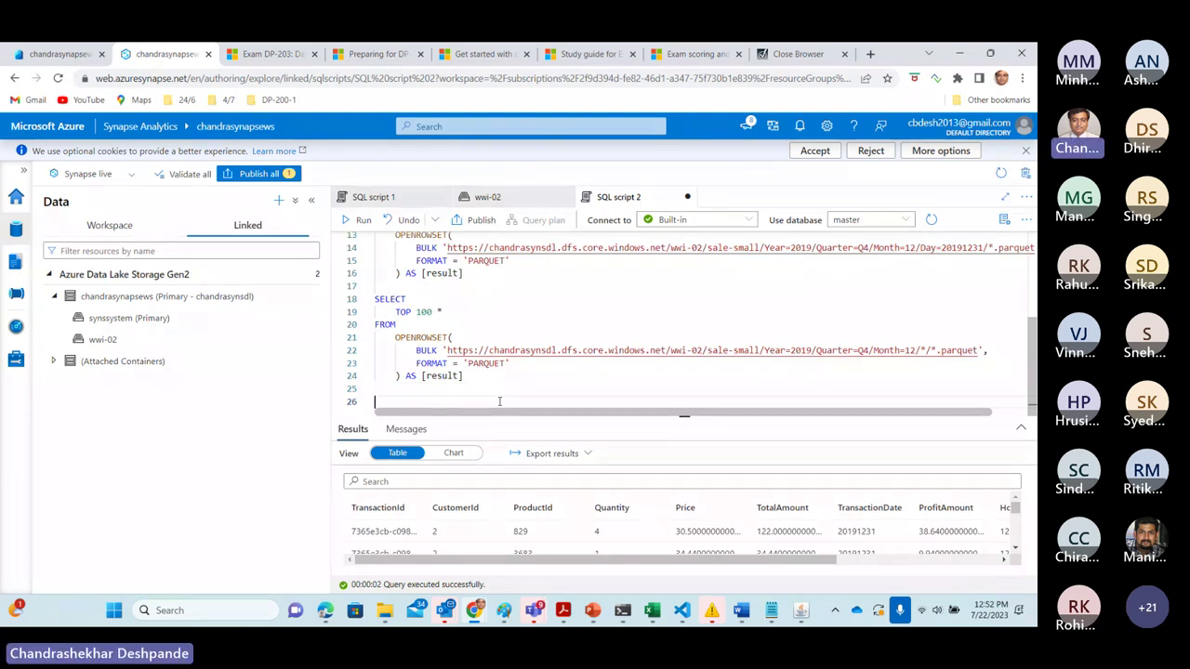
pyautogui.hotkey('ctrl', 'v')
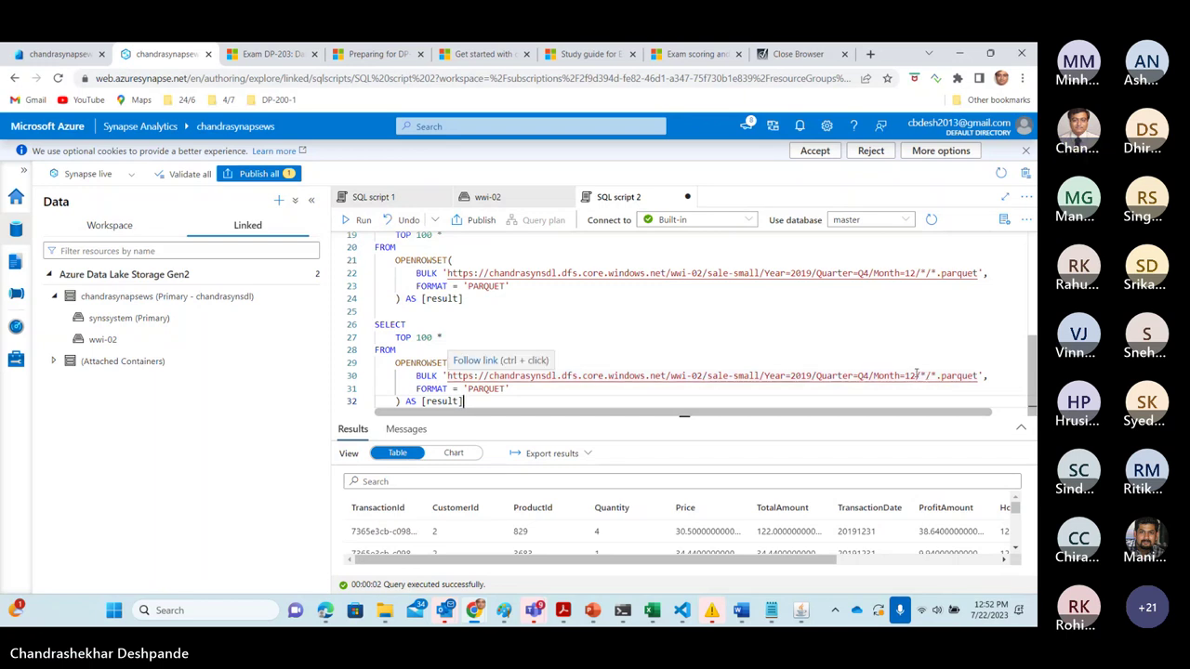
# Step: Change the last query's BULK path to end in Quarter=Q4/**/*.parquet and run only that query
pyautogui.moveTo(914, 375); pyautogui.dragTo(874, 375)
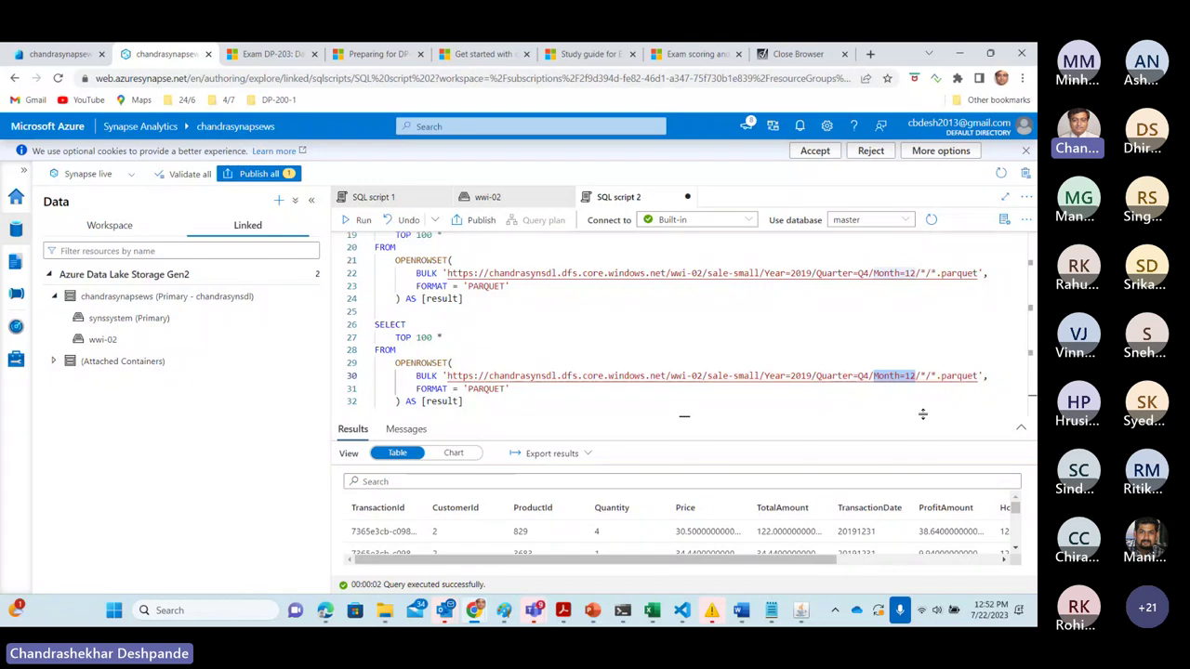
pyautogui.write('*')
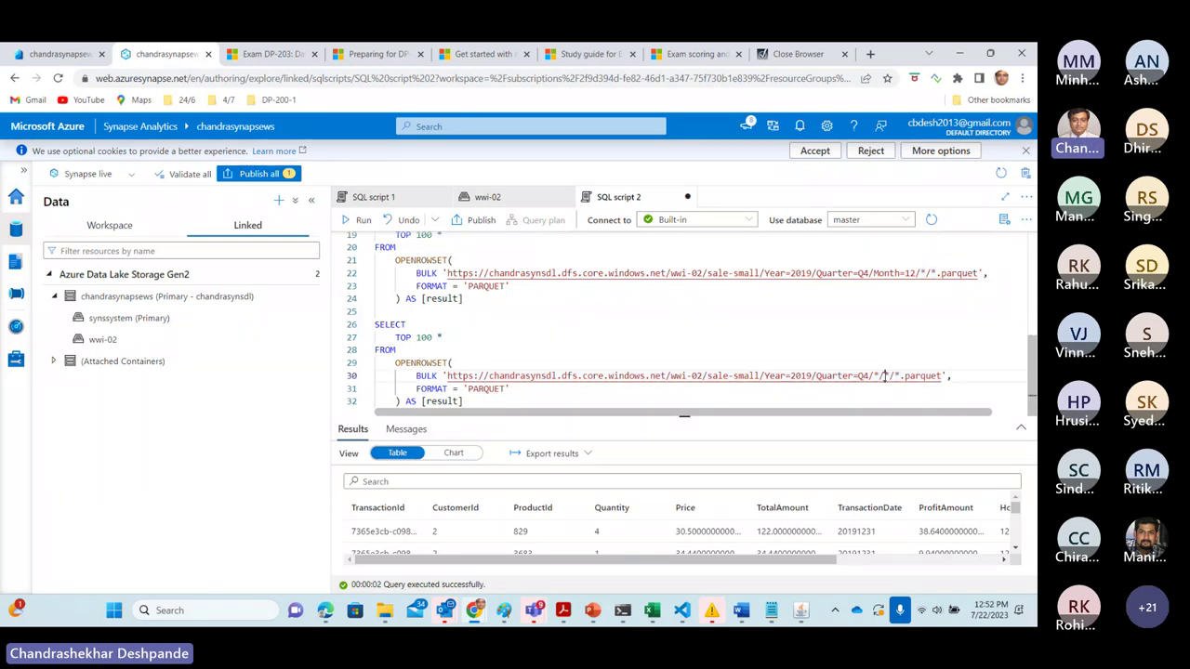
pyautogui.press('BackSpace')
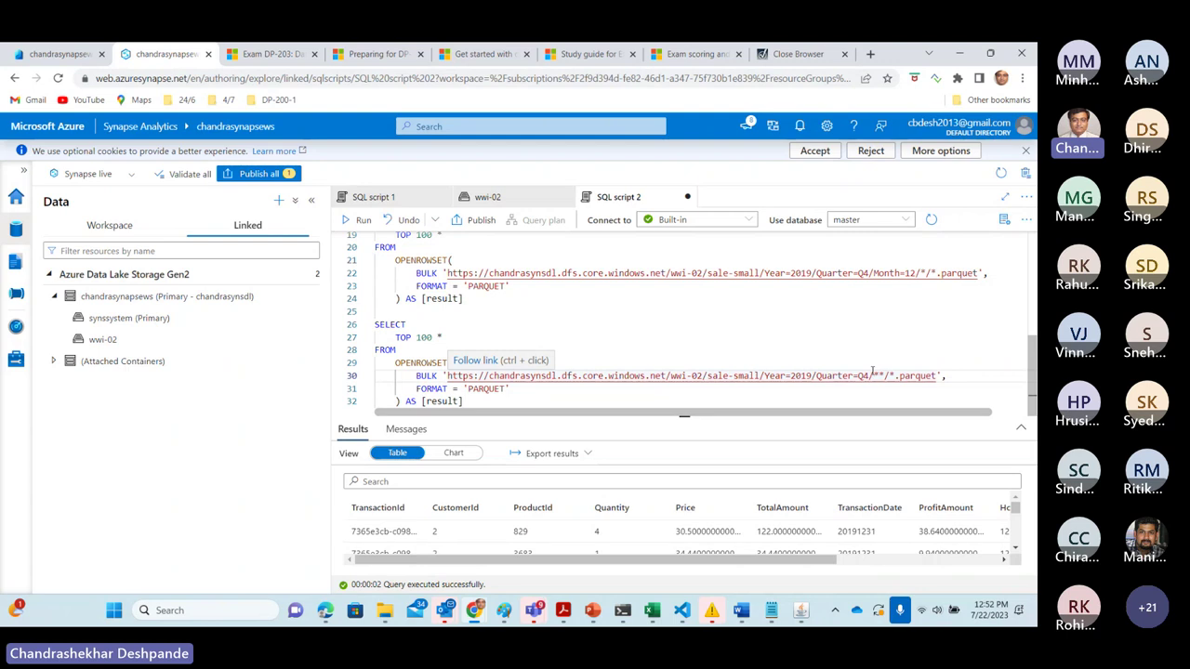
pyautogui.doubleClick(880, 376)
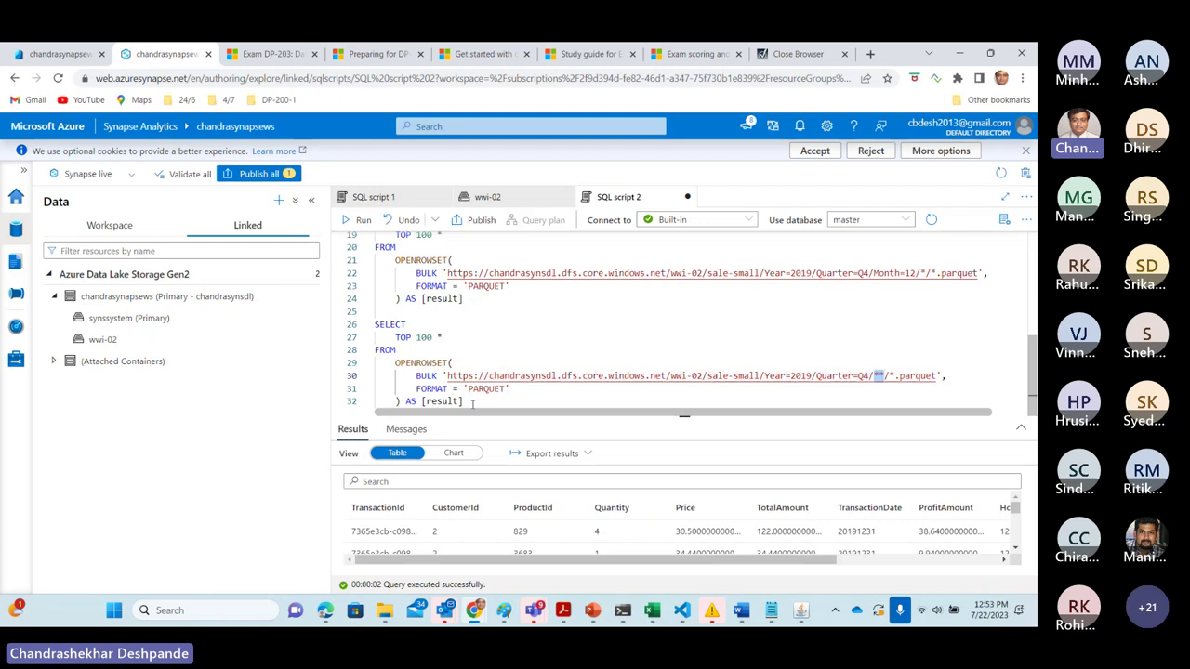
pyautogui.moveTo(472, 403); pyautogui.dragTo(375, 324)
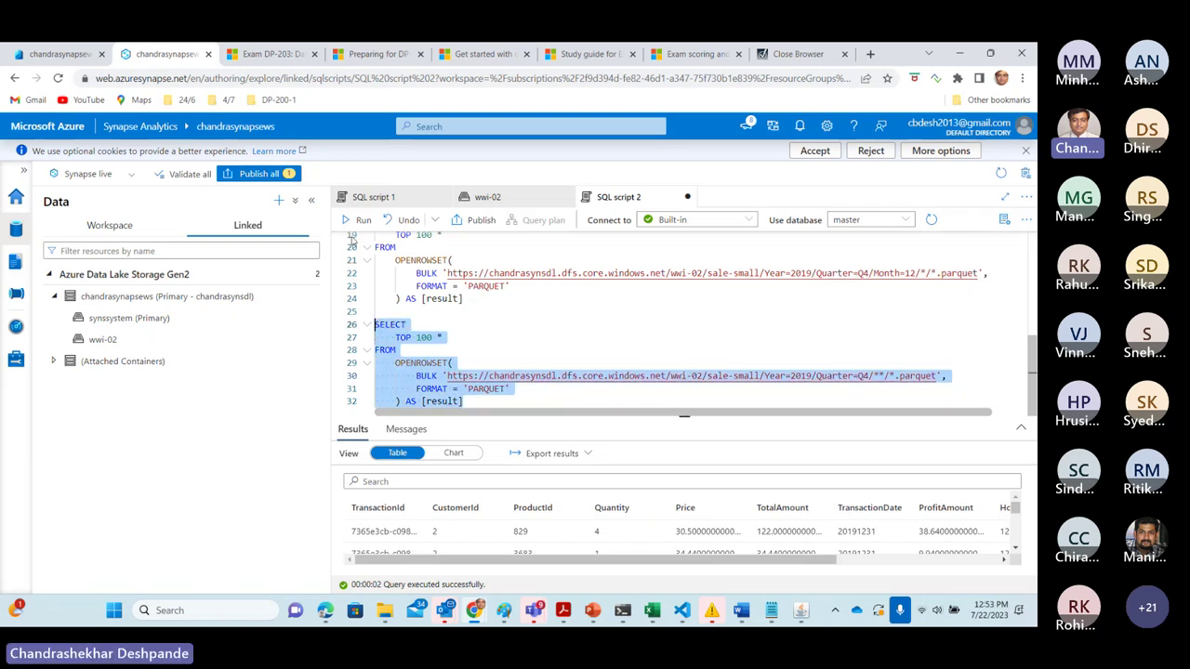
pyautogui.click(357, 220)
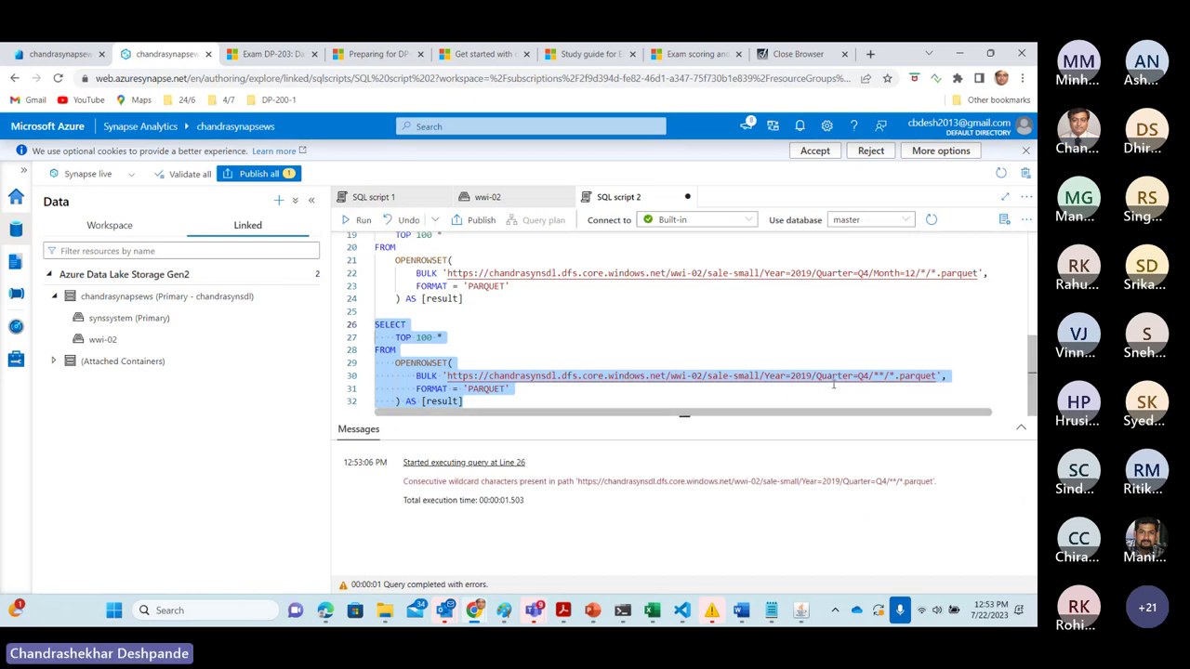
# Step: Remove /*.parquet from the last query's BULK path so it ends in Quarter=Q4/**
pyautogui.click(935, 375)
pyautogui.press('BackSpace')
pyautogui.press('BackSpace')
pyautogui.press('BackSpace')
pyautogui.press('BackSpace')
pyautogui.press('BackSpace')
pyautogui.press('BackSpace')
pyautogui.press('BackSpace')
pyautogui.press('BackSpace')
pyautogui.press('BackSpace')
pyautogui.press('BackSpace')
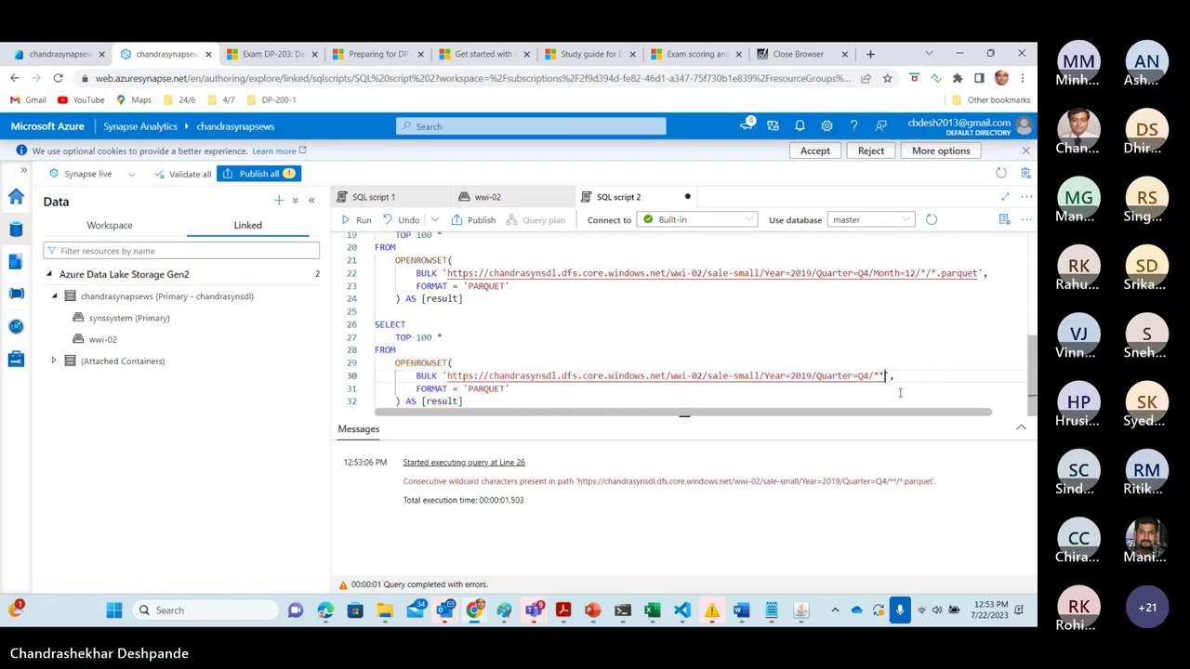
pyautogui.press('Down')
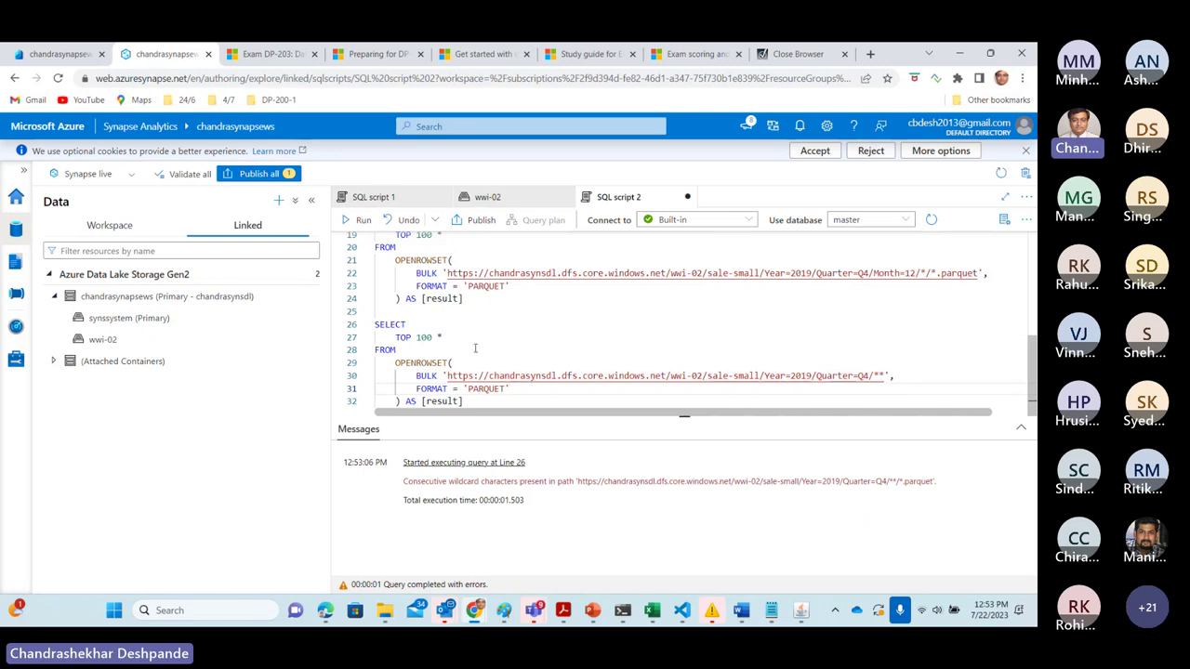
# Step: Run only the Quarter=Q4/** query instead of the whole script
pyautogui.click(355, 221)
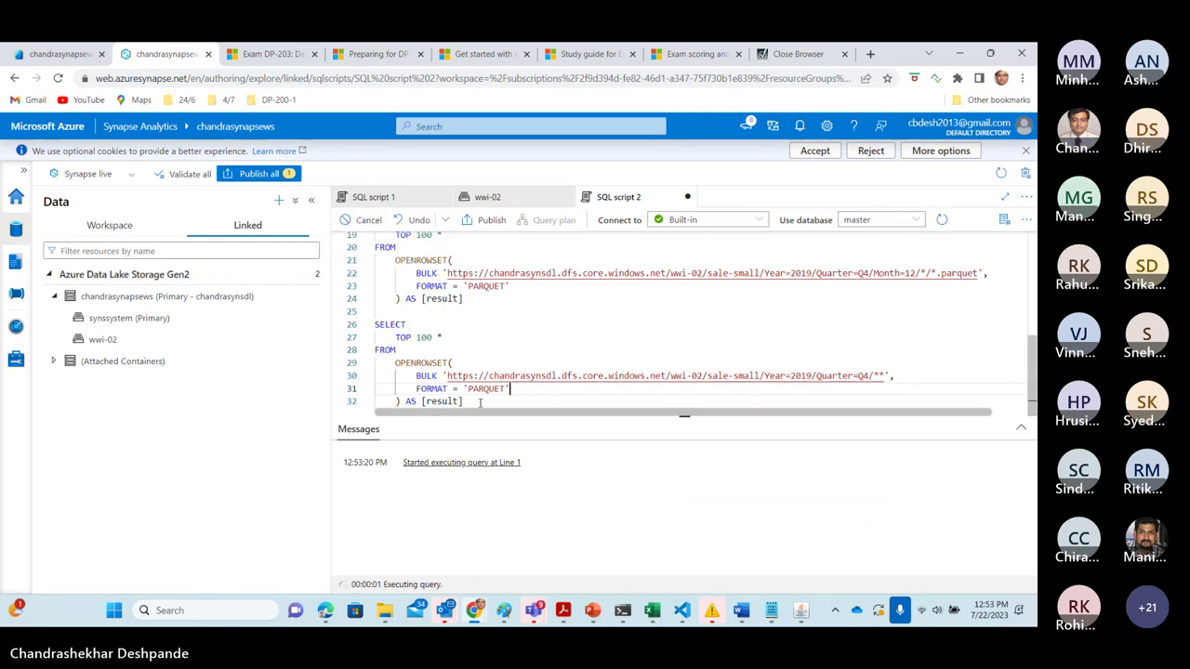
pyautogui.moveTo(465, 401); pyautogui.dragTo(371, 325)
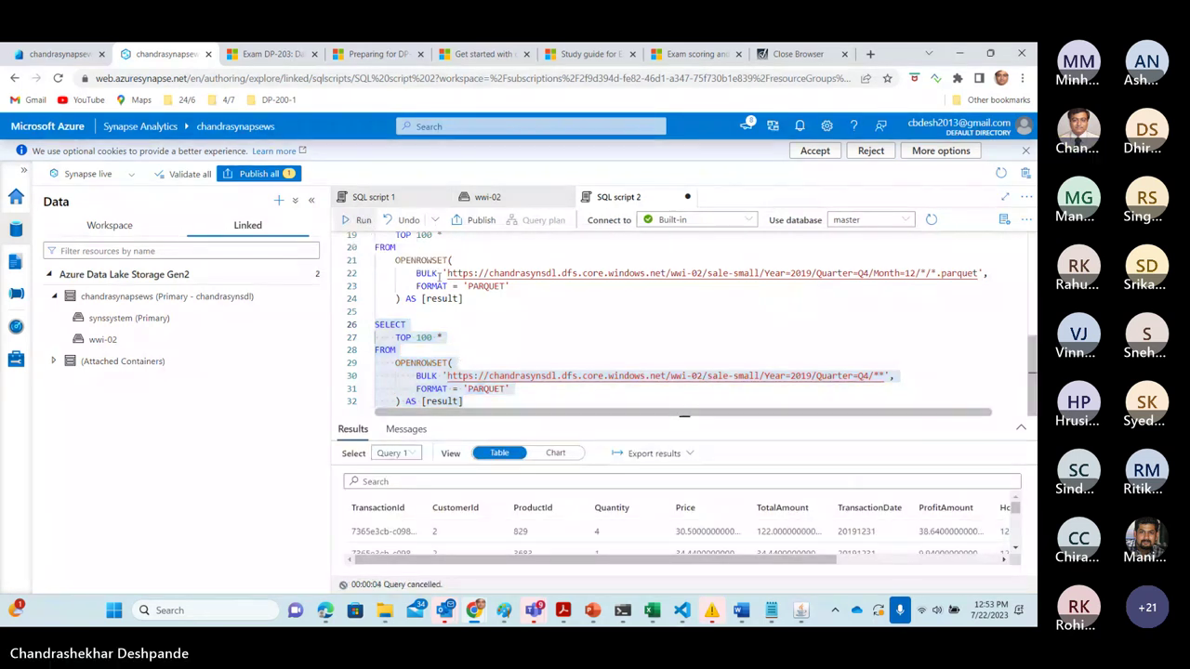
pyautogui.click(356, 220)
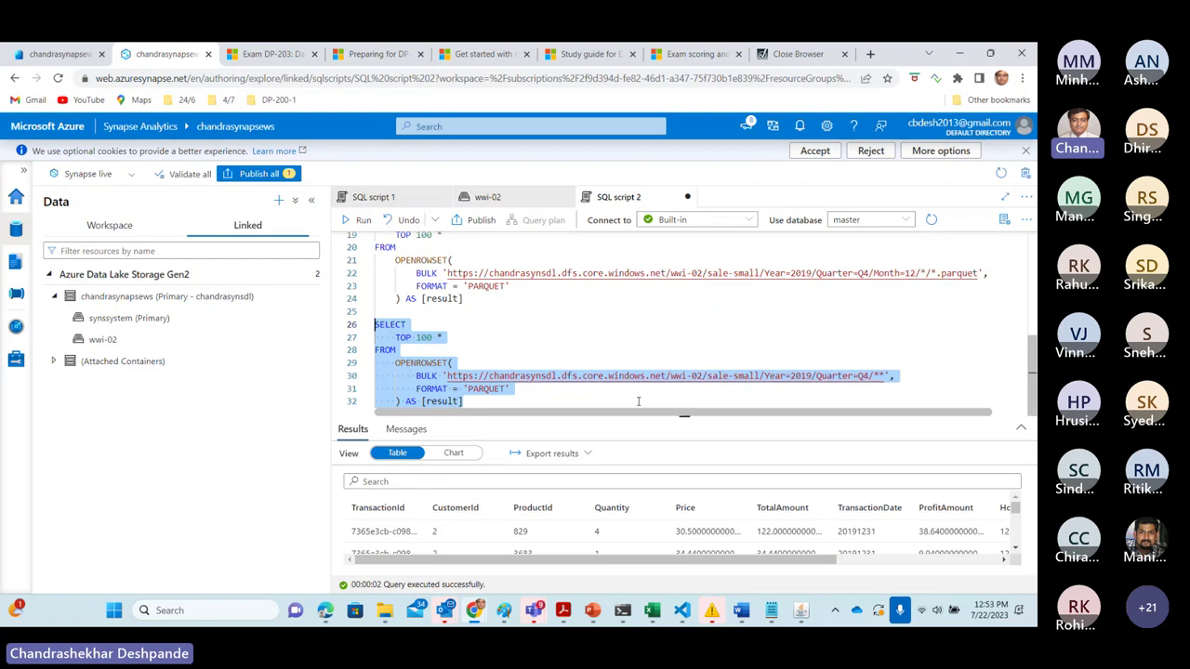
pyautogui.click(633, 389)
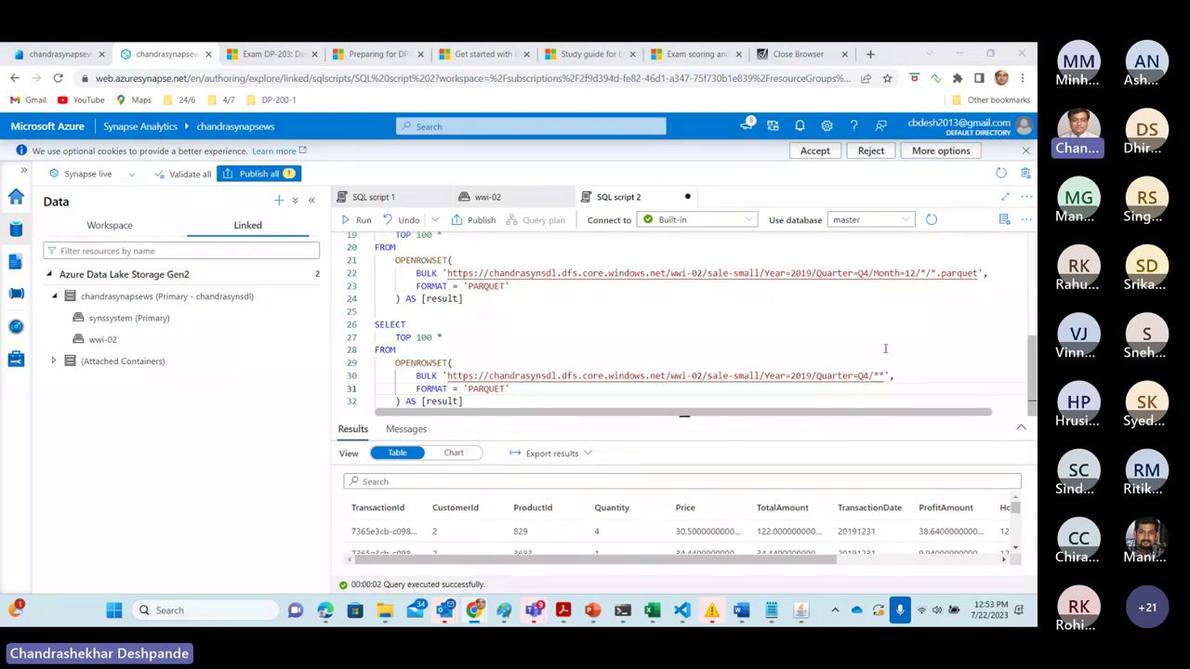
# Step: Switch to Lab040_ServerlessSqlPool.docx in Word and copy query VII, which aggregates profit and quantity by TransactionDate and ProductId
pyautogui.hotkey('alt', 'Tab')
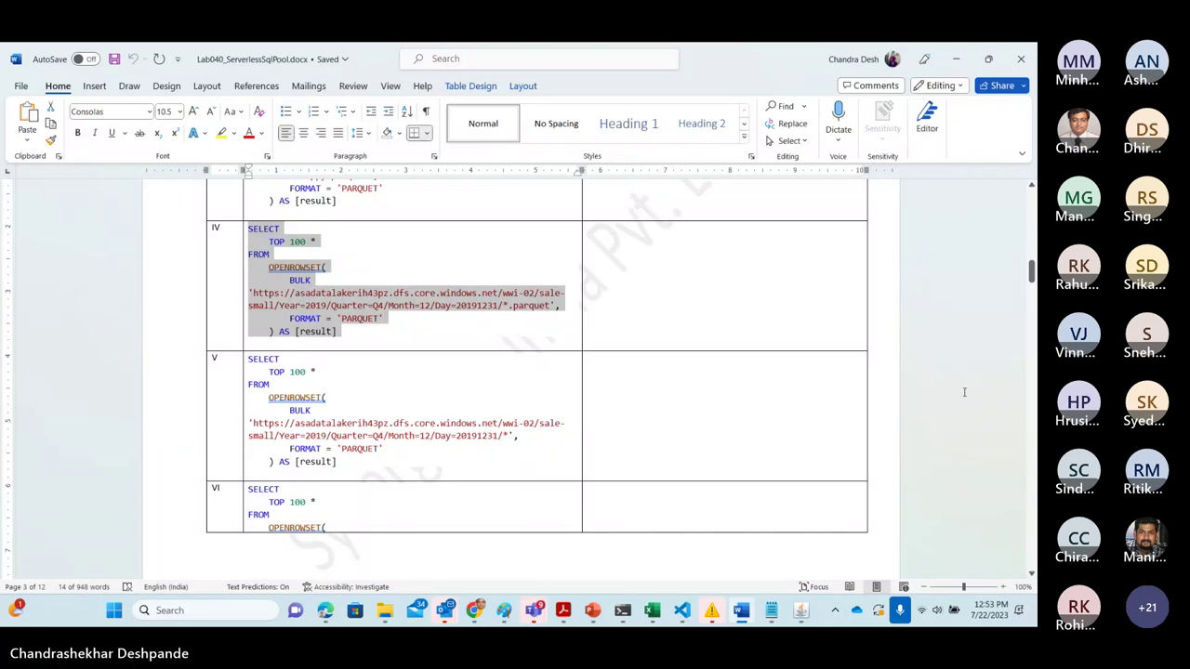
pyautogui.moveTo(1029, 277); pyautogui.dragTo(1030, 298)
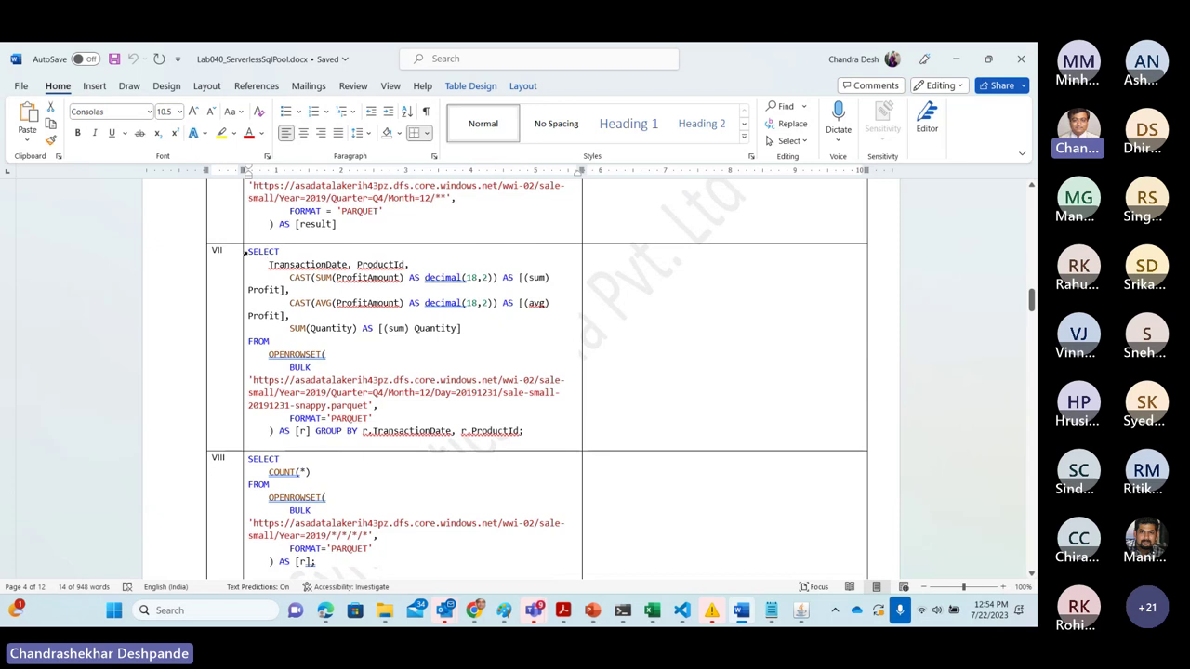
pyautogui.moveTo(249, 251); pyautogui.dragTo(535, 435)
pyautogui.hotkey('ctrl', 'c')
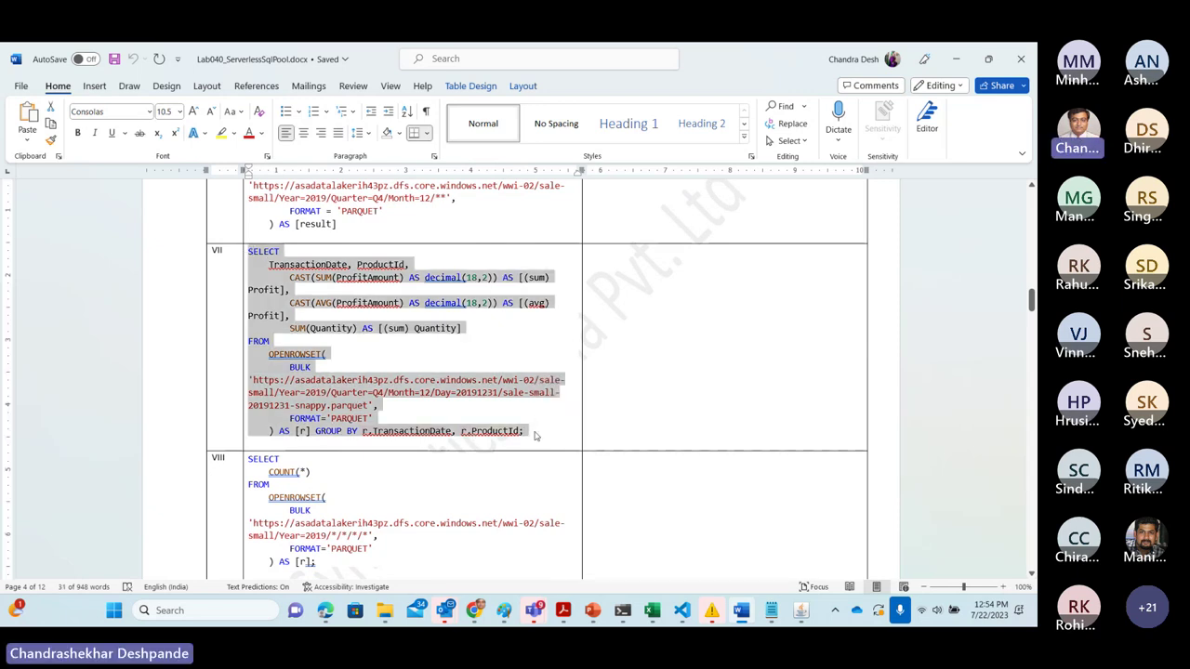
# Step: Switch back to Synapse Studio and paste the copied aggregation query below the Quarter=Q4/** query in SQL script 2
pyautogui.hotkey('alt', 'Tab')
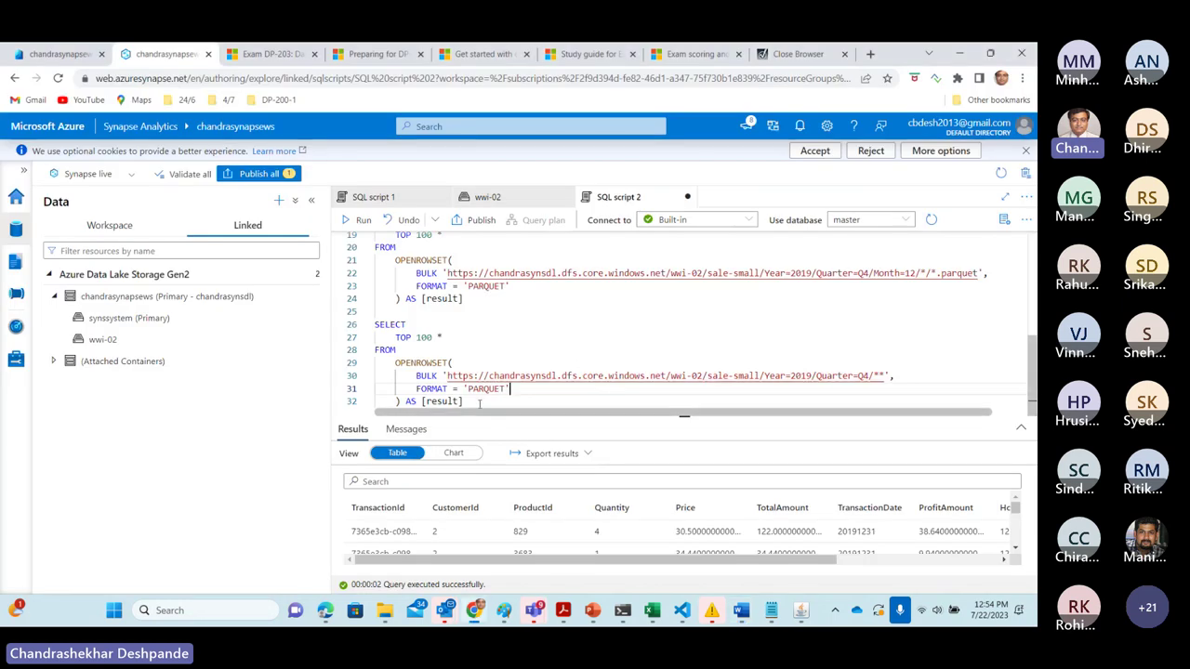
pyautogui.click(482, 402)
pyautogui.press('Return')
pyautogui.press('Return')
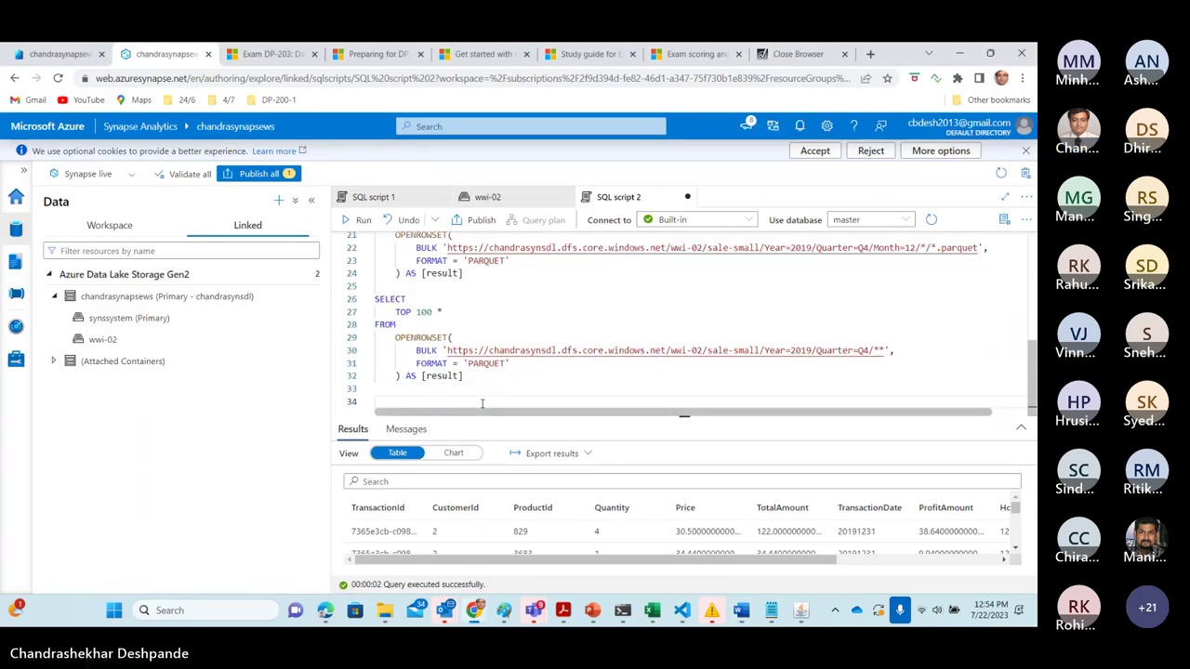
pyautogui.hotkey('ctrl', 'v')
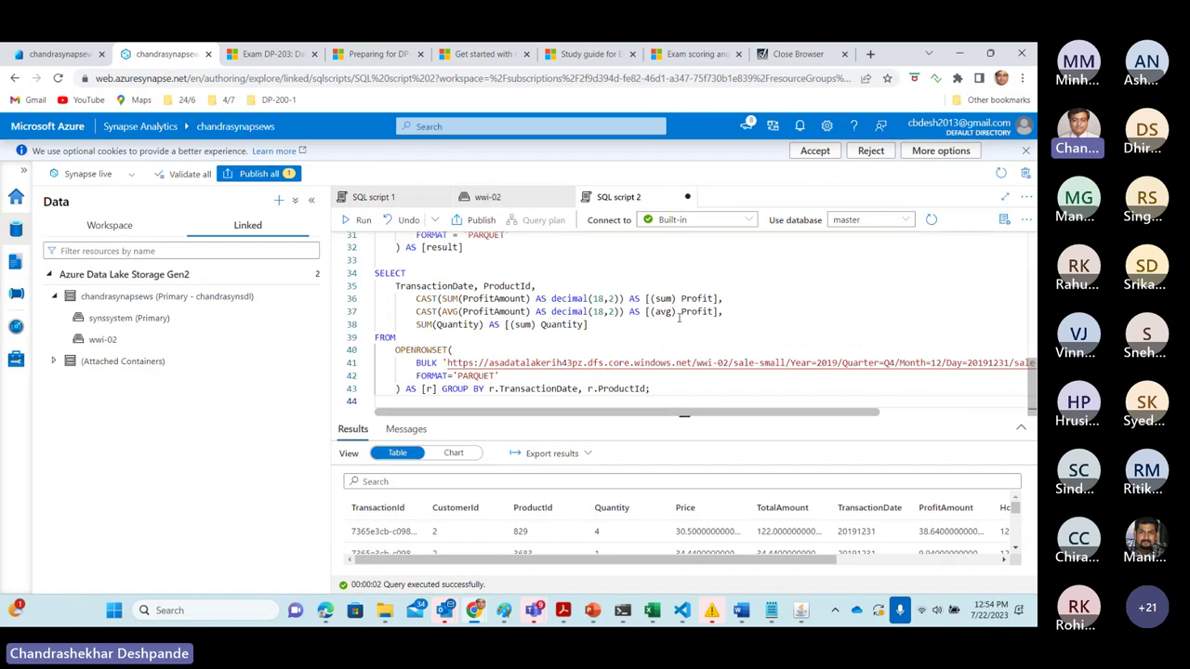
pyautogui.scroll(2, 1032, 381)
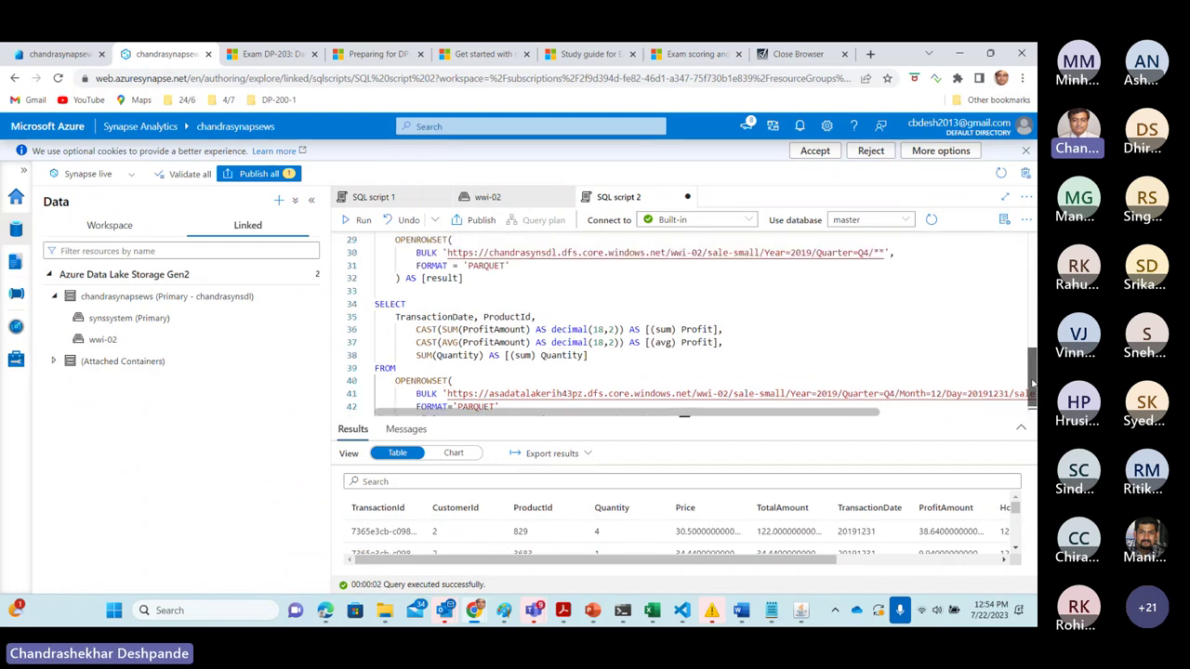
pyautogui.scroll(3, 1032, 381)
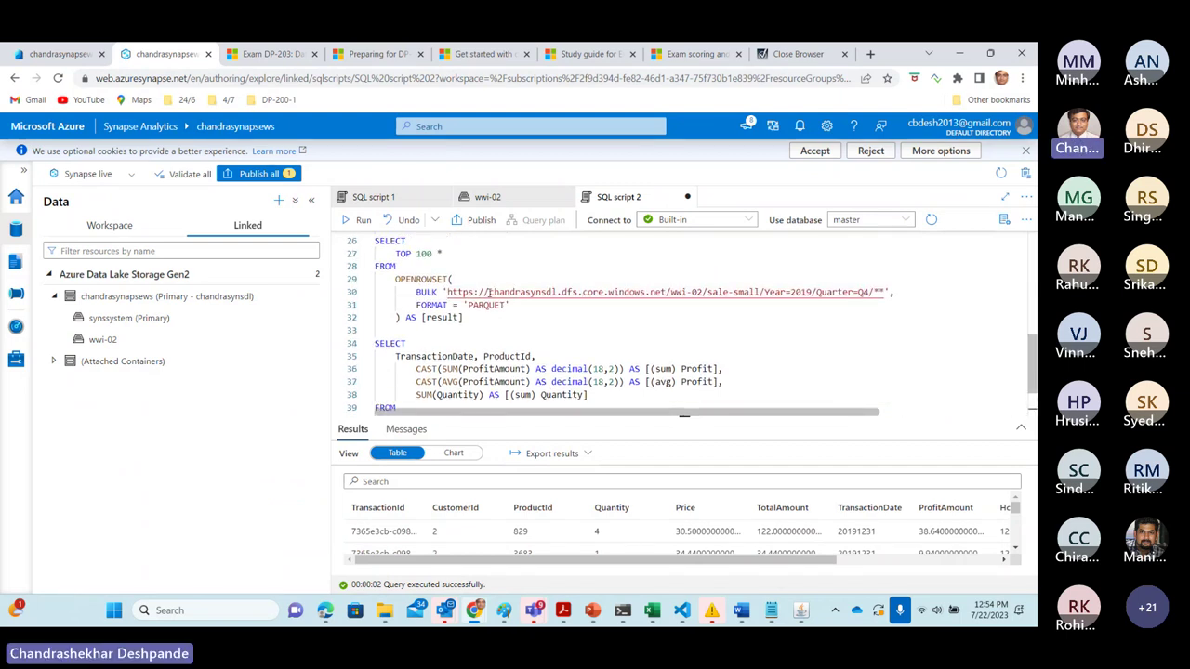
# Step: Replace the storage account name in the aggregation query's BULK path with chandrasynsdl, copied from the Quarter=Q4/** query
pyautogui.moveTo(487, 292); pyautogui.dragTo(556, 294)
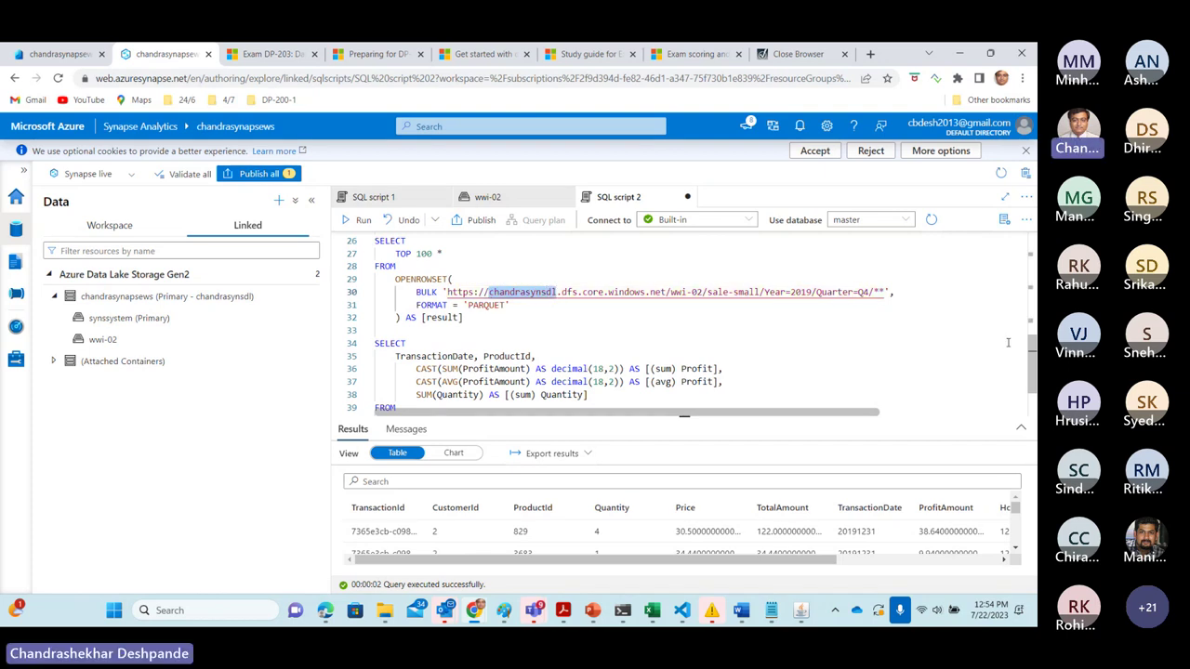
pyautogui.scroll(-2, 1032, 348)
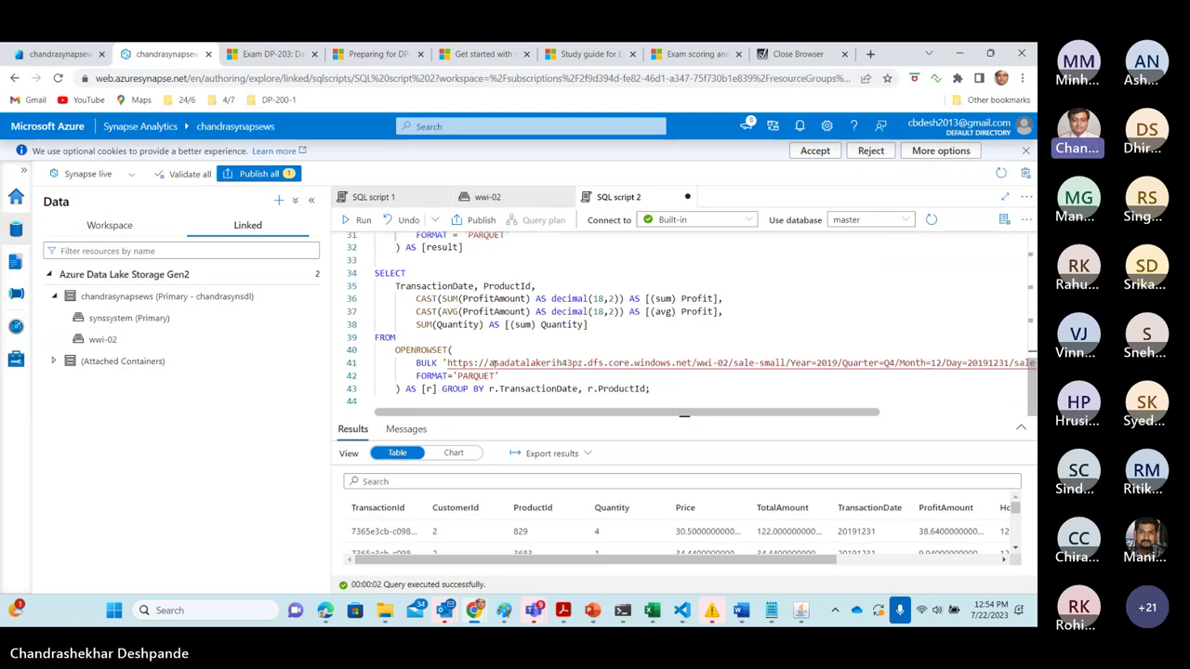
pyautogui.moveTo(488, 363); pyautogui.dragTo(583, 363)
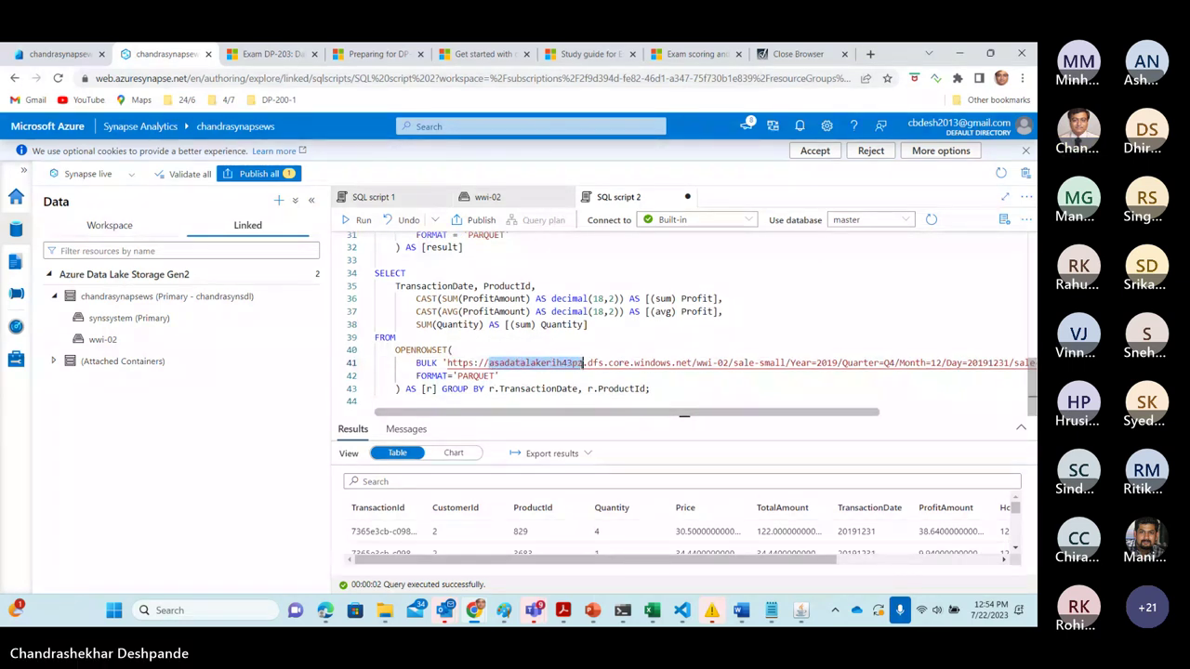
pyautogui.hotkey('ctrl', 'v')
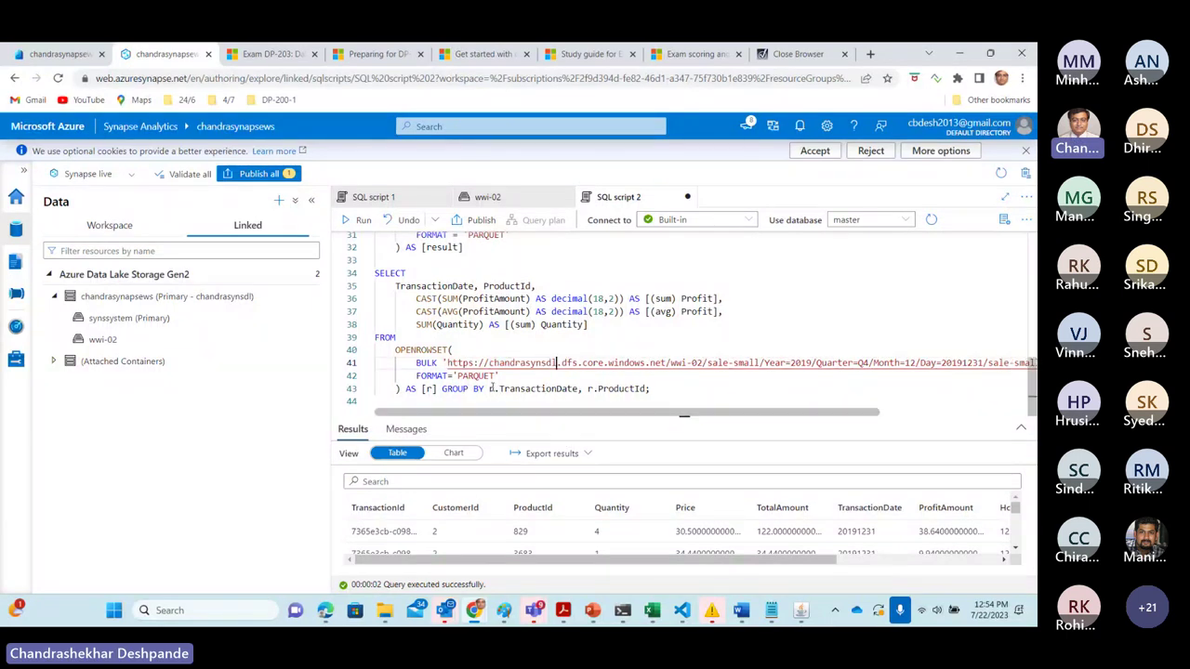
# Step: Examine the aggregation query's TransactionDate and ProductId columns, its profit and quantity aggregates, and the matching GROUP BY clause
pyautogui.moveTo(489, 388); pyautogui.dragTo(575, 389)
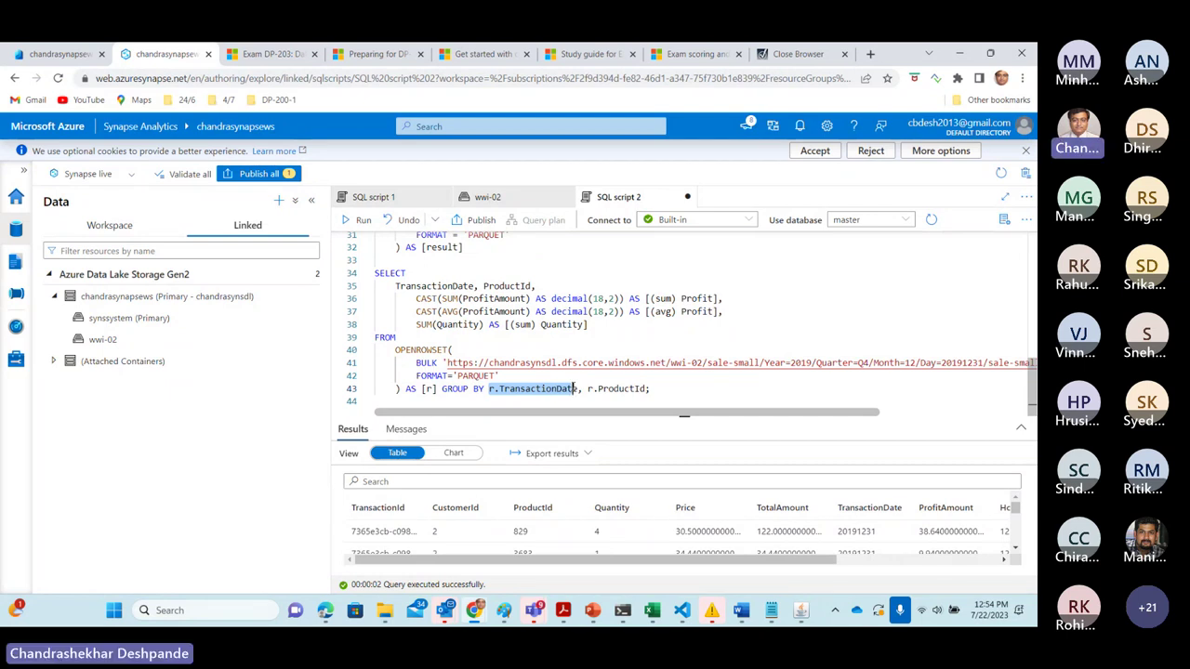
pyautogui.moveTo(474, 299); pyautogui.dragTo(518, 298)
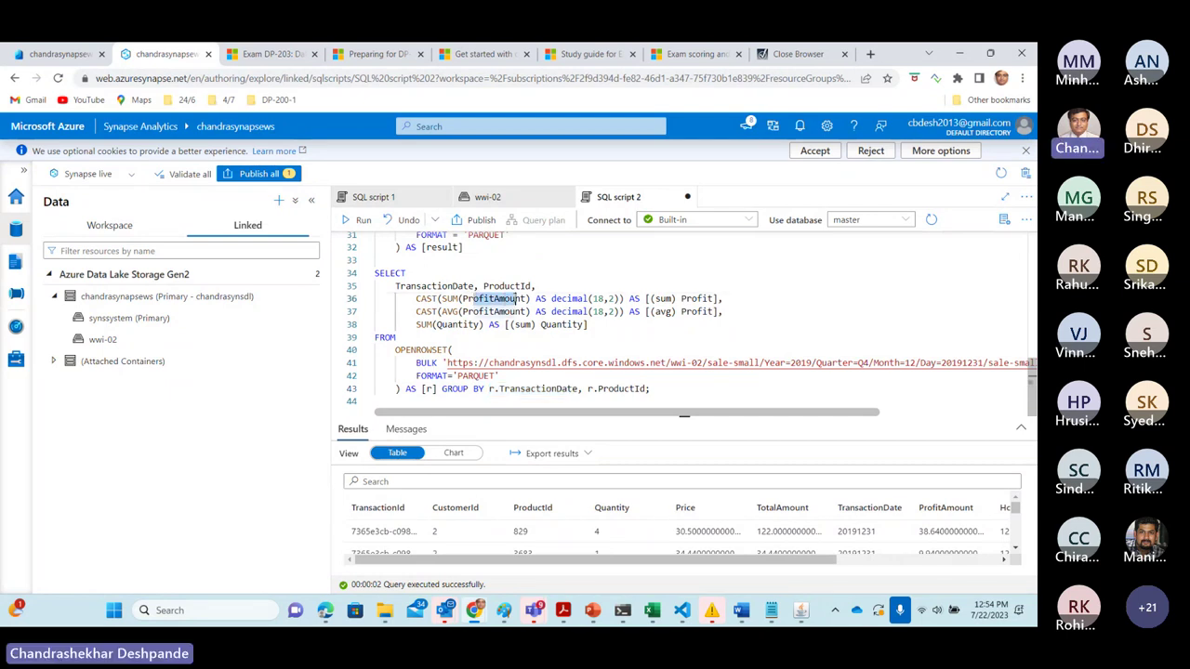
pyautogui.moveTo(417, 286); pyautogui.dragTo(474, 286)
pyautogui.moveTo(529, 563); pyautogui.dragTo(674, 568)
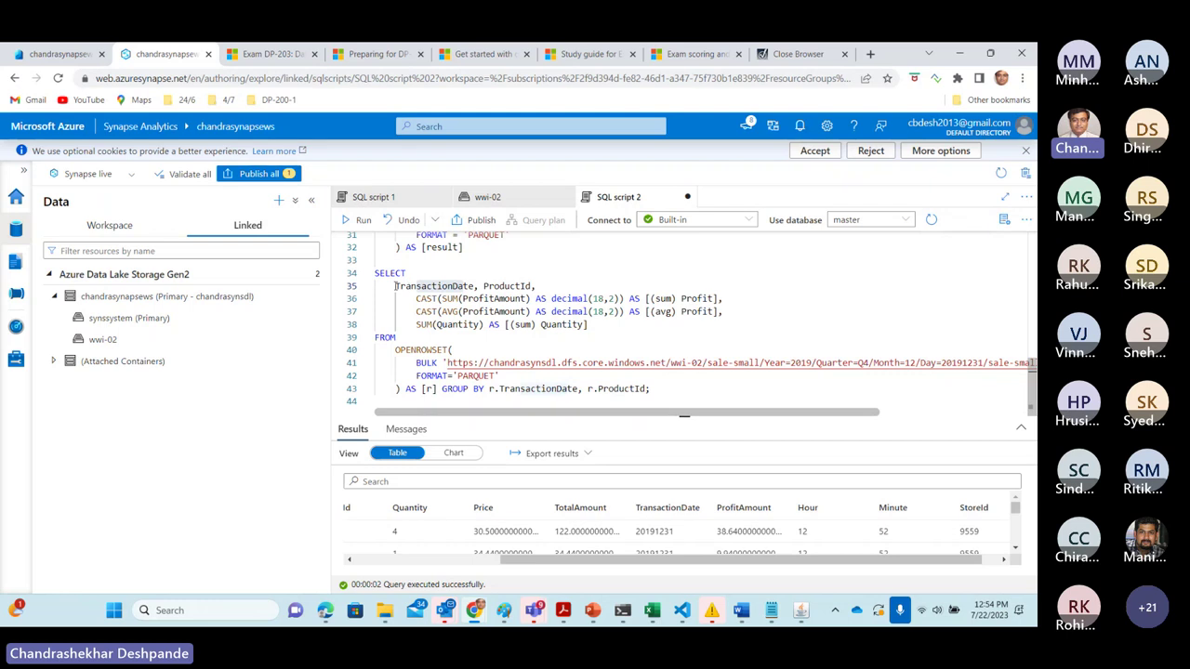
pyautogui.moveTo(395, 286); pyautogui.dragTo(615, 334)
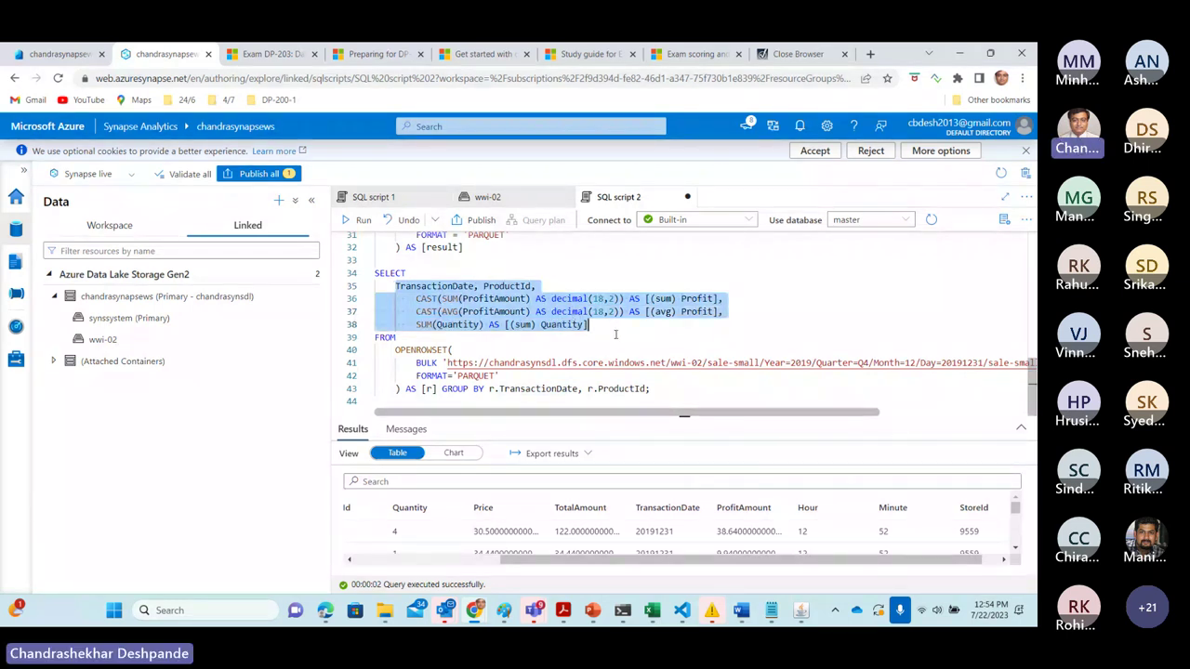
pyautogui.click(614, 336)
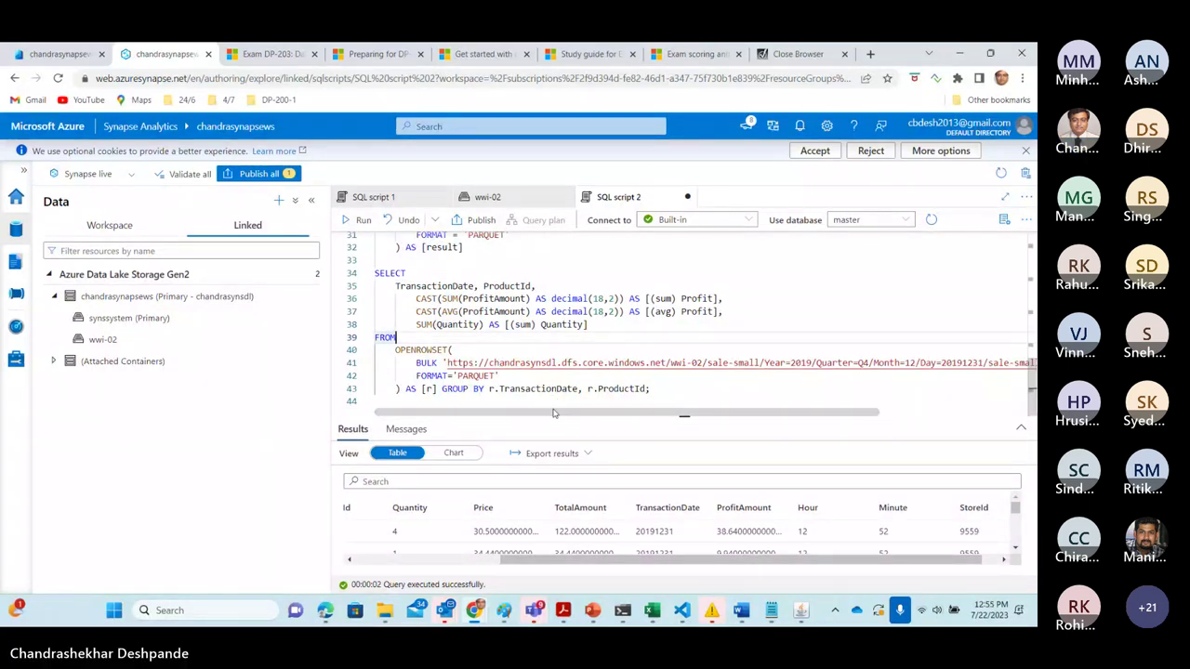
pyautogui.moveTo(443, 388); pyautogui.dragTo(526, 389)
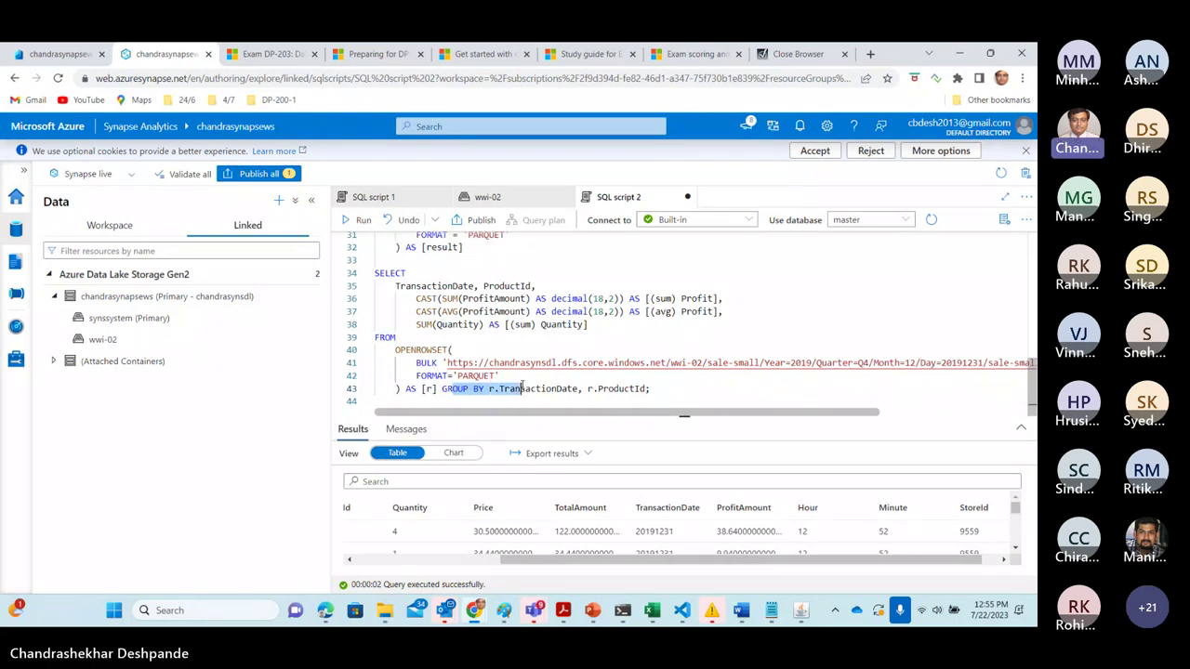
pyautogui.click(592, 375)
pyautogui.moveTo(520, 388); pyautogui.dragTo(680, 388)
pyautogui.click(679, 389)
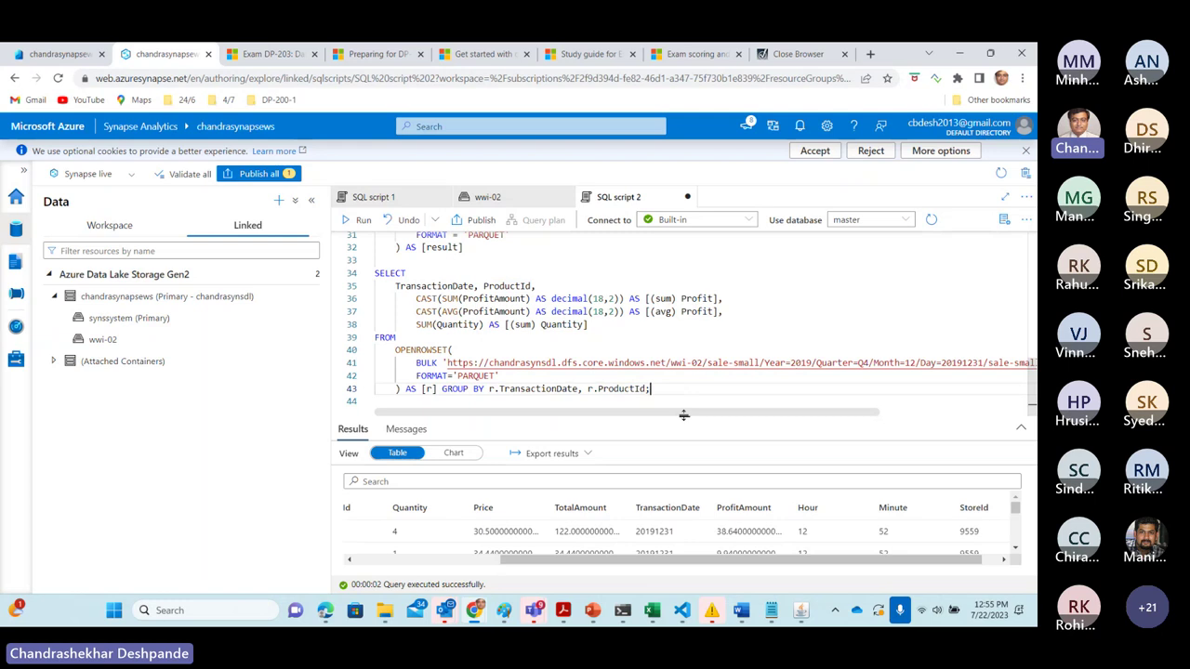
pyautogui.moveTo(683, 415); pyautogui.dragTo(684, 450)
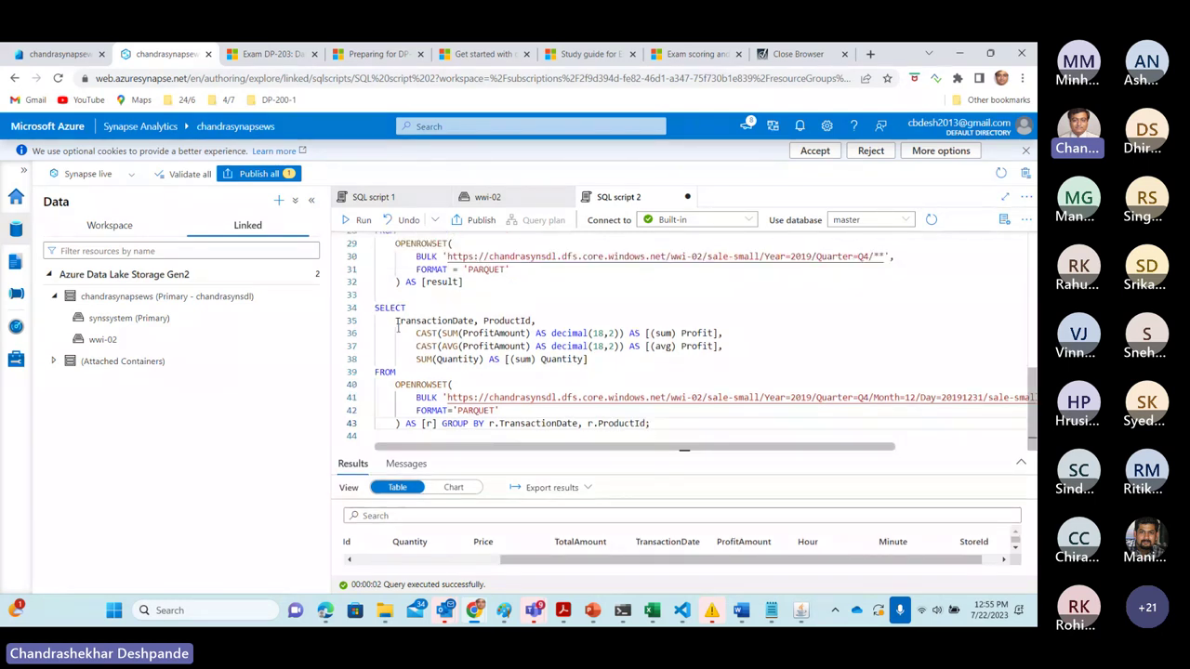
pyautogui.moveTo(416, 338); pyautogui.dragTo(729, 353)
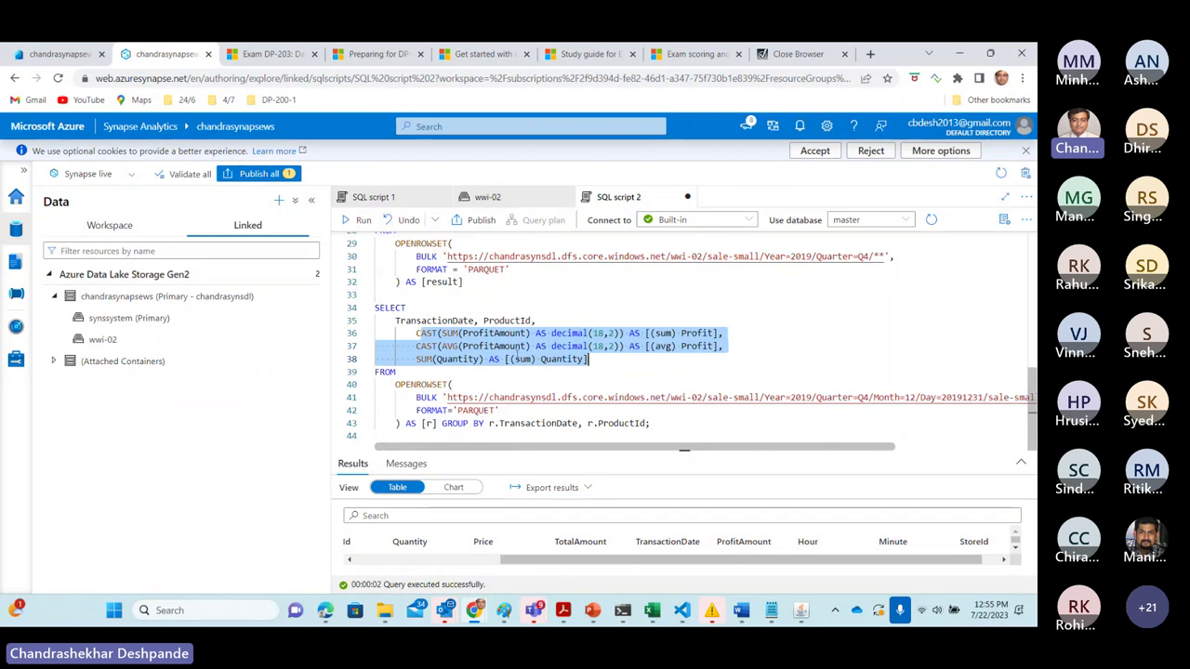
pyautogui.click(601, 379)
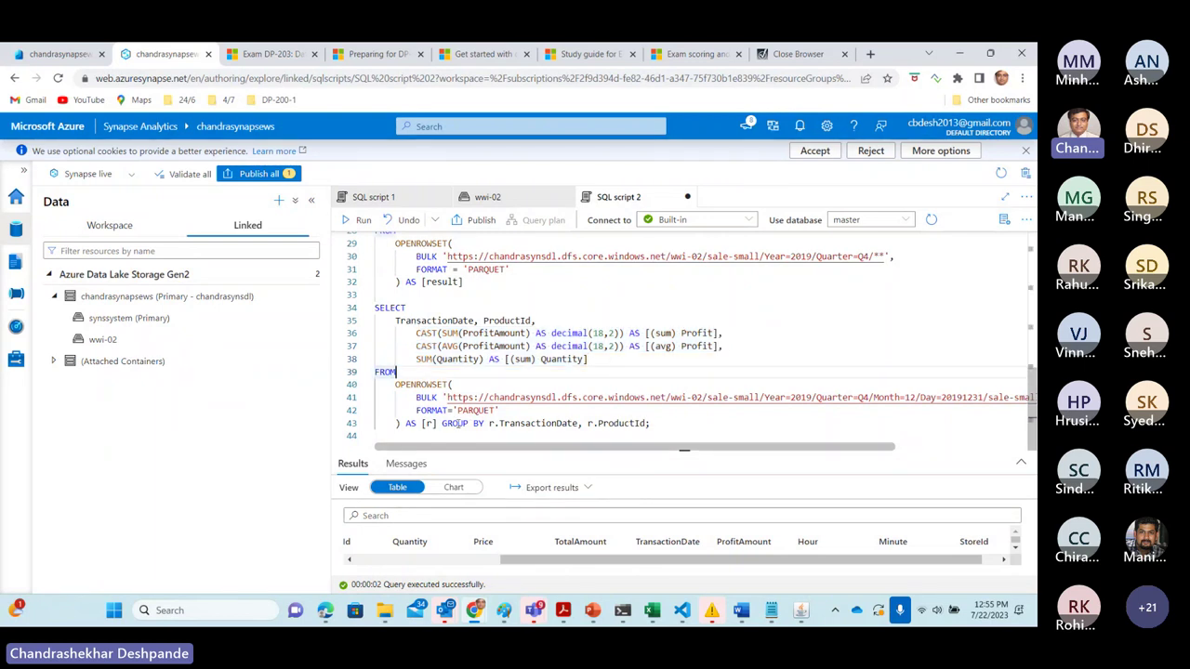
pyautogui.moveTo(450, 423); pyautogui.dragTo(632, 425)
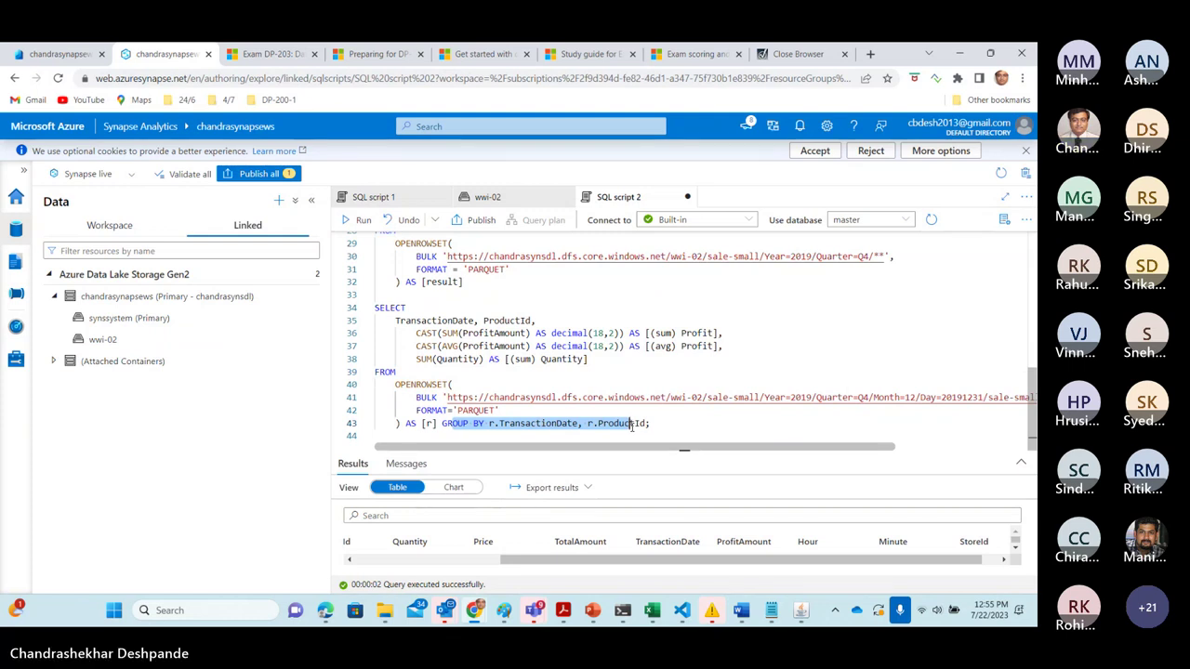
# Step: Run only the aggregation query grouped by TransactionDate and ProductId, and enlarge the results area to show its rows
pyautogui.moveTo(673, 424); pyautogui.dragTo(374, 309)
pyautogui.click(356, 220)
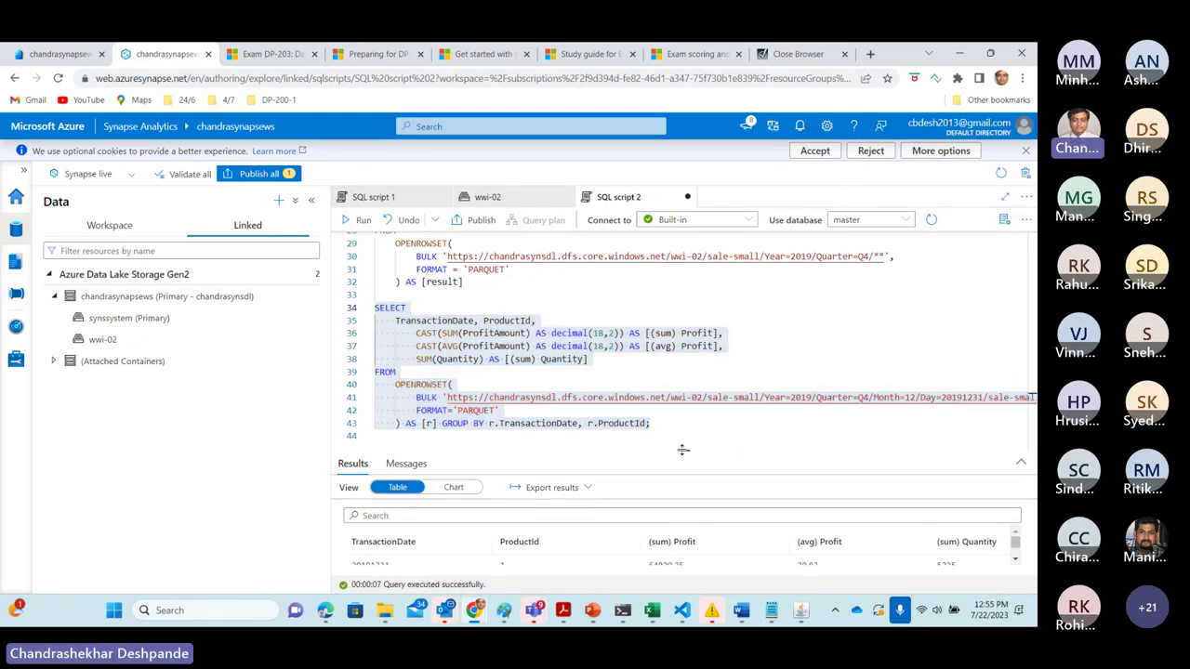
pyautogui.moveTo(682, 450); pyautogui.dragTo(682, 371)
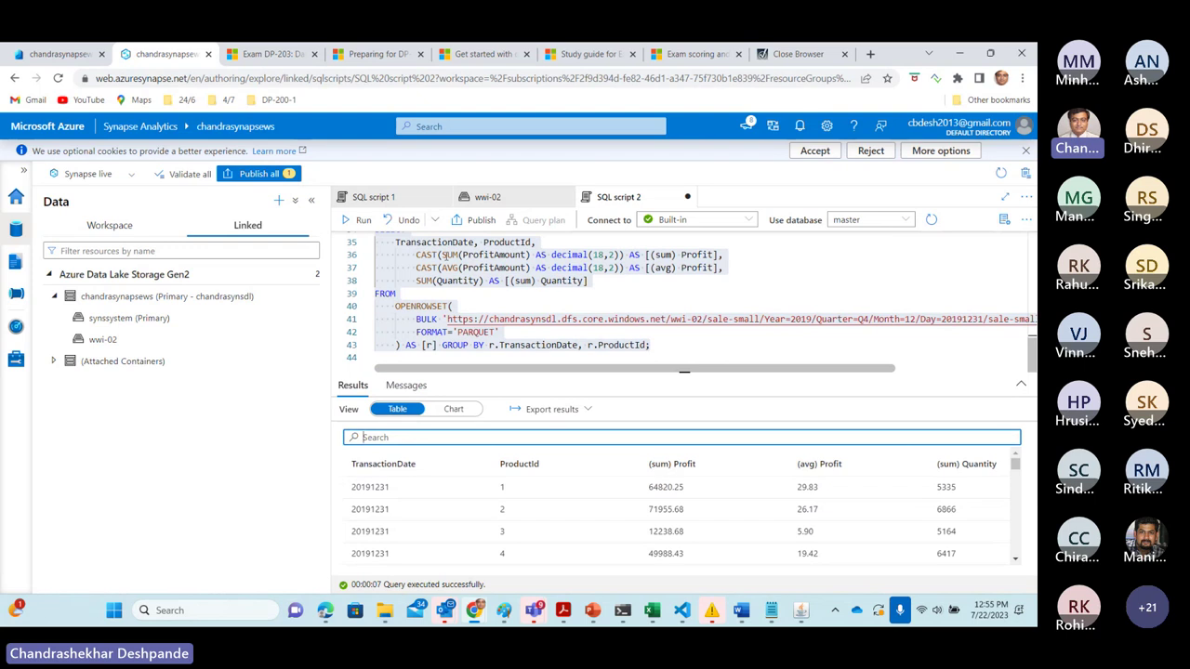
pyautogui.click(517, 263)
pyautogui.hotkey('ctrl', 'a')
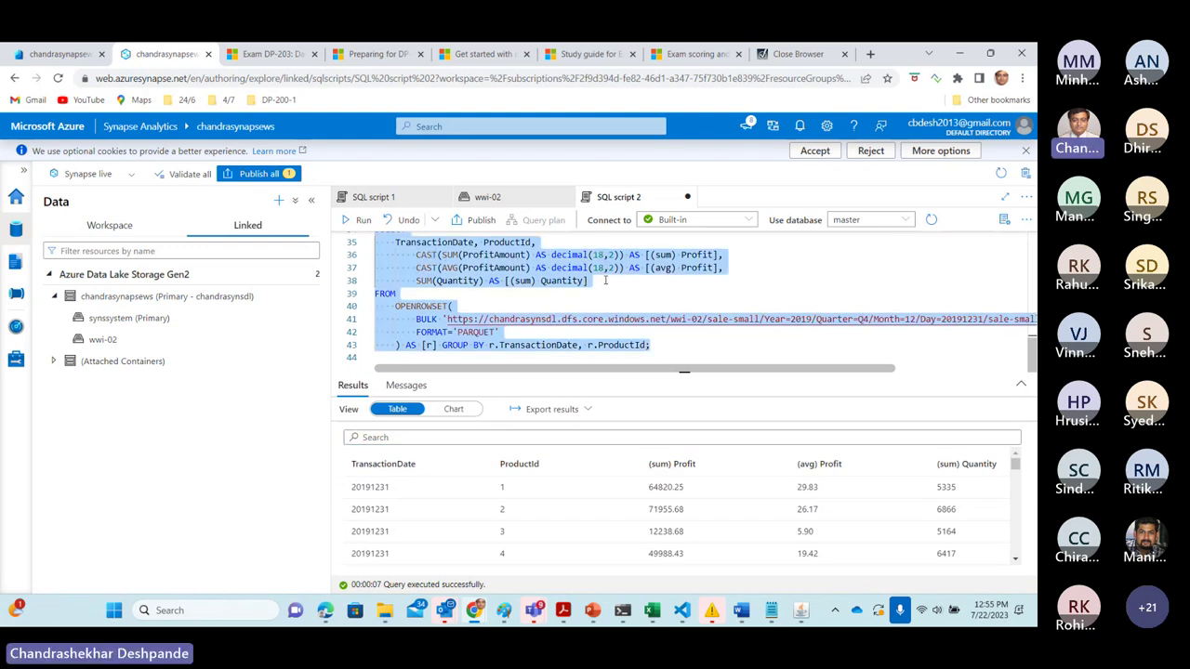
pyautogui.click(605, 280)
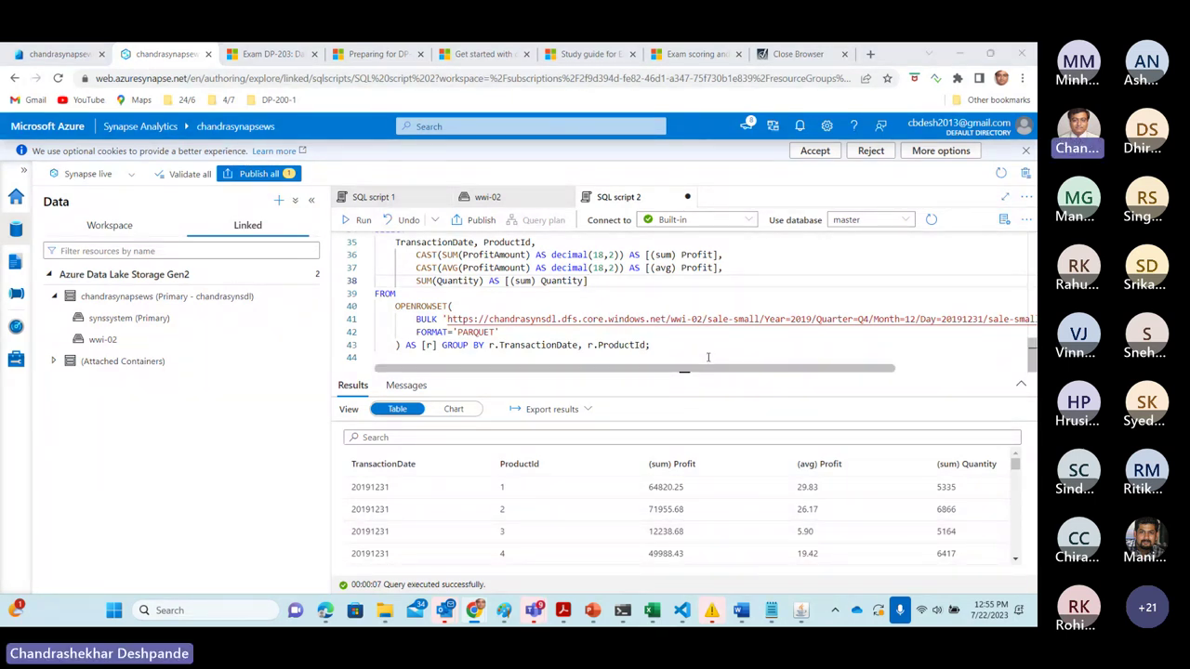
# Step: Switch to Lab040_ServerlessSqlPool.docx in Word and copy the CREATE DATABASE DataExplorationDB statement with its COLLATE clause from row IX
pyautogui.hotkey('alt', 'Tab')
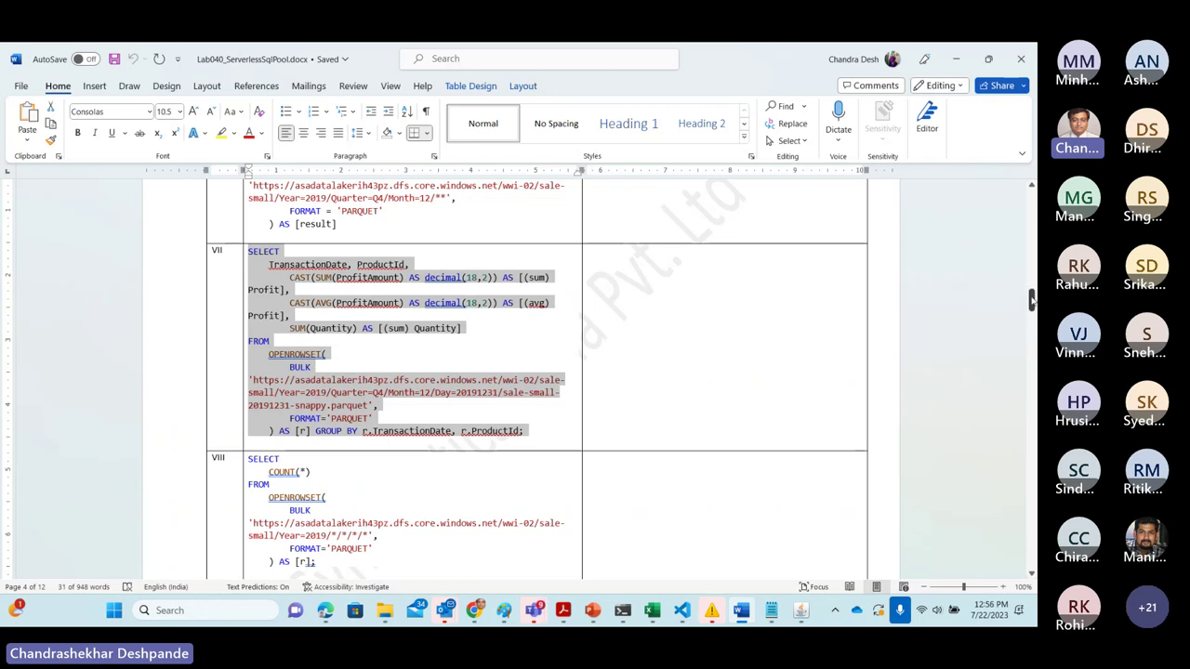
pyautogui.moveTo(1029, 299); pyautogui.dragTo(1029, 305)
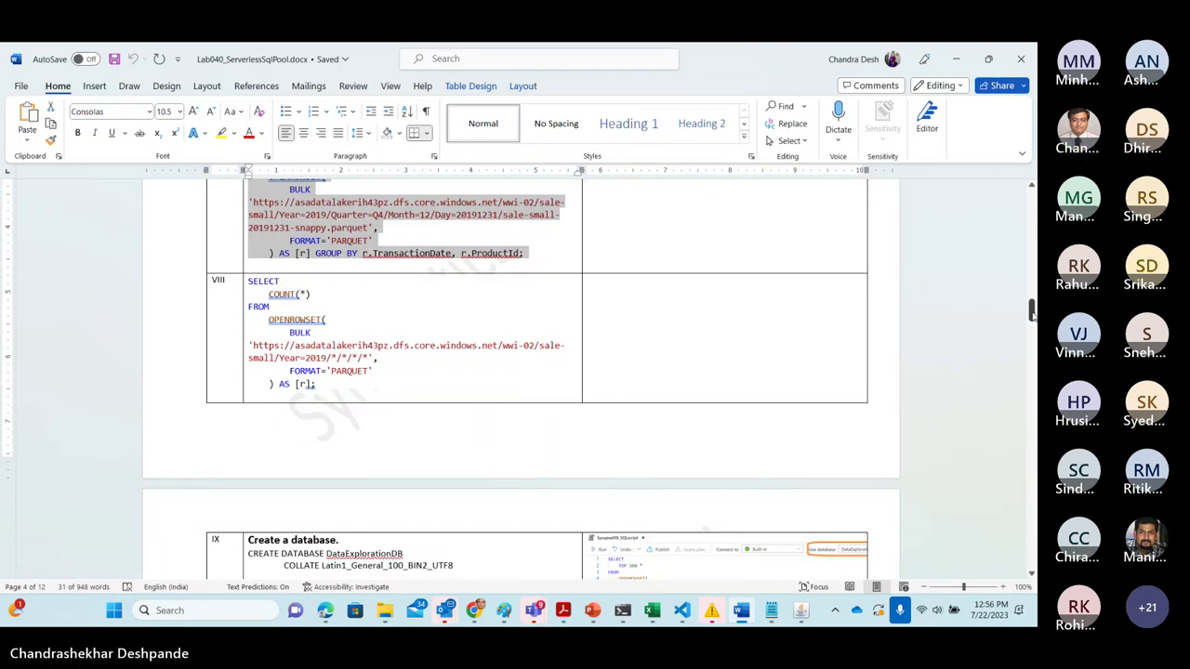
pyautogui.moveTo(1030, 313); pyautogui.dragTo(1030, 310)
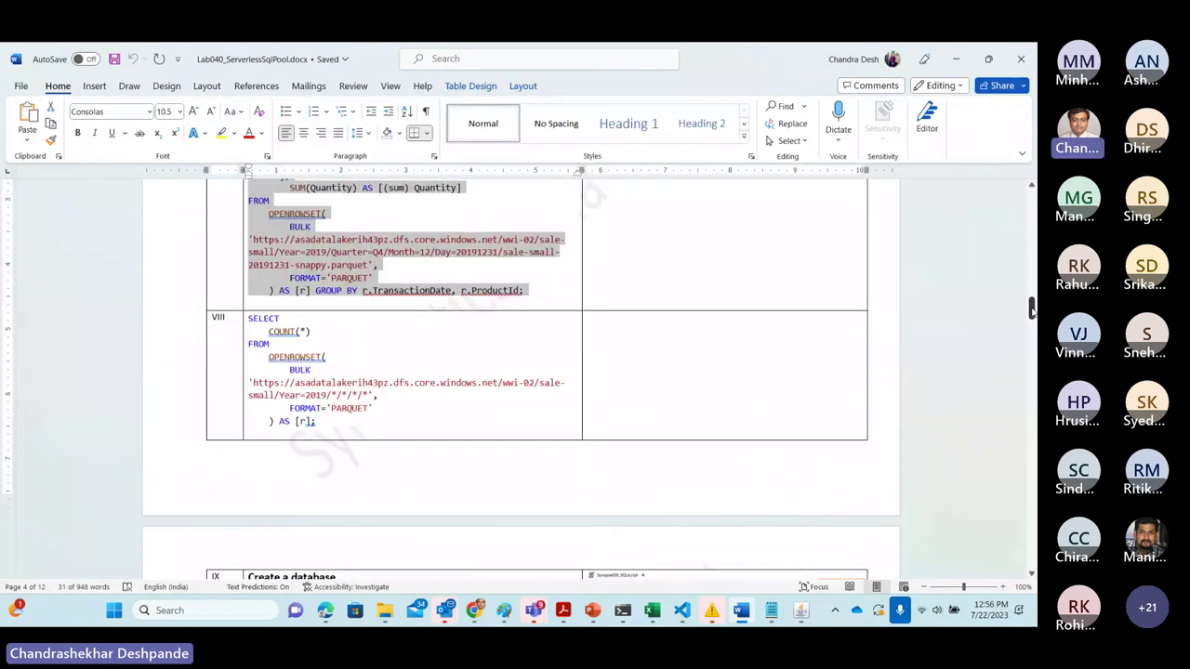
pyautogui.hotkey('alt', 'Tab')
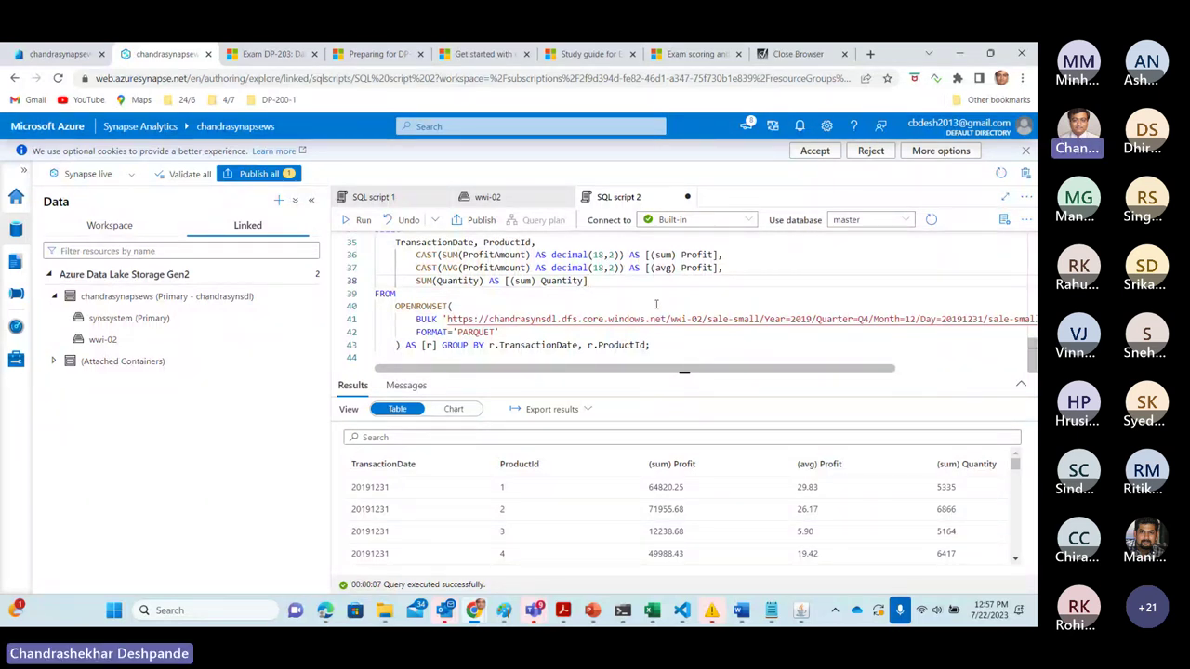
pyautogui.hotkey('alt', 'Tab')
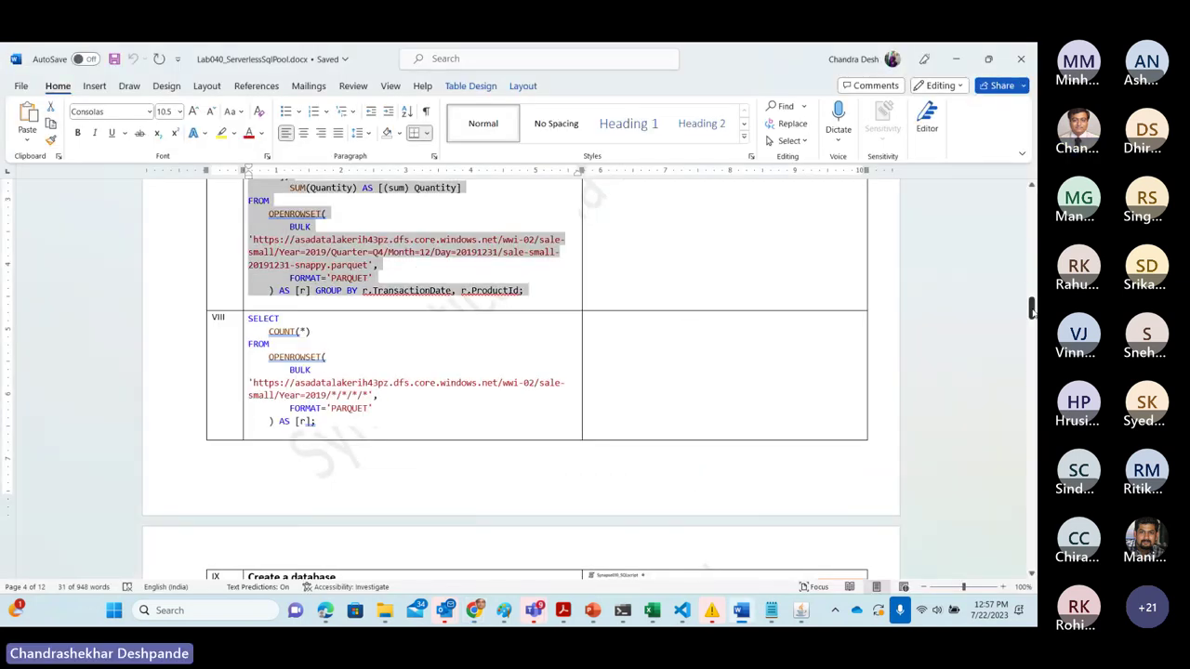
pyautogui.moveTo(1031, 310)
pyautogui.mouseDown()
pyautogui.moveTo(1030, 332)
pyautogui.moveTo(1031, 323)
pyautogui.mouseUp()
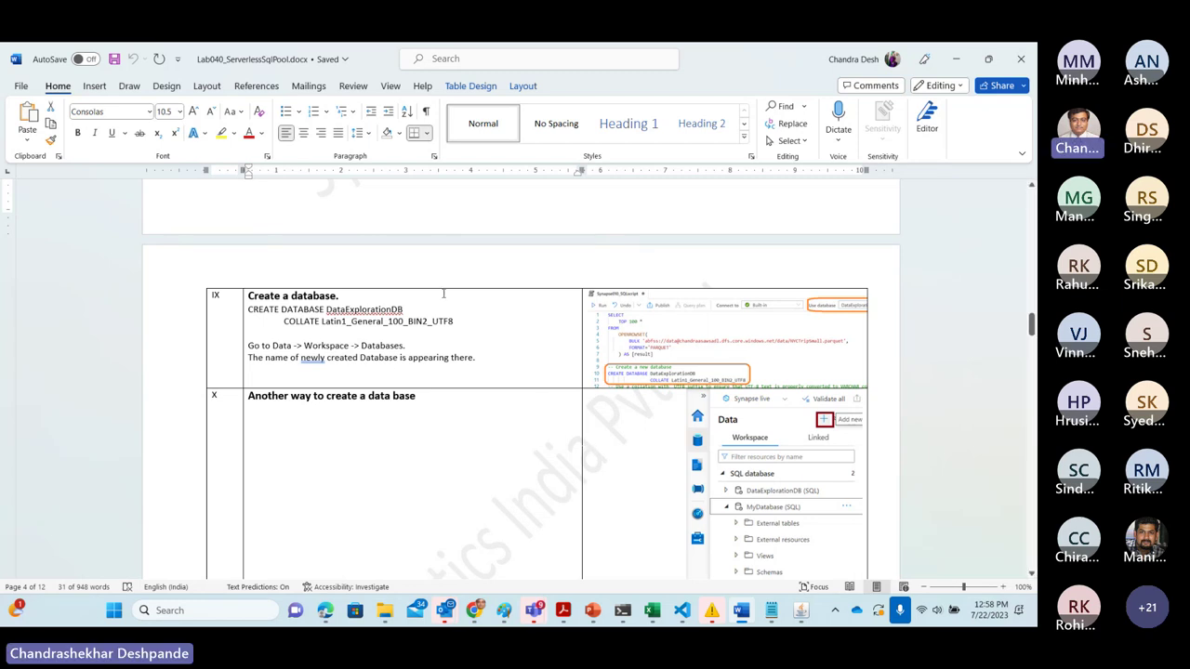
pyautogui.moveTo(455, 321); pyautogui.dragTo(259, 307)
pyautogui.hotkey('ctrl', 'c')
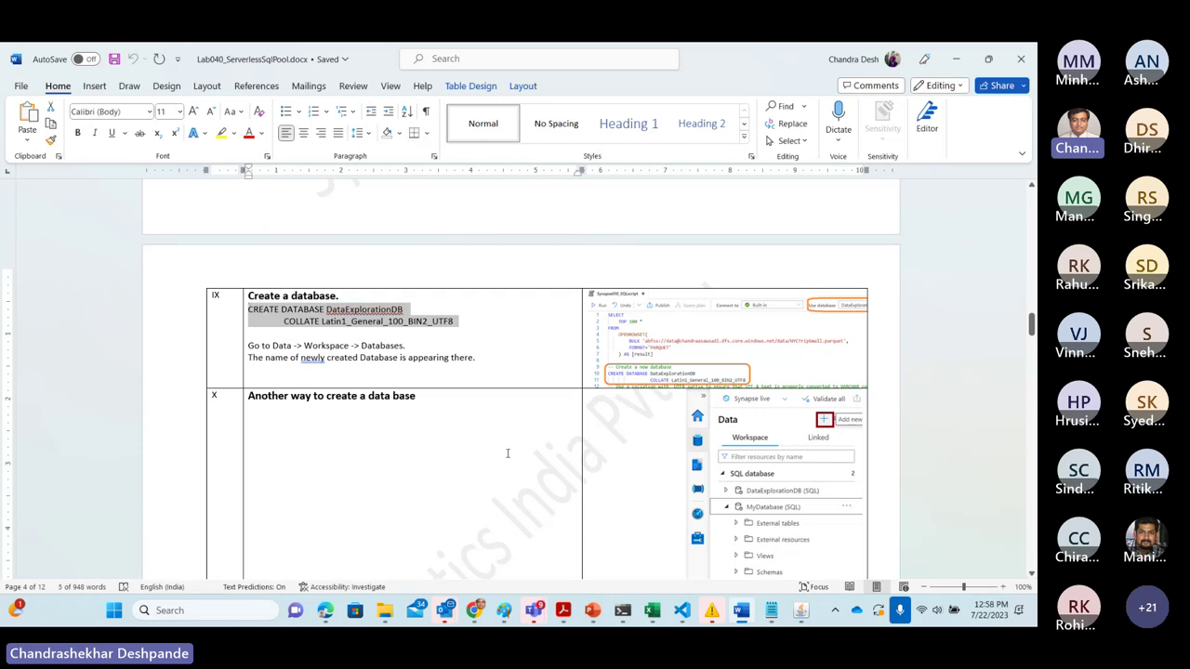
# Step: Switch back to Synapse Studio and paste the CREATE DATABASE DataExplorationDB statement below the aggregation query in SQL script 2
pyautogui.hotkey('alt', 'Tab')
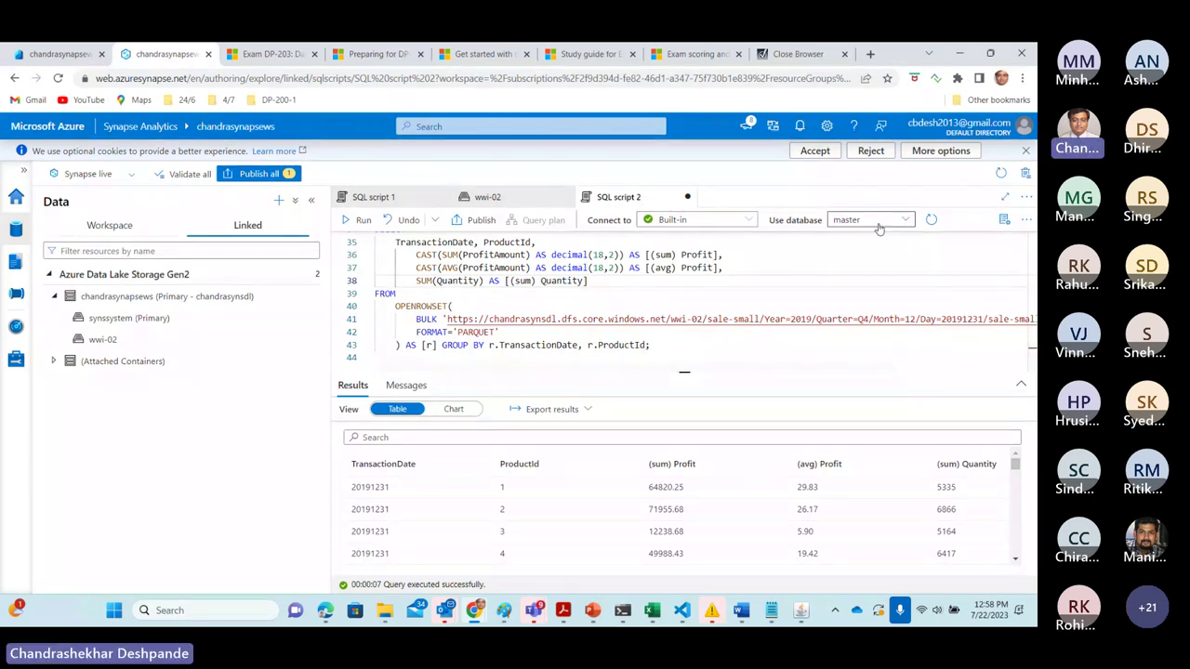
pyautogui.click(692, 352)
pyautogui.press('Return')
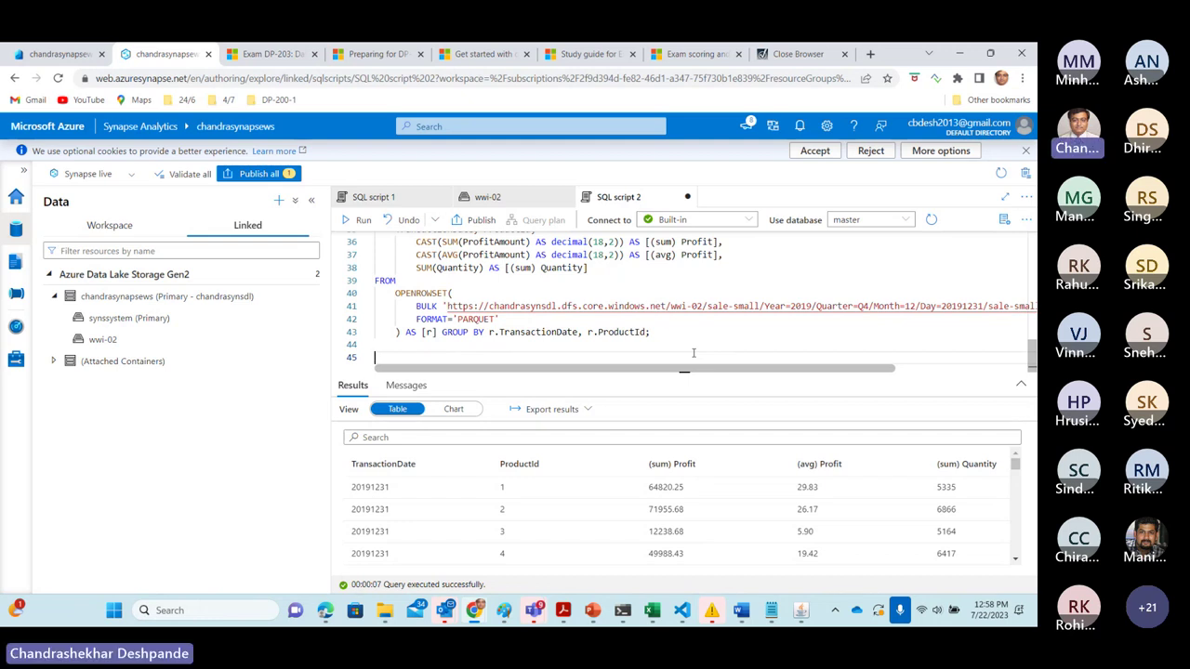
pyautogui.hotkey('ctrl', 'v')
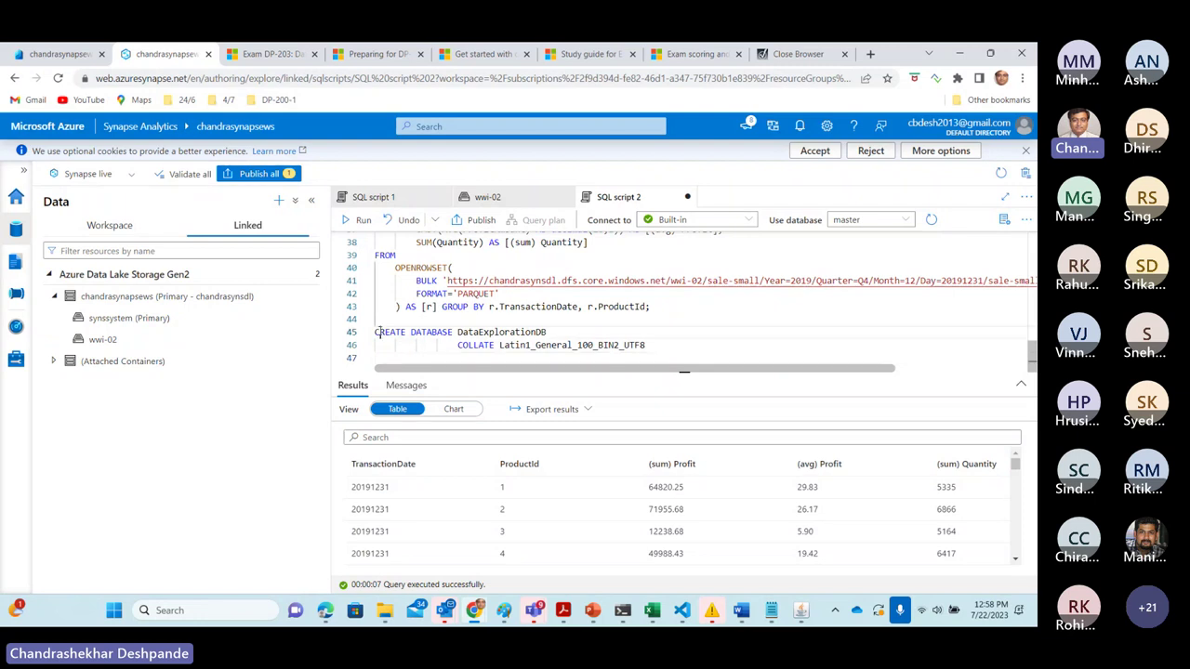
# Step: Run only the CREATE DATABASE DataExplorationDB statement with collation Latin1_General_100_BIN2_UTF8, and show the workspace's data resources
pyautogui.moveTo(375, 332); pyautogui.dragTo(553, 332)
pyautogui.click(553, 331)
pyautogui.moveTo(462, 344); pyautogui.dragTo(367, 335)
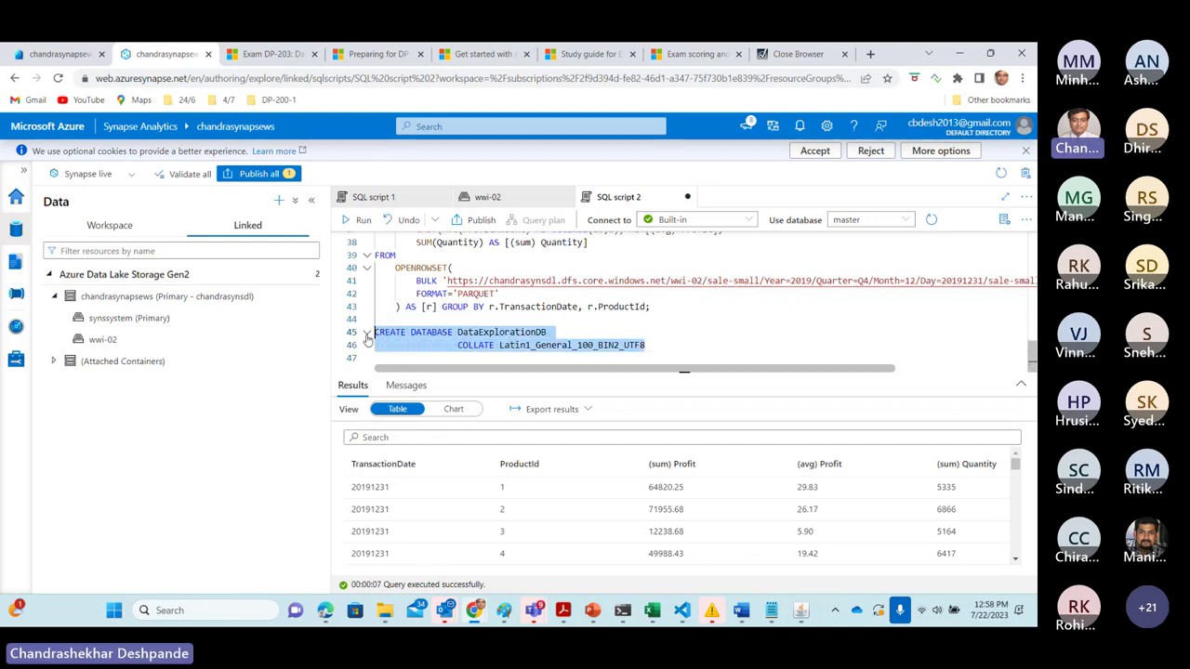
pyautogui.click(363, 221)
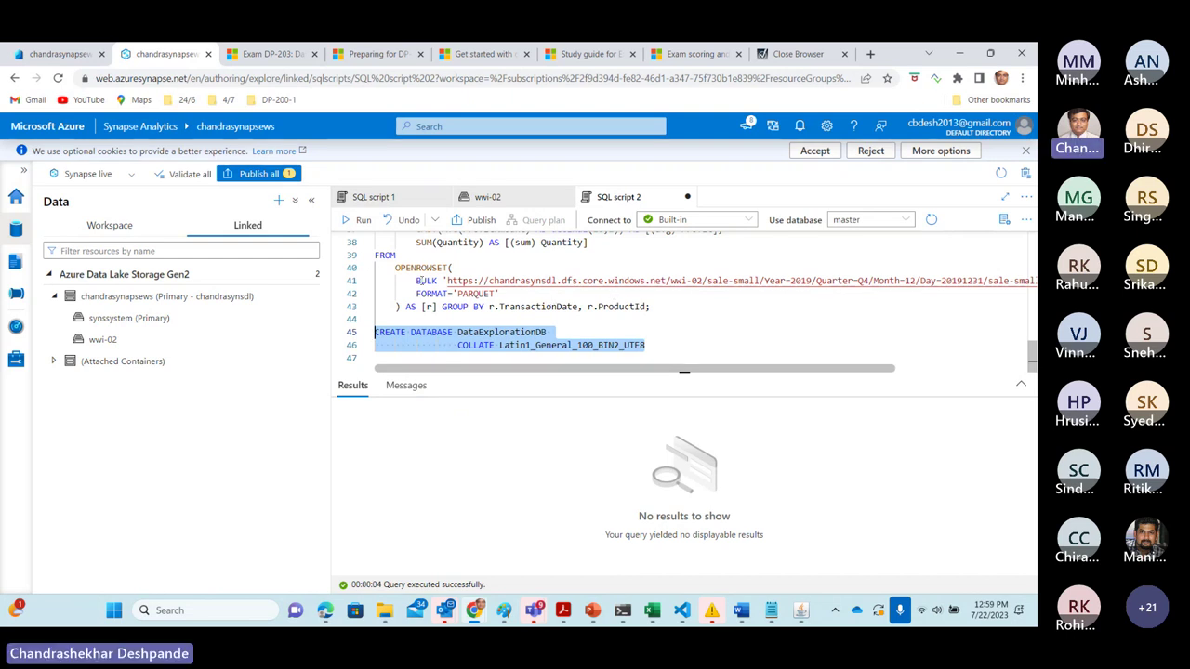
pyautogui.click(112, 232)
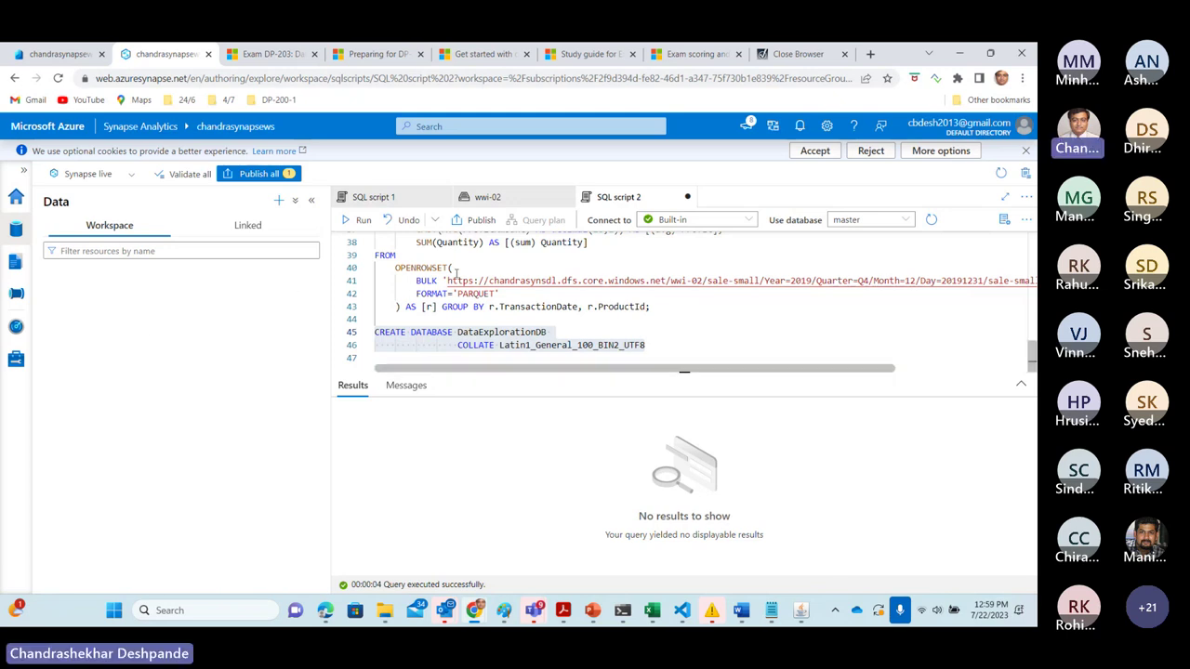
# Step: Publish the pending SQL script 2 to the live environment and refresh Synapse Studio to reload the workspace's data resources
pyautogui.click(267, 176)
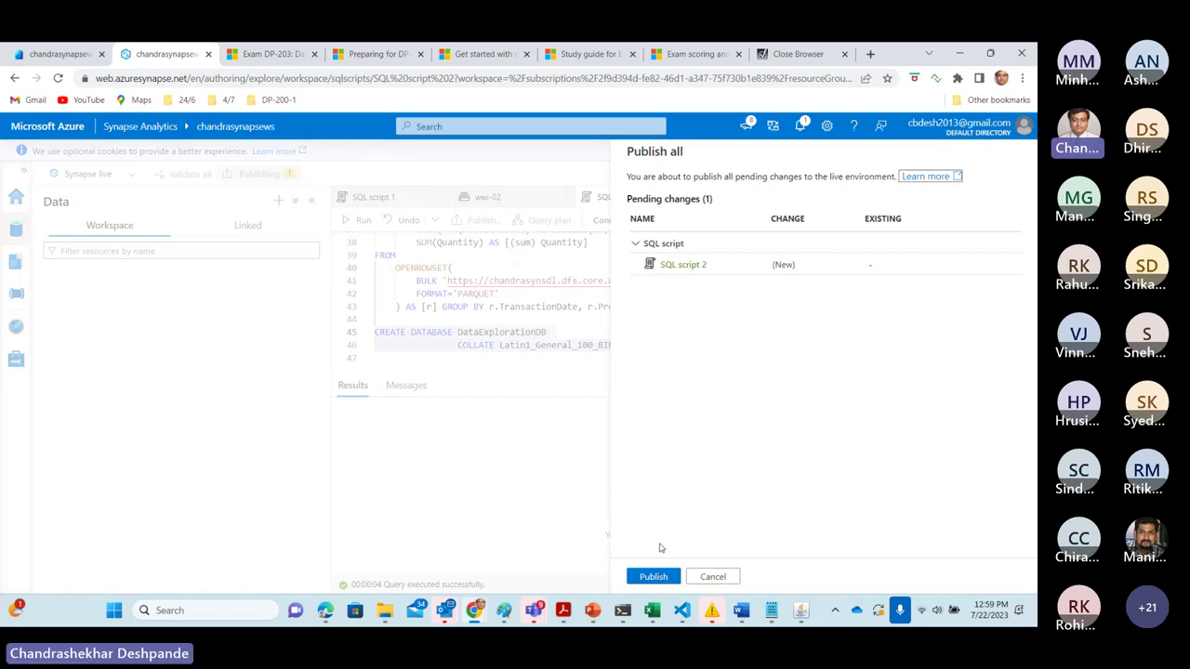
pyautogui.click(652, 577)
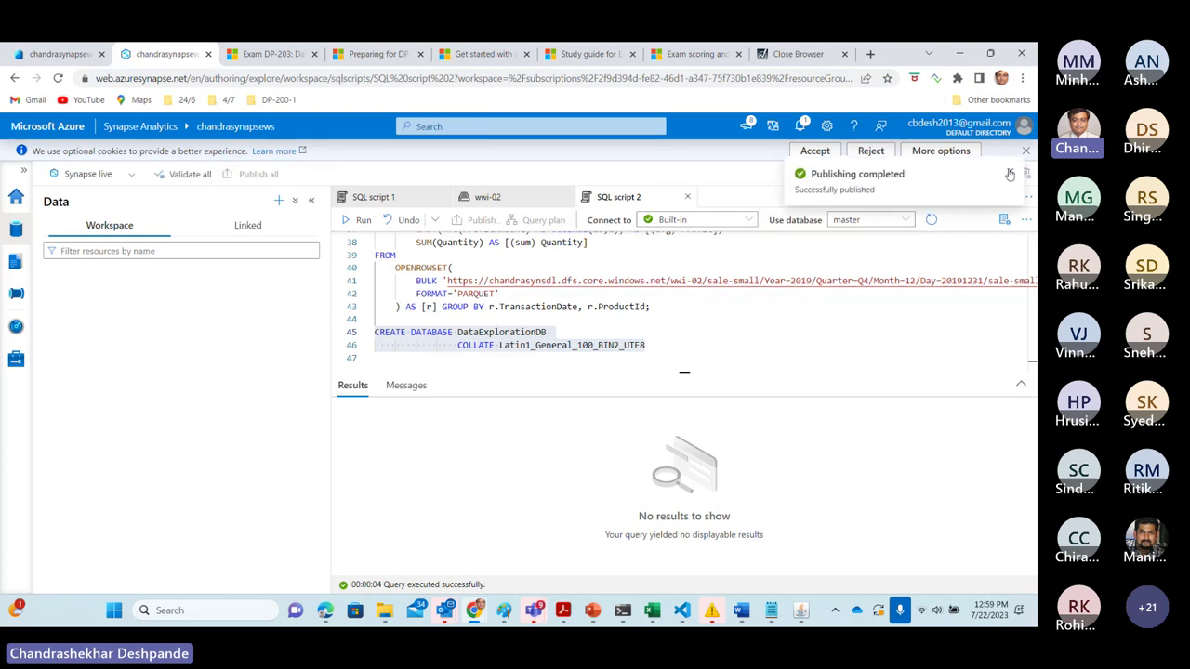
pyautogui.click(1011, 170)
pyautogui.click(1001, 174)
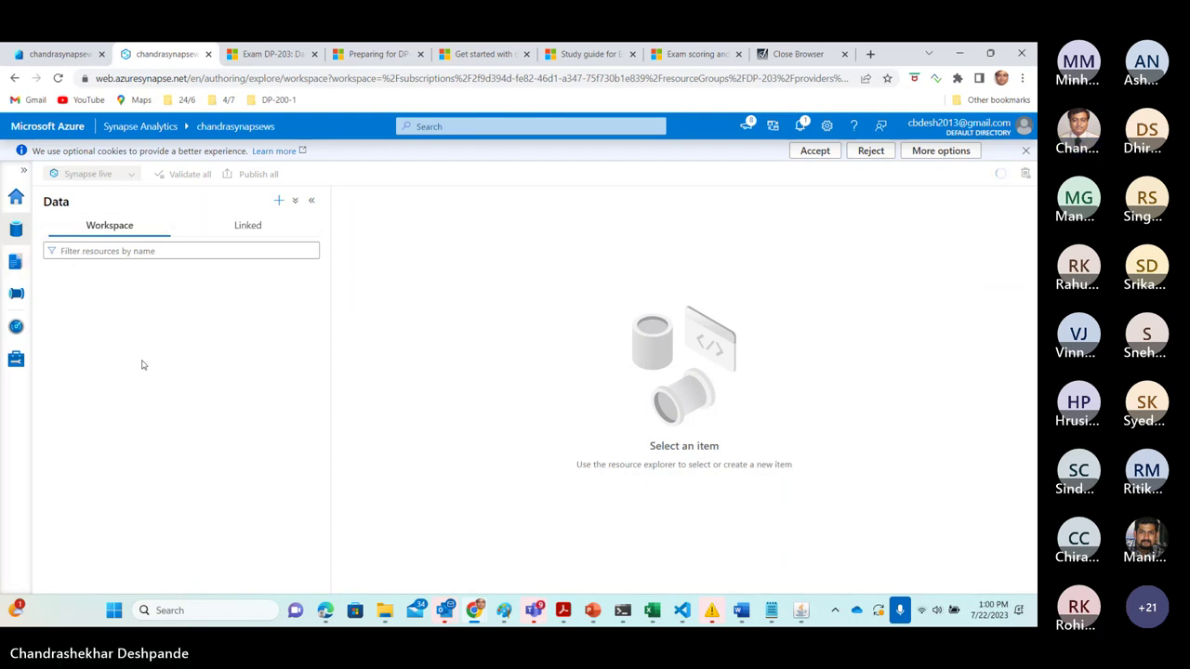
# Step: Reload Synapse Studio and expand the workspace's SQL database group down to the contents of DataExplorationDB
pyautogui.click(15, 266)
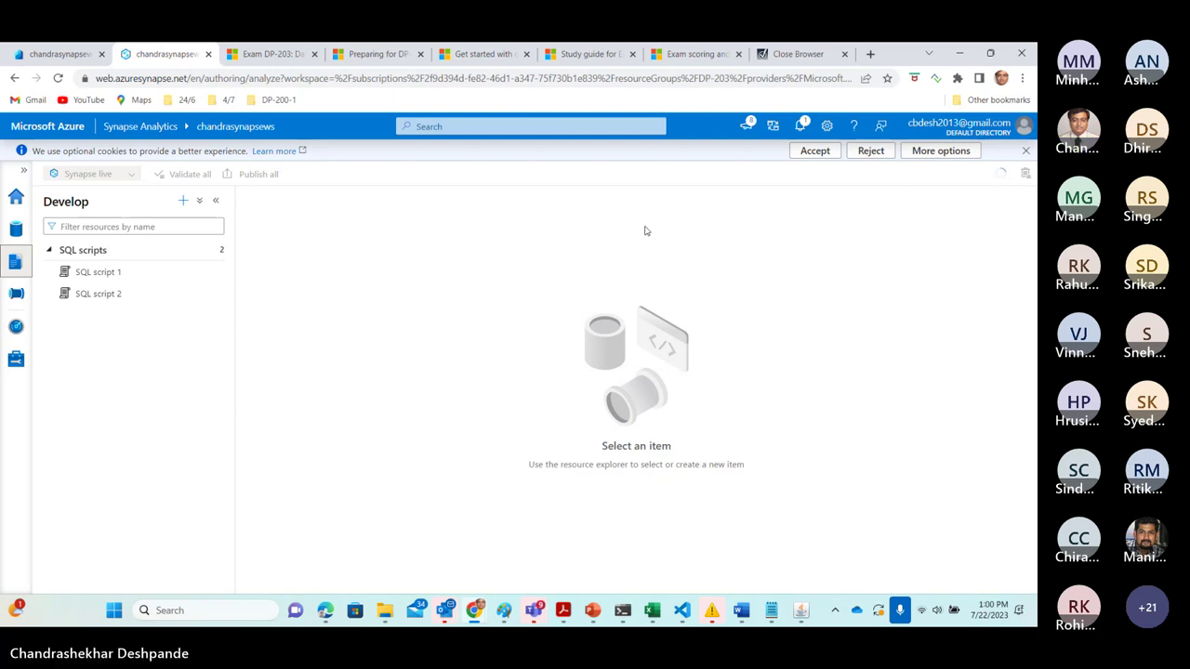
pyautogui.click(16, 231)
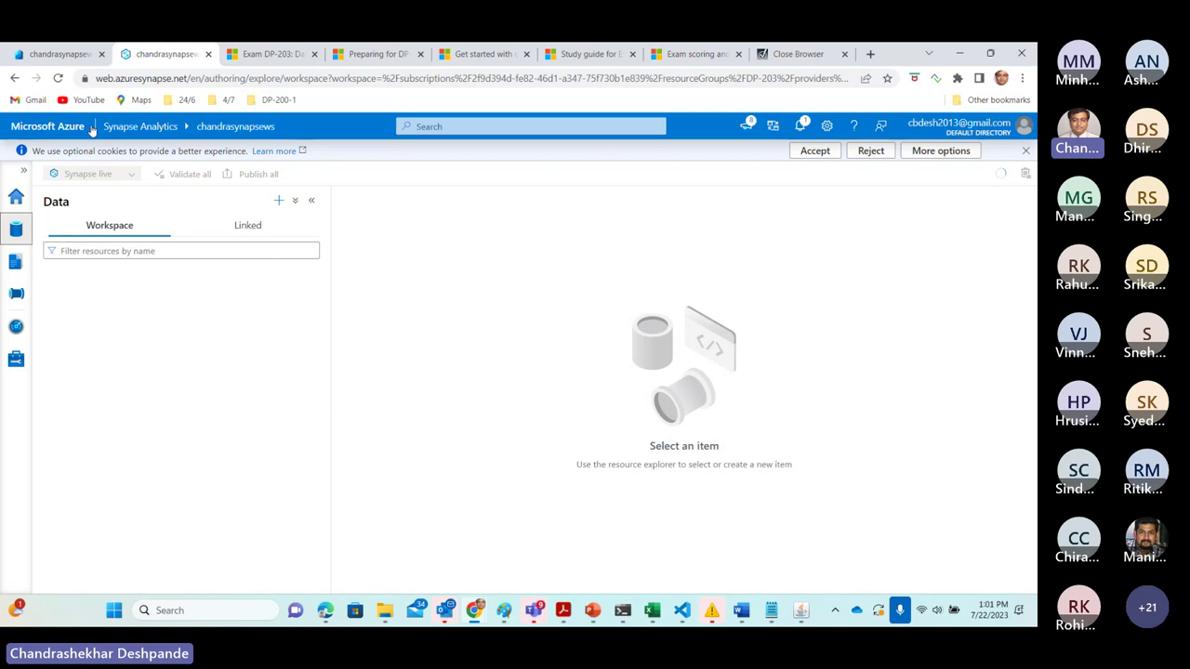
pyautogui.click(58, 79)
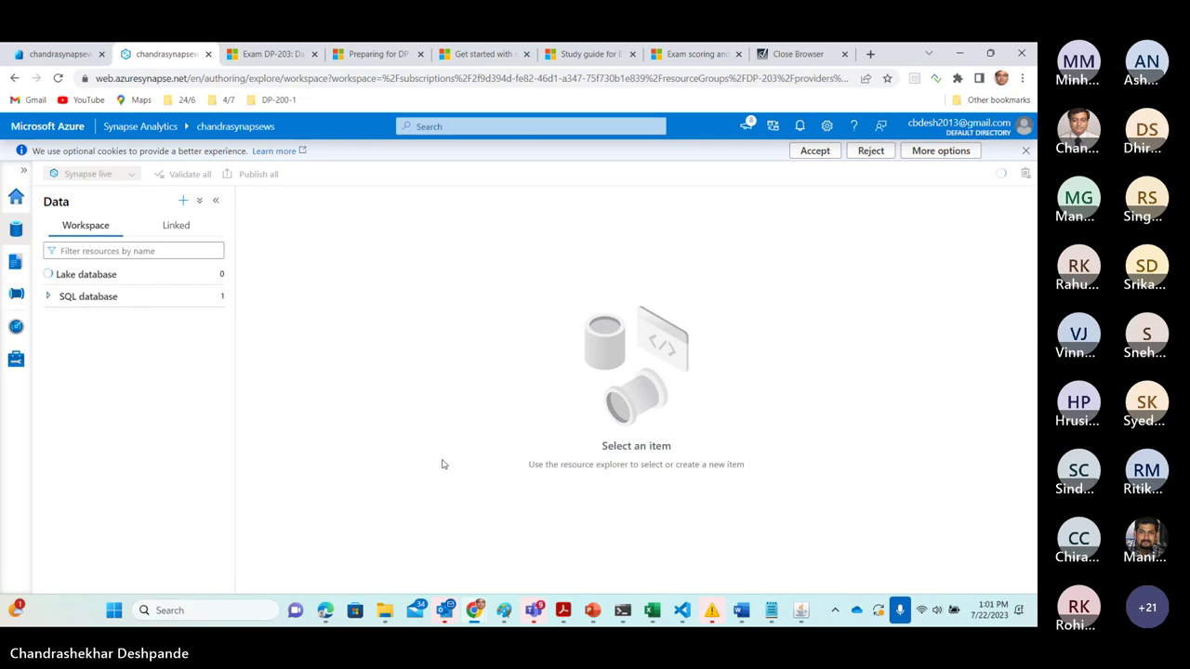
pyautogui.click(50, 298)
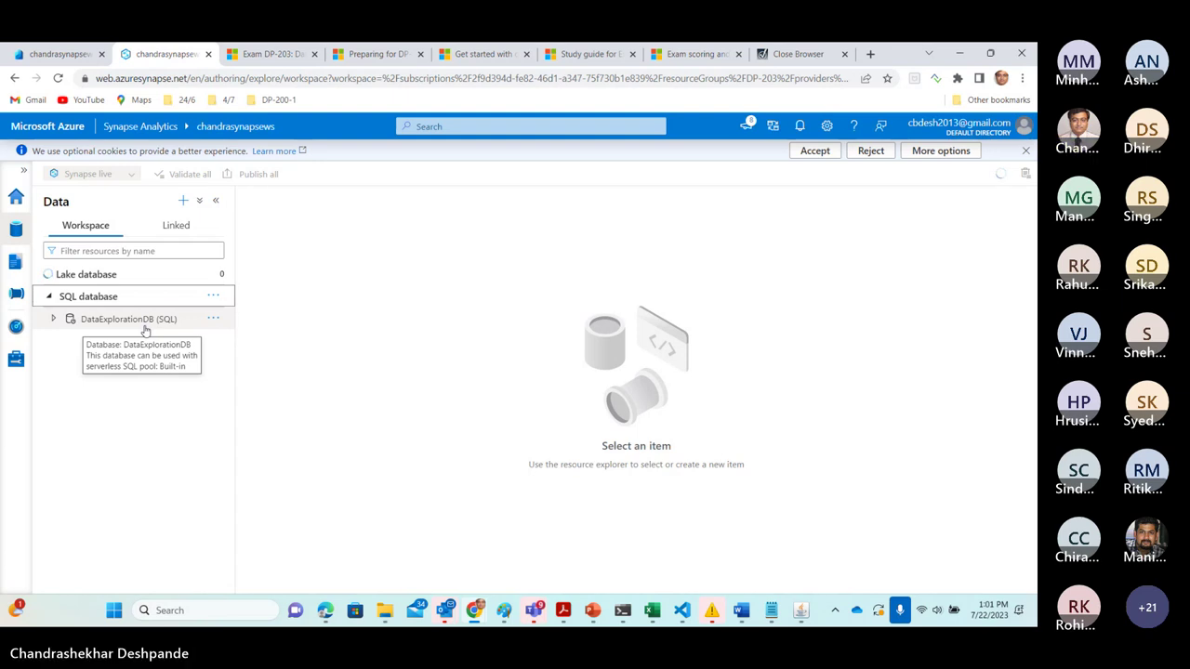
pyautogui.click(53, 318)
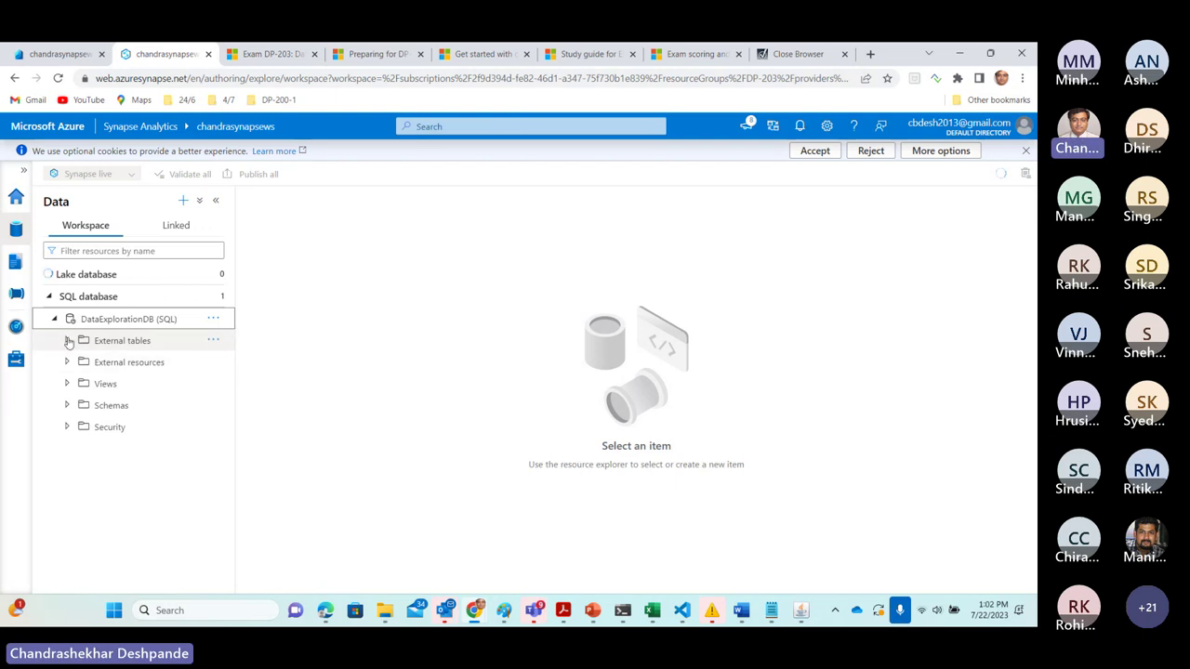
# Step: Examine the External tables and Security folders of DataExplorationDB, then collapse Security again
pyautogui.click(68, 341)
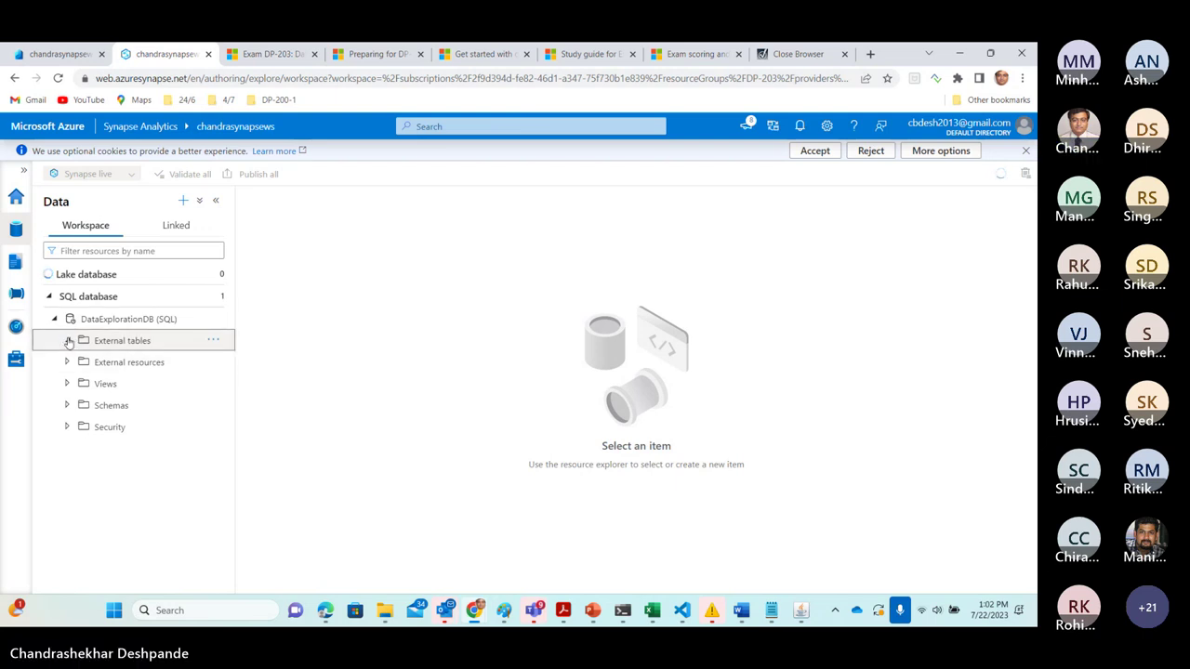
pyautogui.click(68, 341)
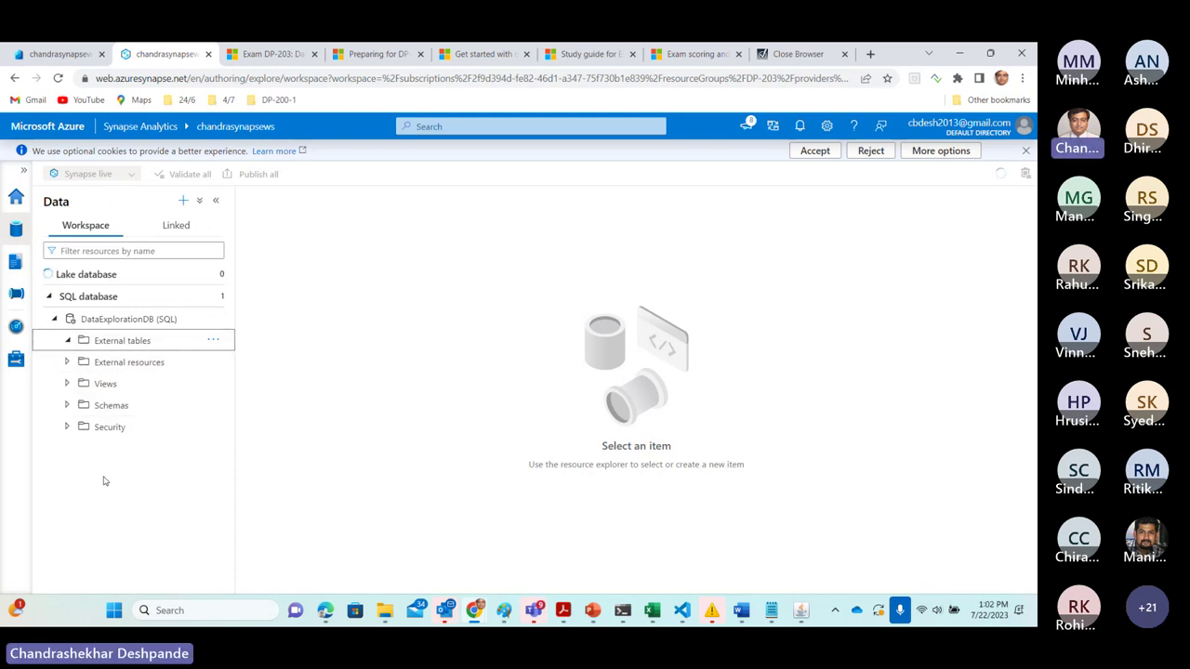
pyautogui.click(67, 427)
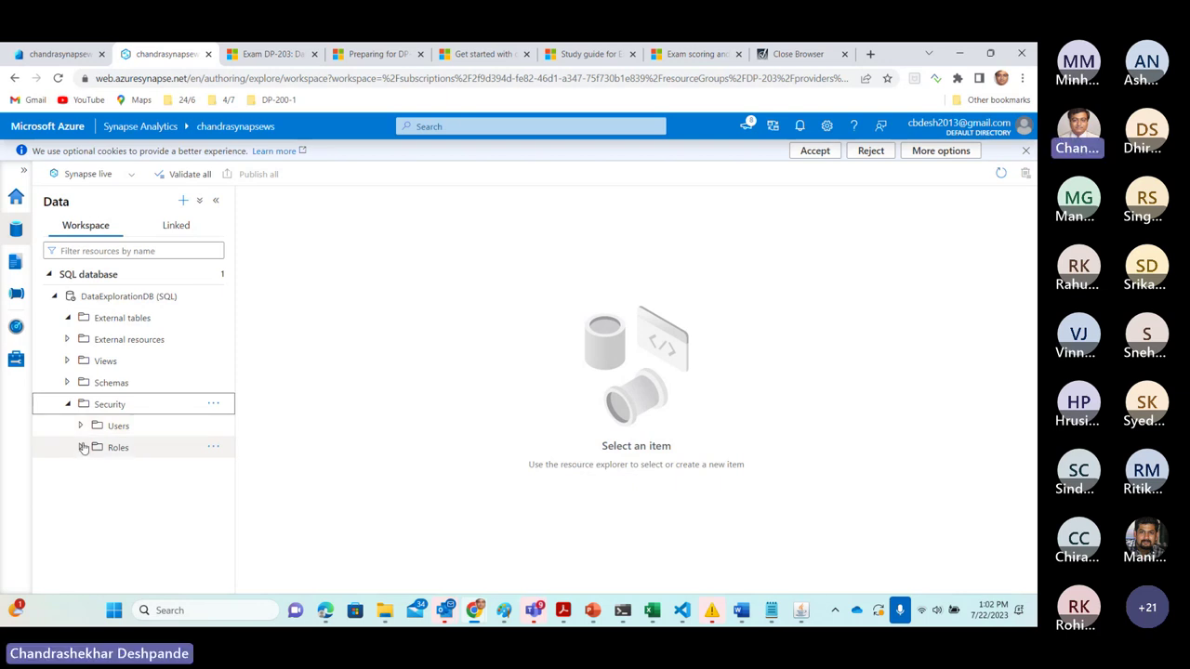
pyautogui.click(68, 404)
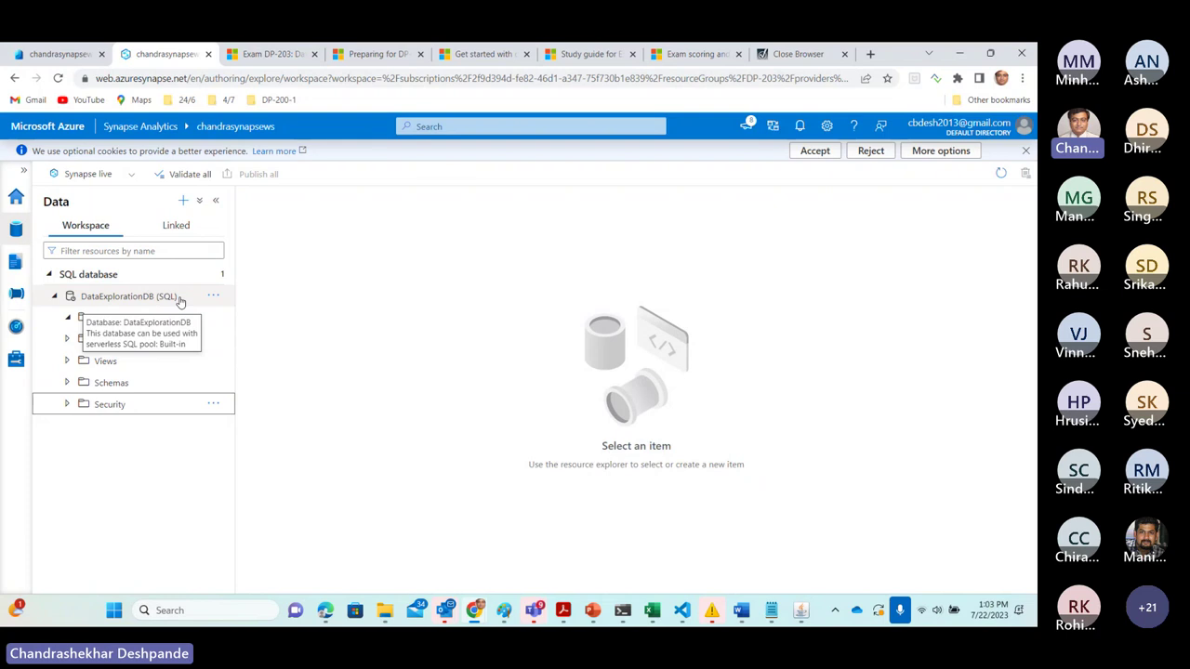
pyautogui.click(295, 350)
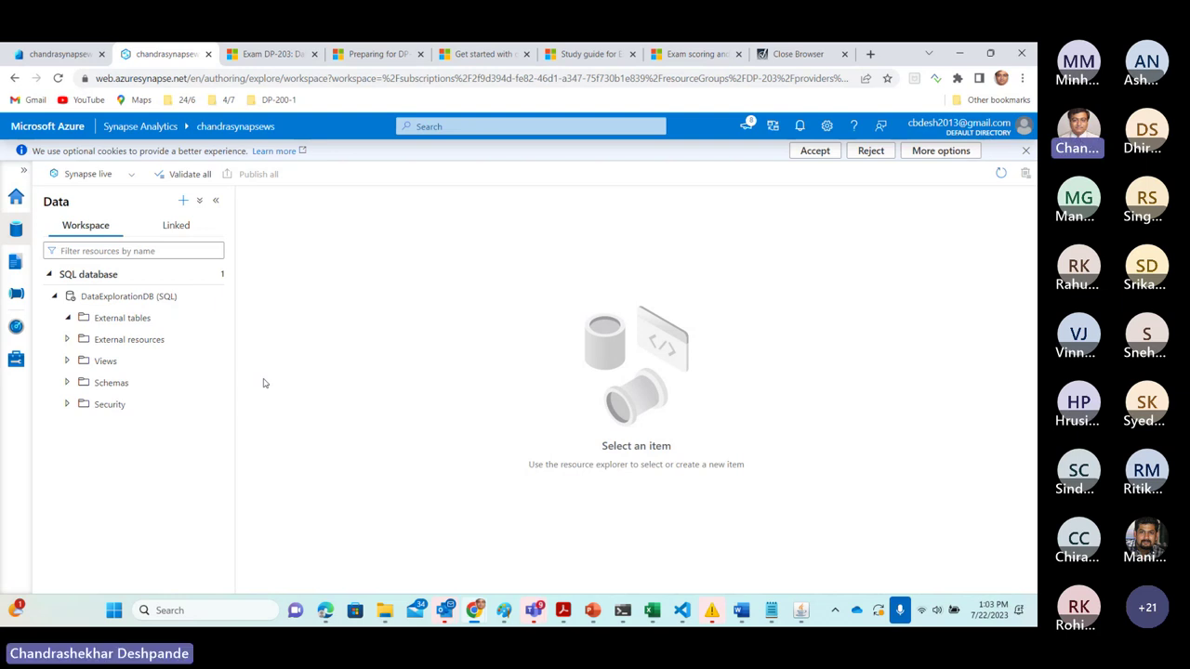
# Step: Look through the linked Azure Data Lake Storage Gen2 containers of the primary chandrasynapsews account, then return to the workspace databases
pyautogui.click(186, 226)
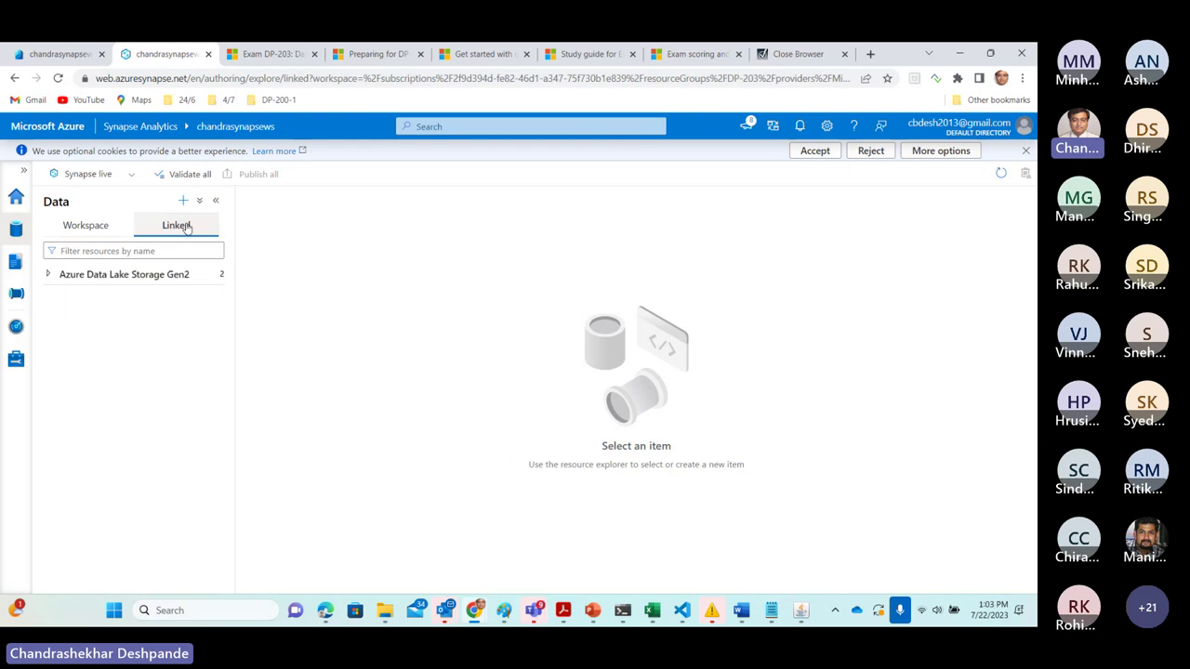
pyautogui.click(48, 277)
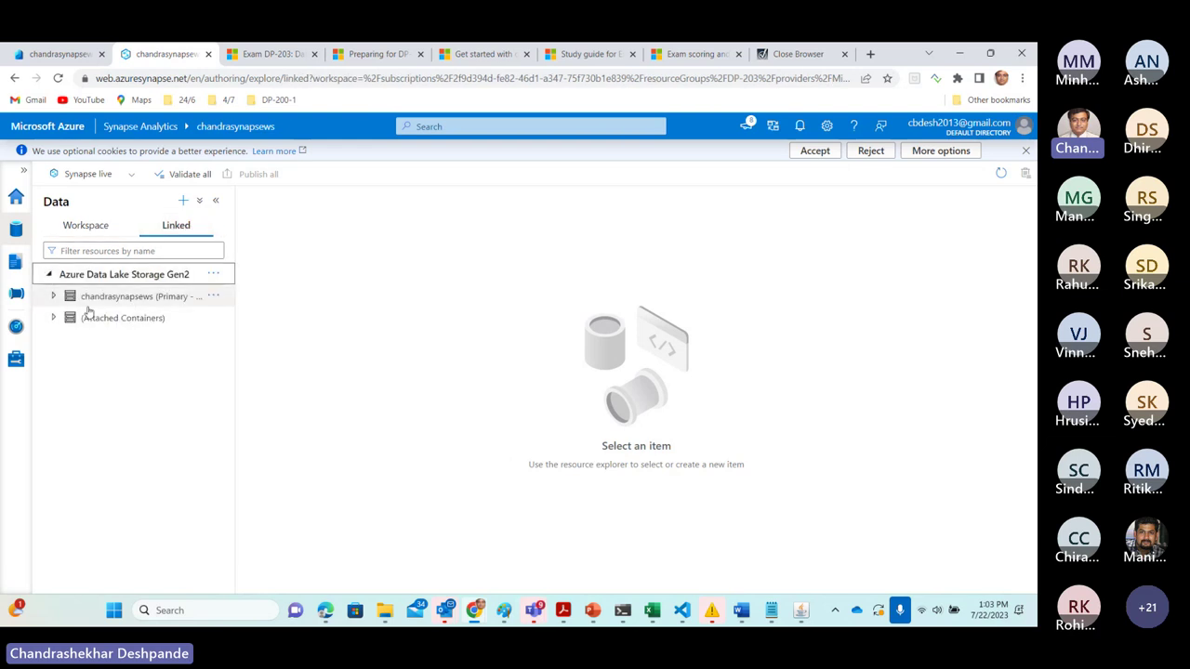
pyautogui.click(54, 297)
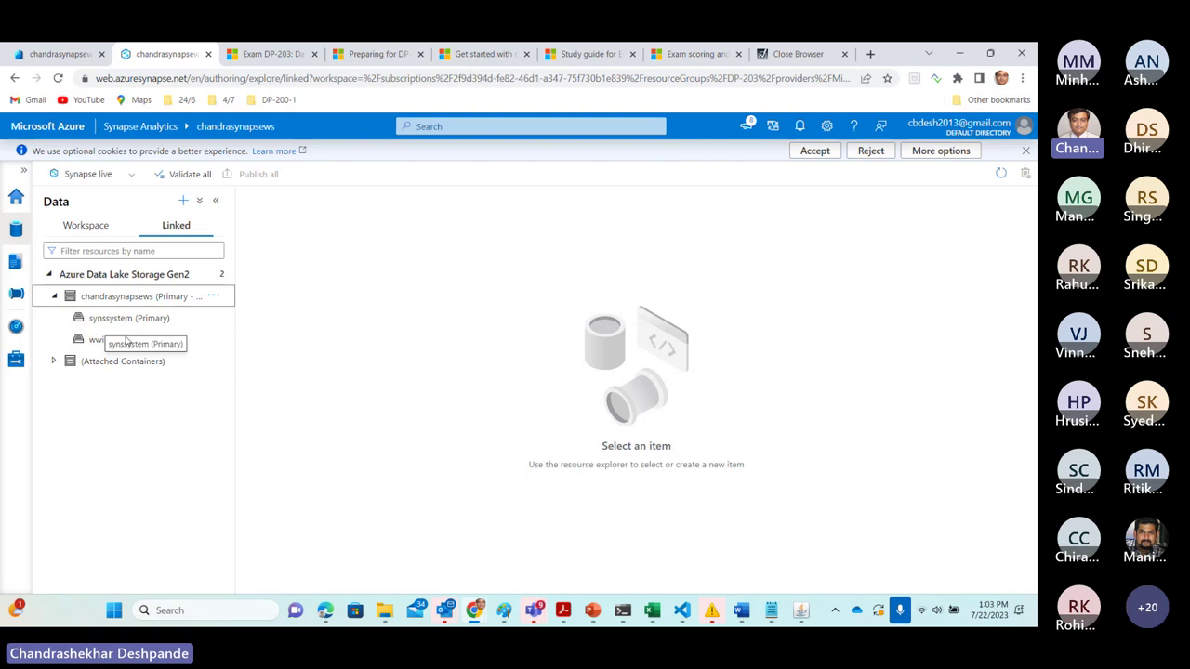
pyautogui.click(85, 226)
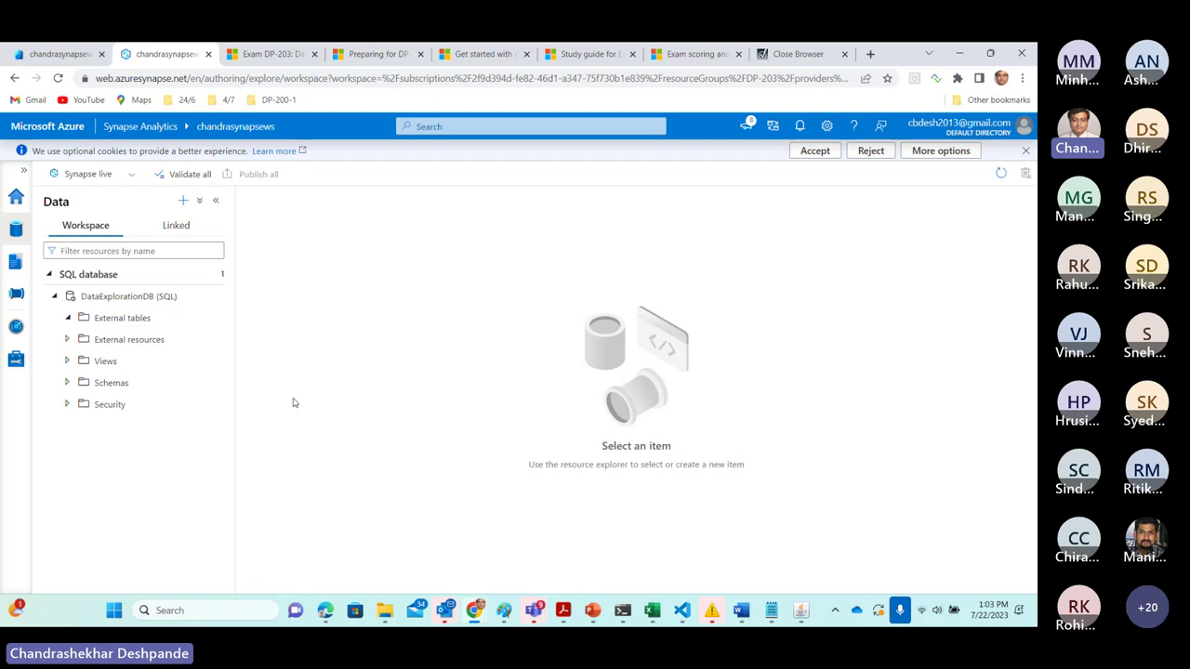
# Step: Switch to Lab040_ServerlessSqlPool.docx in Word and copy the CREATE EXTERNAL FILE FORMAT SynapseParquetFormat code from row XII
pyautogui.hotkey('alt', 'Tab')
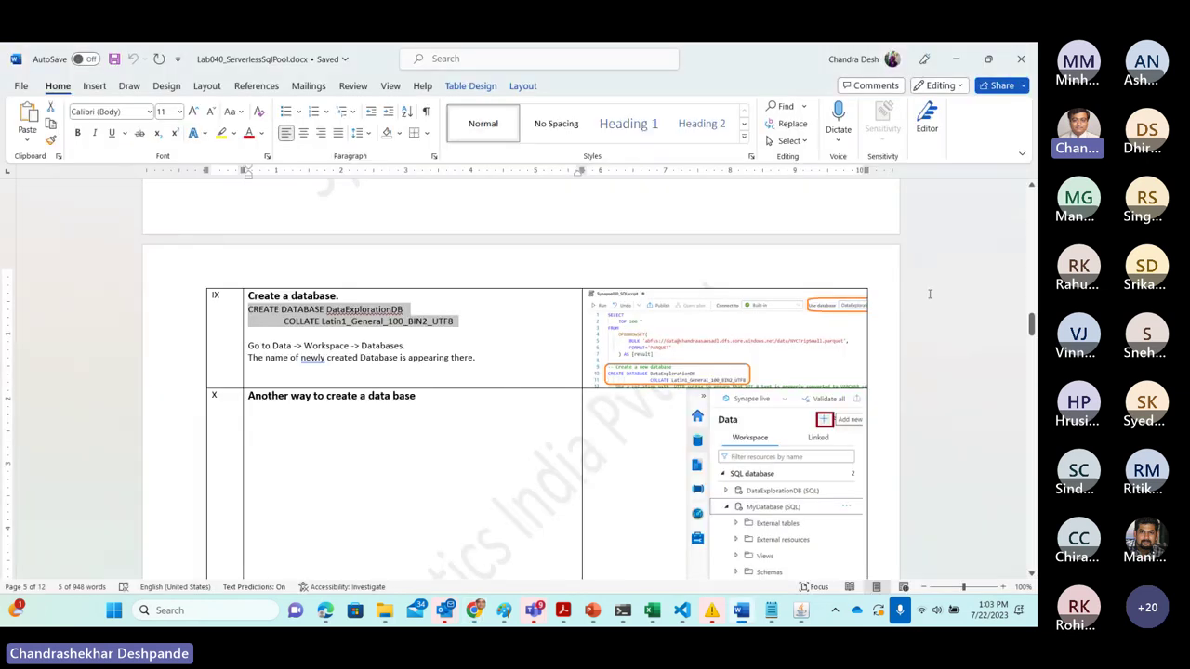
pyautogui.moveTo(1030, 323)
pyautogui.mouseDown()
pyautogui.moveTo(1031, 358)
pyautogui.moveTo(1031, 345)
pyautogui.mouseUp()
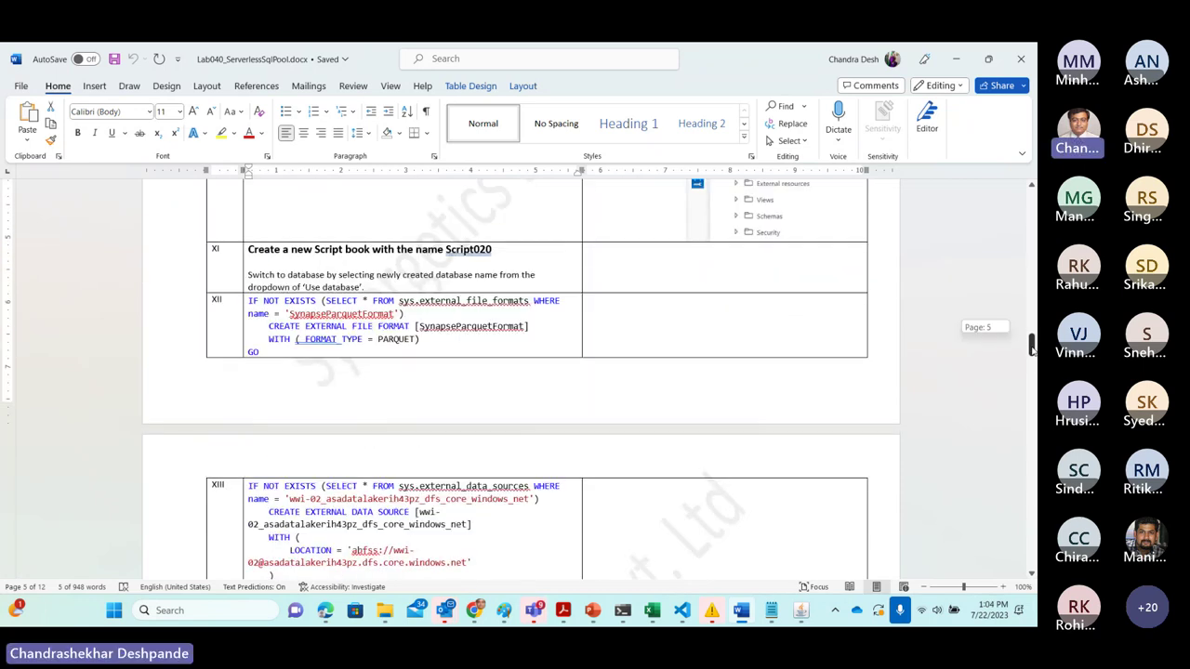
pyautogui.moveTo(1030, 345)
pyautogui.mouseDown()
pyautogui.moveTo(1025, 391)
pyautogui.moveTo(1016, 339)
pyautogui.moveTo(1016, 353)
pyautogui.mouseUp()
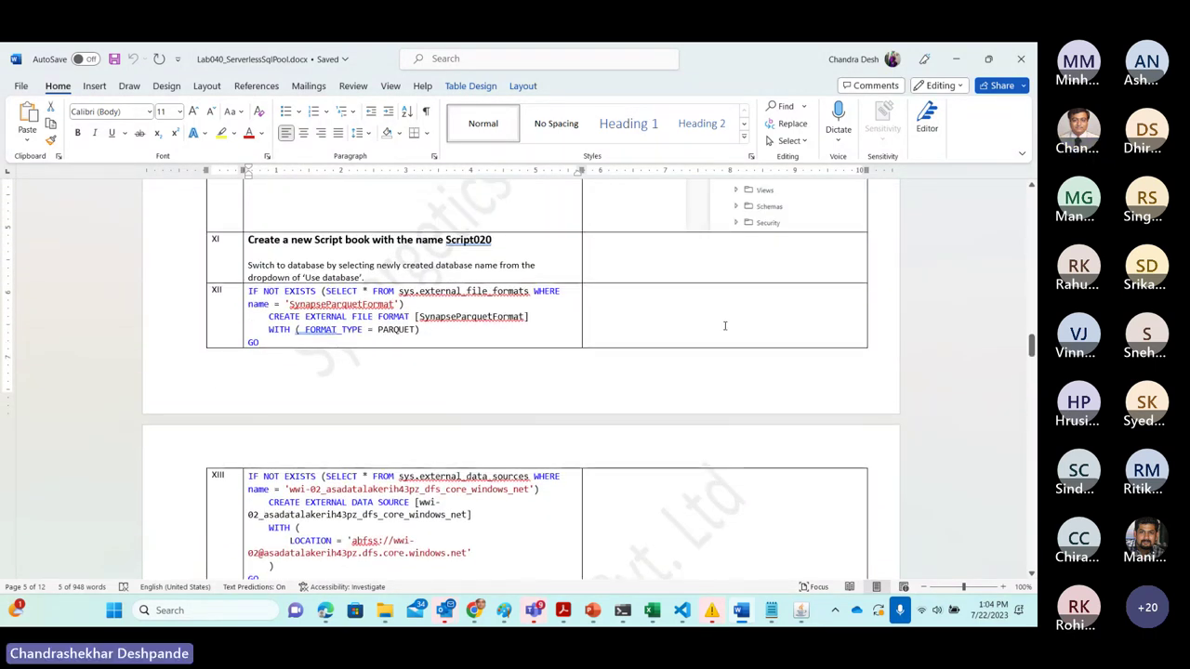
pyautogui.moveTo(249, 342); pyautogui.dragTo(249, 292)
pyautogui.hotkey('ctrl', 'c')
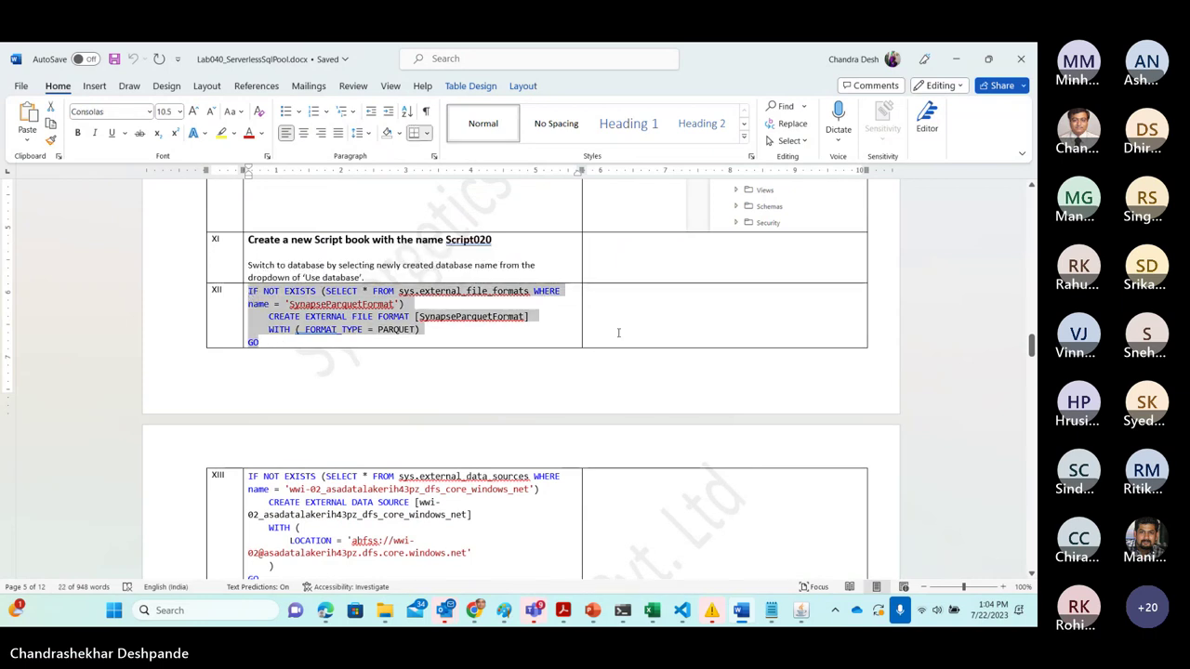
# Step: Switch back to Synapse Studio and delete SQL script 1 from the workspace's SQL scripts
pyautogui.hotkey('alt', 'Tab')
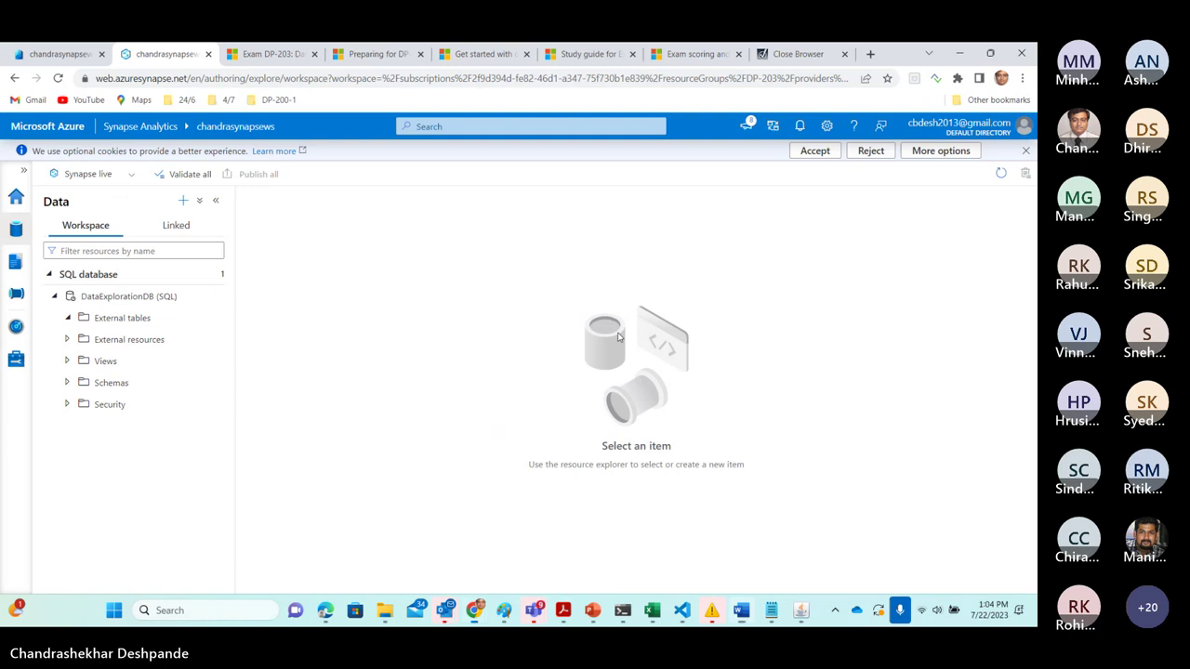
pyautogui.click(16, 261)
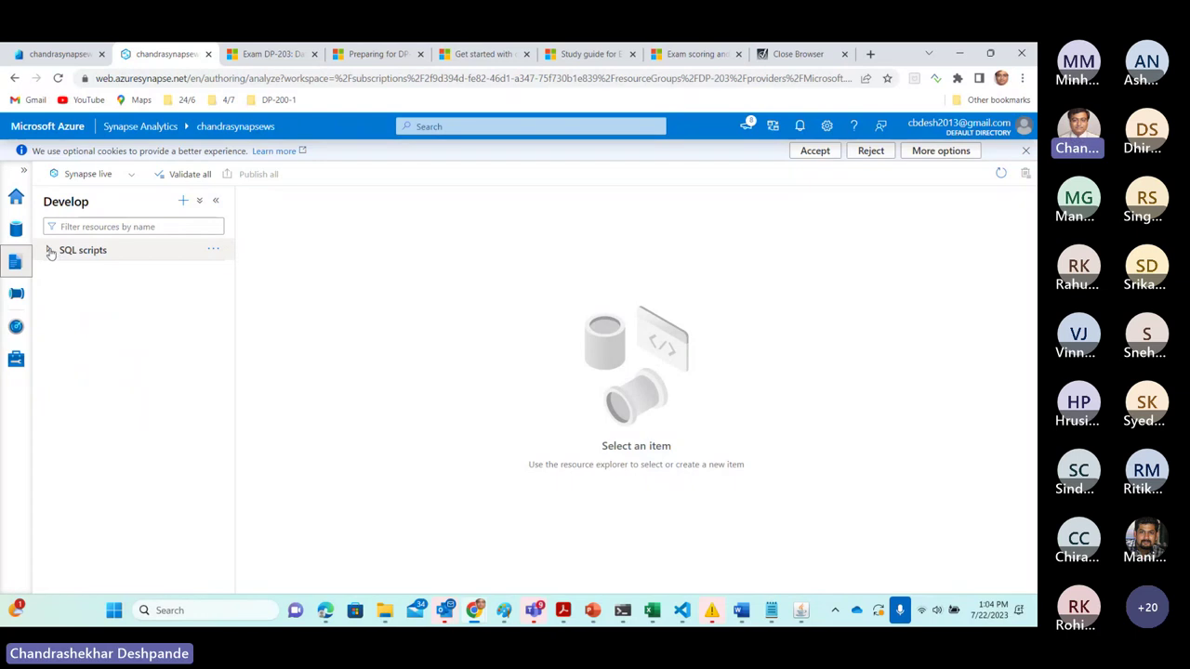
pyautogui.click(50, 251)
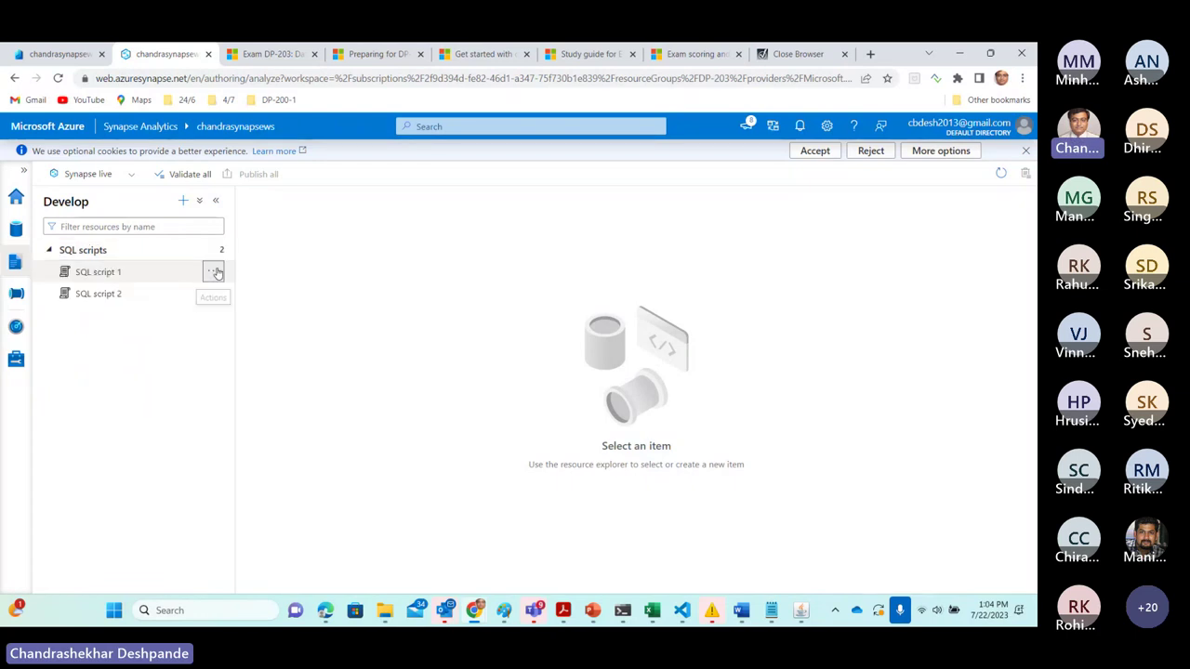
pyautogui.click(213, 272)
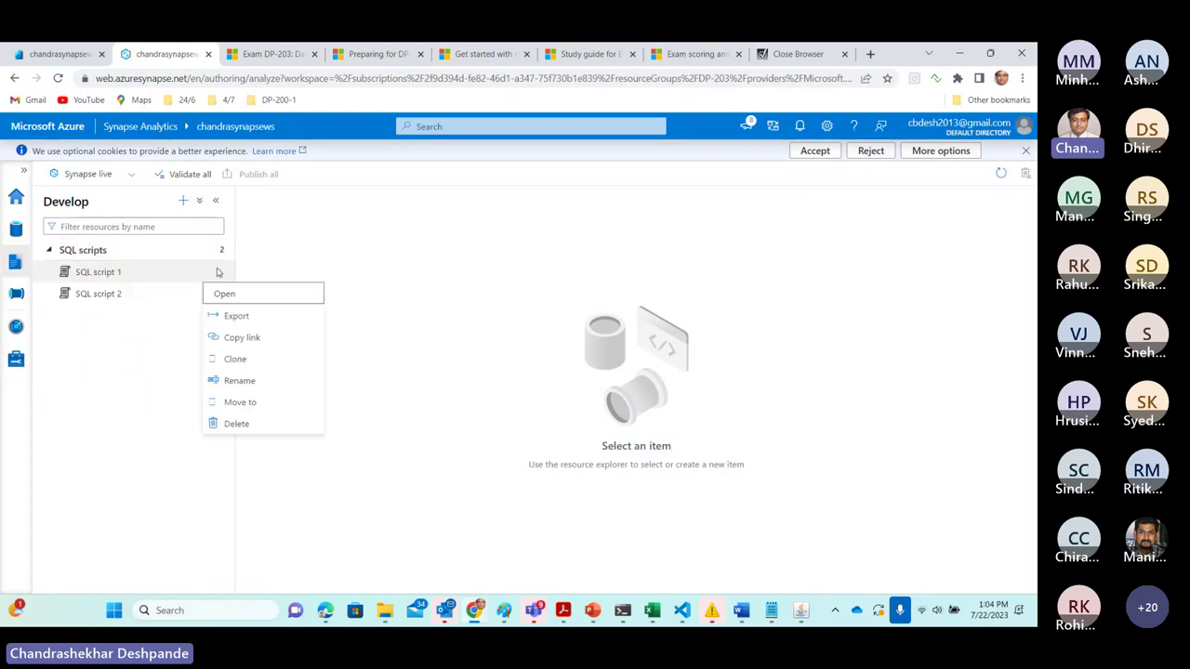
pyautogui.click(254, 425)
pyautogui.click(453, 419)
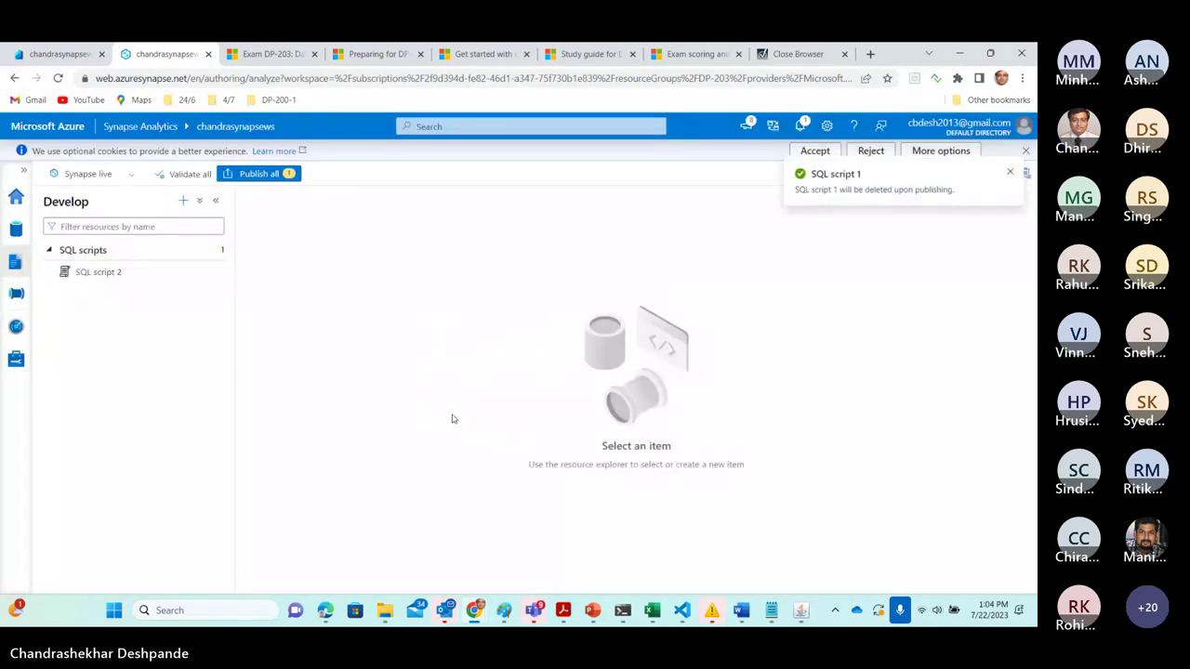
# Step: Create a new SQL script that uses the DataExplorationDB database and paste the copied SynapseParquetFormat external file format code into it
pyautogui.click(98, 272)
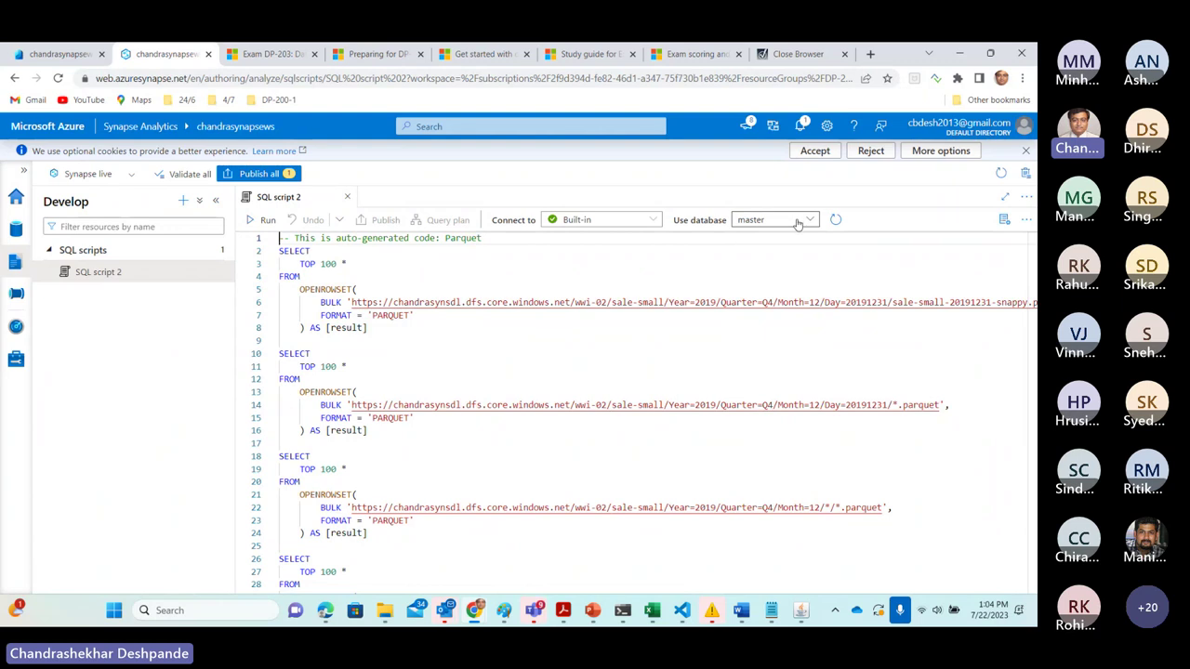
pyautogui.click(213, 251)
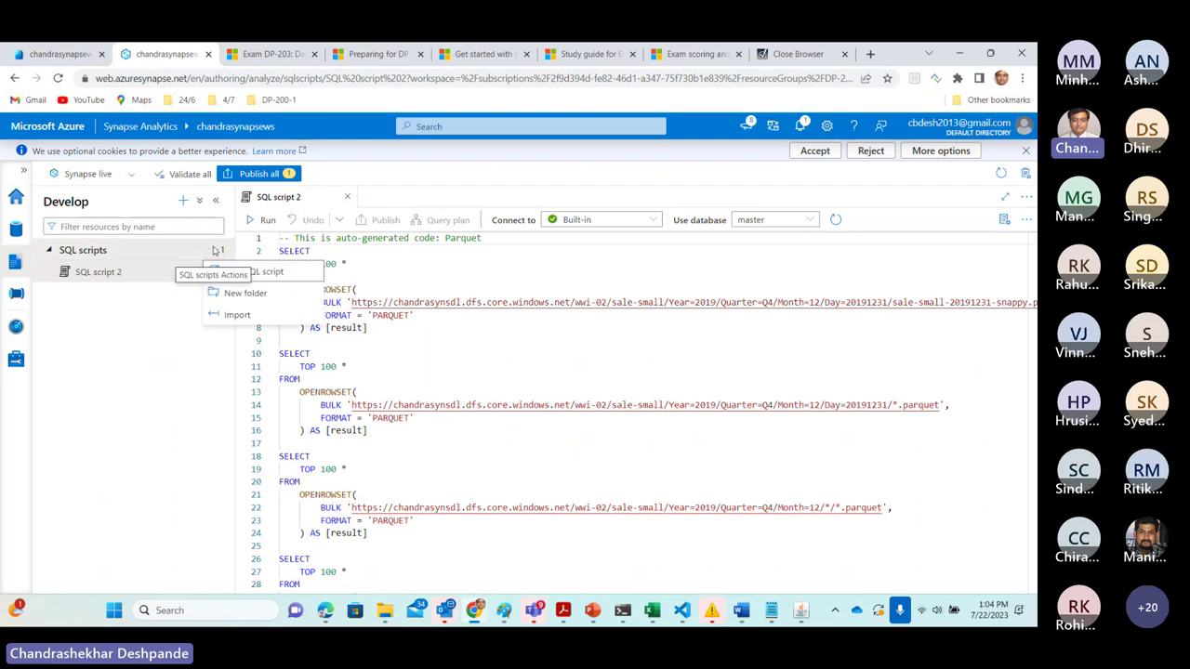
pyautogui.click(270, 272)
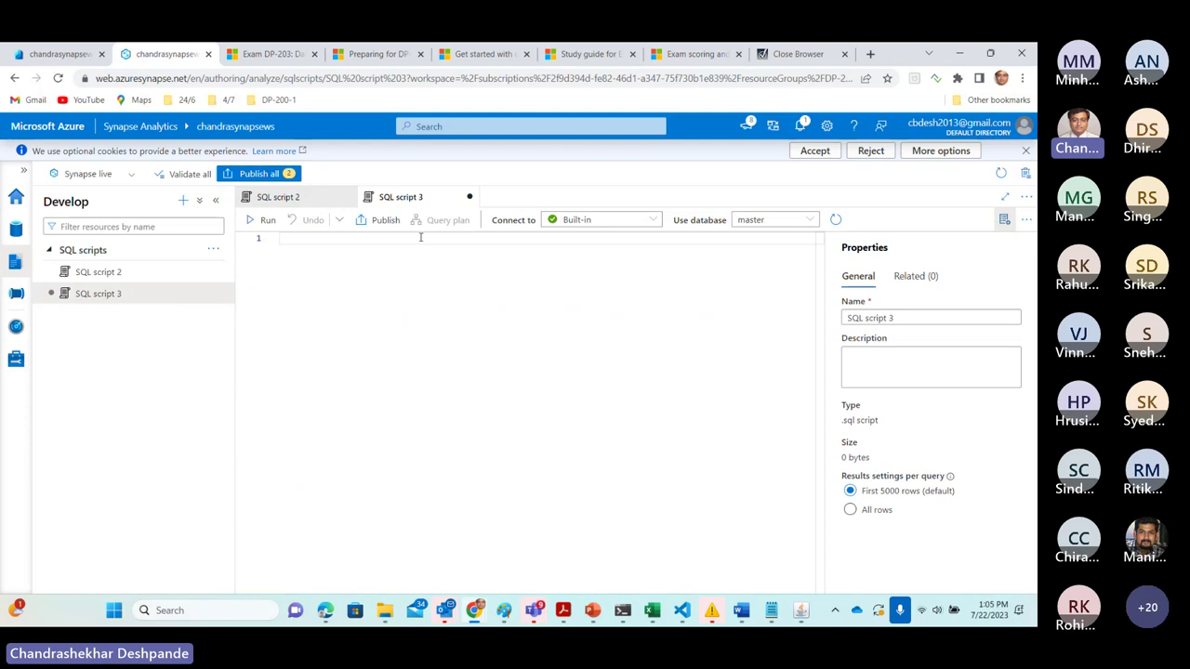
pyautogui.click(811, 222)
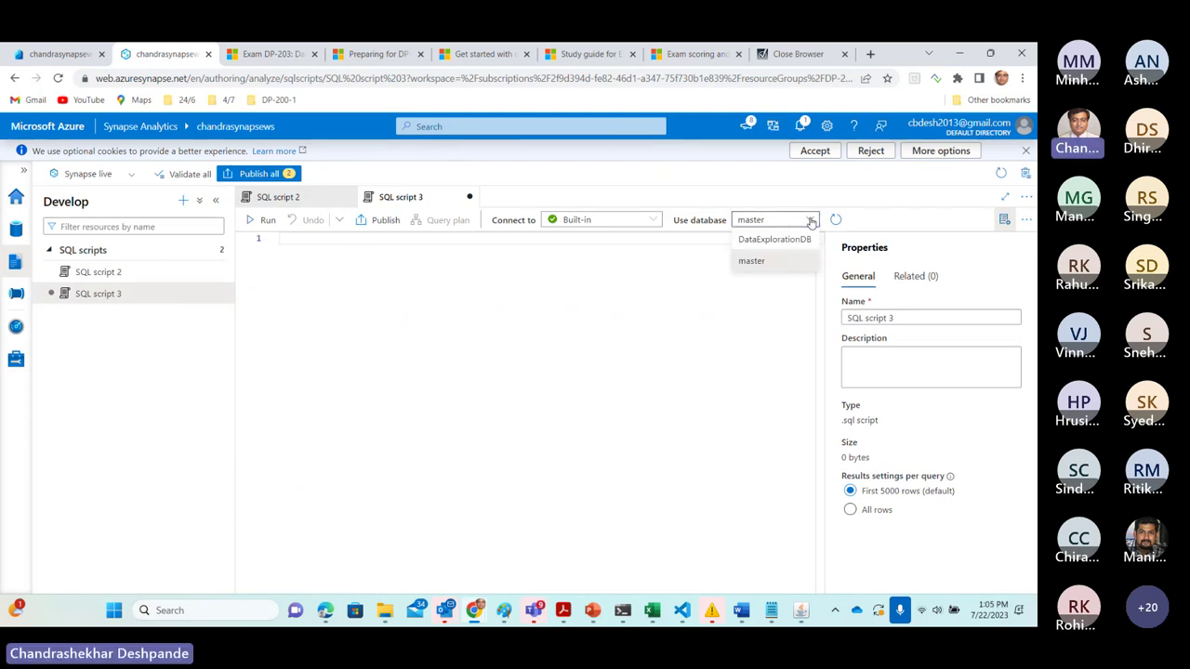
pyautogui.click(778, 240)
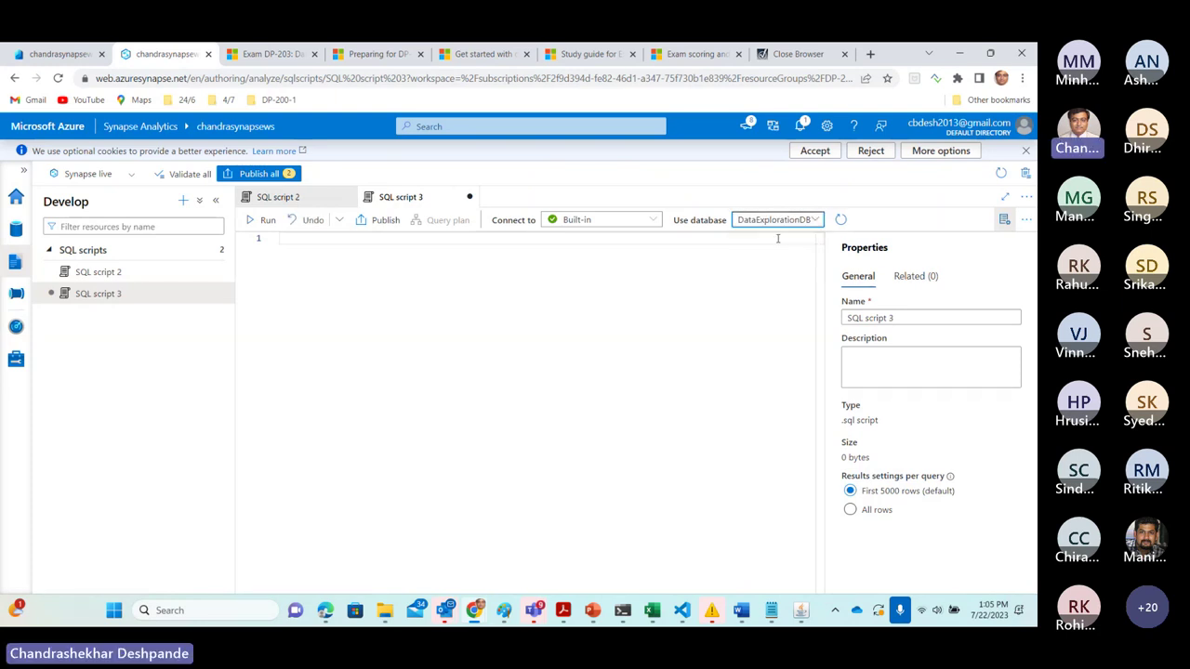
pyautogui.click(518, 240)
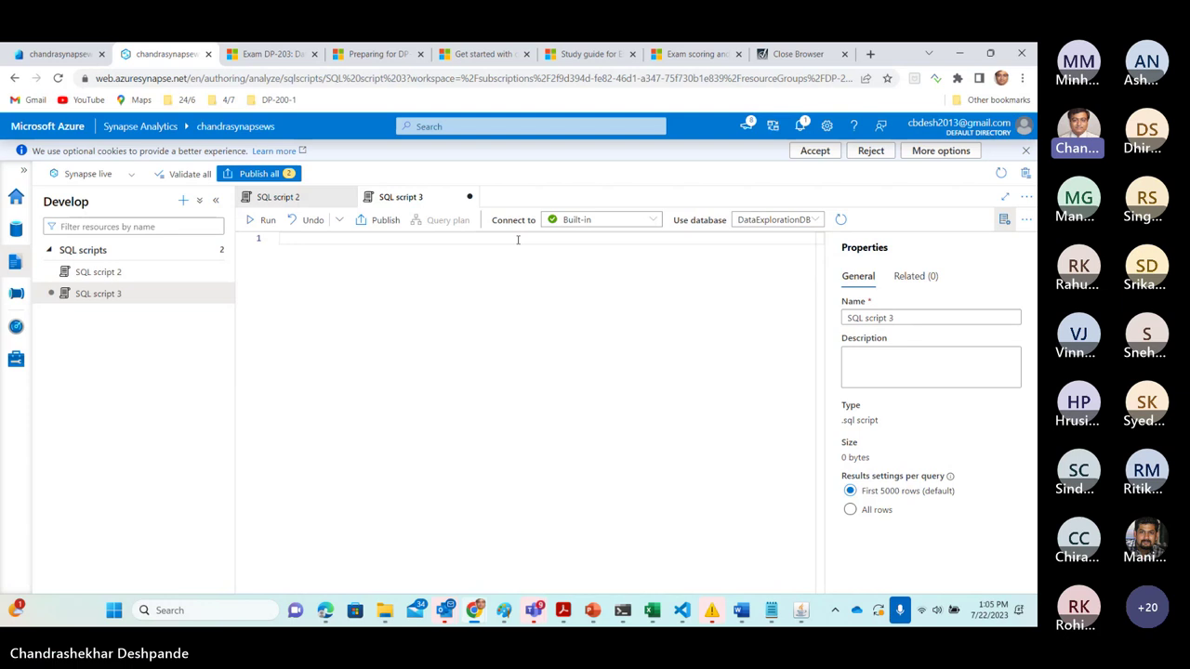
pyautogui.hotkey('ctrl', 'v')
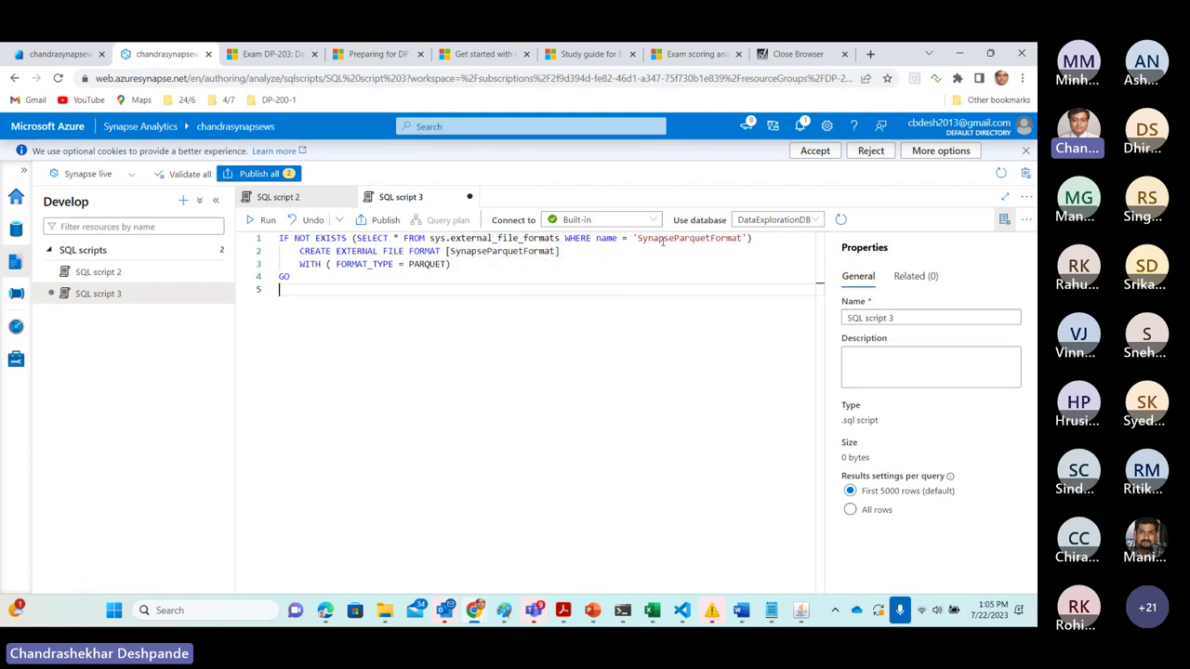
# Step: Examine the SynapseParquetFormat name and the CREATE EXTERNAL FILE FORMAT statement with FORMAT_TYPE = PARQUET by highlighting them in the script
pyautogui.moveTo(658, 239); pyautogui.dragTo(711, 239)
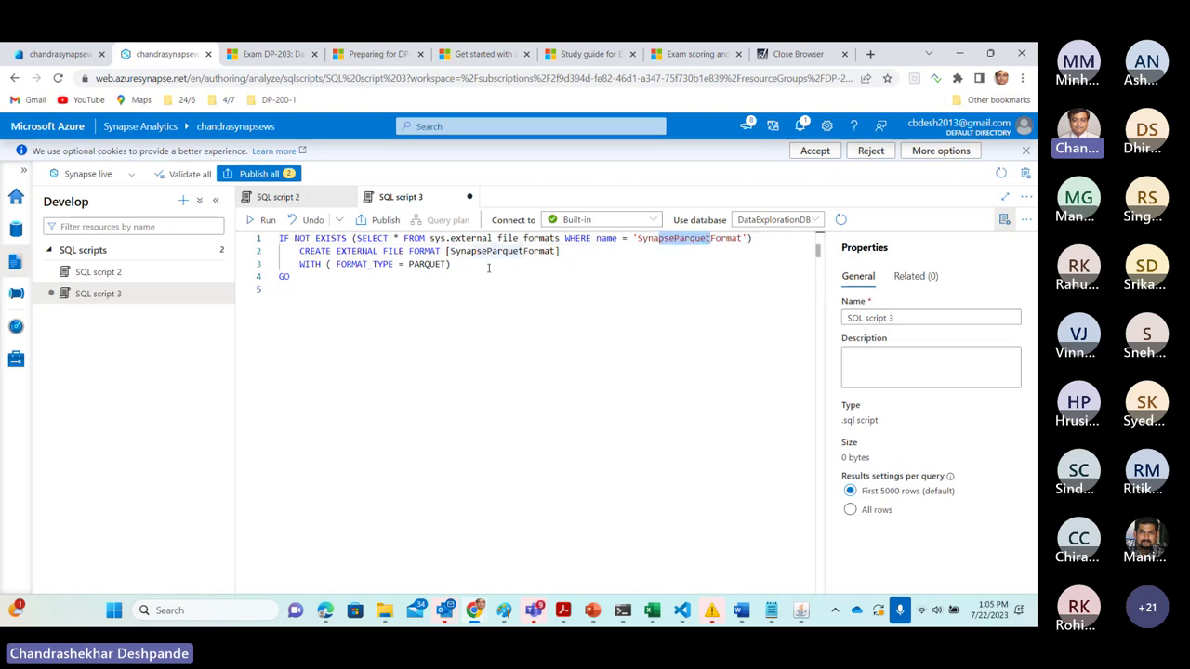
pyautogui.moveTo(298, 251); pyautogui.dragTo(552, 251)
pyautogui.click(459, 264)
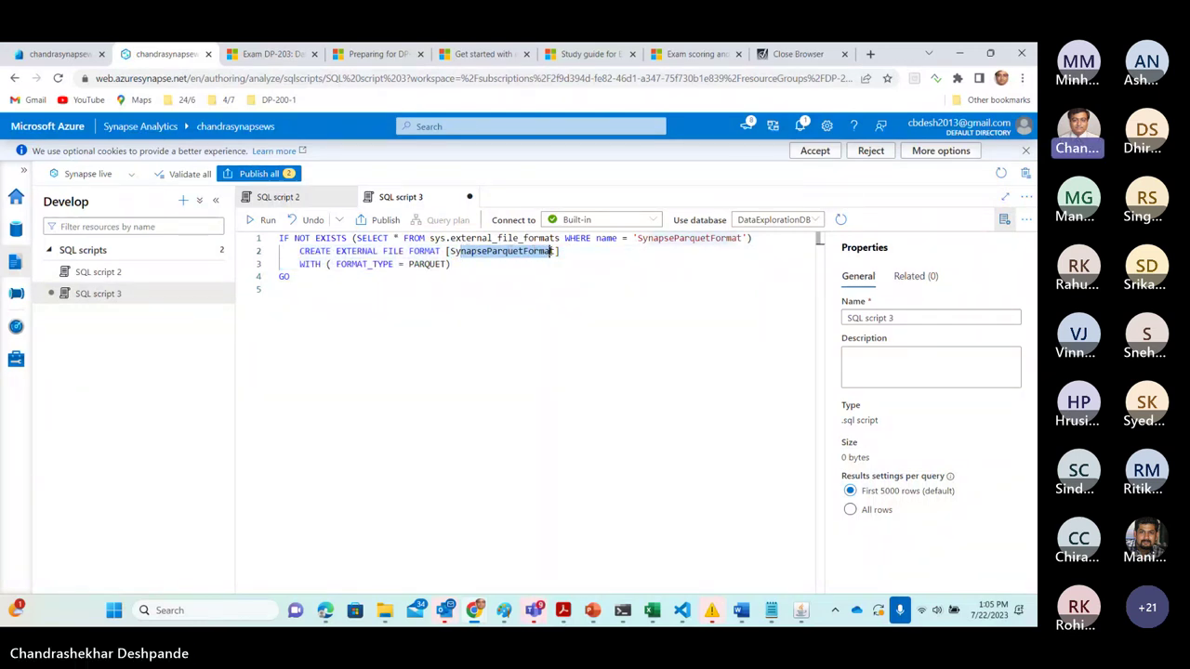
pyautogui.moveTo(465, 263); pyautogui.dragTo(279, 251)
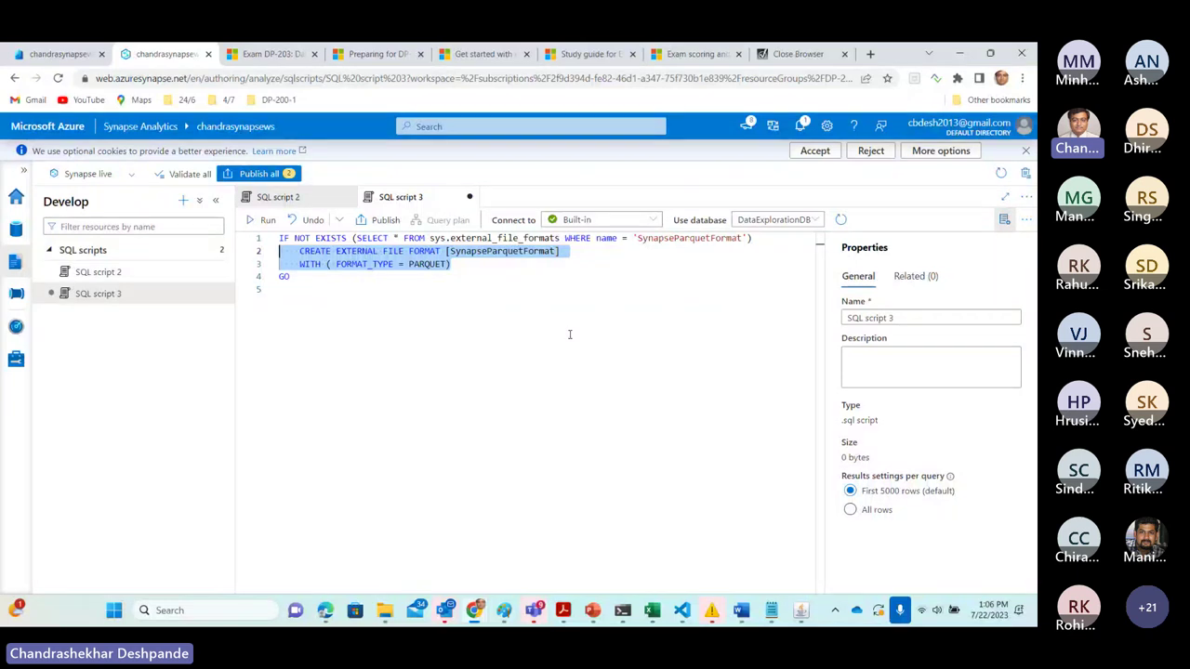
pyautogui.click(463, 264)
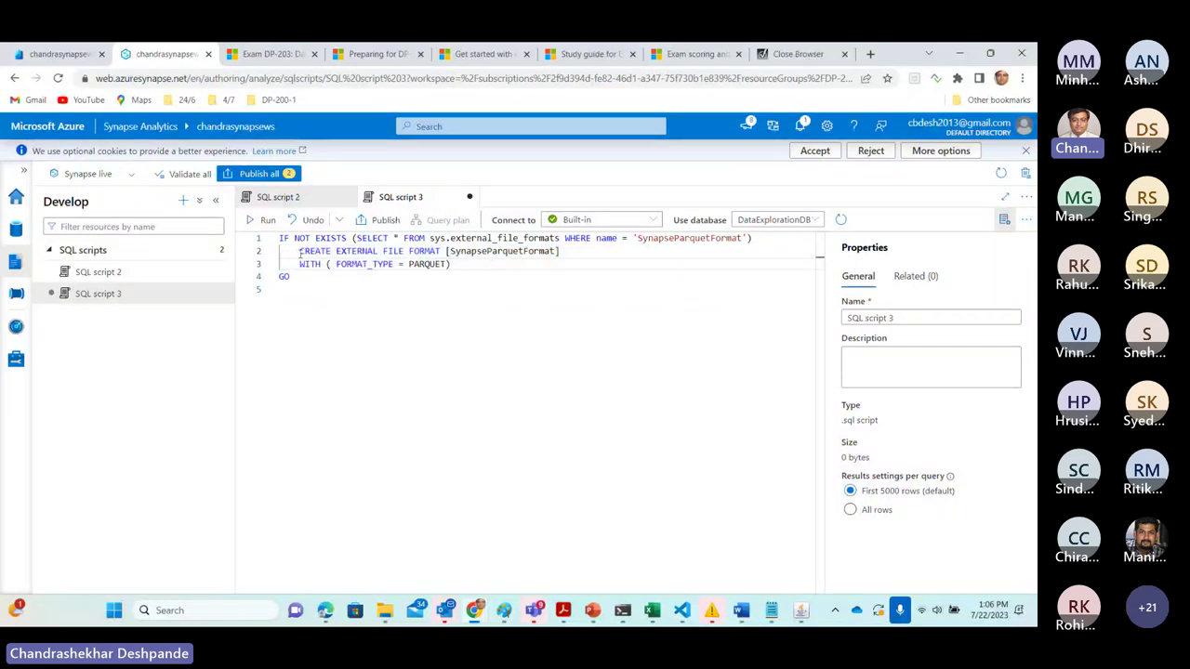
pyautogui.moveTo(300, 252); pyautogui.dragTo(462, 268)
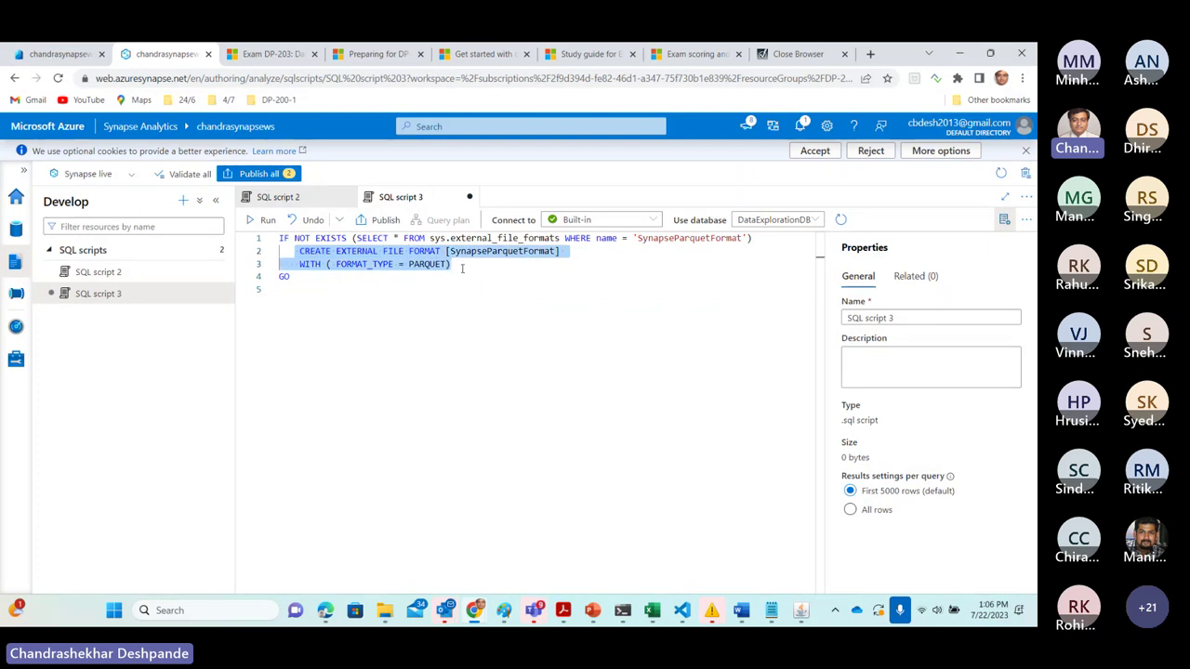